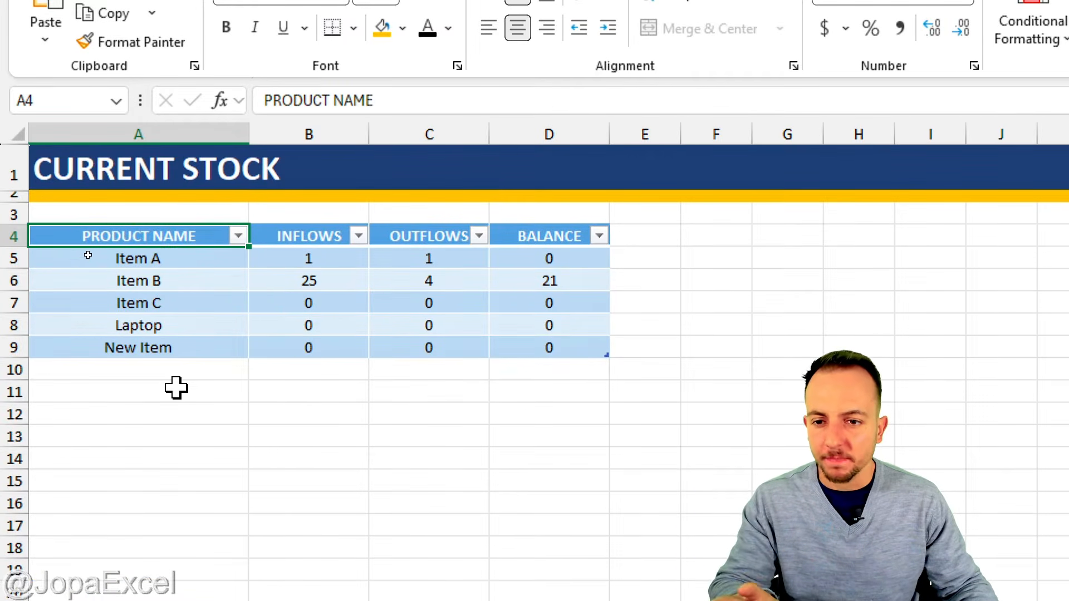
- Add Mango Cake as a new product in the first empty row beneath the Current Stock table
left_click(95, 375)
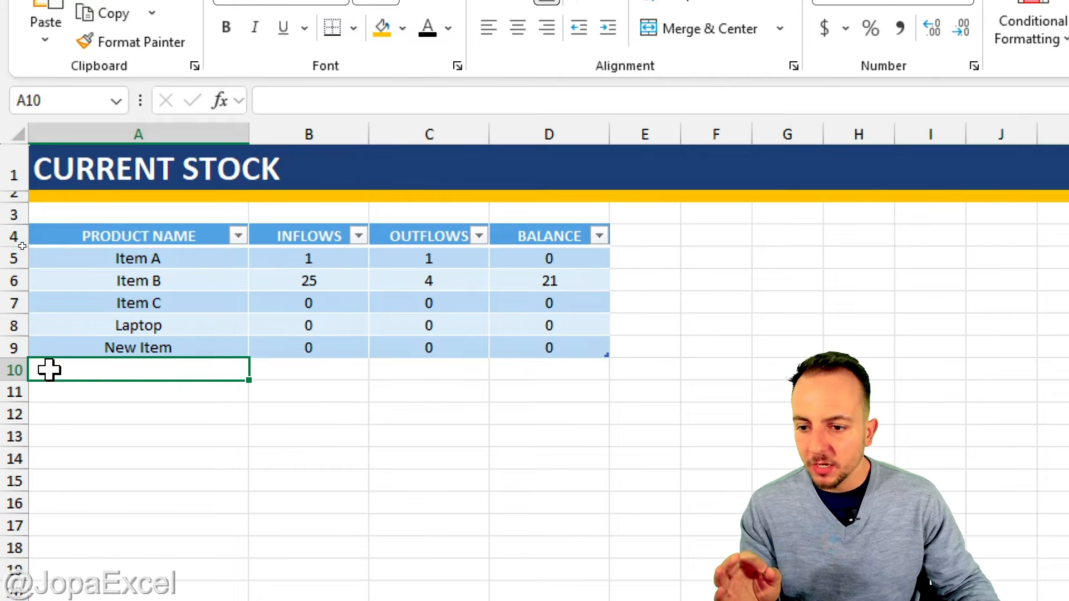
left_click_drag(14, 370, 17, 459)
left_click(163, 377)
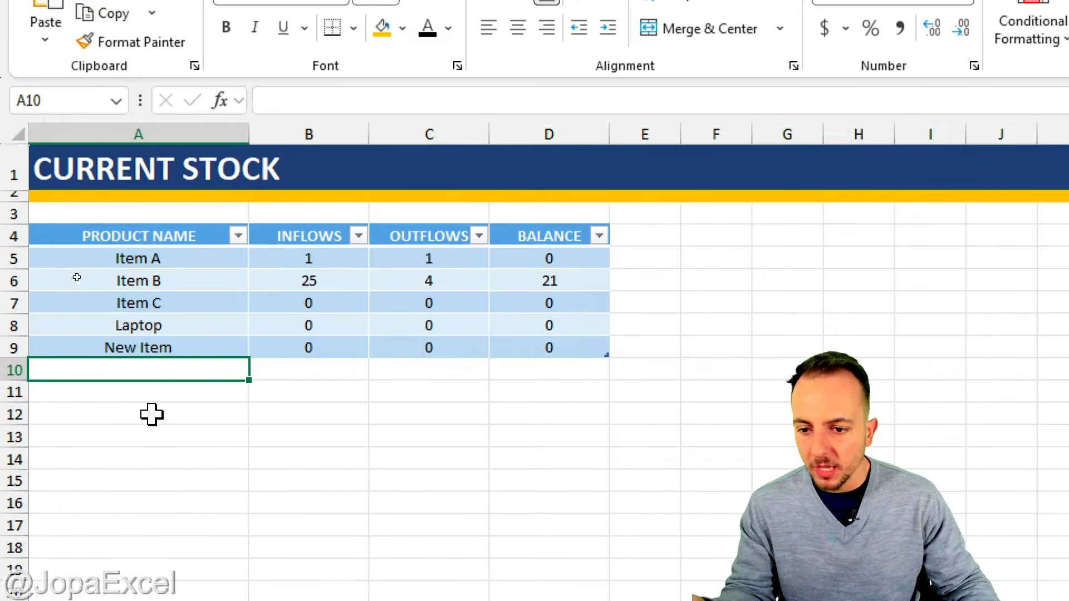
type("M")
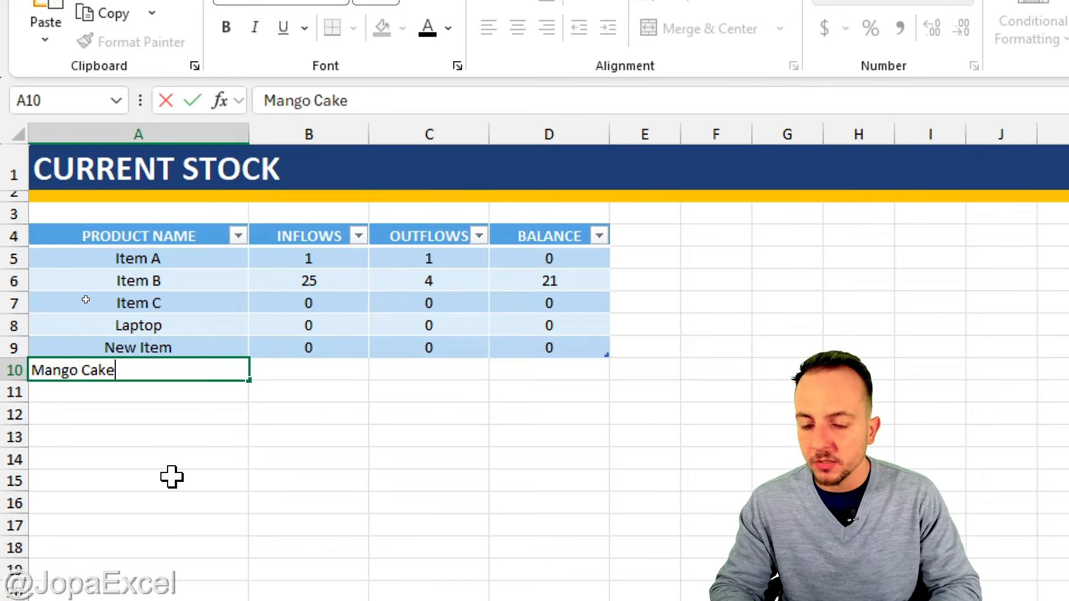
type("ango Cake")
key("Return")
left_click(172, 478)
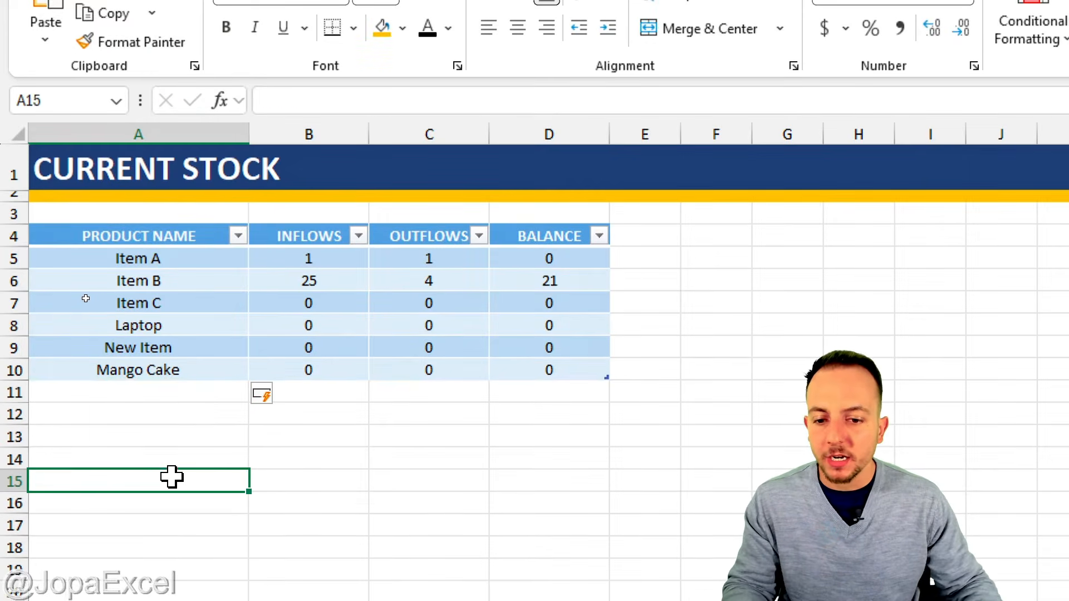
mouse_move(214, 386)
left_mouse_down()
mouse_move(280, 414)
mouse_move(378, 428)
left_mouse_up()
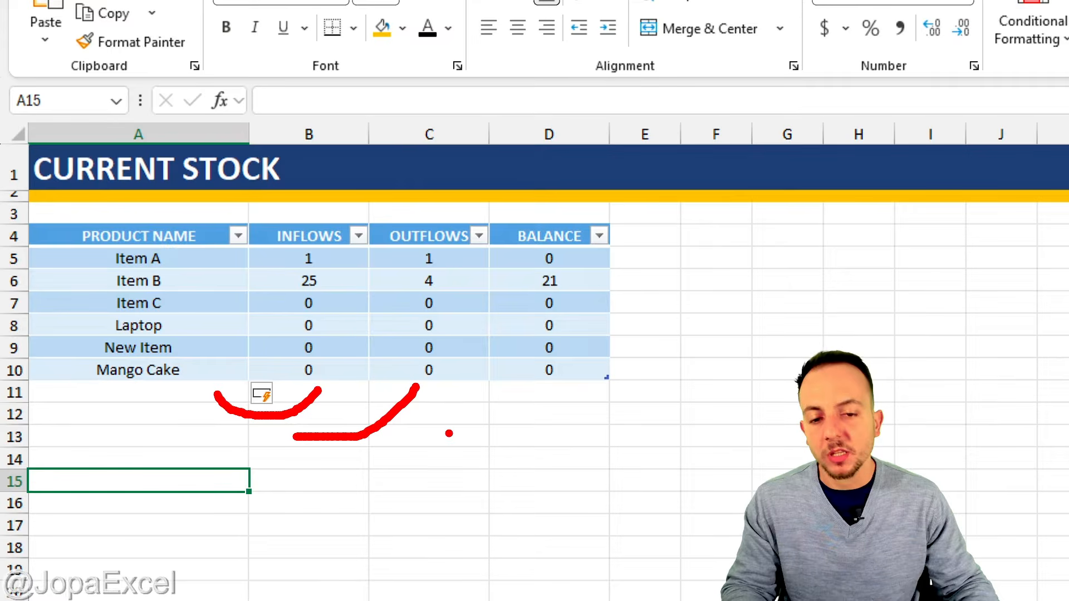
mouse_move(566, 354)
left_mouse_down()
mouse_move(518, 392)
mouse_move(565, 349)
left_mouse_up()
left_click_drag(193, 369, 253, 348)
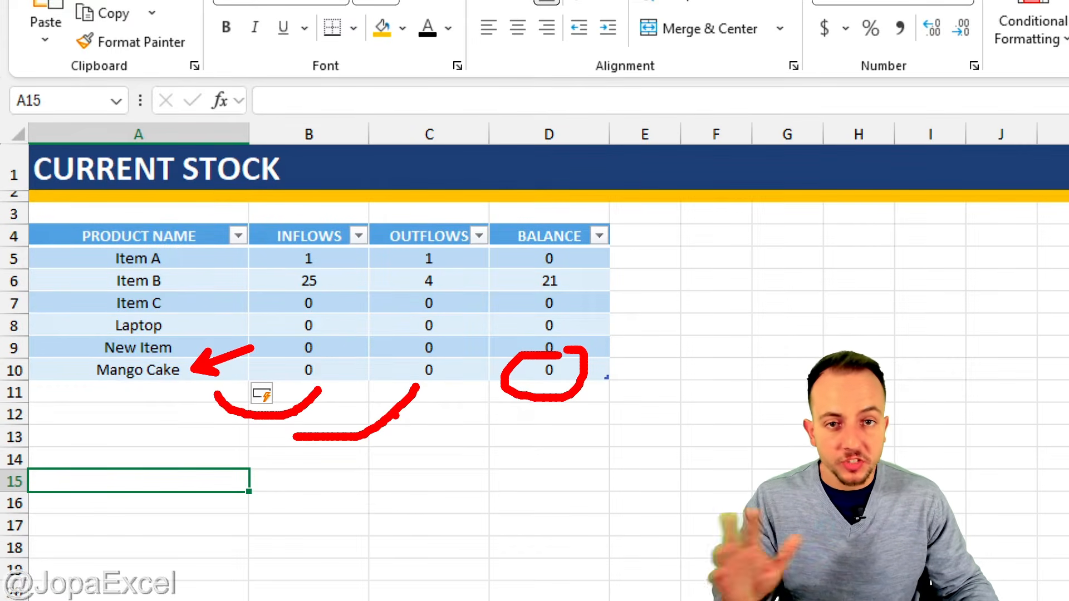
key("Escape")
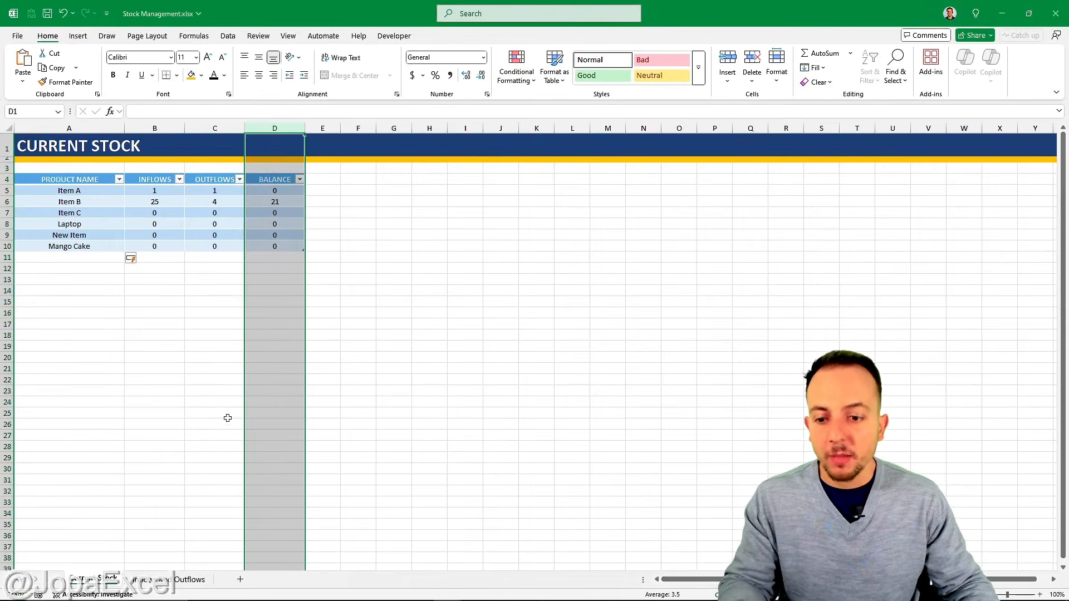
- Start a new record on the Purchases and Sales sheet, dated 01/01/2026 with type INFLOW
left_click(184, 581)
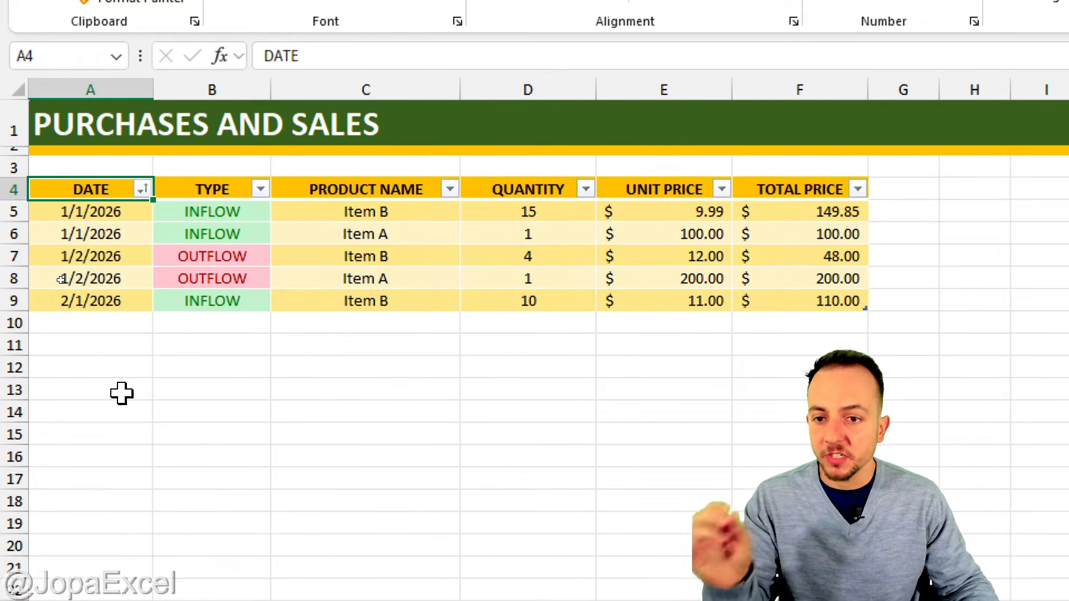
left_click(110, 320)
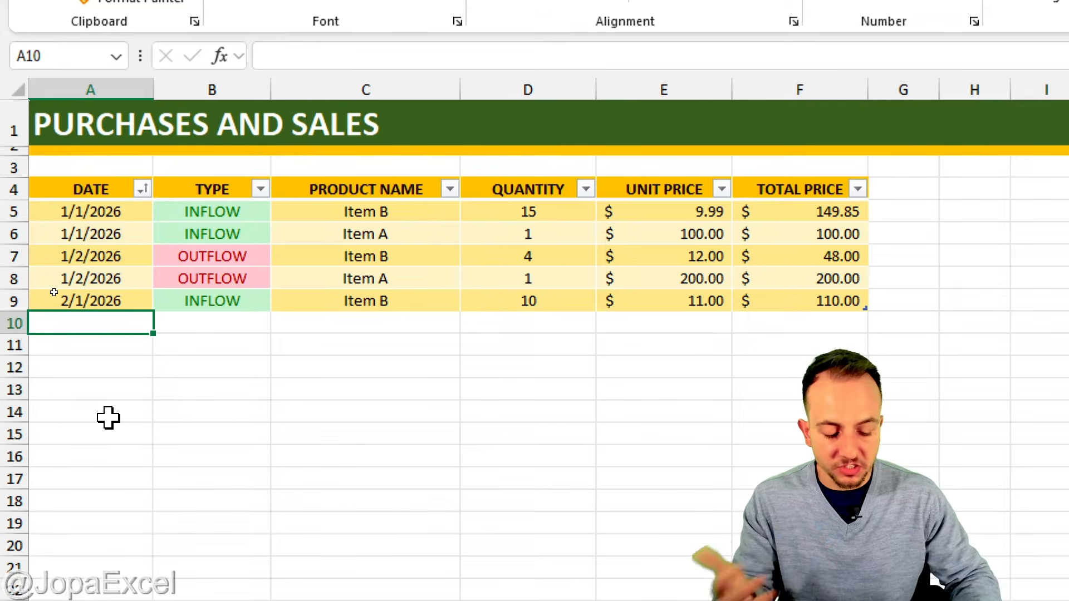
type("01/01/2026")
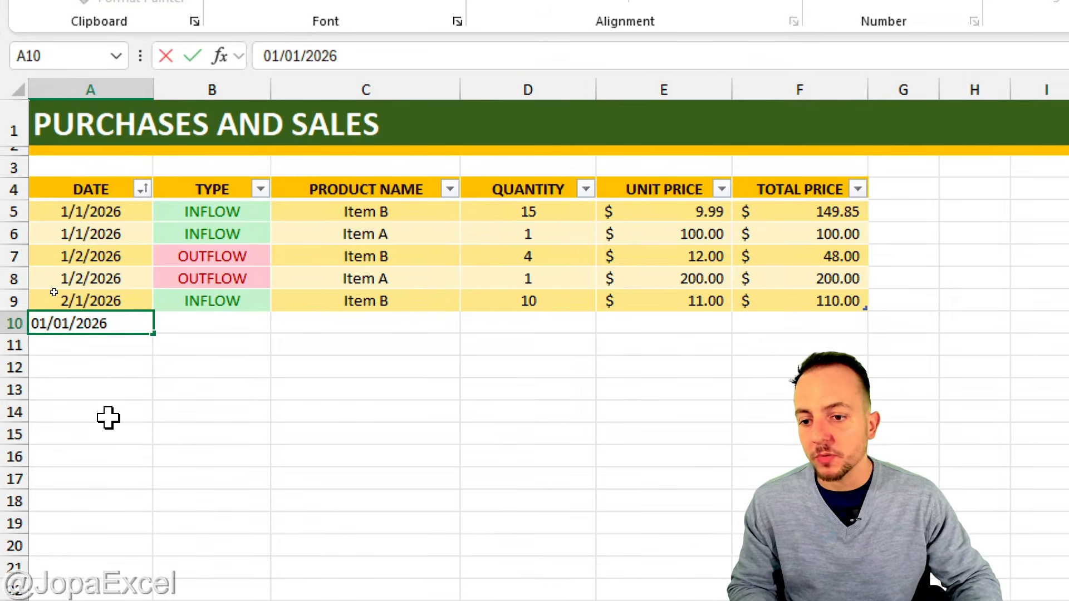
key("Return")
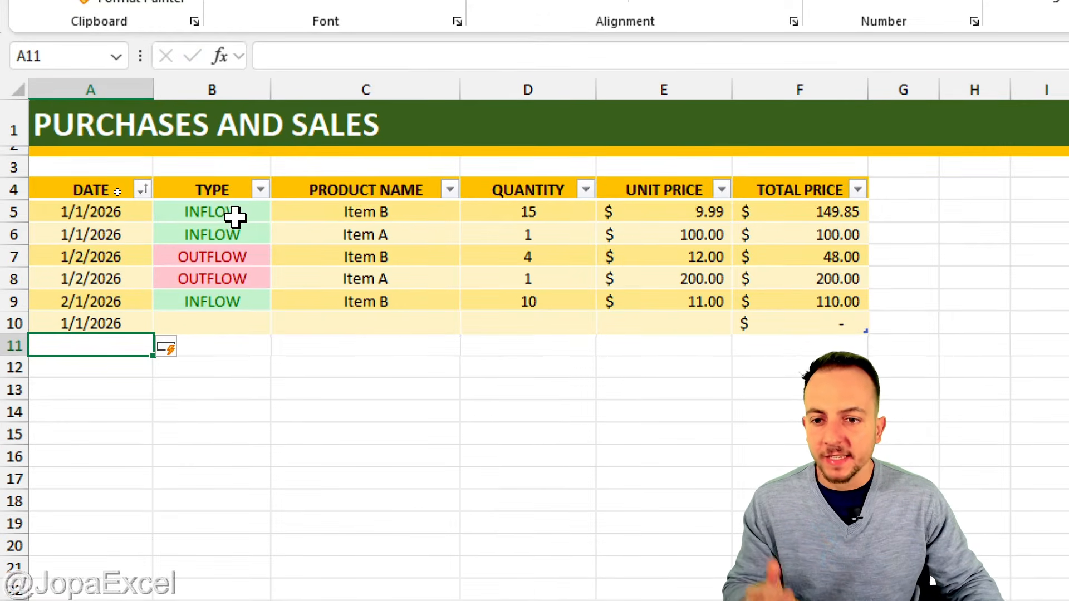
left_click(227, 325)
left_click(281, 323)
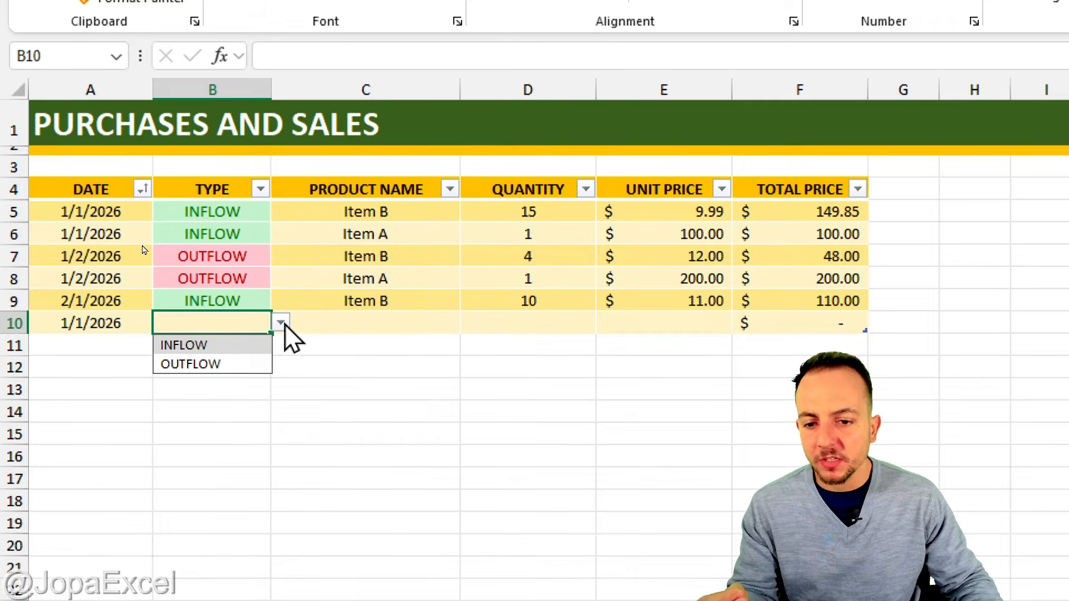
left_click(245, 345)
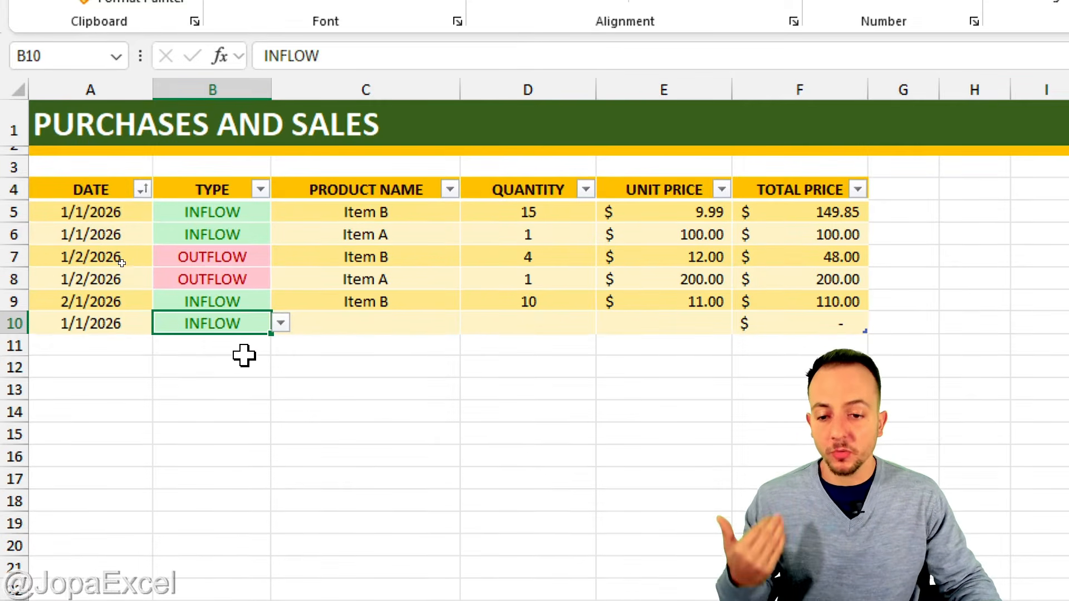
- Complete the new INFLOW record with product Mango Cake, quantity 20 and unit price 7
left_click(410, 323)
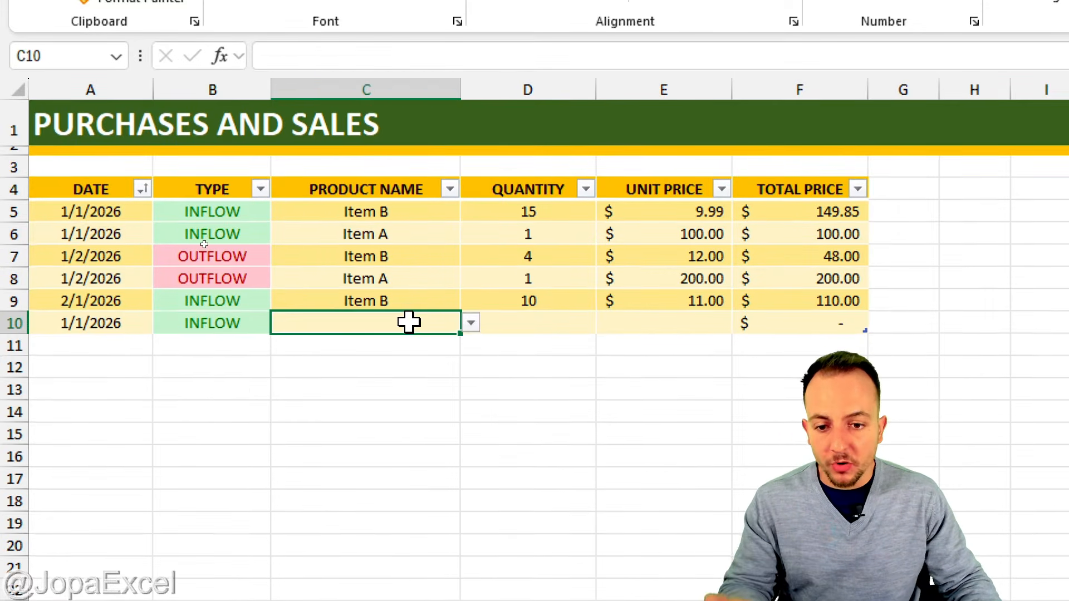
left_click(471, 323)
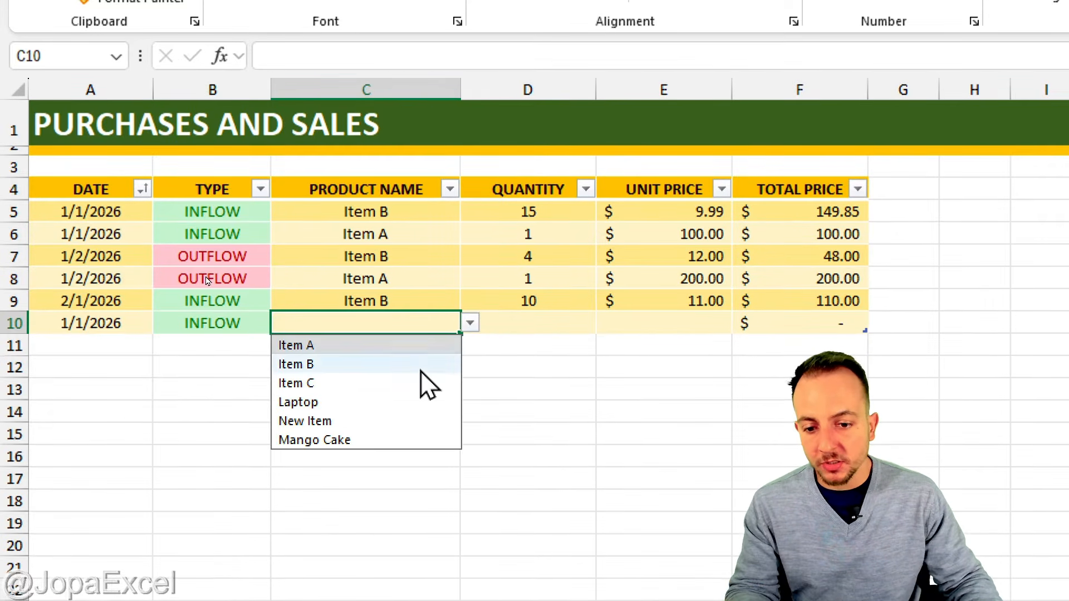
left_click(384, 448)
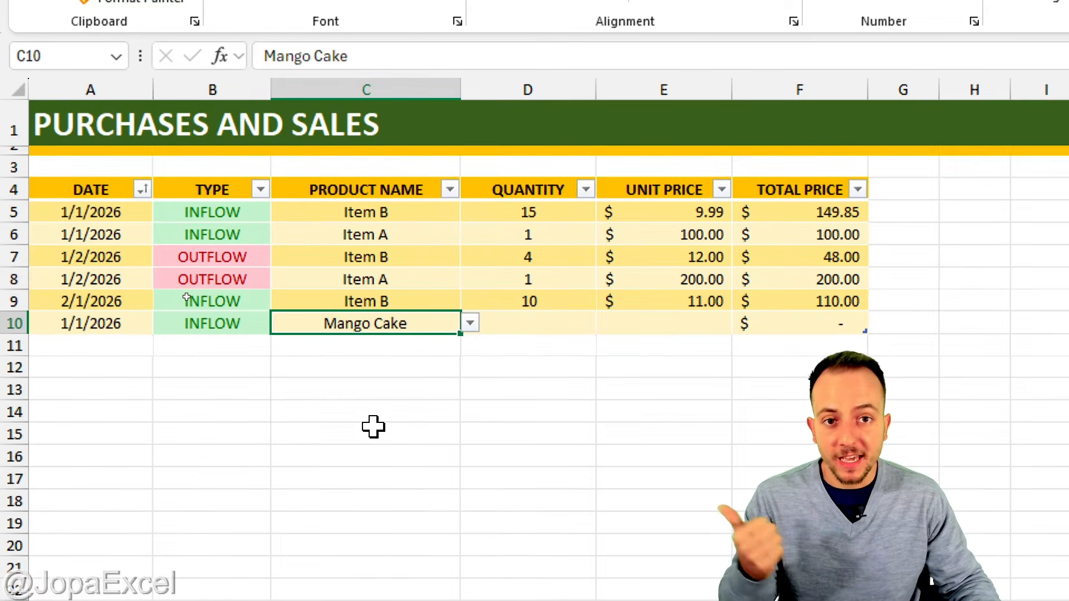
left_click(565, 322)
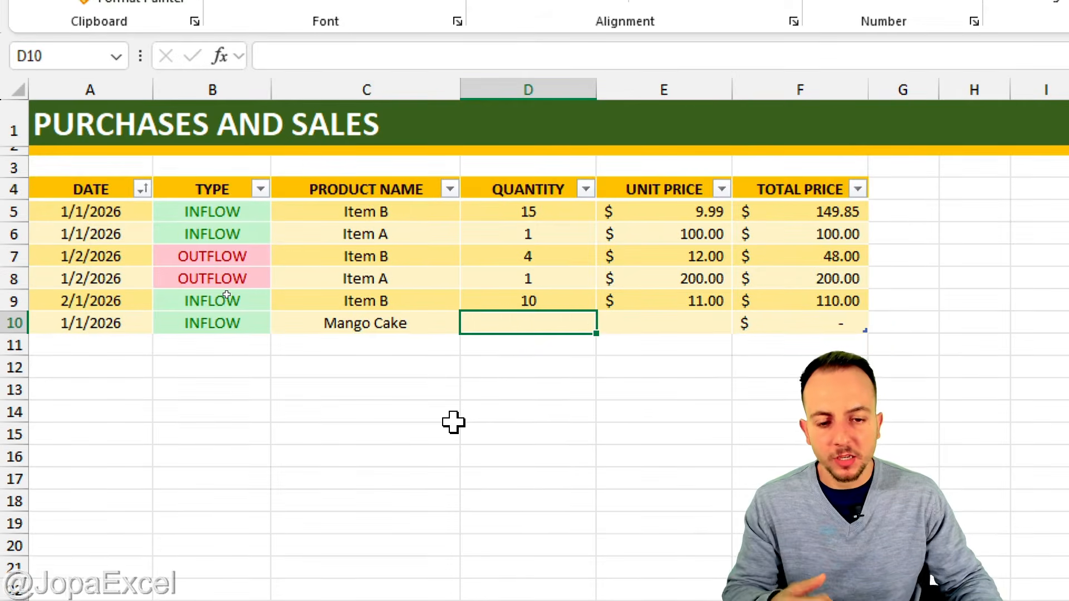
type("20")
key("Return")
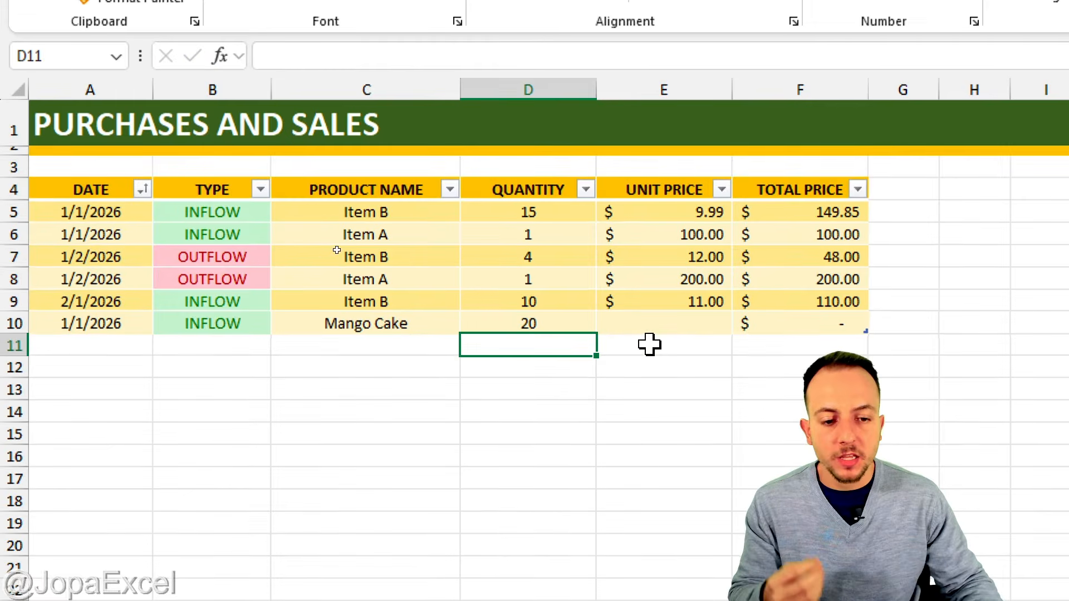
left_click(671, 329)
type("7")
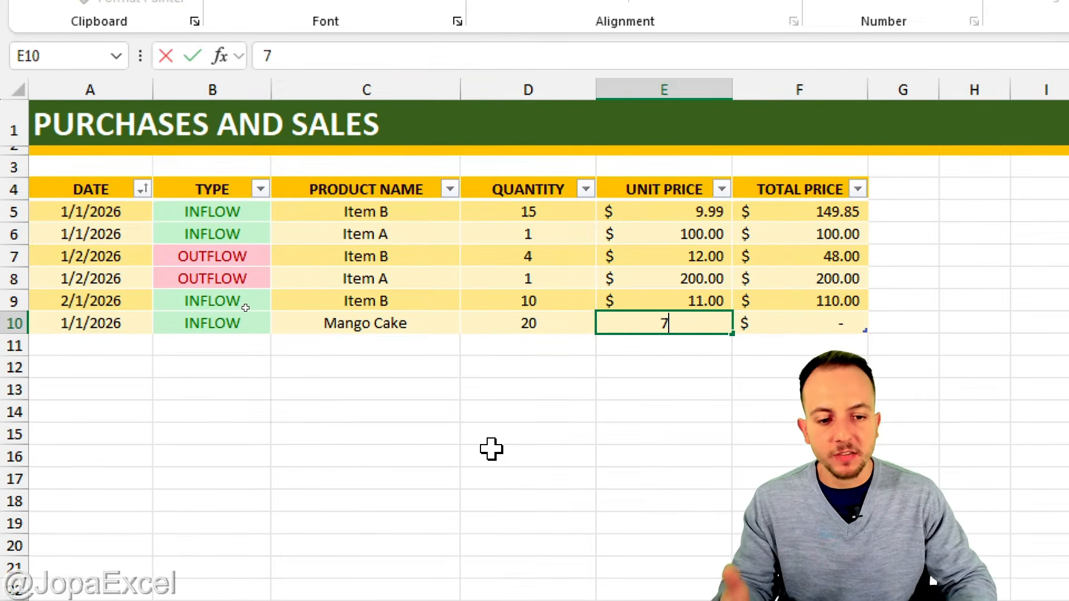
key("Return")
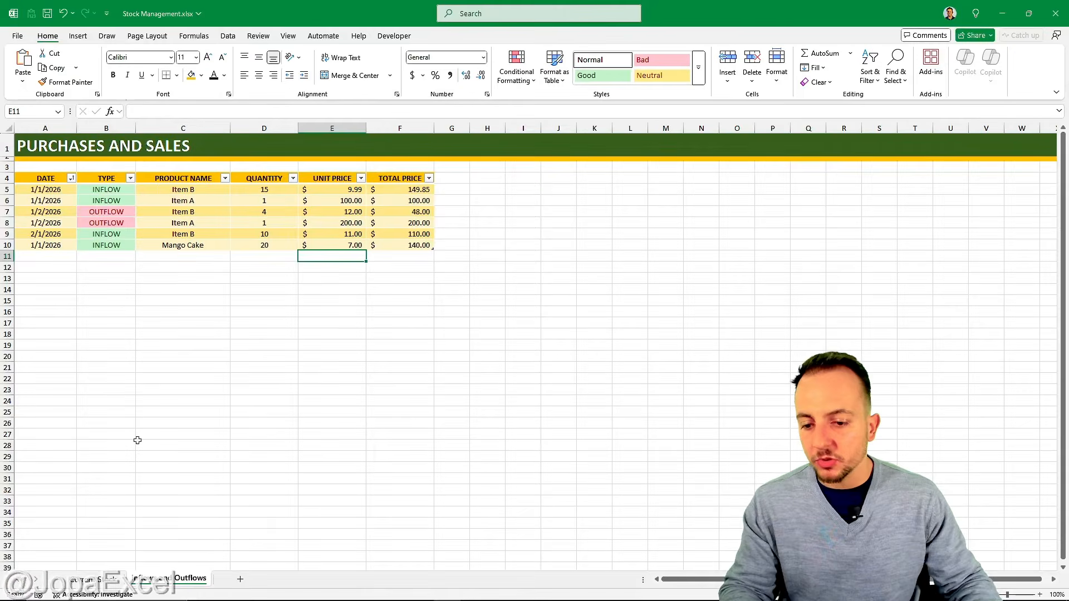
- Return to the Current Stock sheet and check Mango Cake's inflows, outflows and balance
left_click(107, 584)
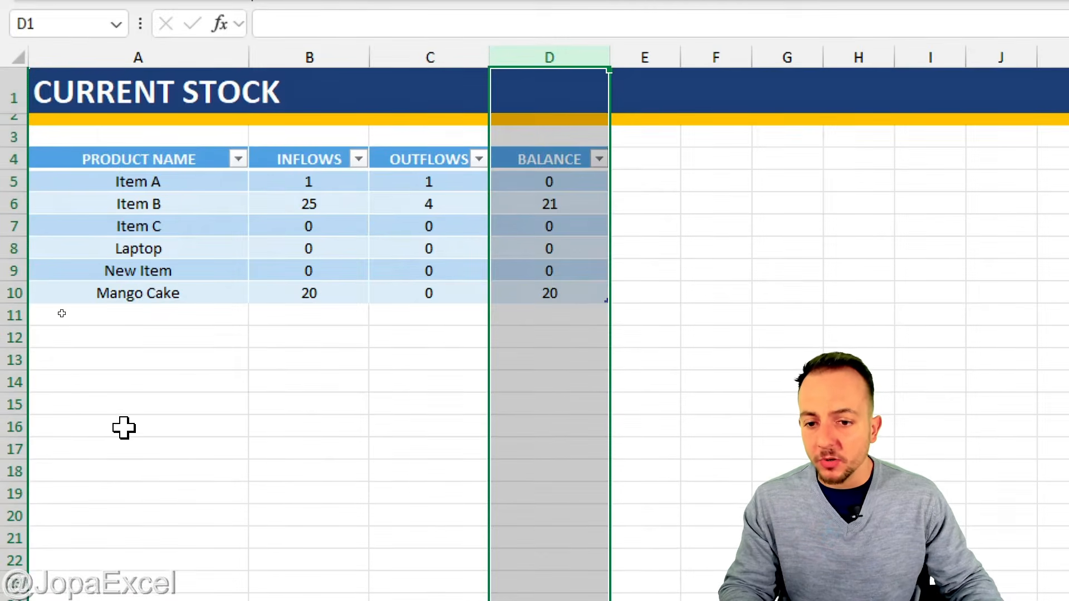
left_click(124, 428)
left_click_drag(103, 310, 196, 309)
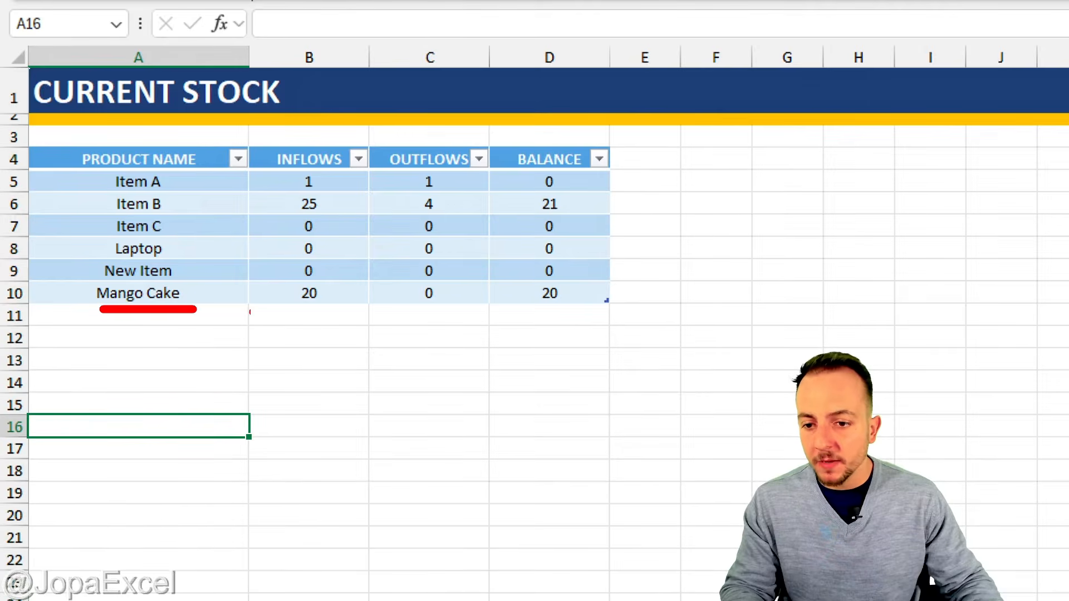
left_click_drag(315, 276, 334, 298)
left_click_drag(328, 248, 353, 249)
left_click_drag(340, 185, 340, 269)
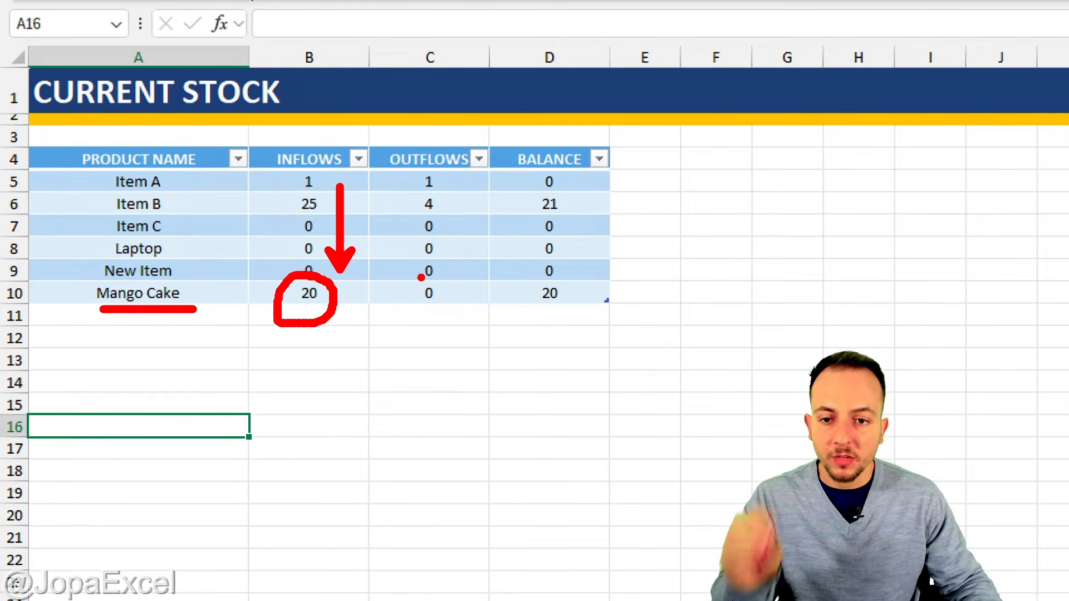
mouse_move(546, 285)
left_mouse_down()
mouse_move(508, 305)
mouse_move(516, 302)
left_mouse_up()
key("Escape")
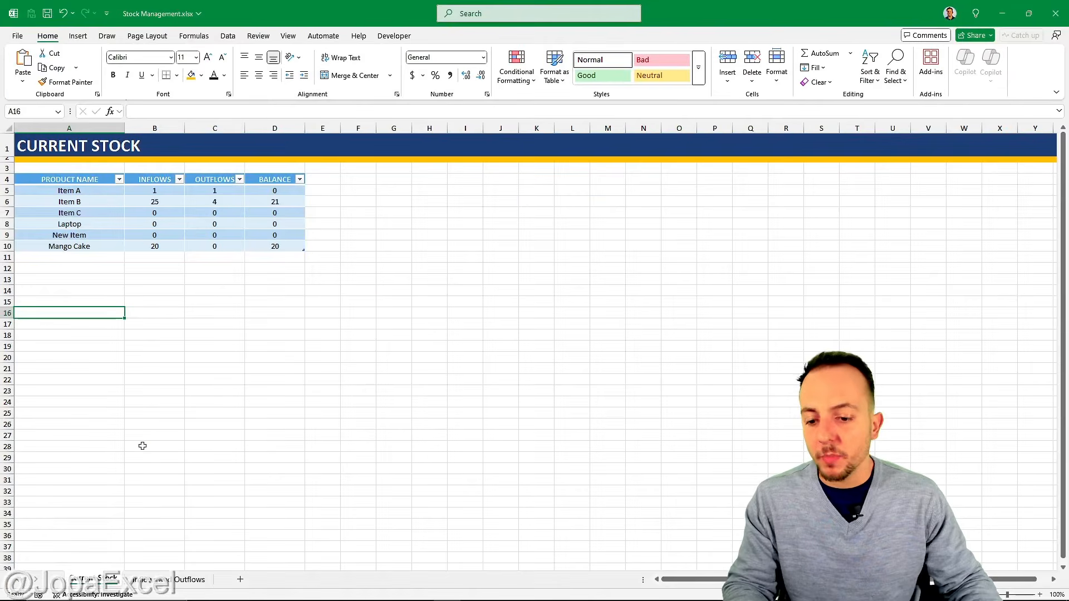
- Start a record in row 11 of the Purchases and Sales sheet, copying the 1/1/2026 date and choosing type OUTFLOW
left_click(162, 579)
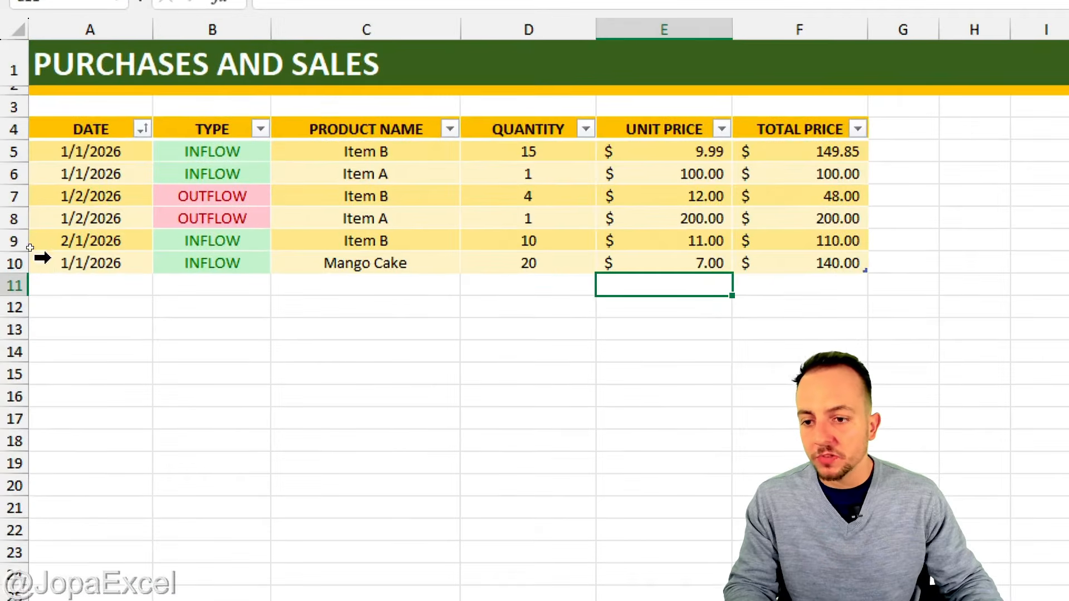
left_click(48, 254)
key("ctrl+d")
left_click(109, 259)
left_click(278, 285)
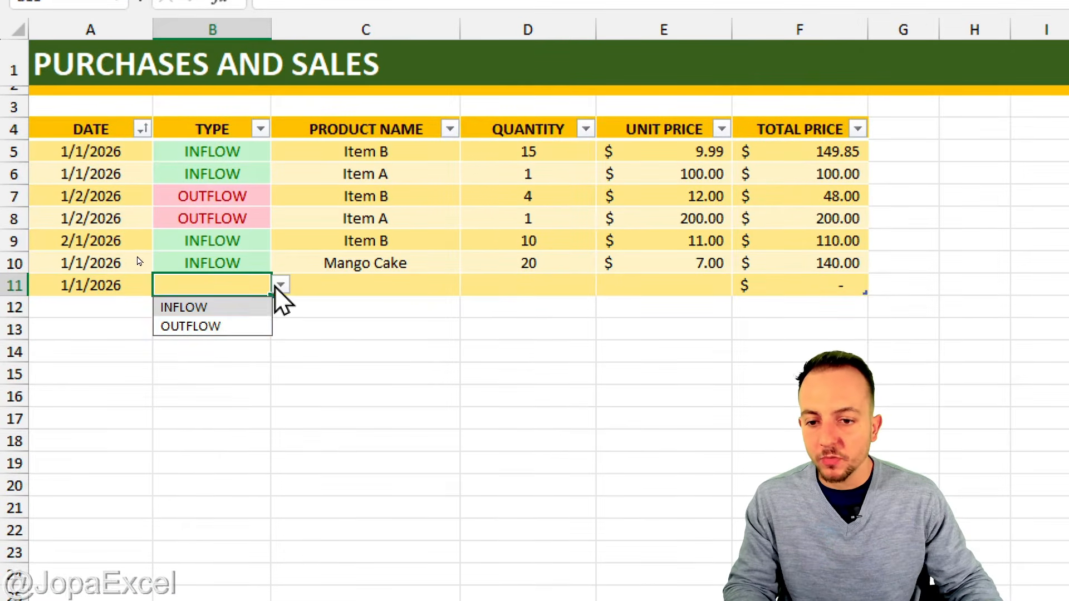
left_click(235, 326)
- Complete the row 11 OUTFLOW record with product Mango Cake, quantity 12 and unit price 15
left_click(374, 286)
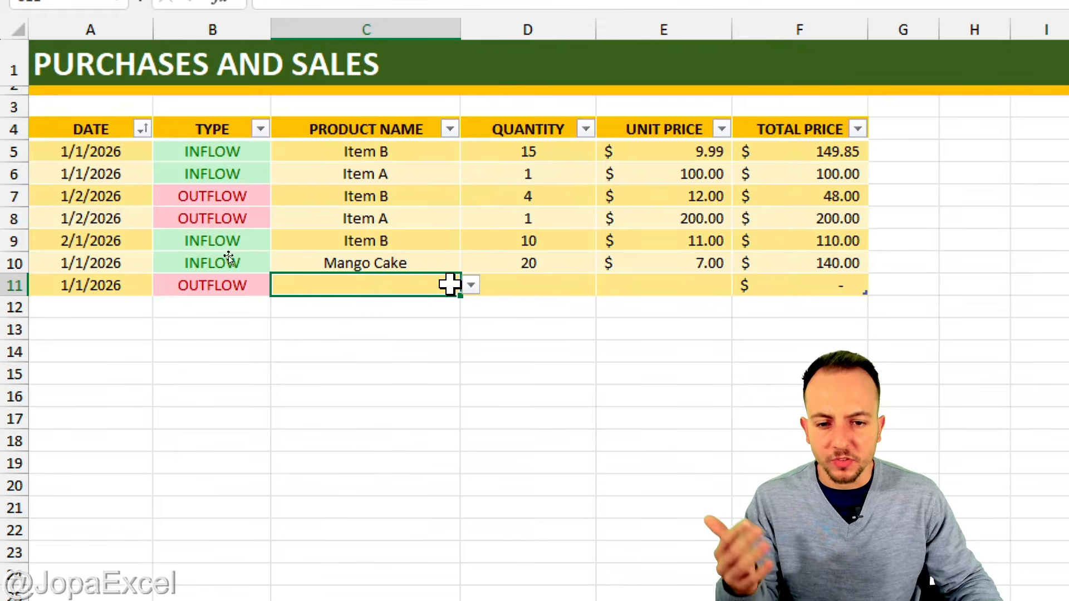
left_click(470, 284)
left_click(370, 401)
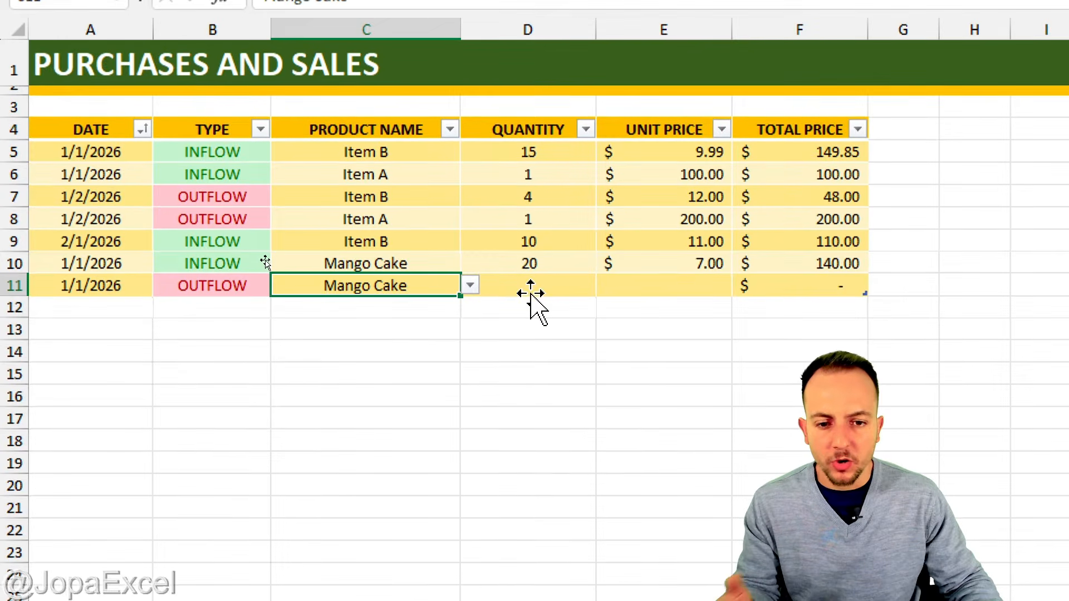
left_click(529, 287)
type("12")
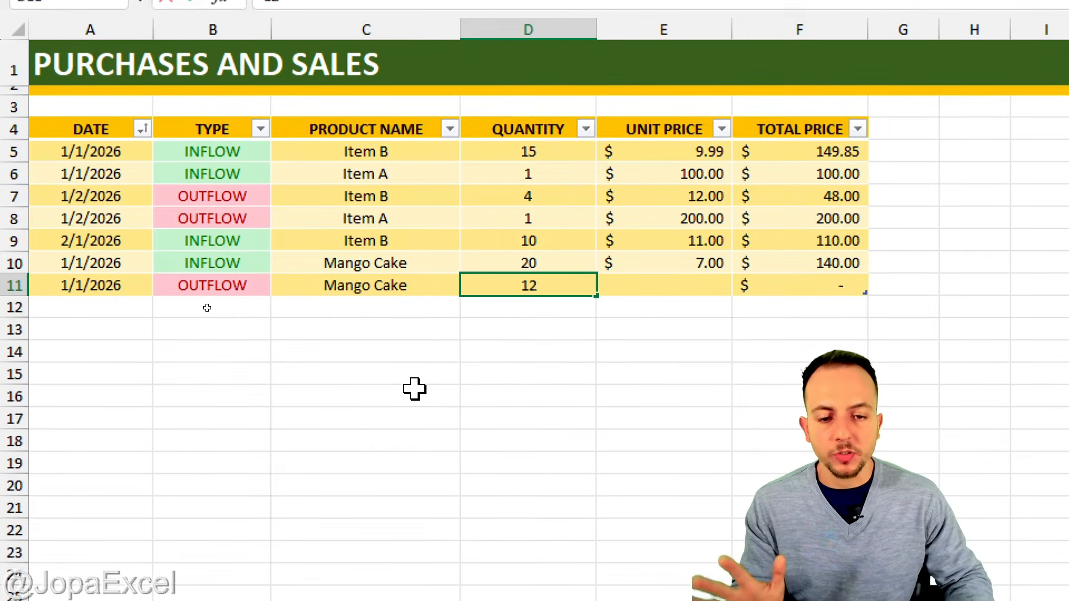
key("Return")
left_click(680, 287)
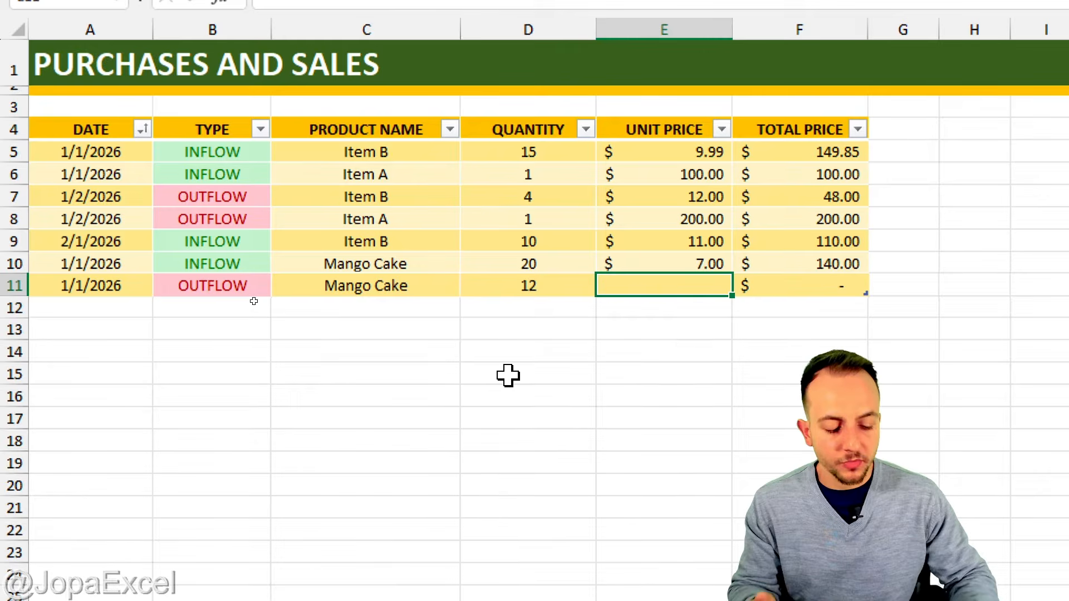
type("15")
key("Tab")
- Add another table row in row 12, dated 1/1/2026 with type OUTFLOW
key("Tab")
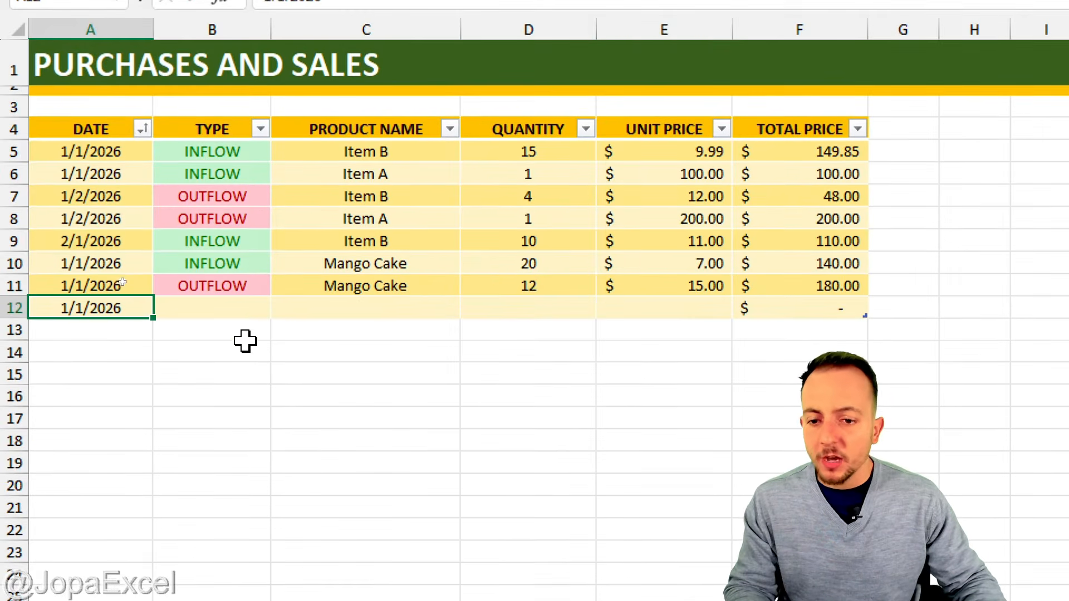
left_click(245, 312)
left_click(281, 308)
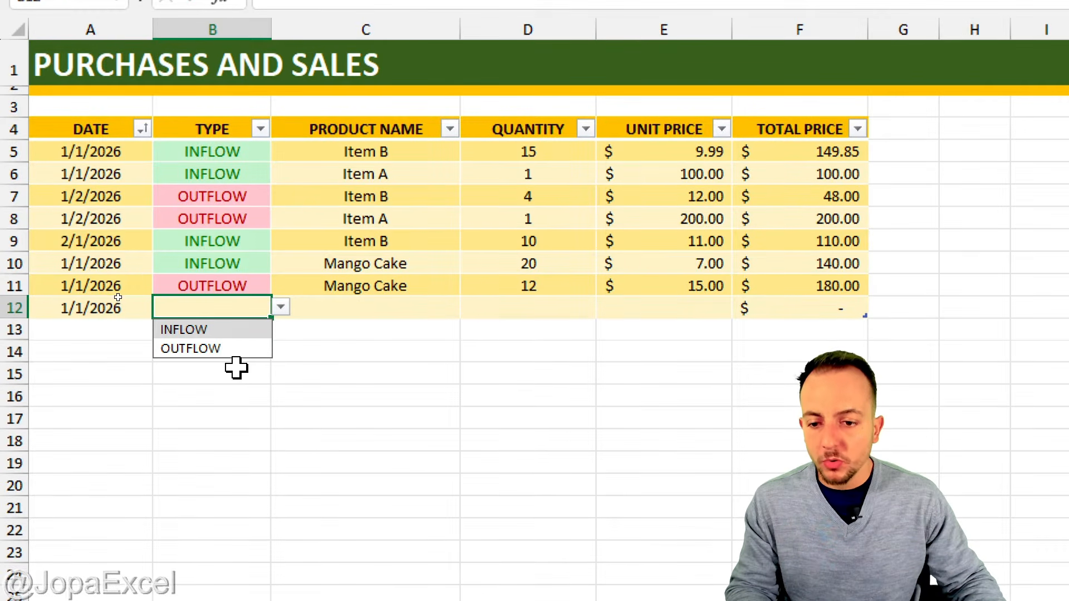
left_click(239, 349)
- Set the row 12 record's product to Mango Cake and its quantity to 5
left_click(383, 303)
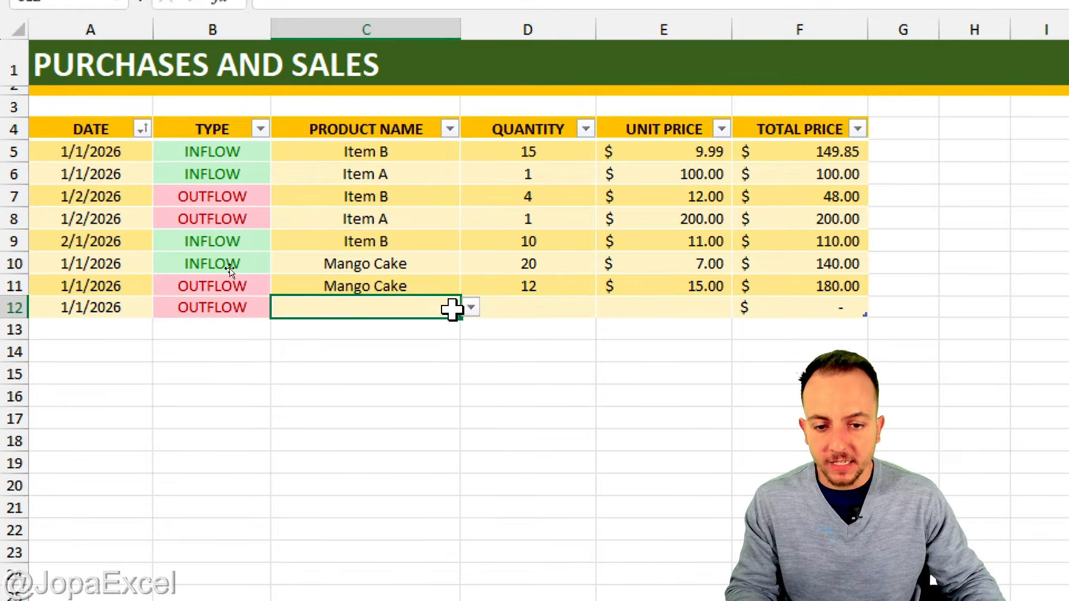
left_click(469, 308)
left_click(396, 437)
left_click(526, 301)
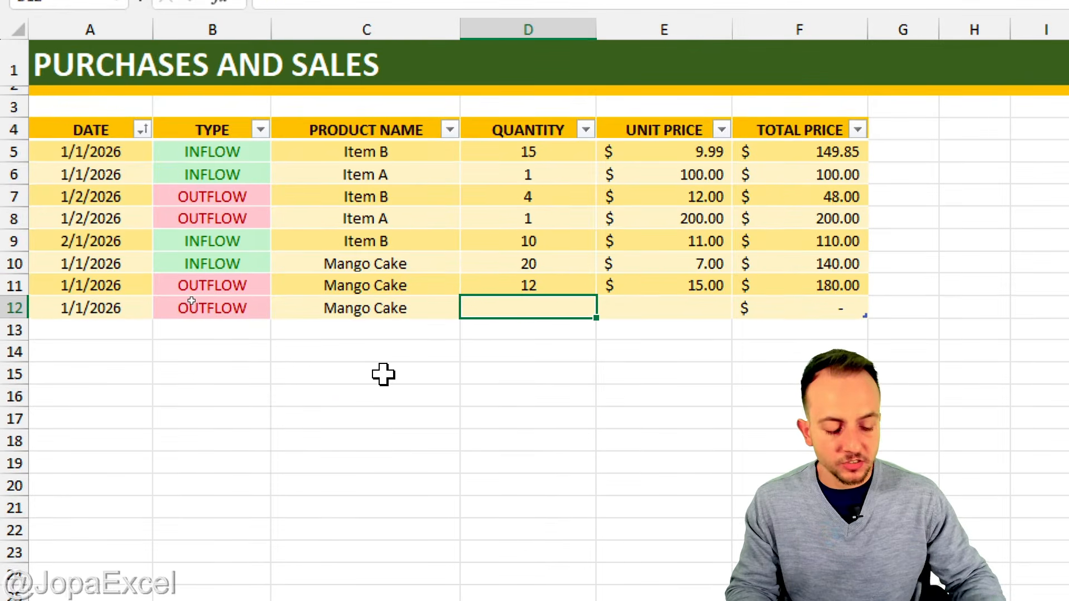
type("5")
key("Return")
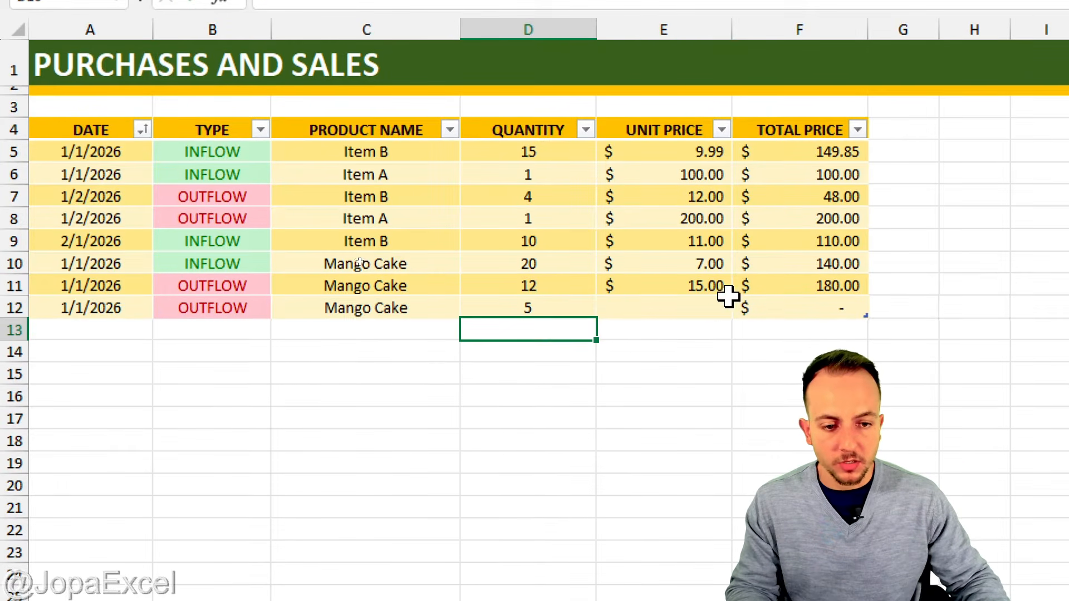
- Complete the row 12 Mango Cake OUTFLOW record with a unit price of 15
left_click(700, 308)
type("15")
key("Return")
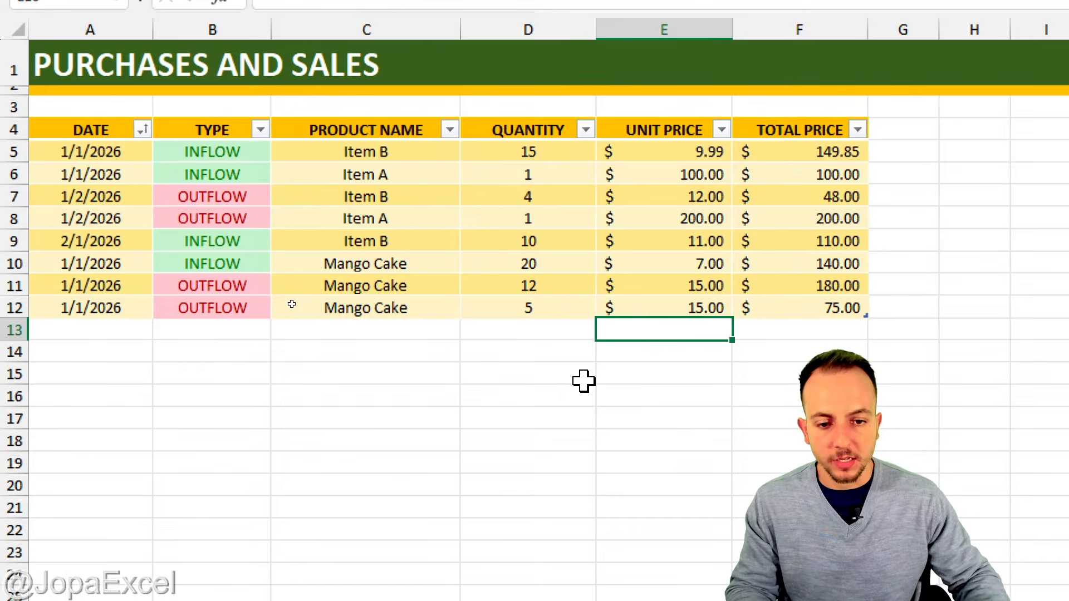
left_click(582, 391)
- Review the Mango Cake quantities in Purchases and Sales, and the product's inflows, outflows and balance in the Current Stock sheet
left_click(489, 262)
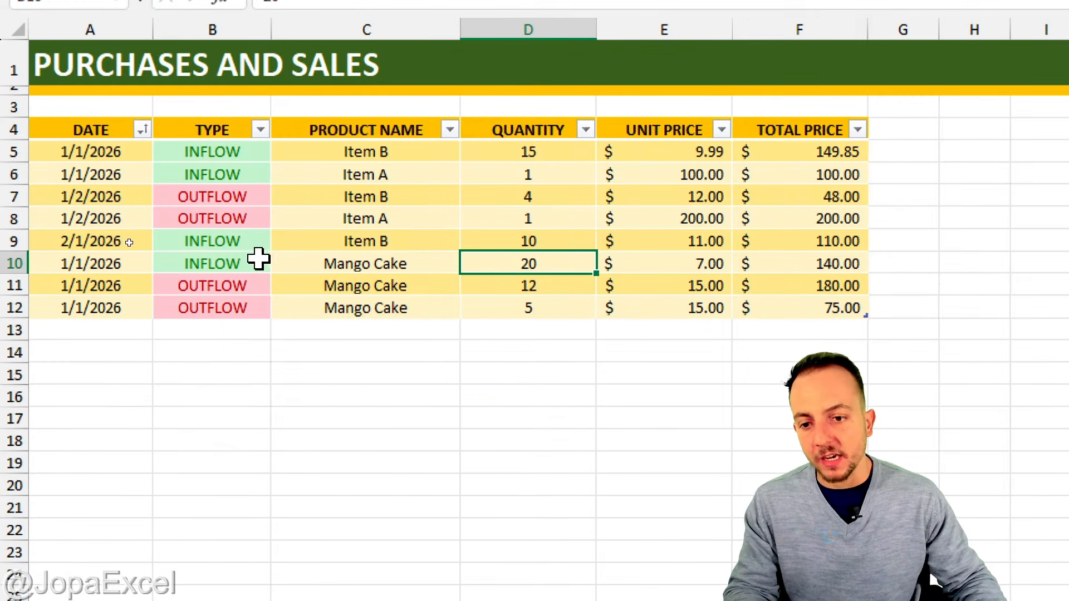
left_click(258, 258)
left_click(507, 289)
left_click_drag(507, 288, 517, 307)
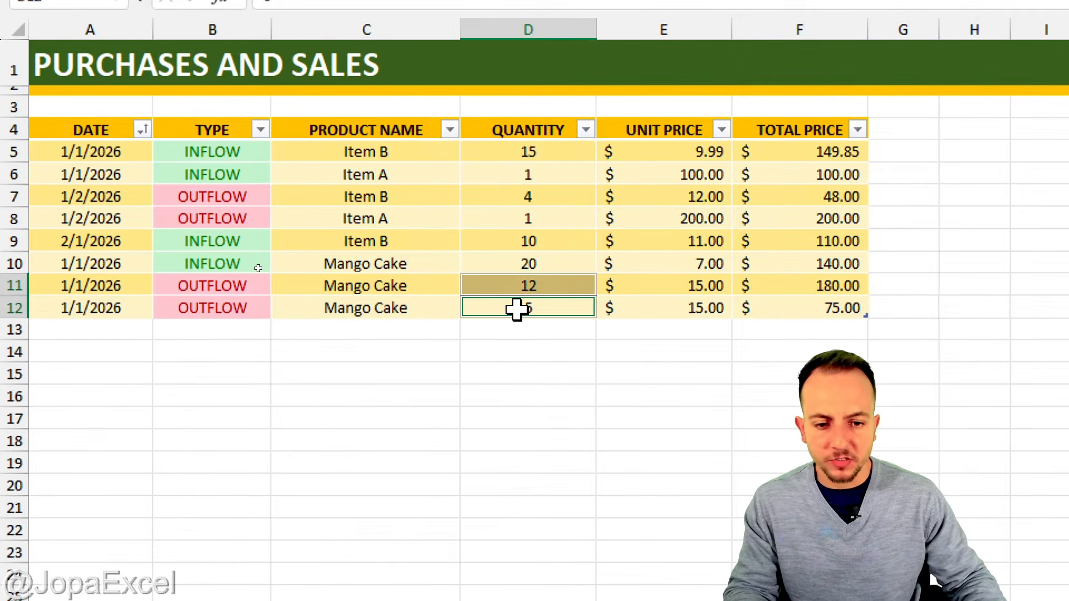
left_click(253, 351)
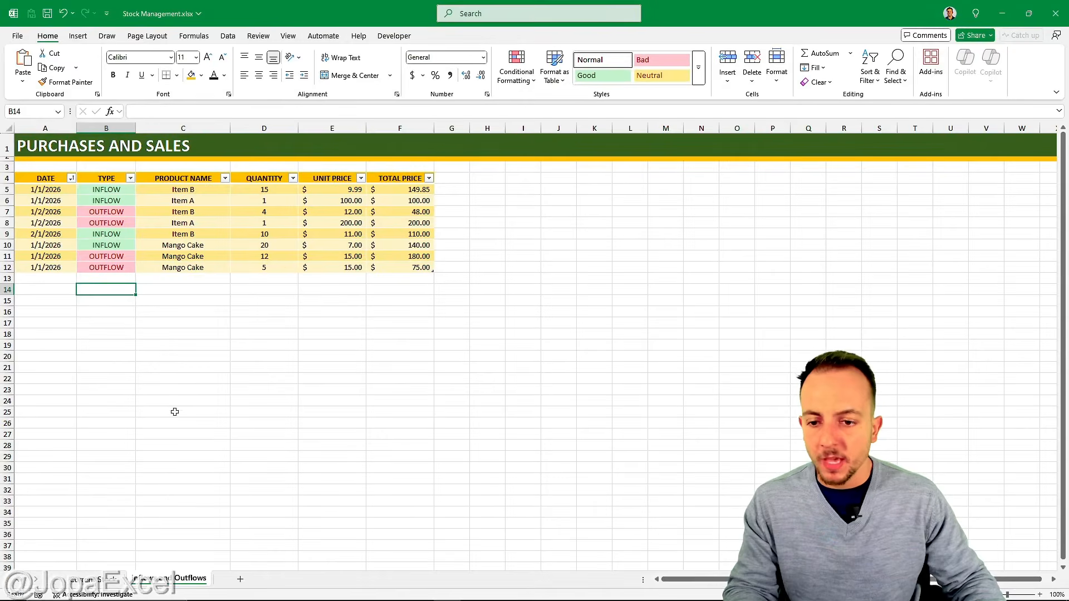
left_click(97, 579)
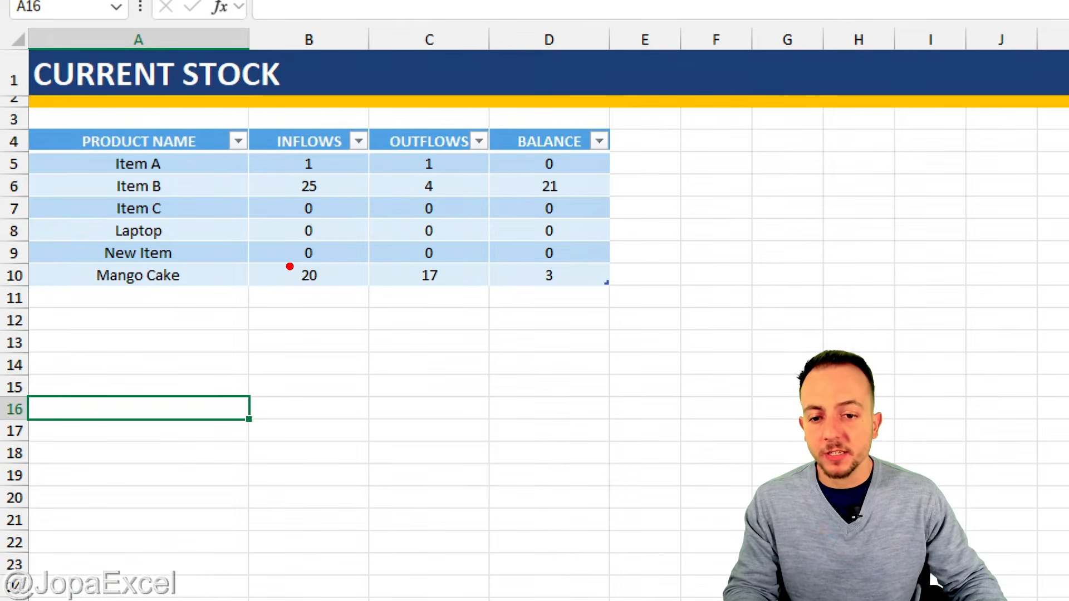
left_click_drag(272, 255, 339, 292)
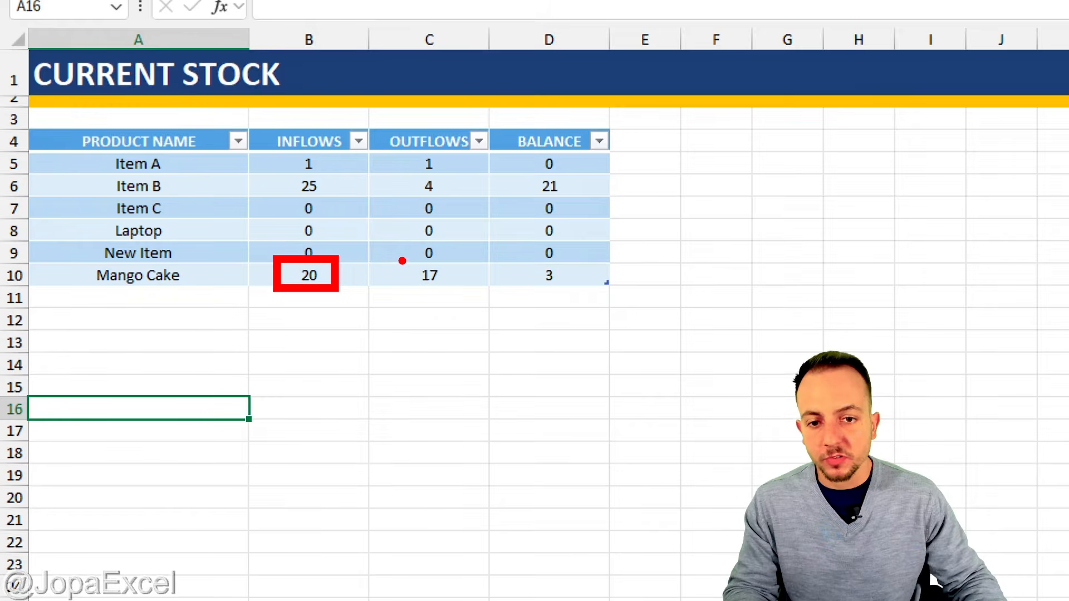
left_click_drag(398, 257, 455, 299)
left_click_drag(522, 257, 576, 299)
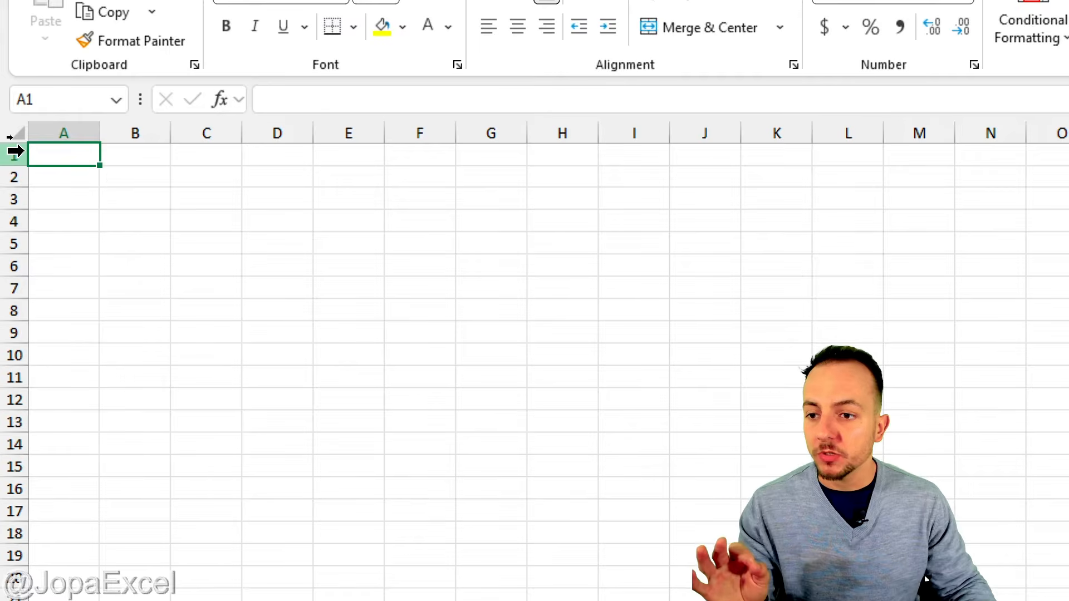
- Fill the whole of row 1 on the blank sheet with the darkest blue theme color
left_click(15, 151)
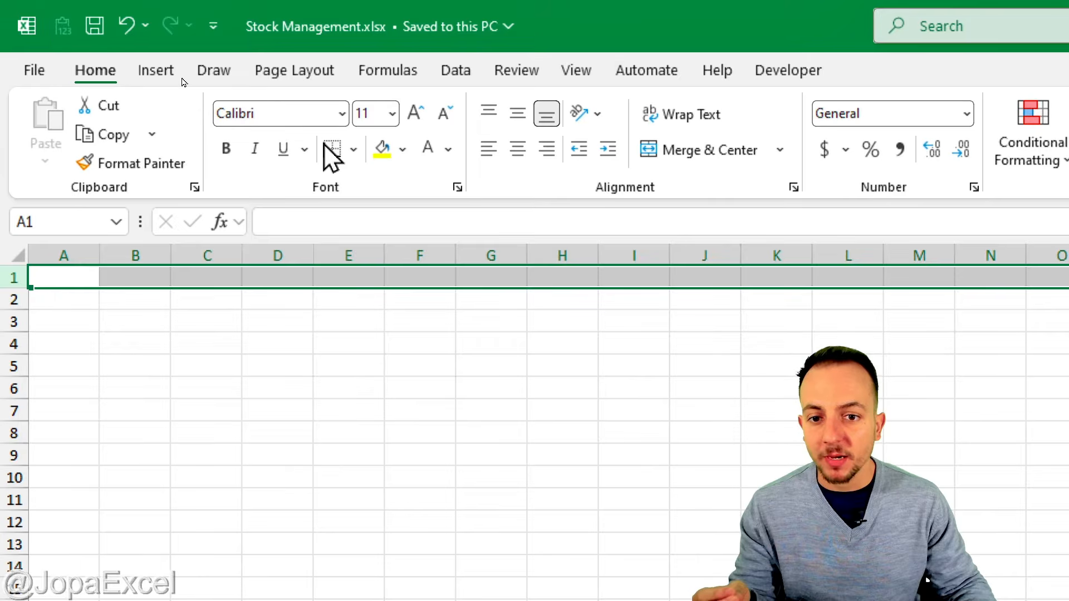
left_click(402, 149)
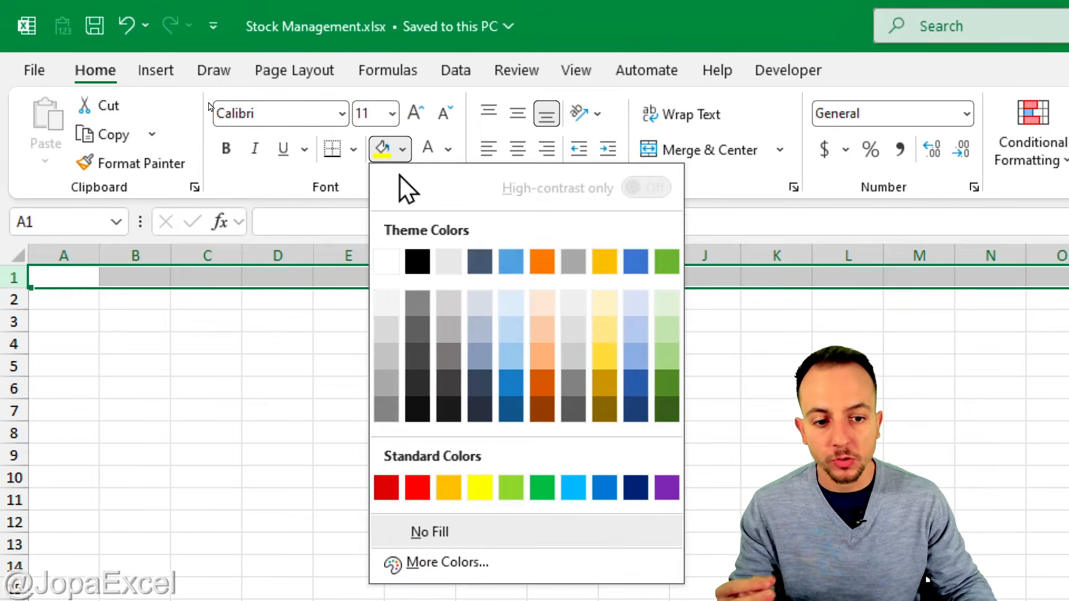
left_click(638, 420)
- Enter the title CURRENT STOCK in cell A1
left_click(73, 280)
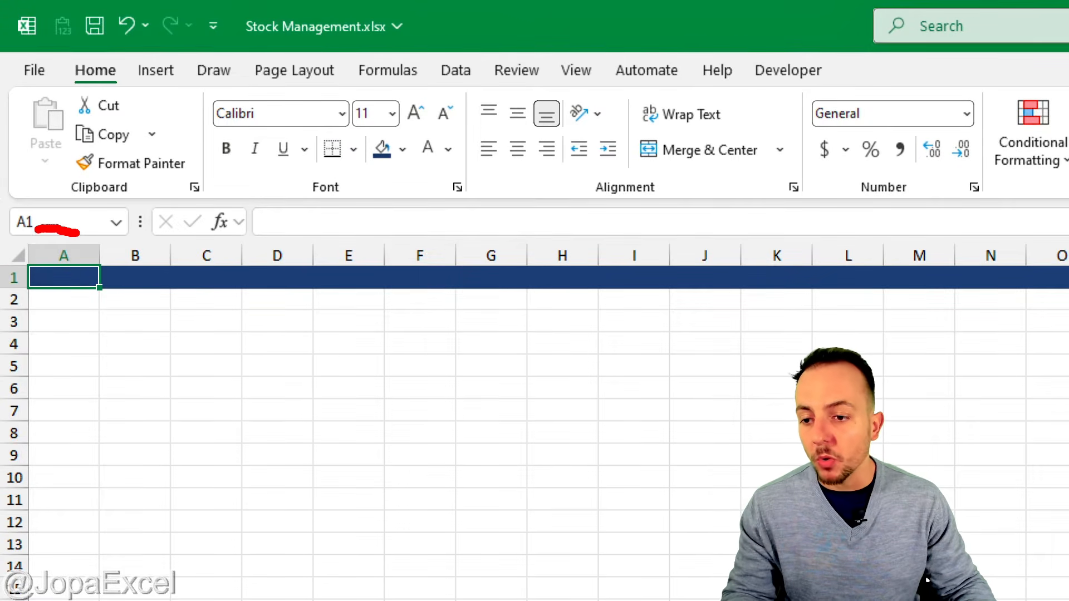
mouse_move(39, 229)
left_mouse_down()
mouse_move(130, 256)
mouse_move(57, 234)
left_mouse_up()
key("Escape")
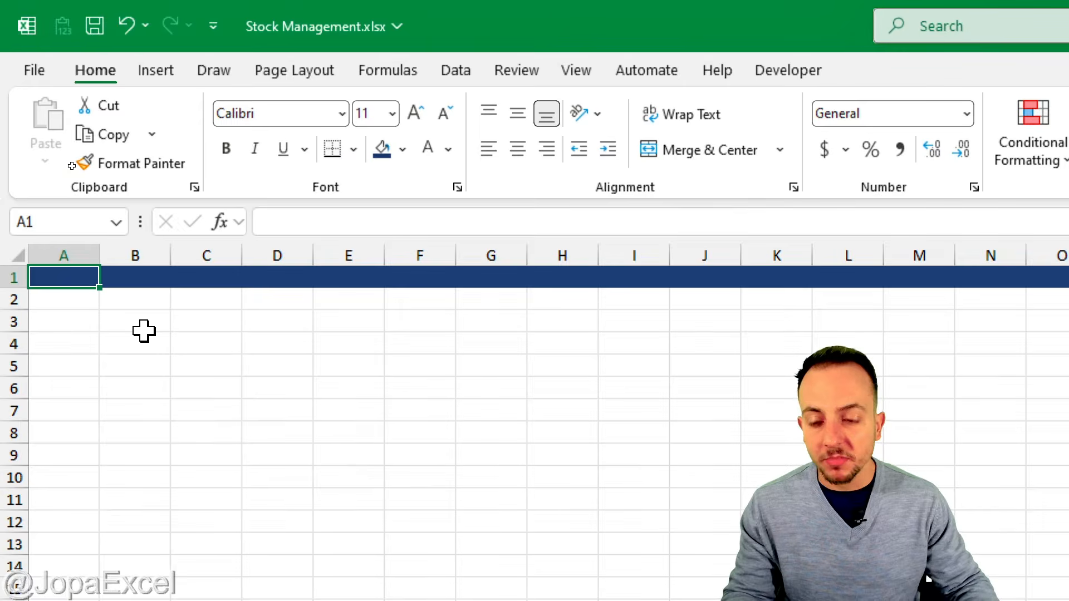
type("CU")
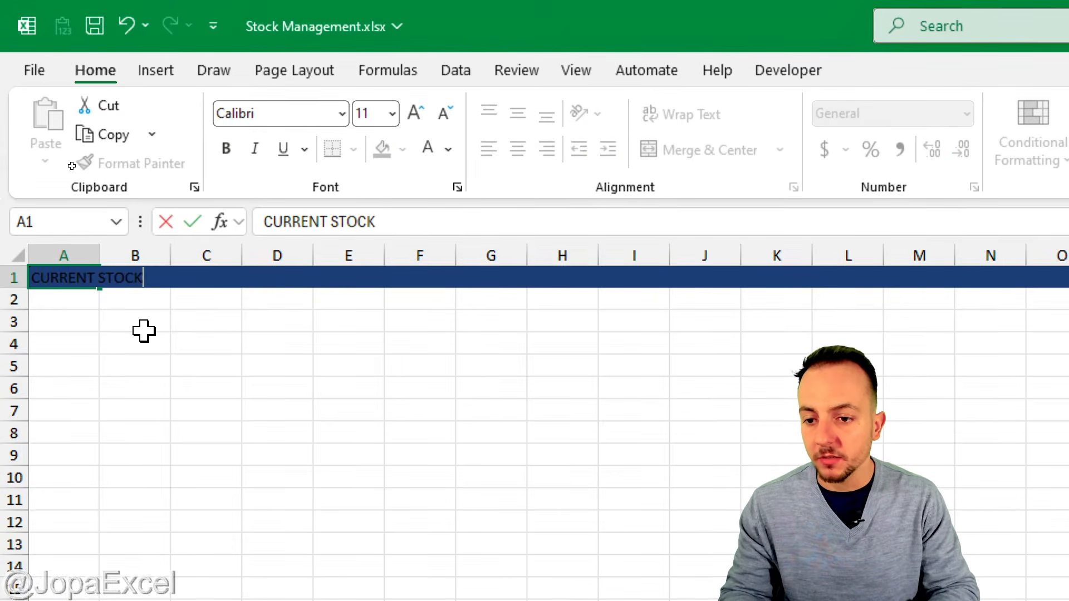
type("RRENT STOCK")
key("Return")
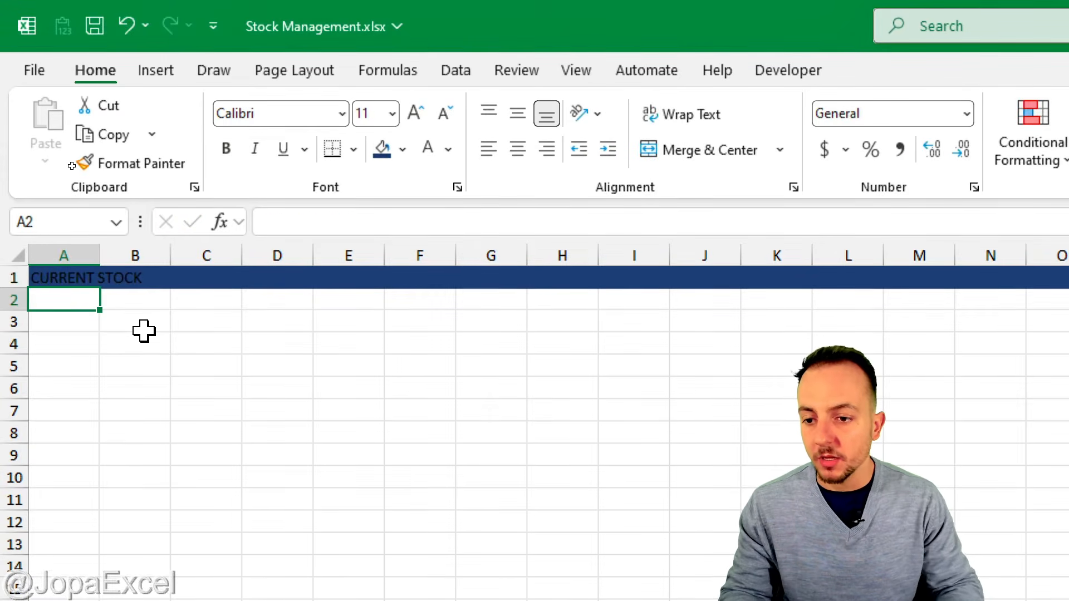
- Format the CURRENT STOCK title as white, bold text at font size 24
left_click(84, 279)
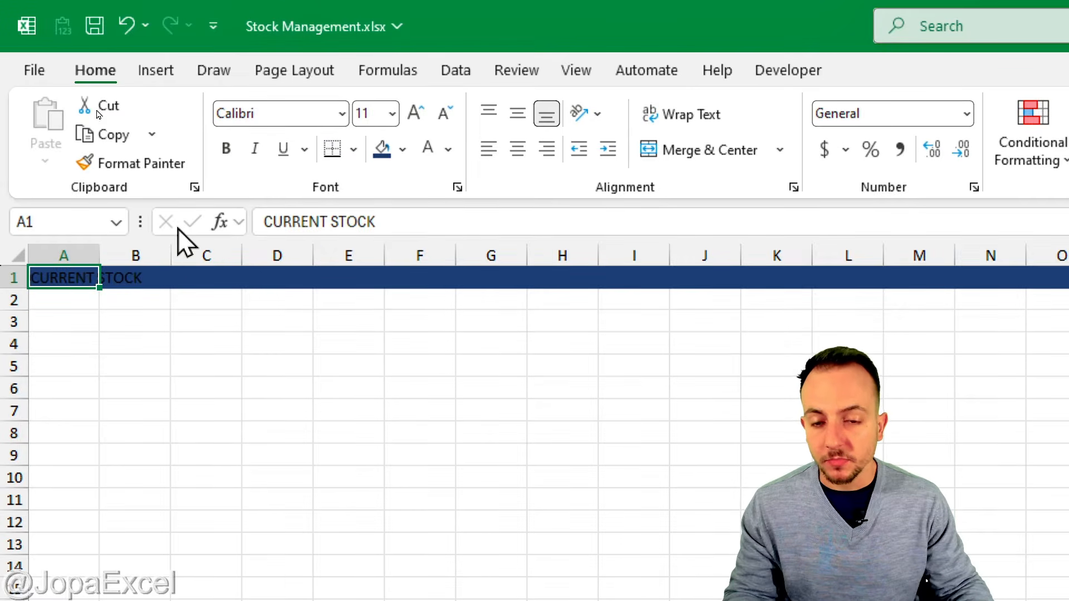
left_click(448, 149)
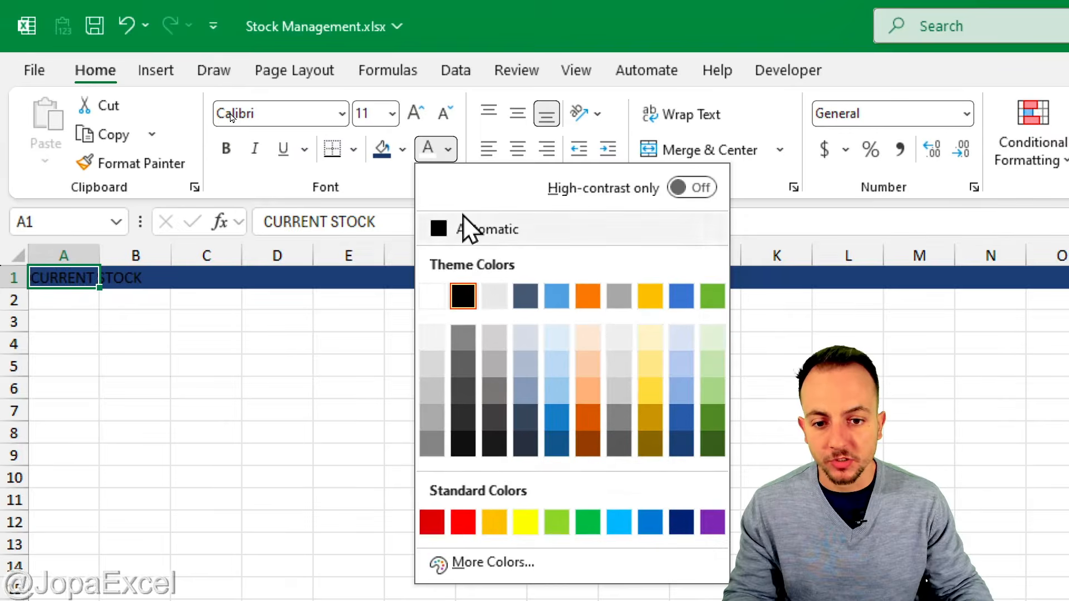
left_click(434, 299)
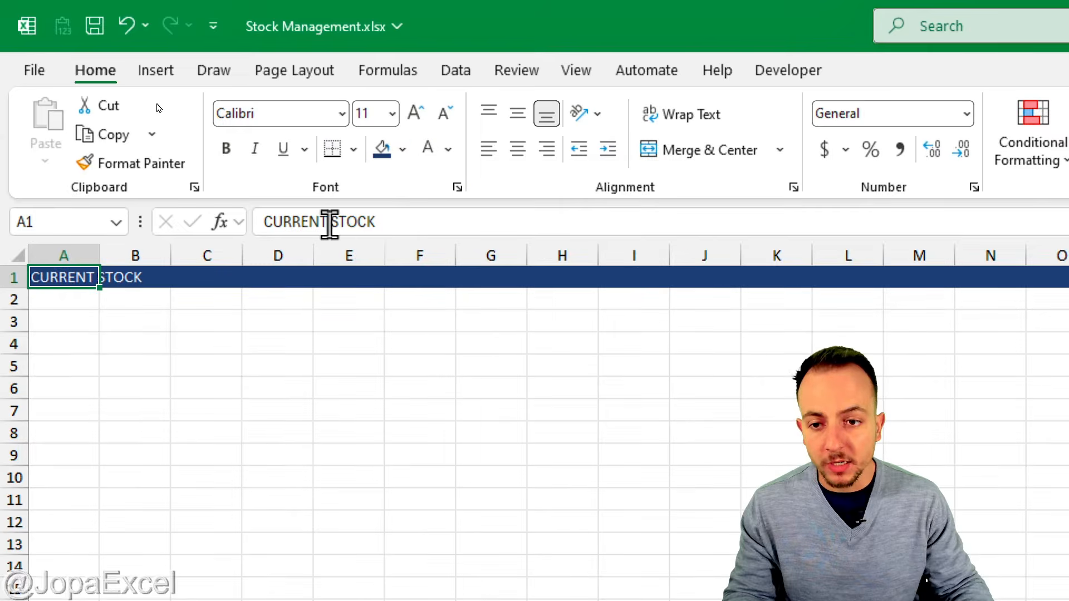
left_click(234, 148)
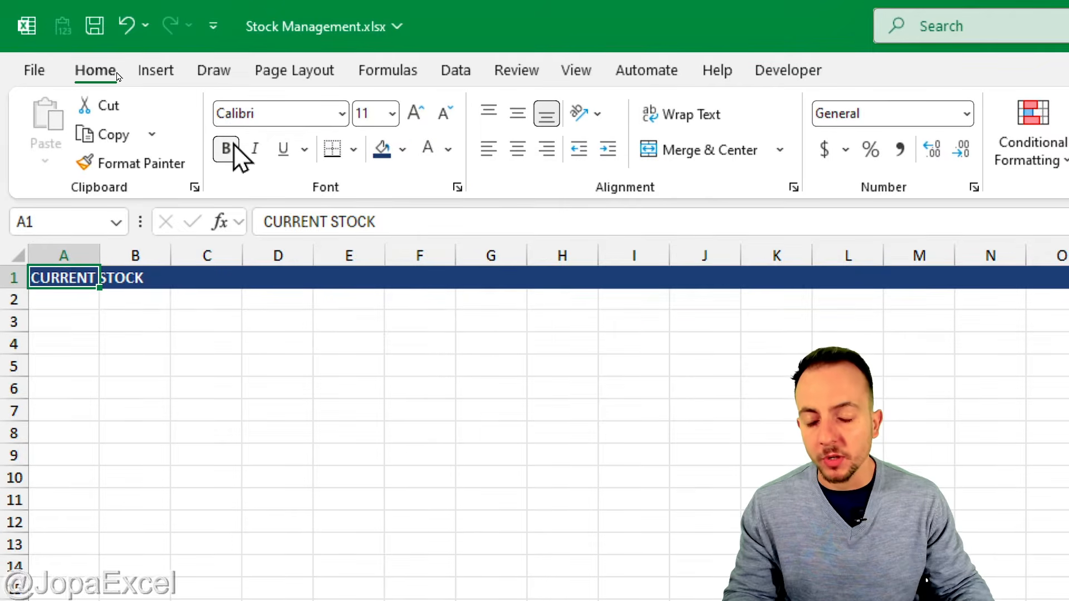
left_click(416, 114)
left_click(416, 114)
left_click(417, 114)
left_click(417, 114)
left_click(417, 114)
left_click(419, 118)
left_click(419, 118)
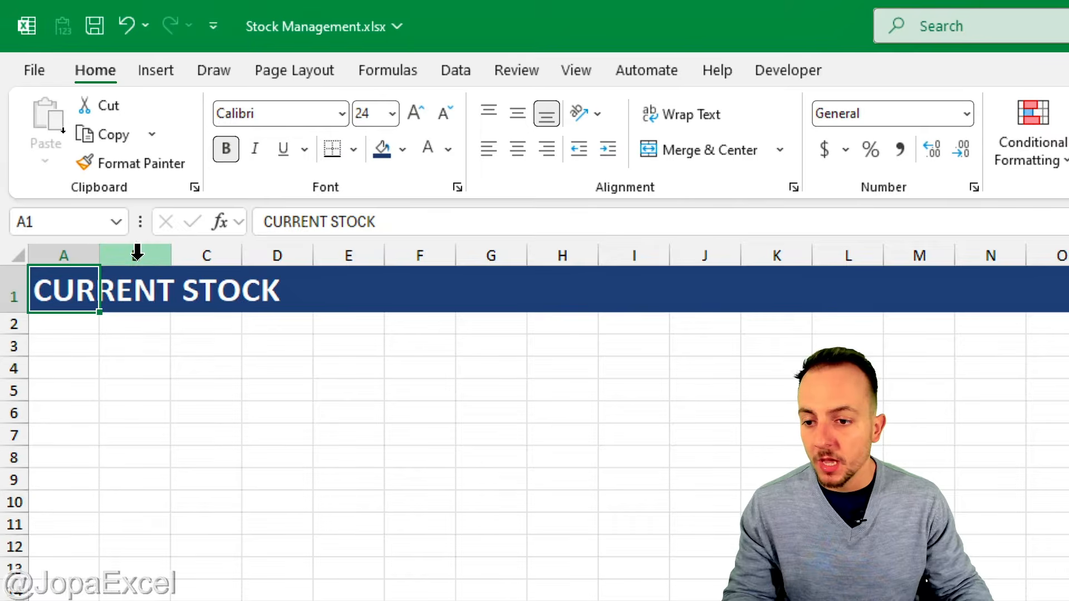
- Fill row 2 with Gold, Accent 4 and reduce its height to a thin strip under the title
left_click(10, 321)
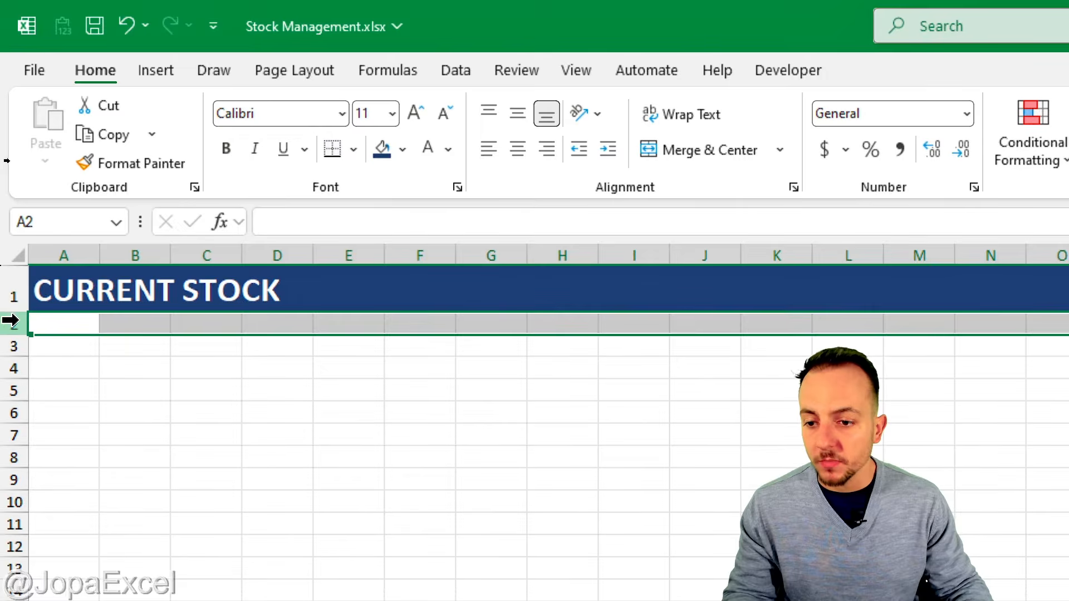
left_click(402, 149)
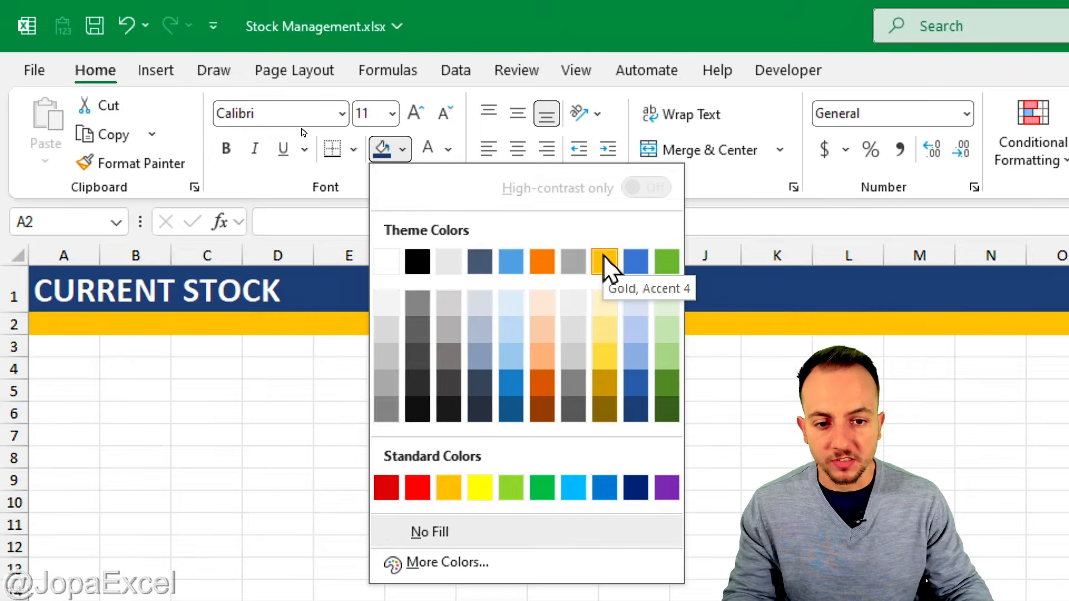
left_click(604, 262)
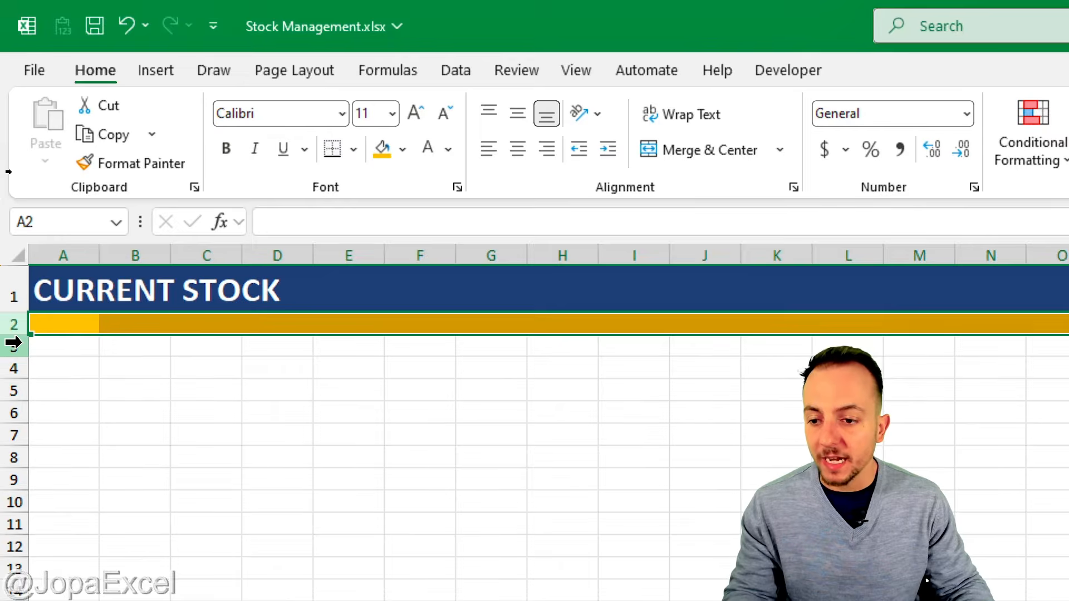
left_click_drag(22, 334, 24, 323)
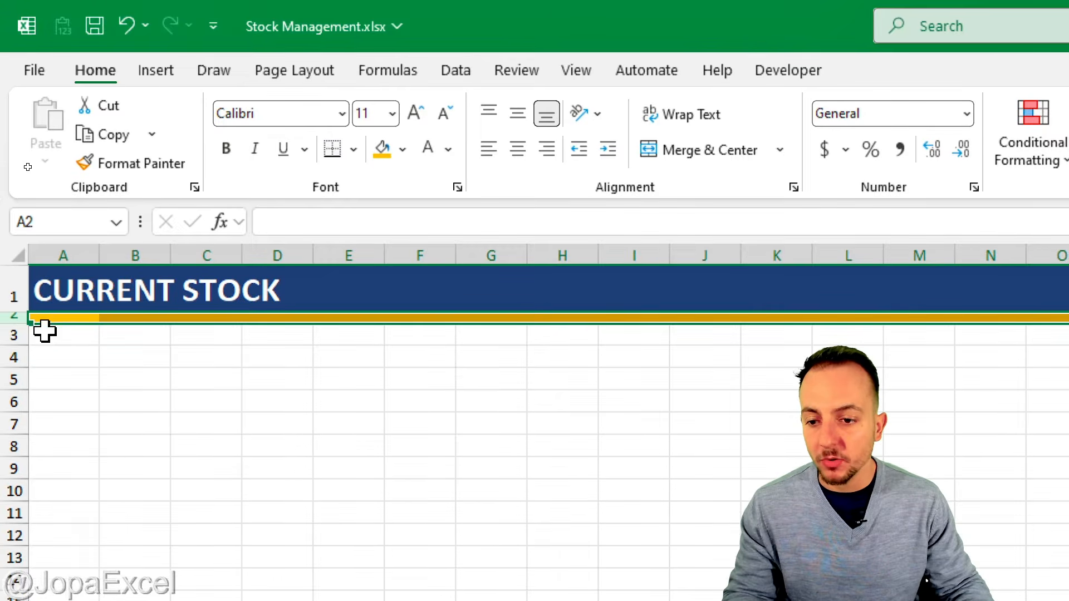
left_click(56, 356)
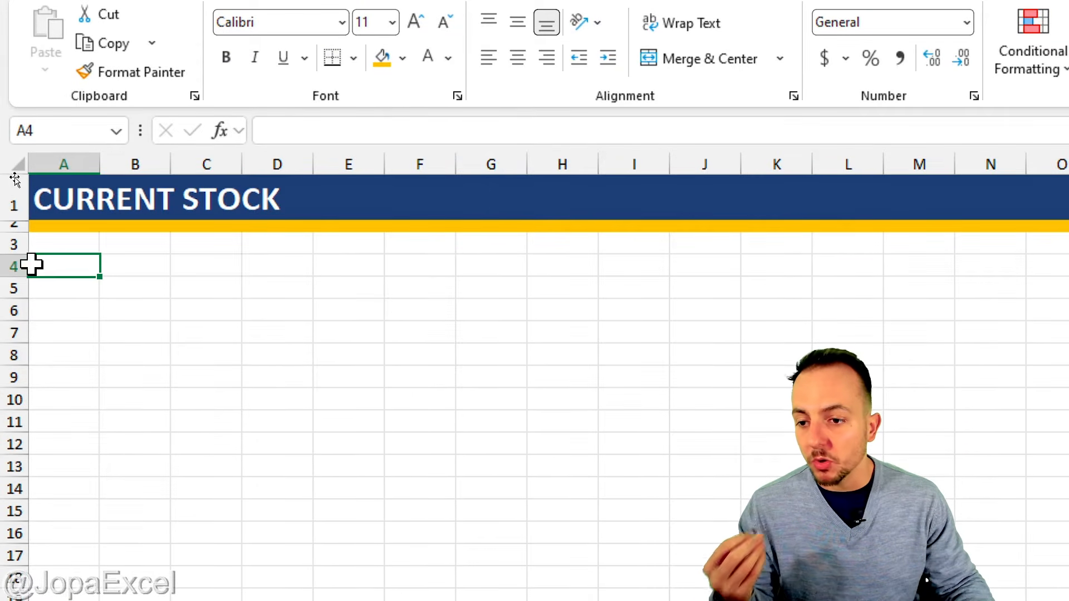
left_click(13, 265)
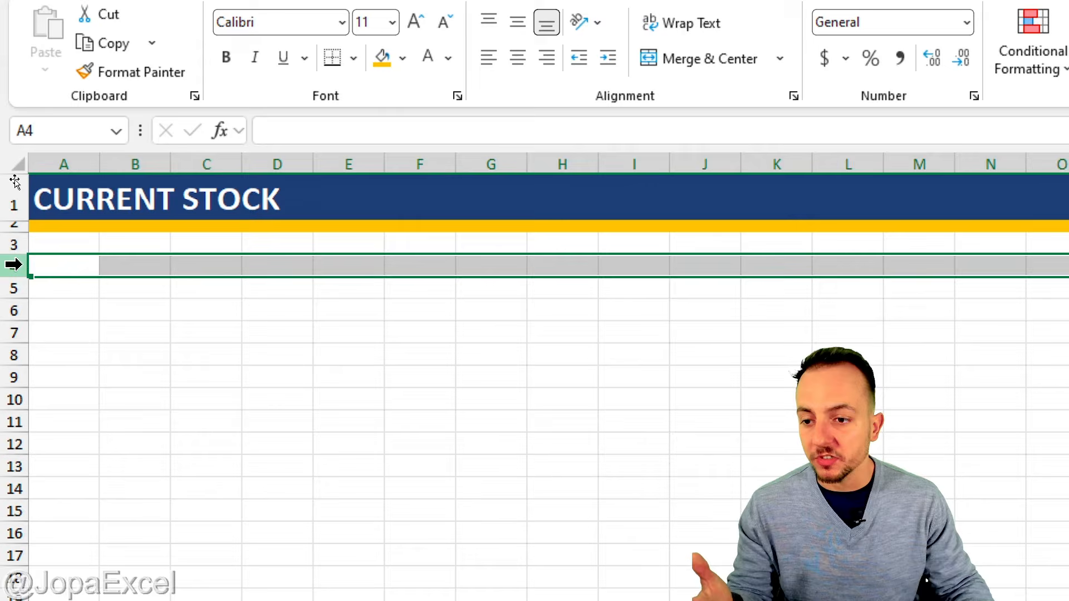
left_click(67, 269)
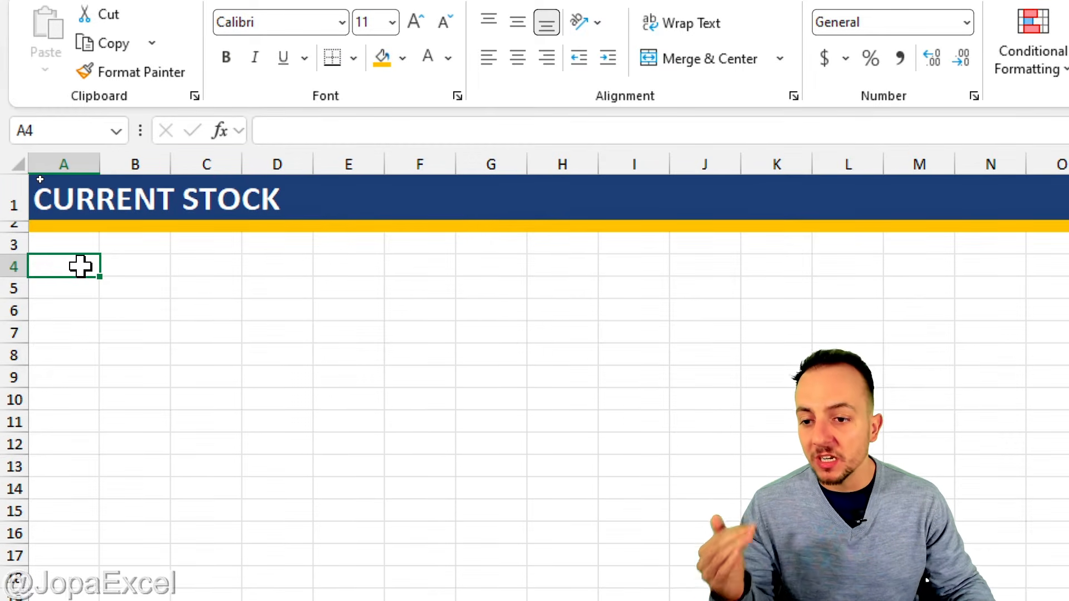
left_click_drag(81, 266, 74, 441)
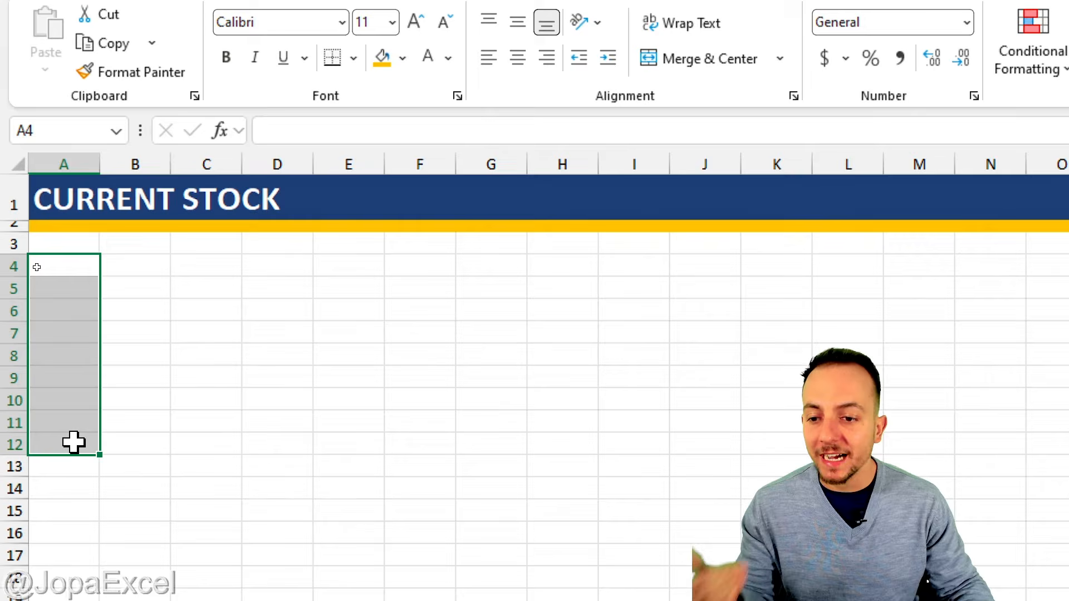
- Enter the header PRODUCT NAME in cell A4 and widen column A so the header fits with room to spare
left_click(69, 270)
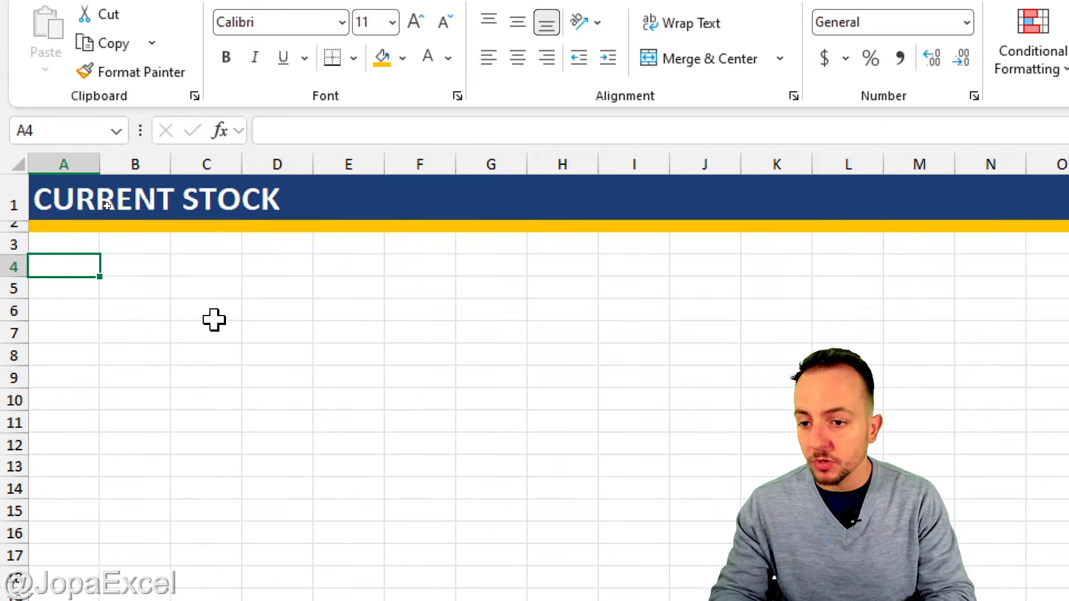
type("PRODUC")
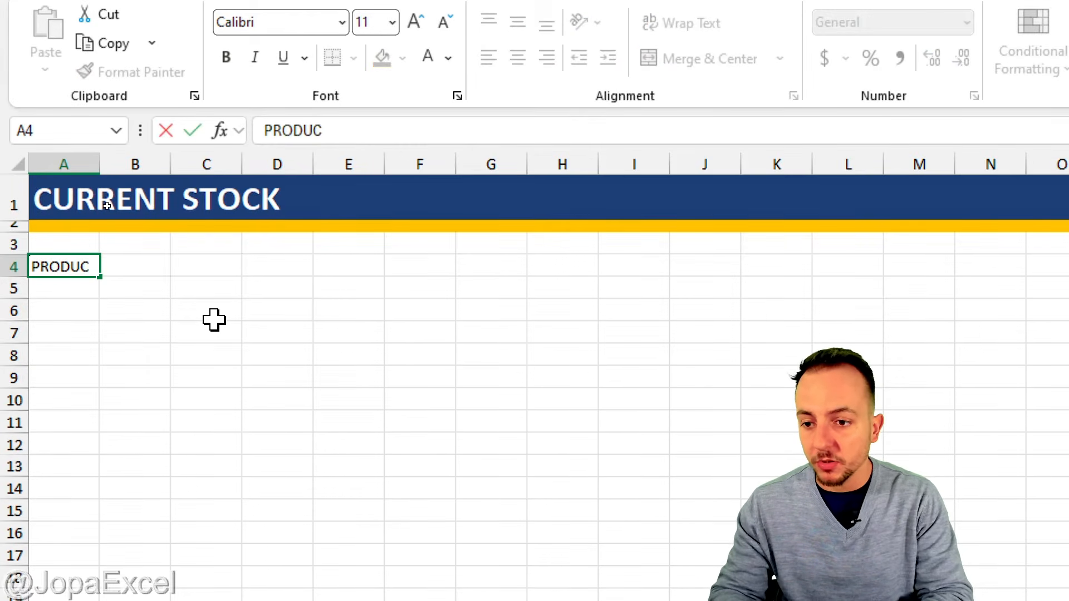
type("T NAME")
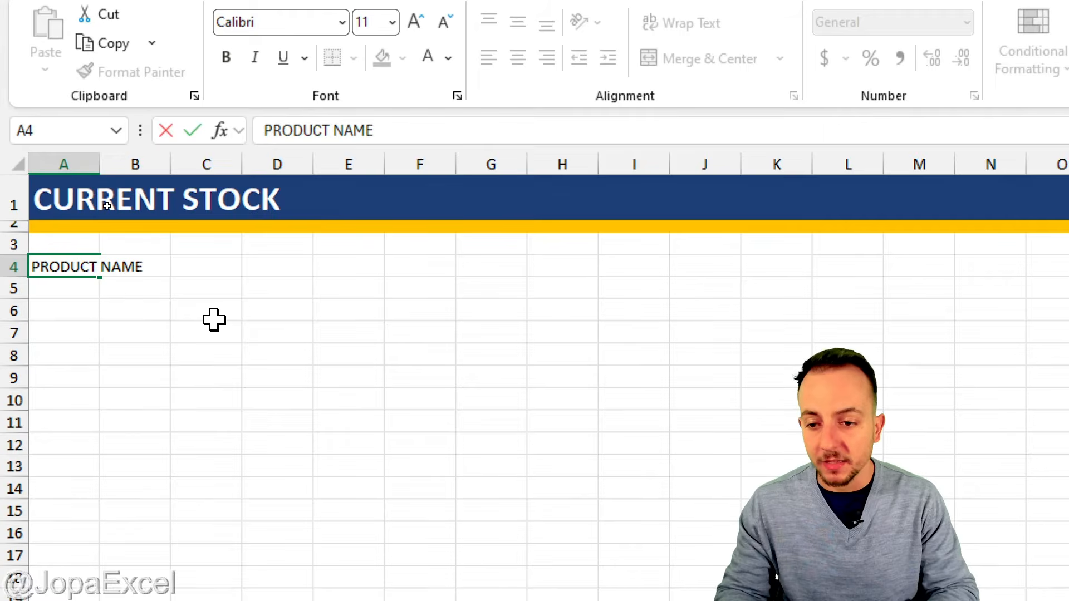
key("Return")
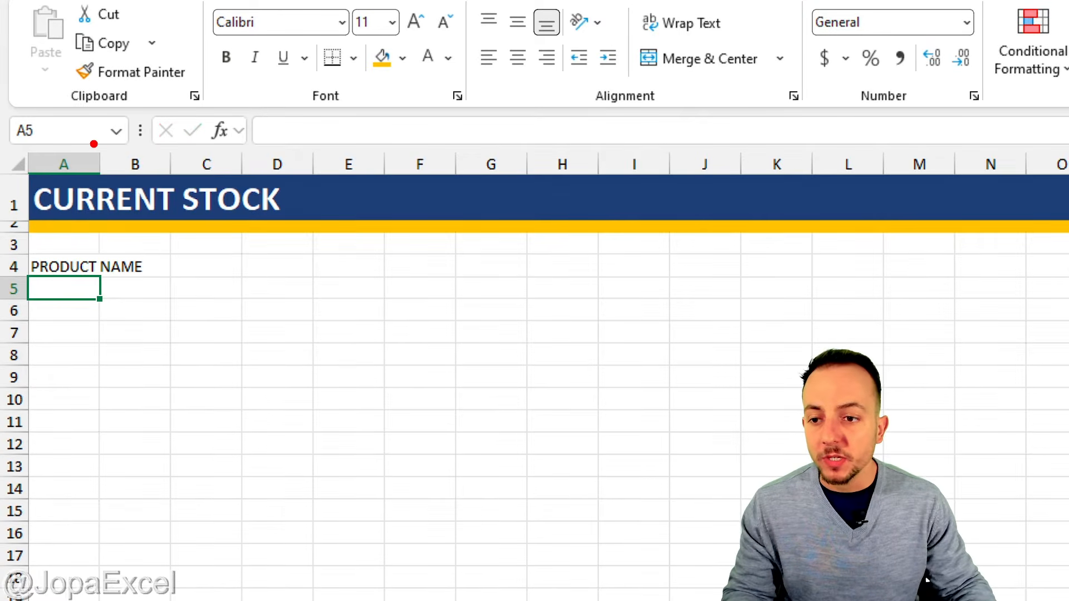
left_click_drag(85, 139, 127, 189)
mouse_move(236, 137)
left_mouse_down()
mouse_move(142, 137)
mouse_move(249, 161)
left_mouse_up()
key("Escape")
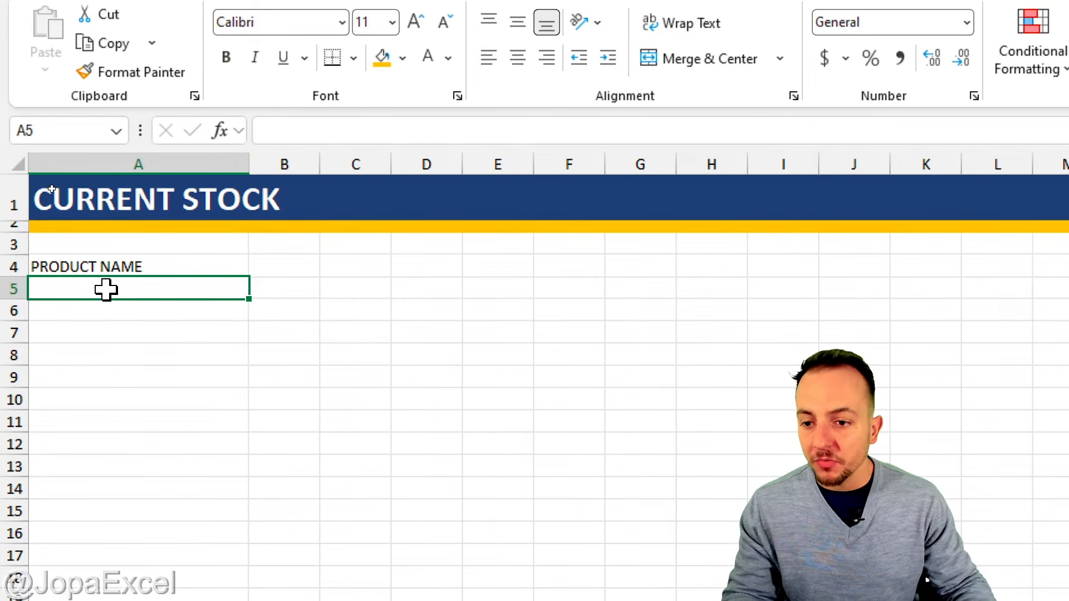
left_click_drag(115, 286, 132, 405)
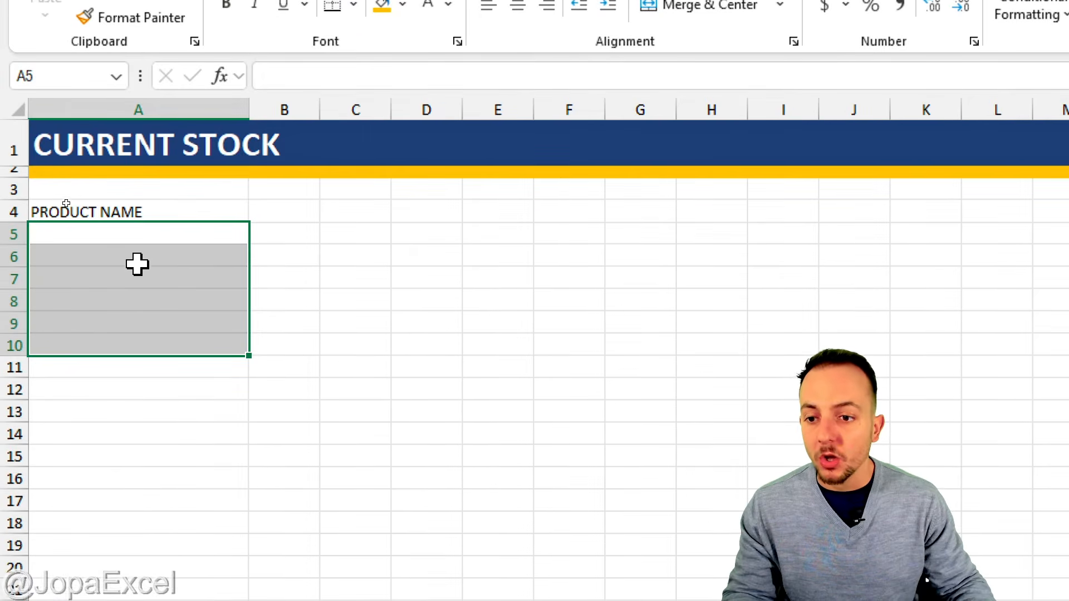
left_click(131, 287)
left_click_drag(130, 233, 116, 366)
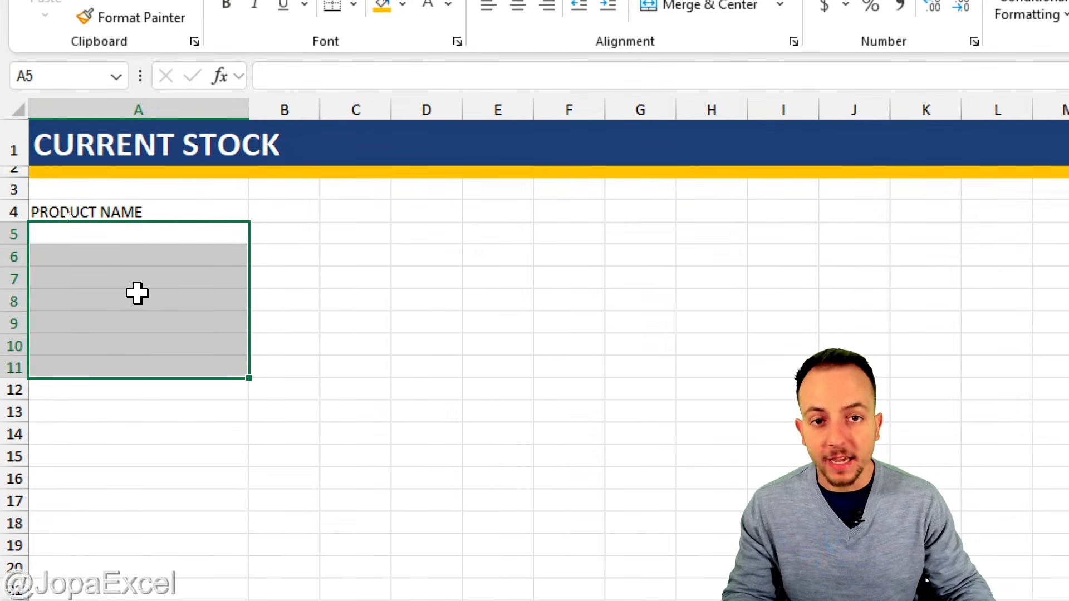
- Enter the product names Item A, Item B and Item C in cells A5 to A7
left_click(133, 231)
type("i")
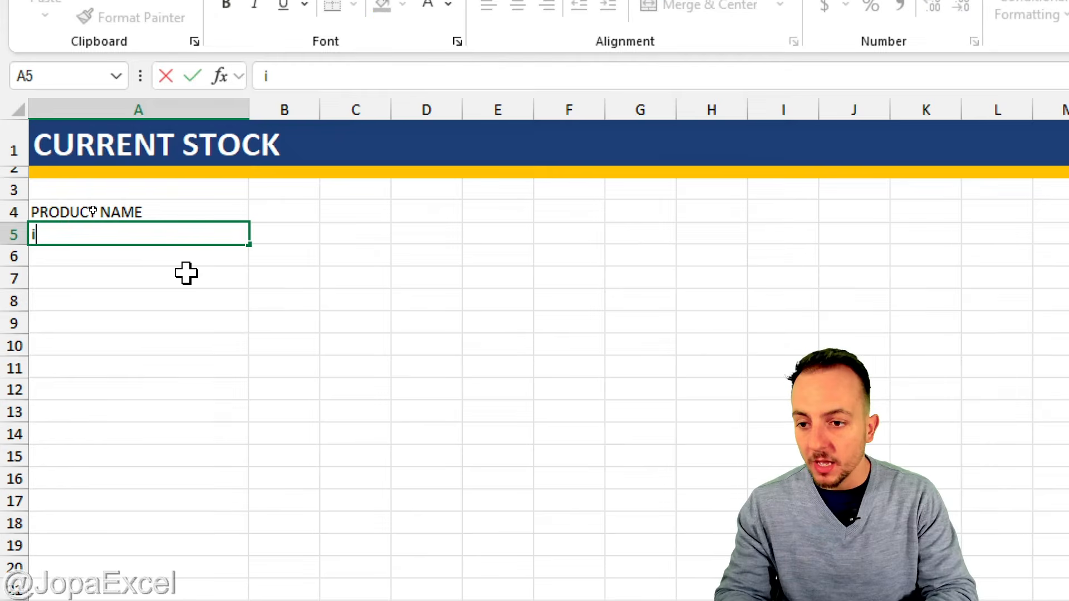
type("Item A")
key("Return")
type("Item ")
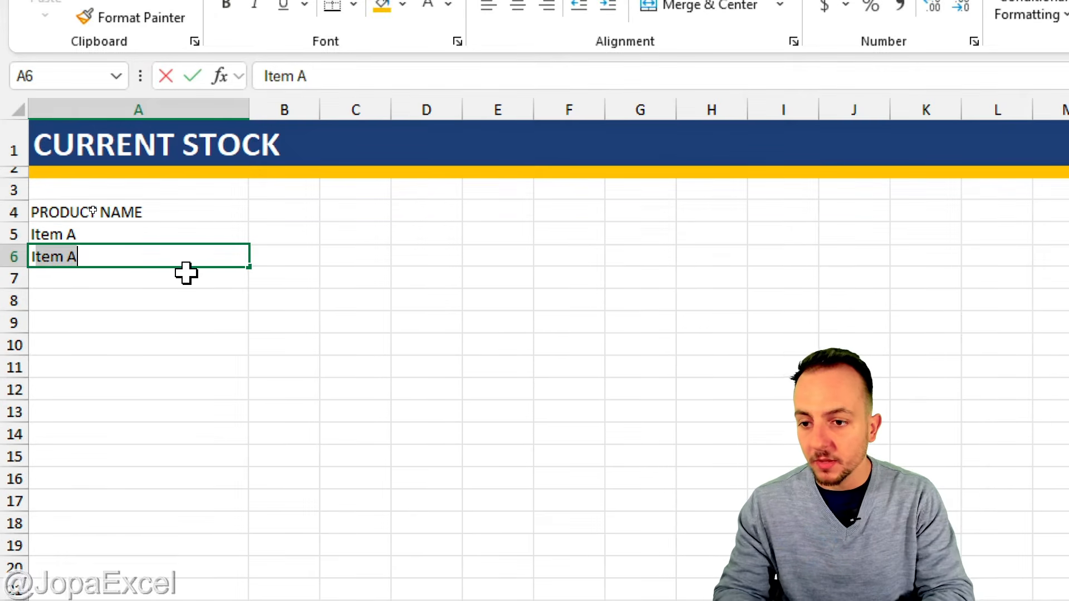
type("B")
key("Return")
type("Item C")
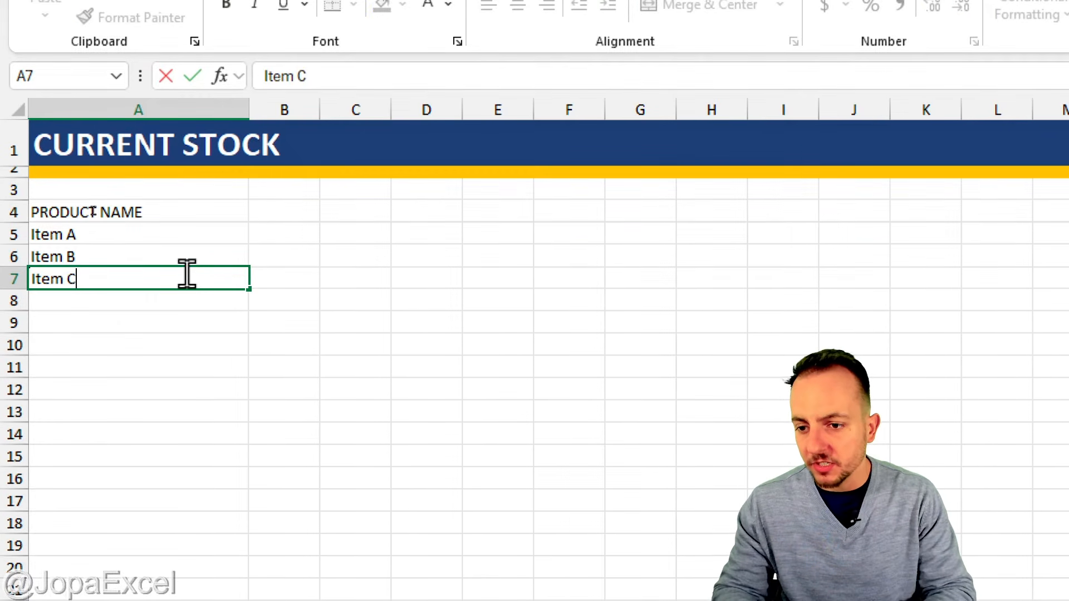
key("Return")
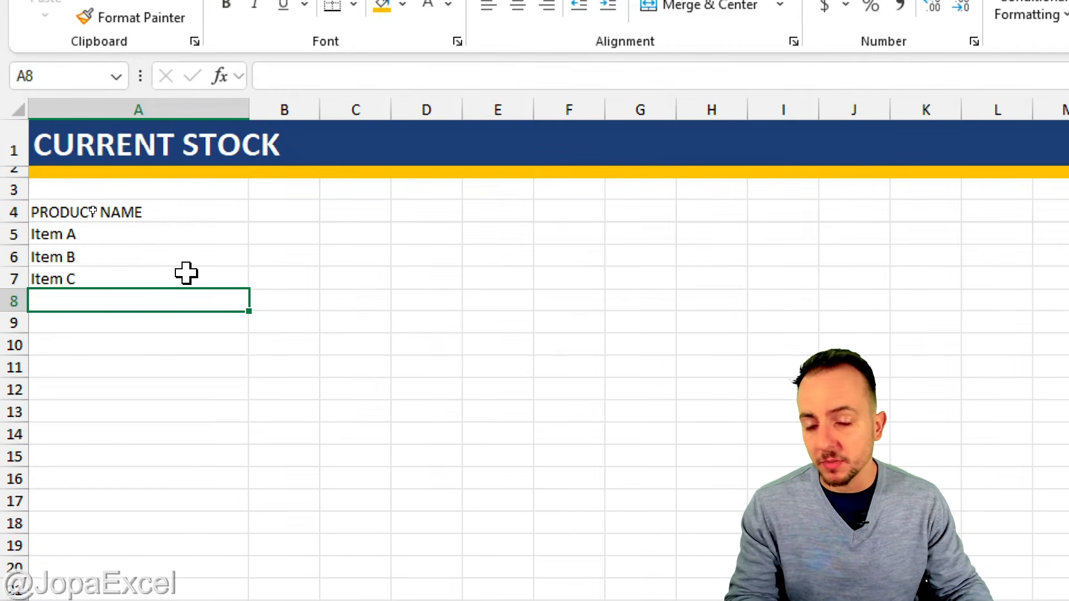
left_click_drag(146, 211, 134, 305)
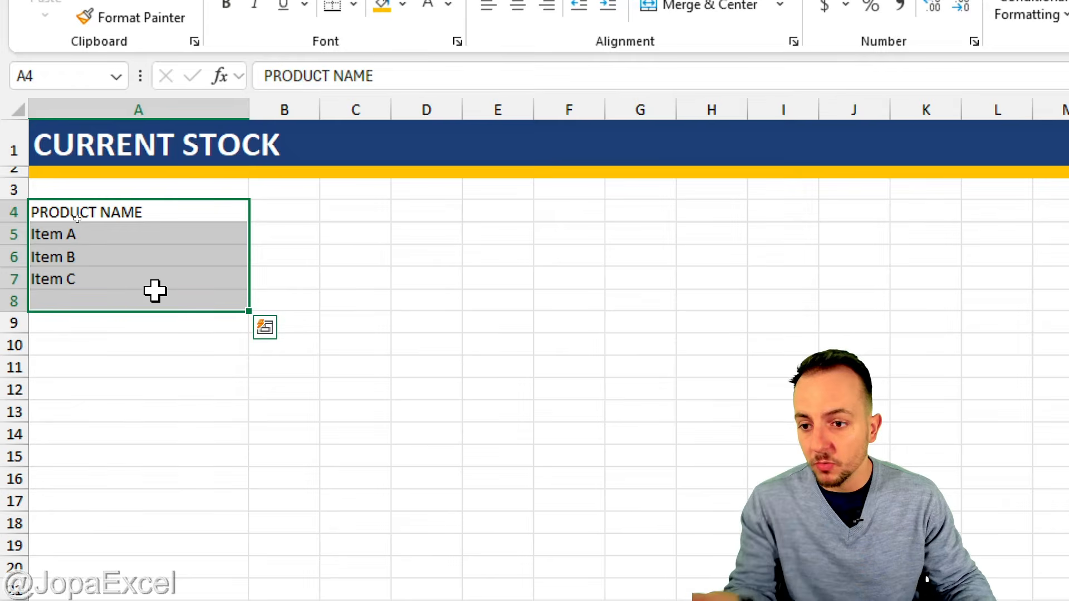
left_click_drag(170, 217, 165, 281)
left_click(137, 239)
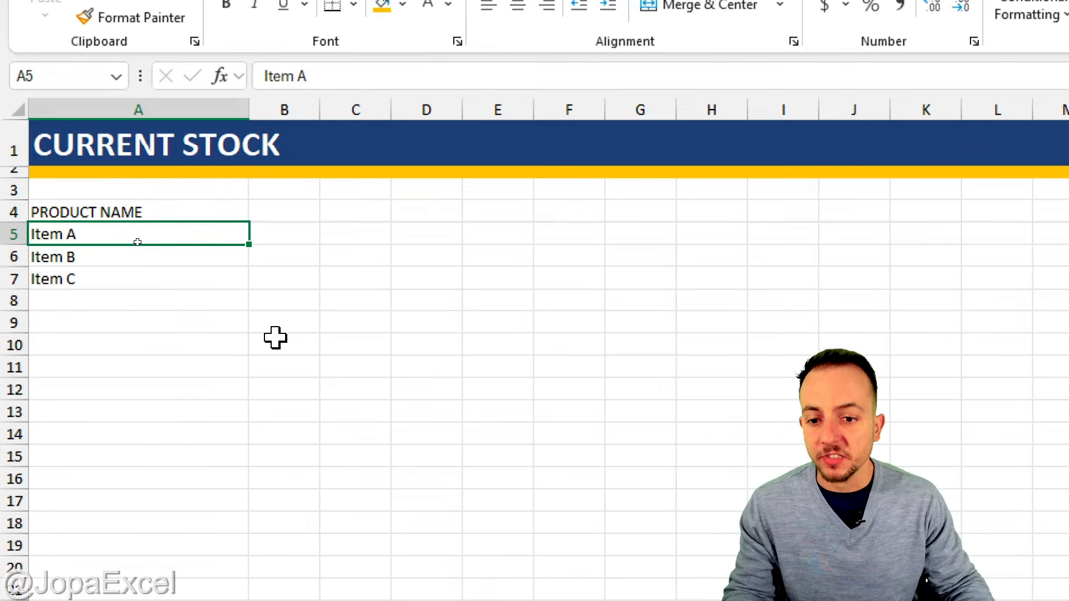
key("ctrl+2")
left_click_drag(273, 304, 428, 443)
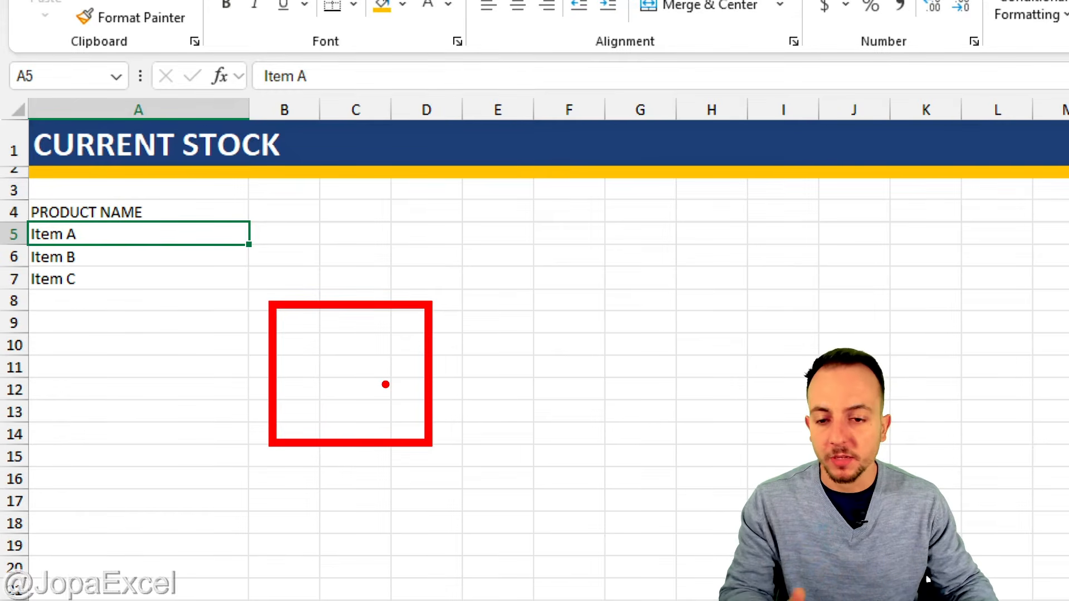
key("Escape")
- Enter the header INFLOW in cell B4 and the header OUTFLOW in cell C4
left_click(289, 110)
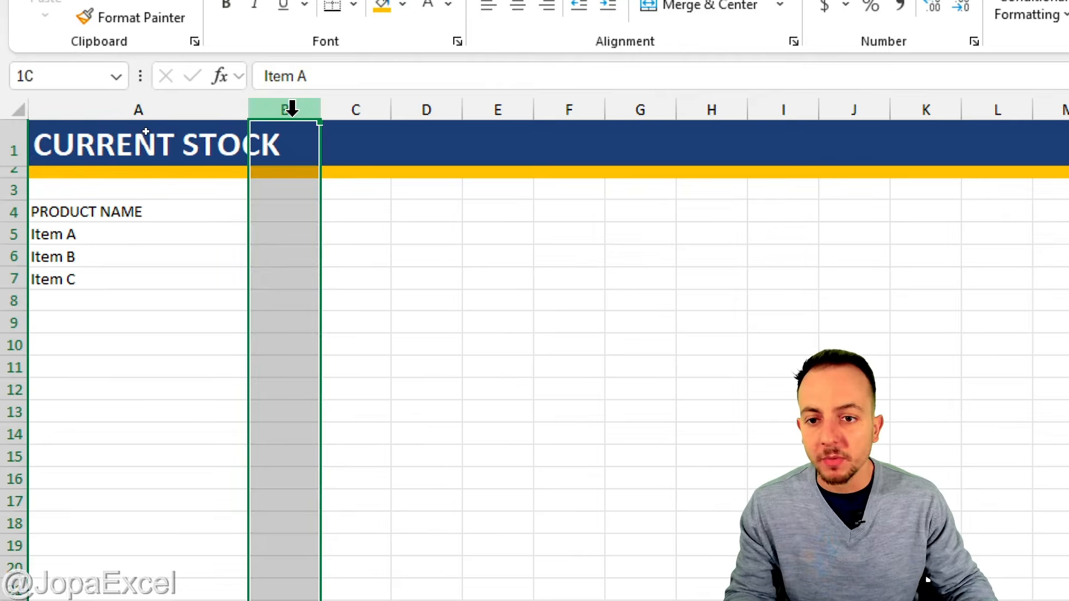
left_click(300, 203)
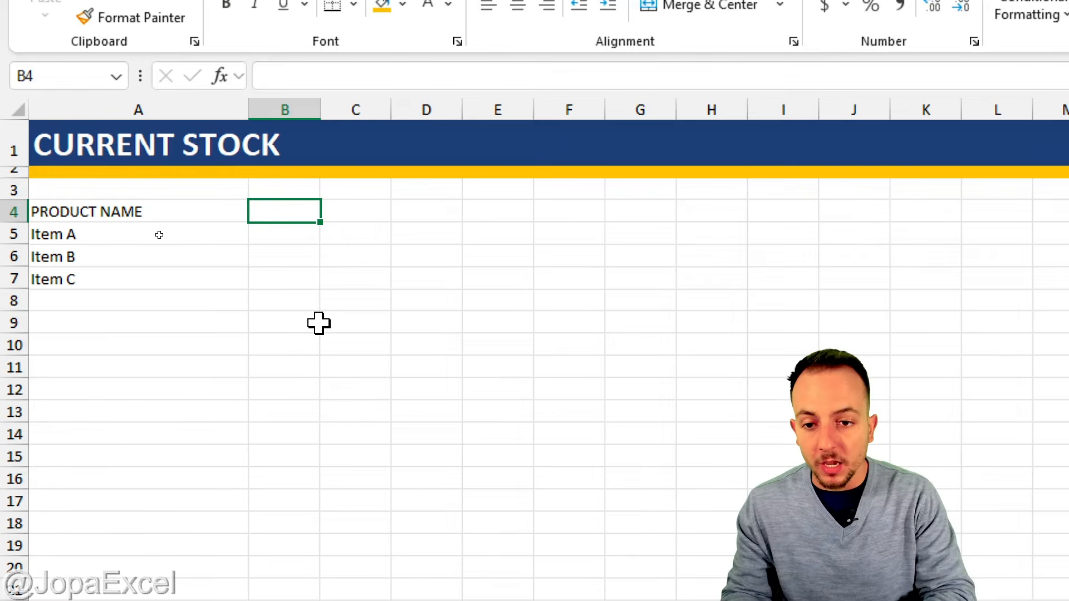
type("INFLOW")
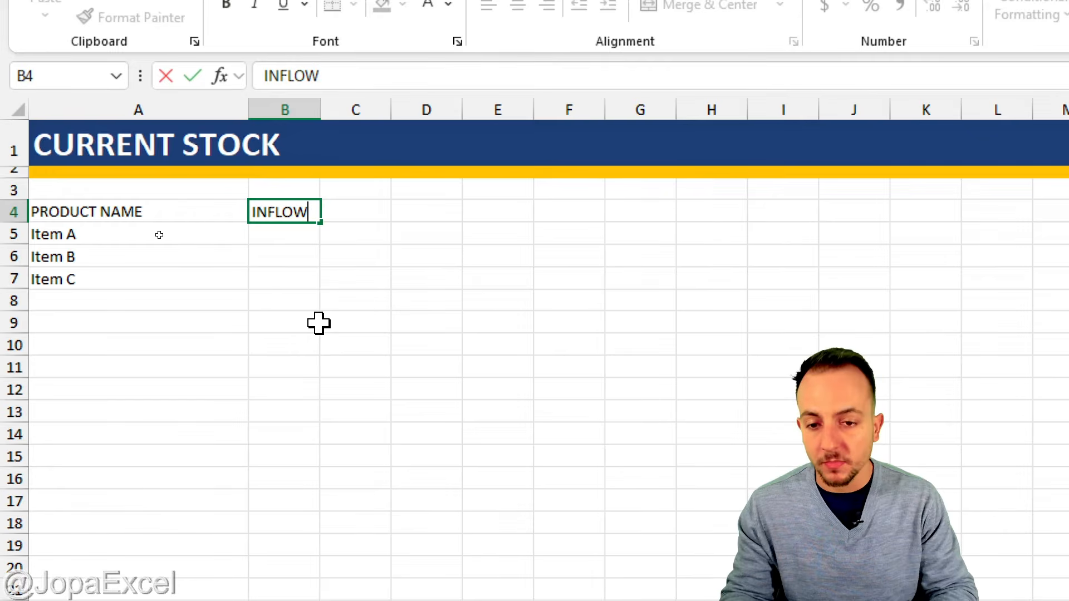
key("Tab")
type("OUT")
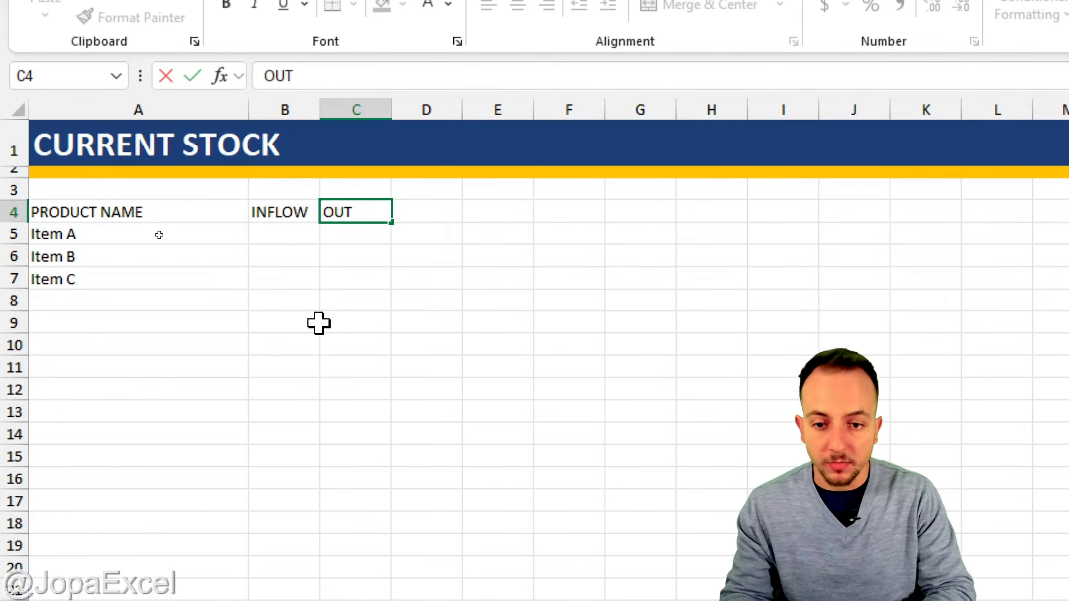
type("FLOW")
key("Return")
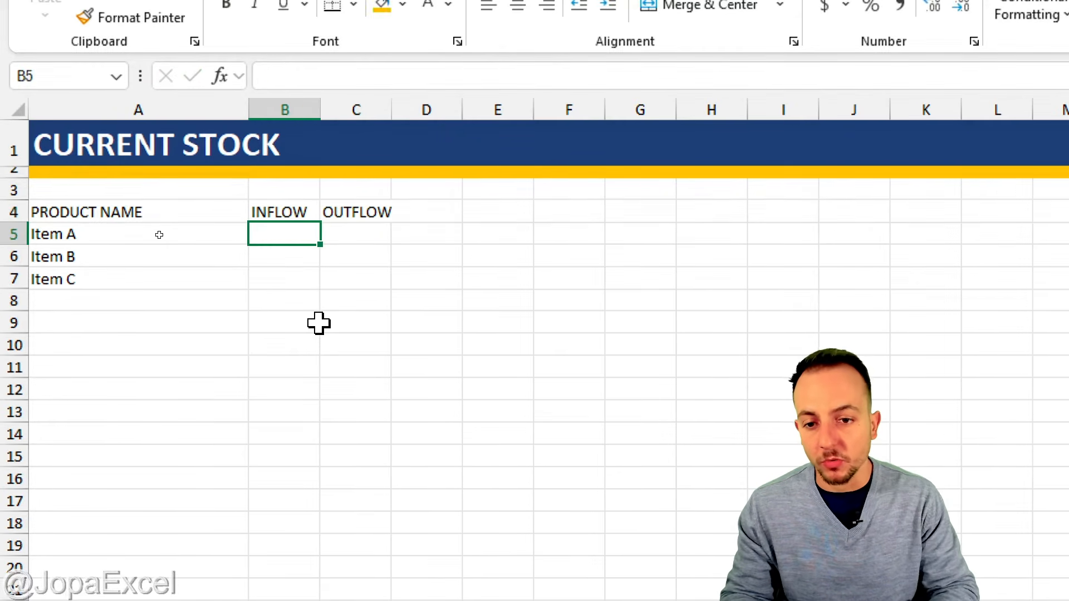
- Change the headers in B4 and C4 to the plurals INFLOWS and OUTFLOWS
key("Up")
key("F2")
type("S")
key("Tab")
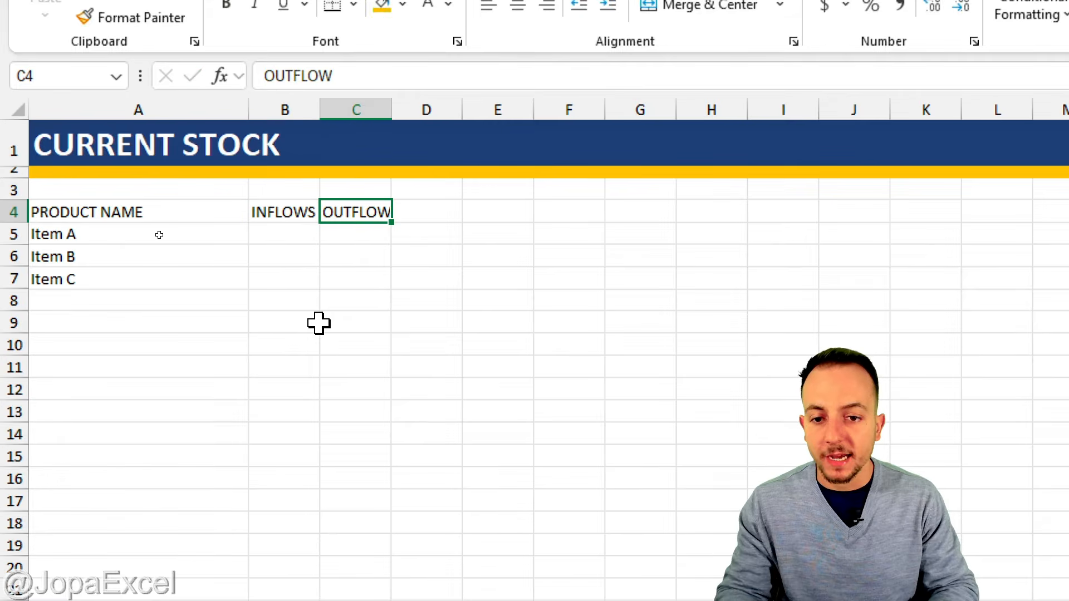
key("F2")
type("S")
key("Tab")
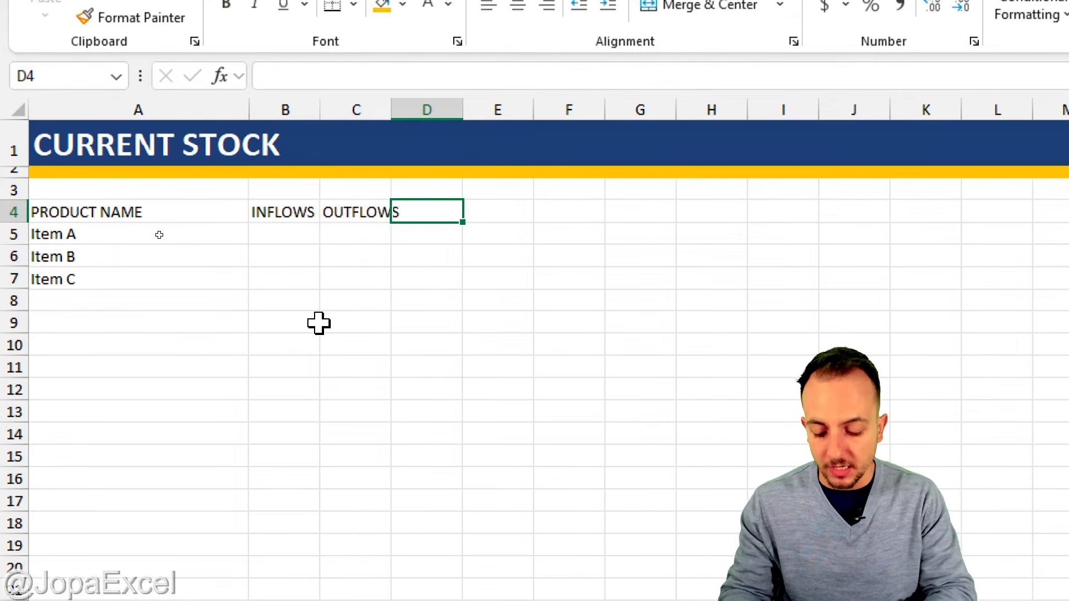
- Enter the header BALANCE in cell D4 and widen columns B to D equally so all their headers fit
type("BALANCE")
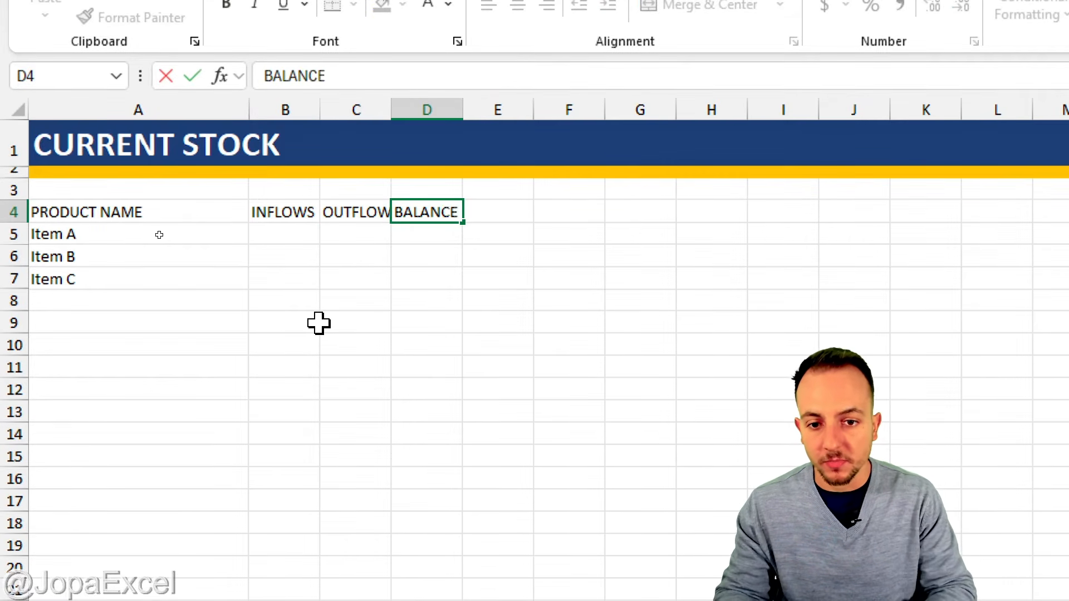
key("Return")
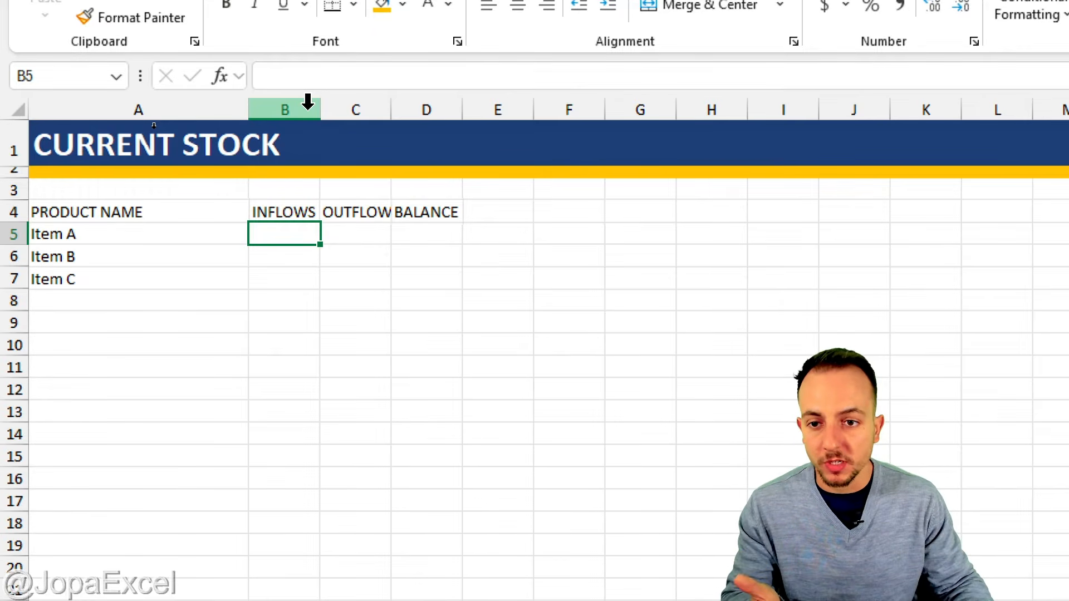
left_click_drag(308, 102, 436, 117)
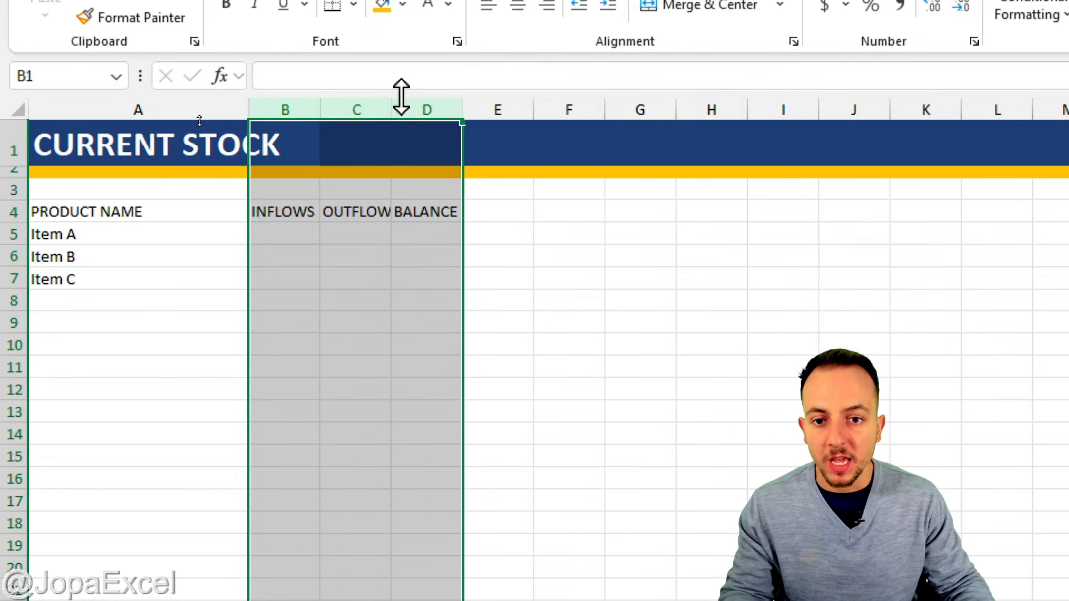
mouse_move(400, 85)
left_mouse_down()
mouse_move(422, 118)
mouse_move(394, 90)
mouse_move(504, 66)
left_mouse_up()
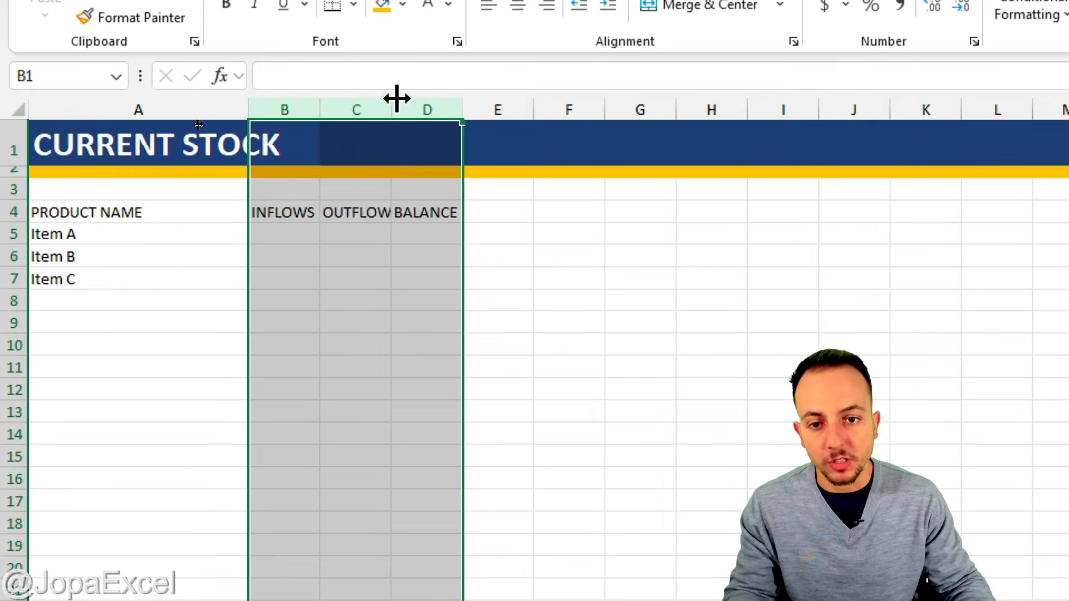
mouse_move(396, 98)
left_mouse_down()
mouse_move(432, 112)
mouse_move(440, 102)
left_mouse_up()
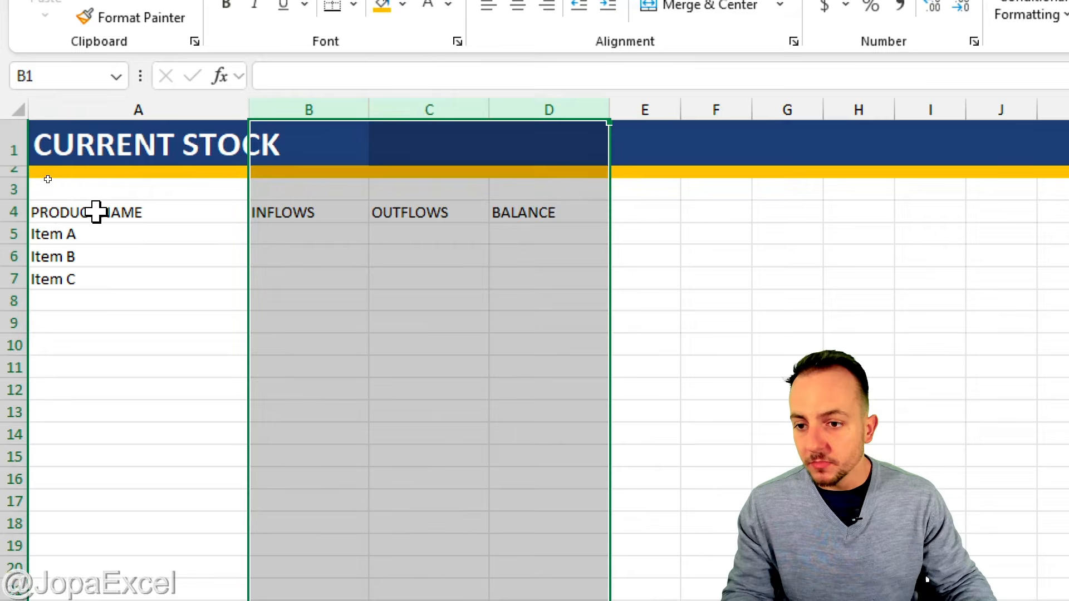
- Center the contents of A4:D7 both horizontally and vertically in their cells
left_click_drag(96, 211, 504, 276)
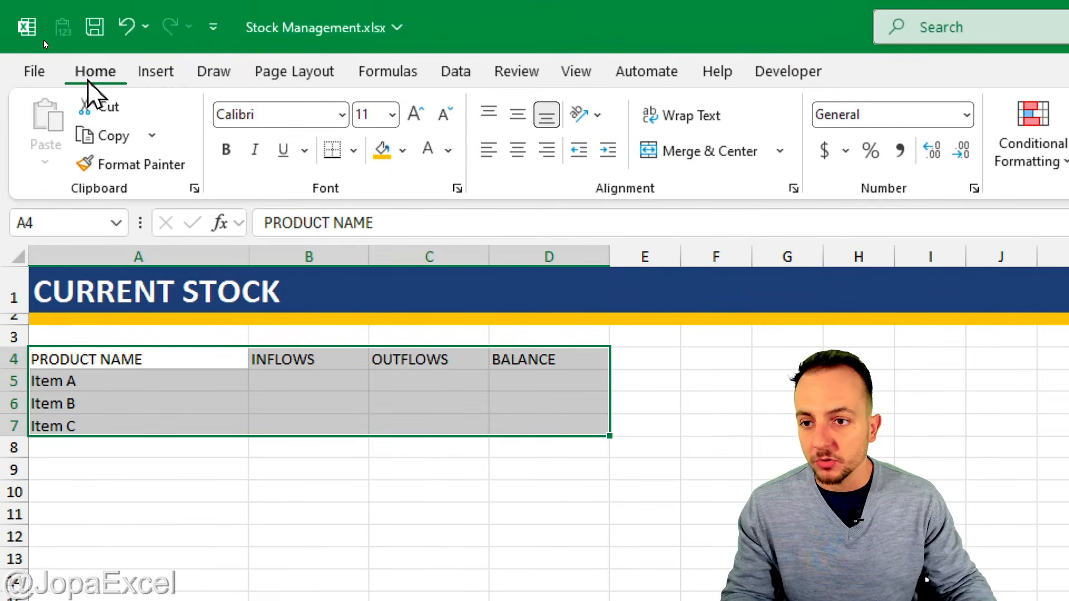
left_click(519, 150)
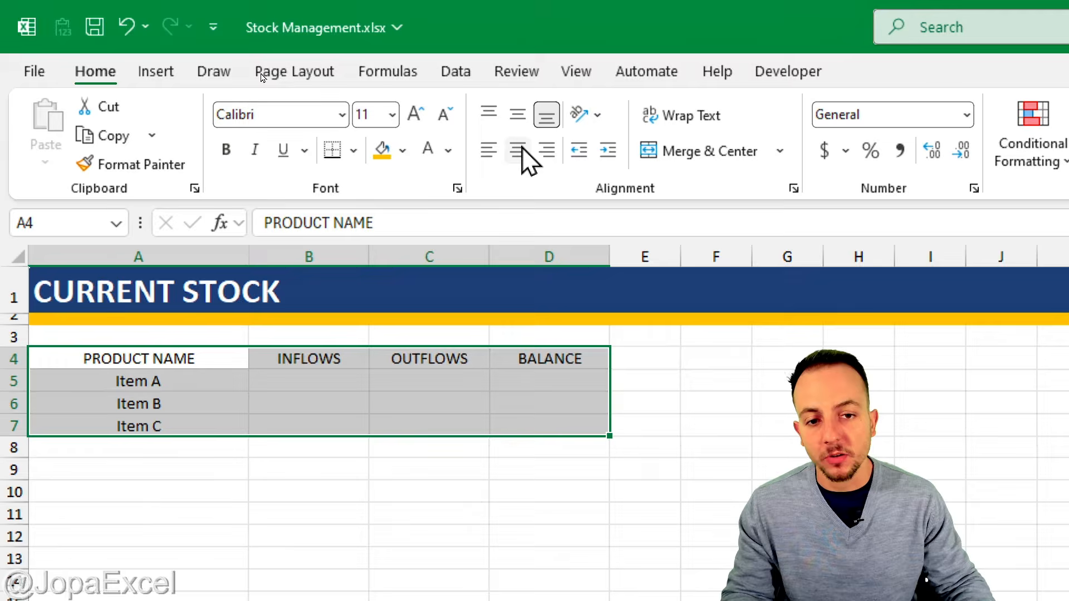
left_click(517, 115)
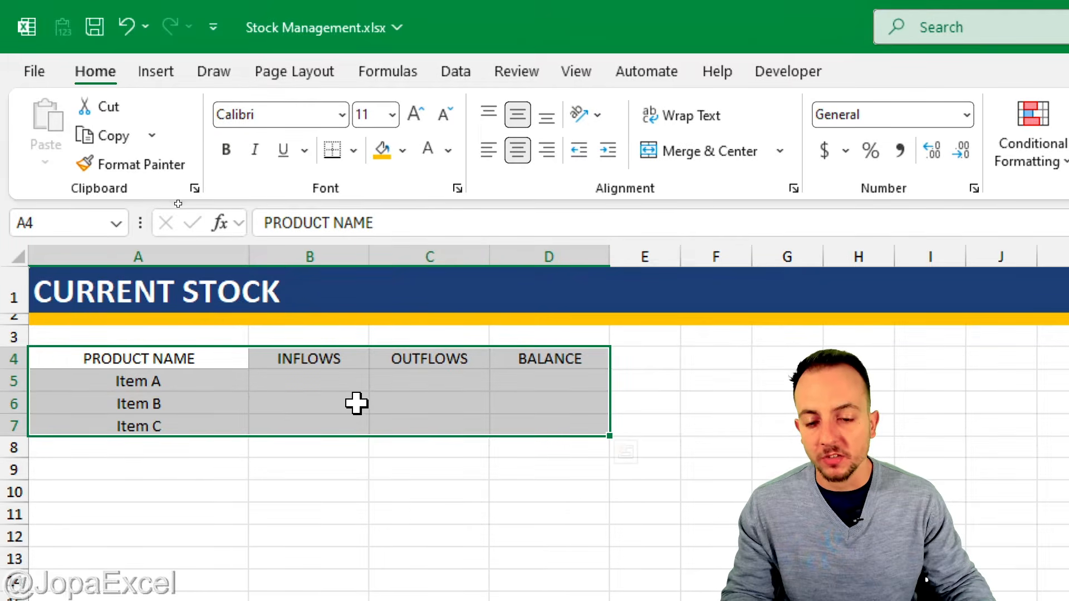
- Convert the range A4:D7 into an Excel table with headers
left_click(161, 75)
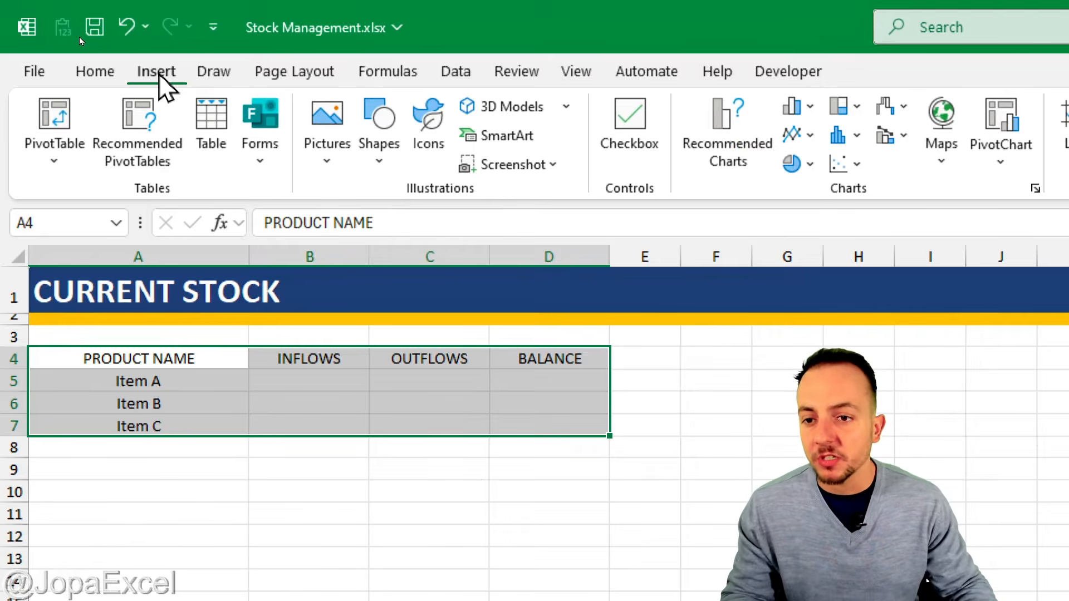
left_click(211, 158)
left_click_drag(689, 301, 331, 151)
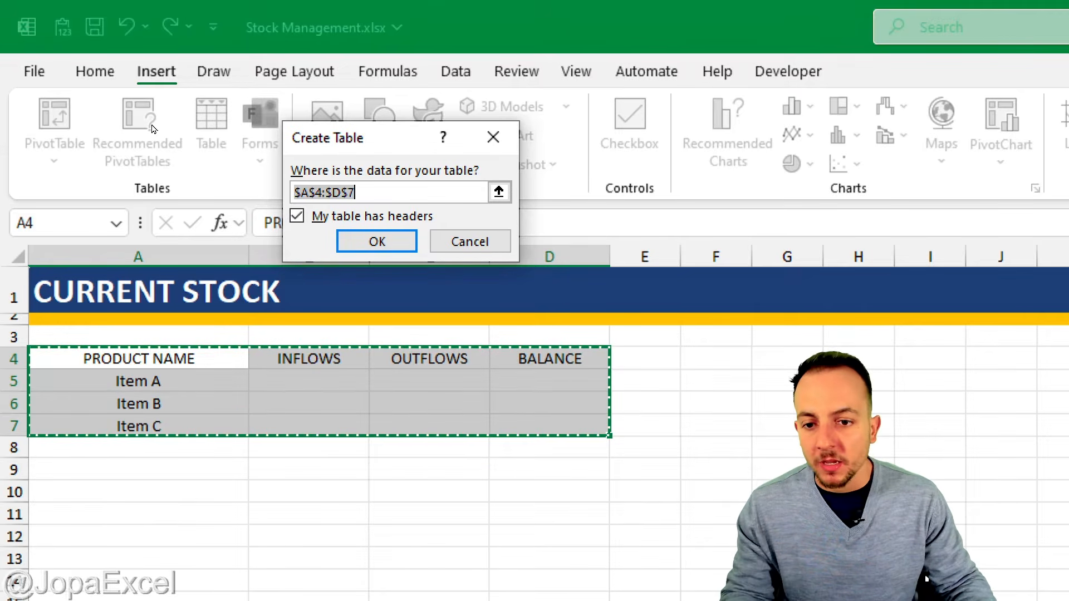
mouse_move(306, 203)
left_mouse_down()
mouse_move(272, 227)
mouse_move(310, 205)
mouse_move(324, 279)
left_mouse_up()
key("Escape")
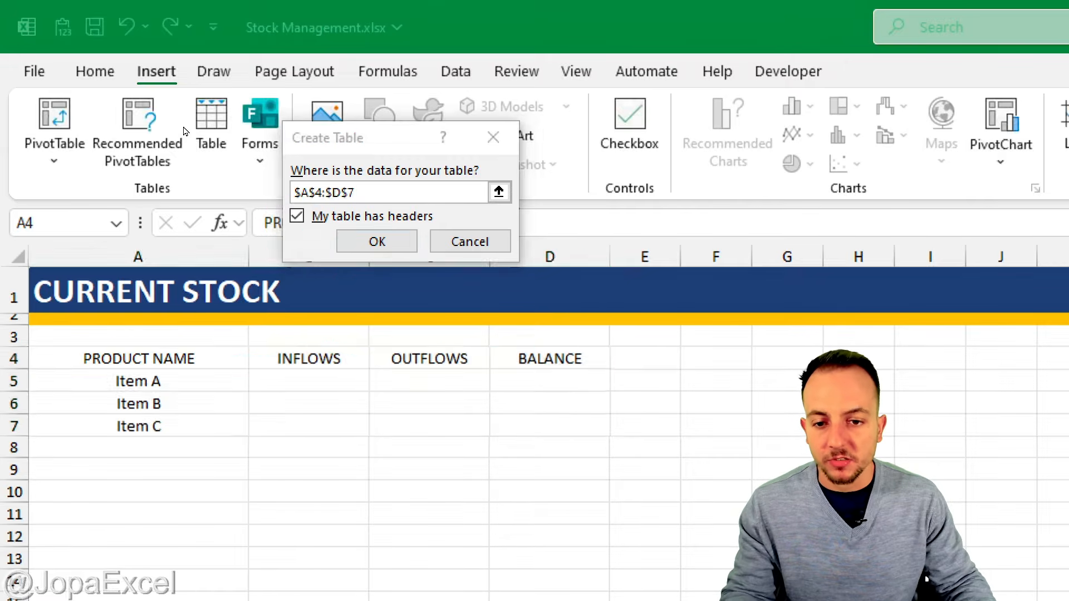
left_click(362, 245)
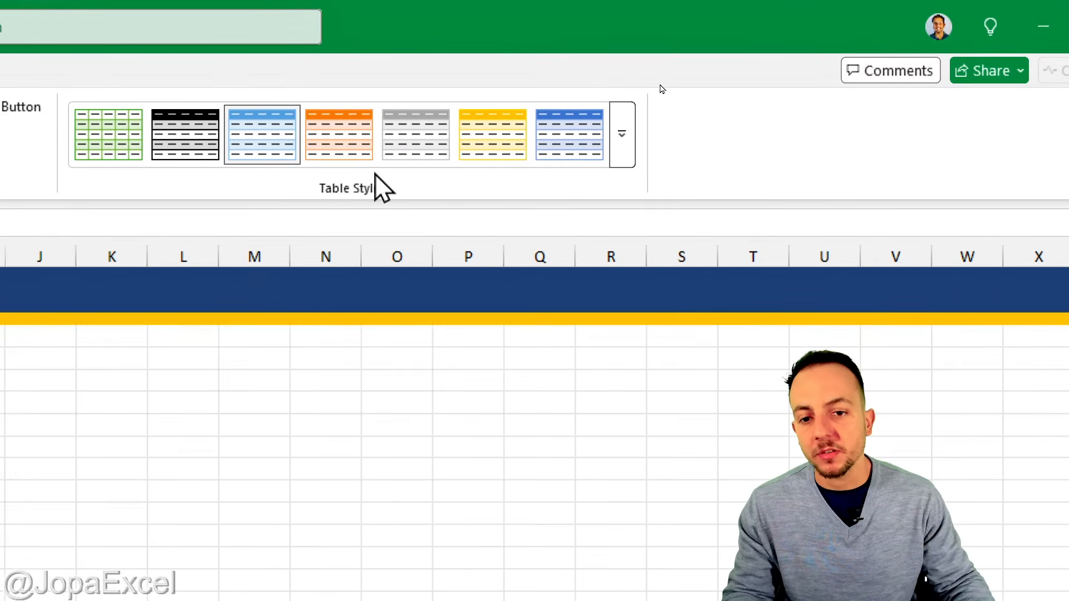
- Apply the blue Medium table style with blue banded rows and white cell borders to the product table
left_click(623, 155)
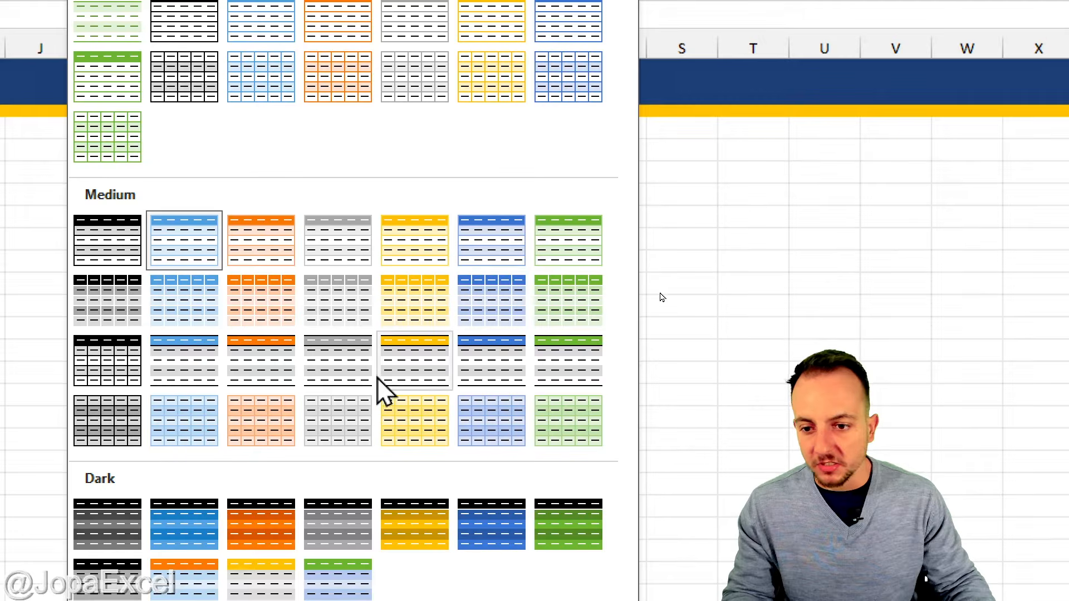
left_click(192, 315)
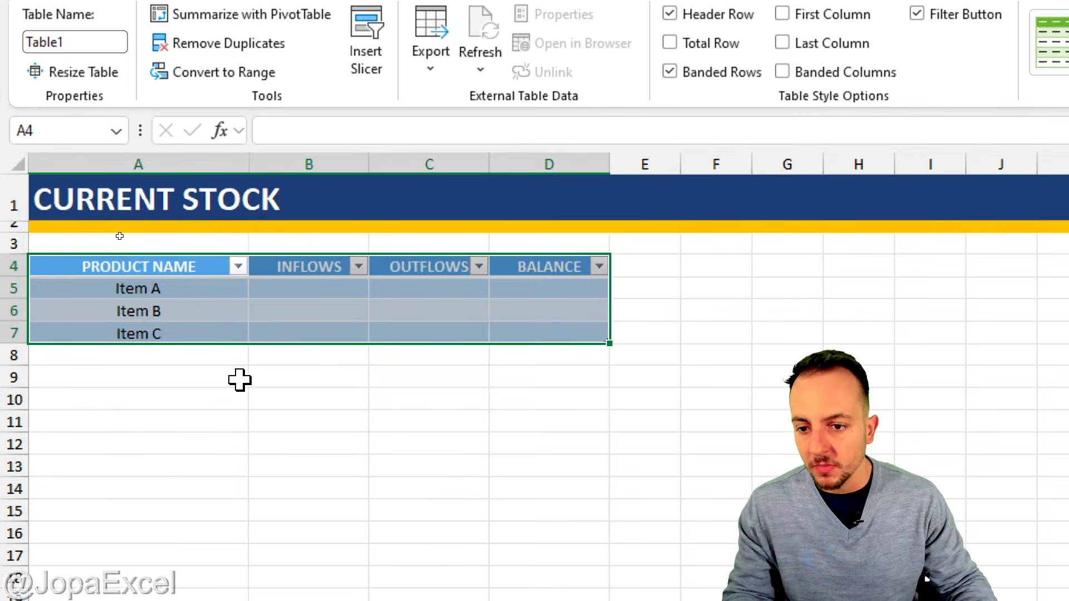
left_click(239, 339)
- Add the product Laptop in cell A8, directly below the table's last row, so the table extends to include it
left_click(74, 271)
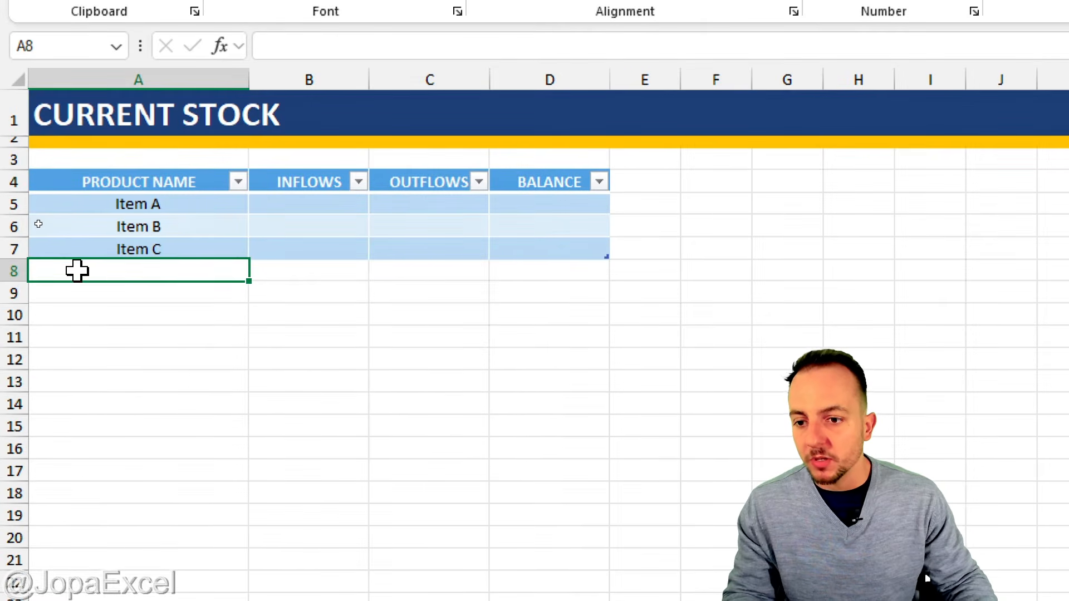
type("Laptop")
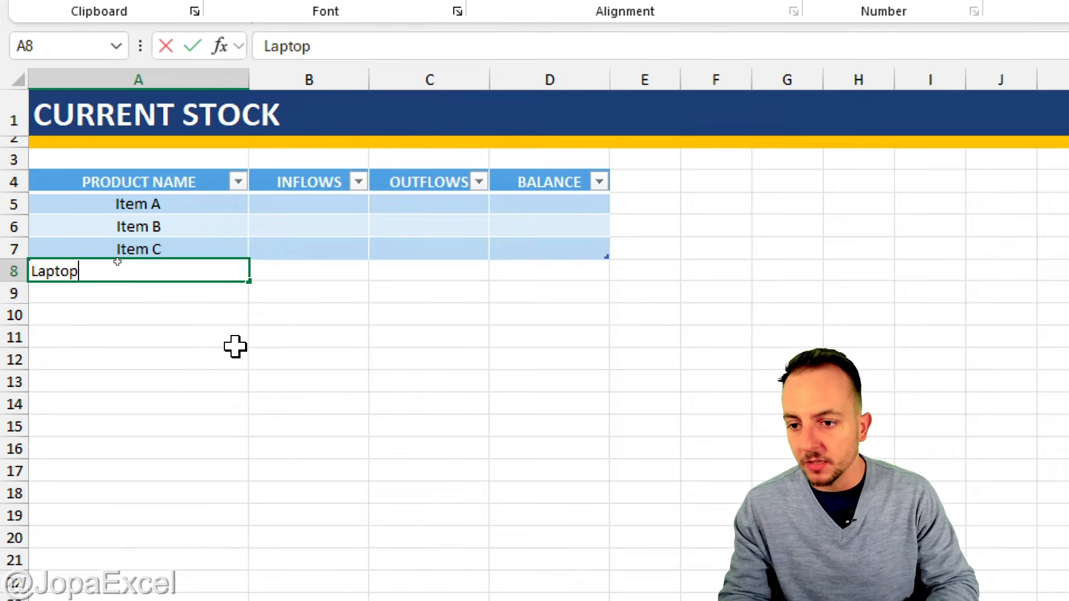
key("Return")
left_click(232, 334)
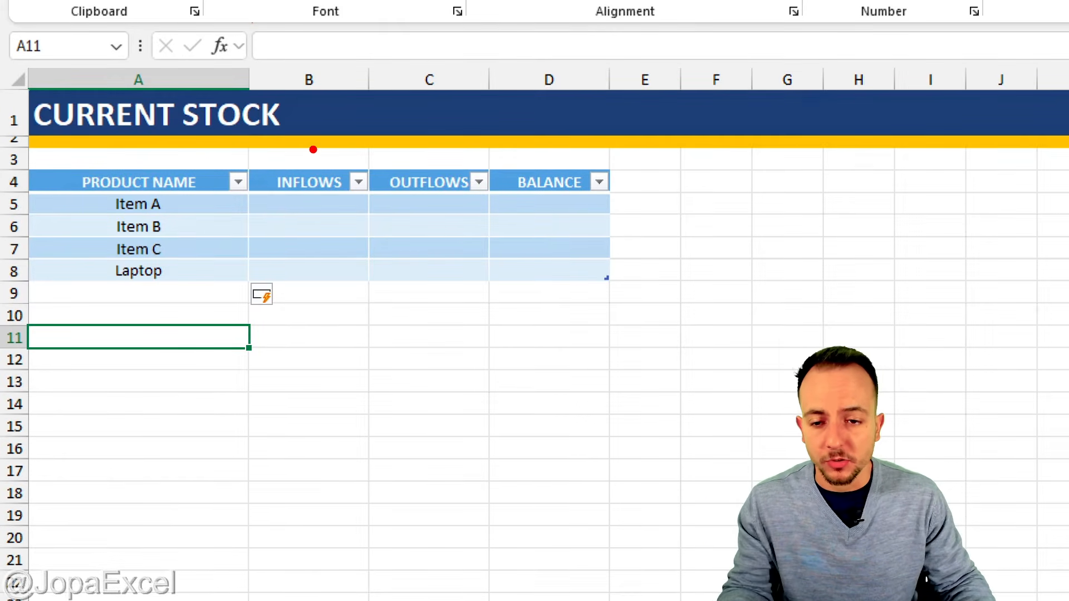
mouse_move(295, 148)
left_mouse_down()
mouse_move(276, 151)
mouse_move(325, 295)
mouse_move(328, 146)
mouse_move(293, 152)
left_mouse_up()
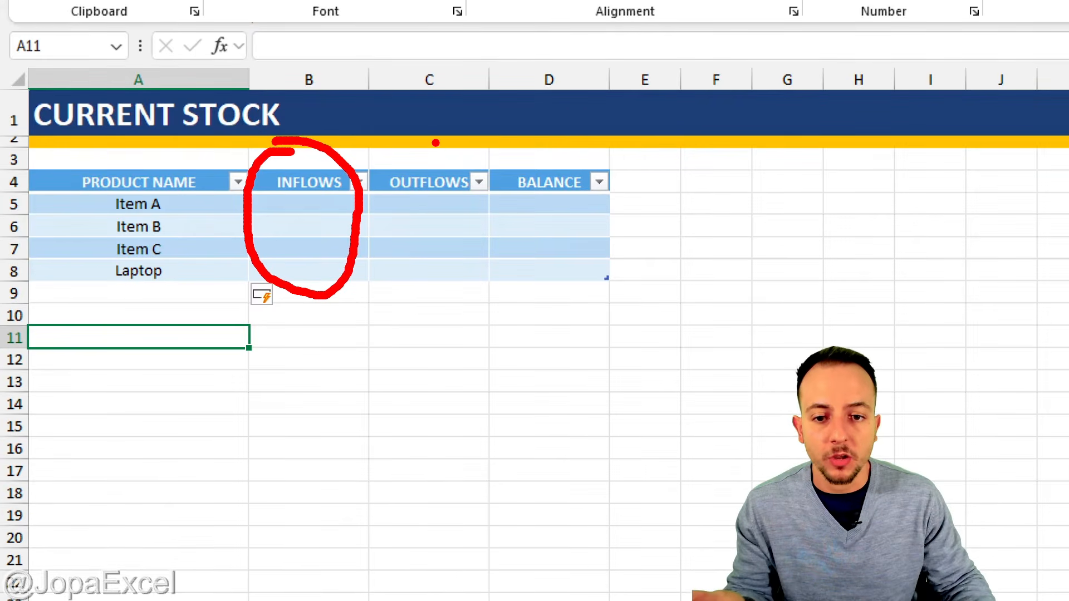
mouse_move(436, 143)
left_mouse_down()
mouse_move(425, 282)
mouse_move(401, 153)
left_mouse_up()
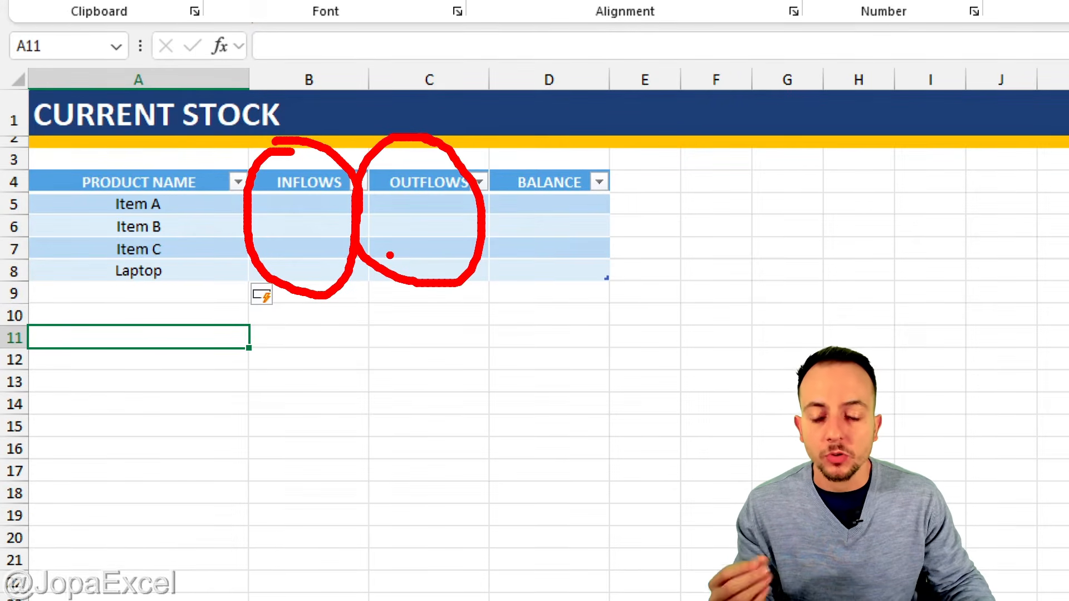
key("Escape")
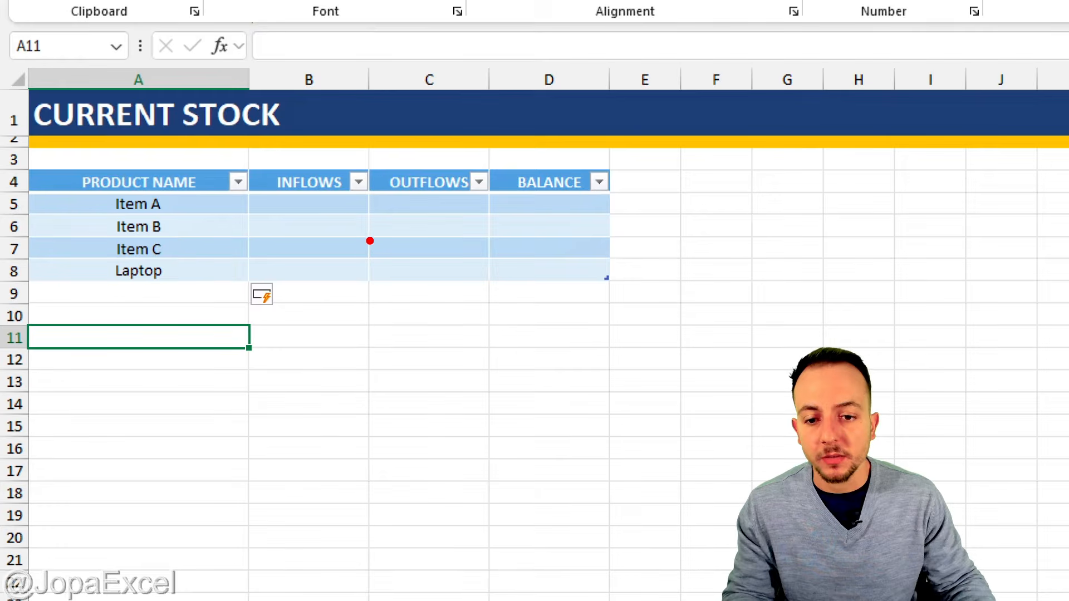
left_click_drag(374, 229, 371, 334)
left_click_drag(334, 294, 392, 338)
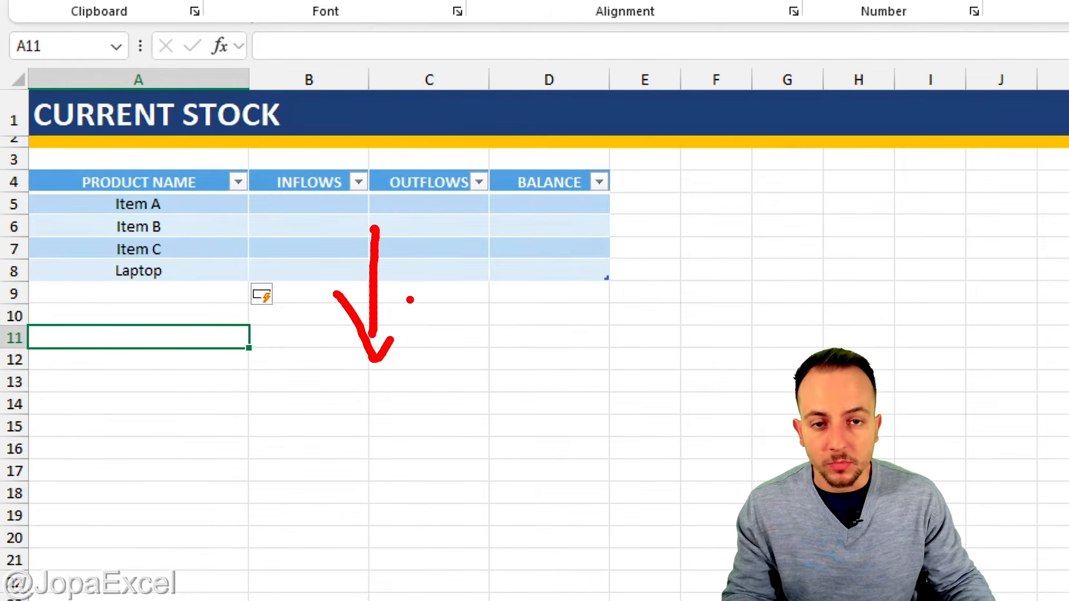
left_click_drag(161, 294, 502, 285)
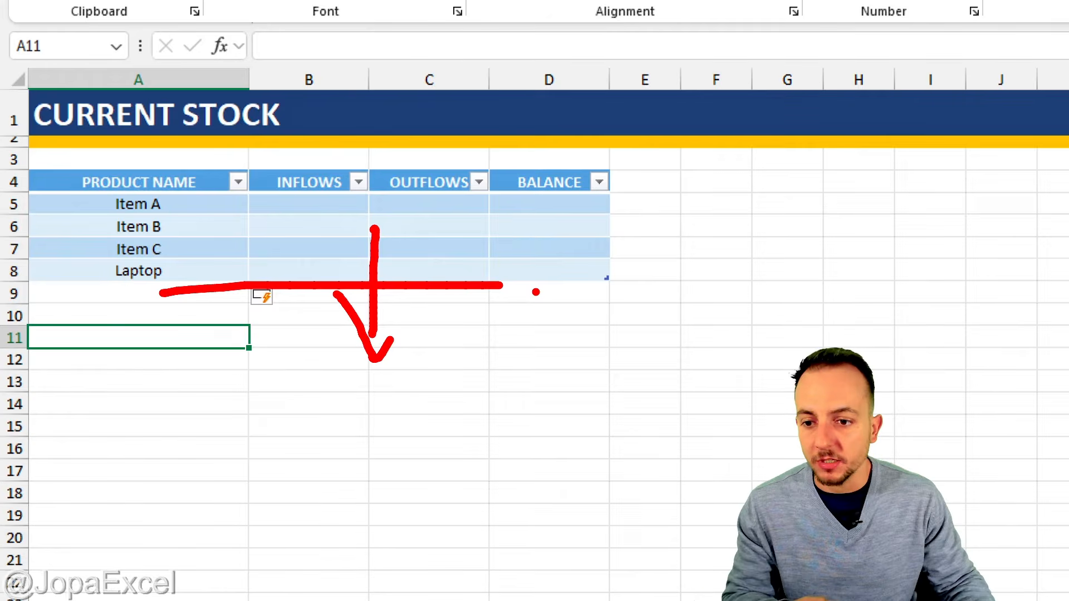
key("Escape")
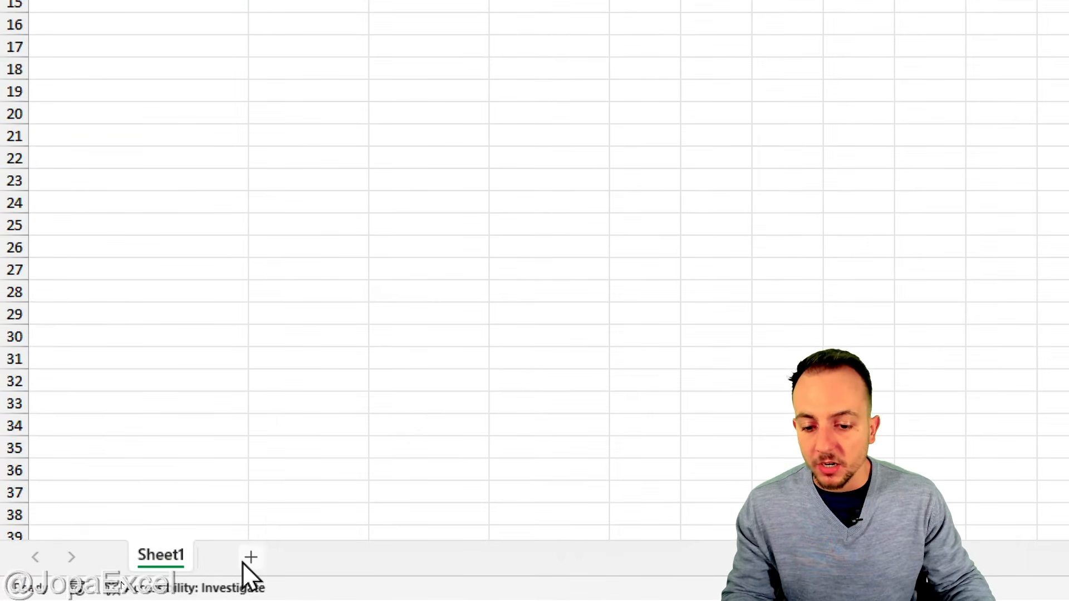
key("ctrl+2")
mouse_move(250, 536)
left_mouse_down()
mouse_move(259, 544)
mouse_move(344, 490)
left_mouse_up()
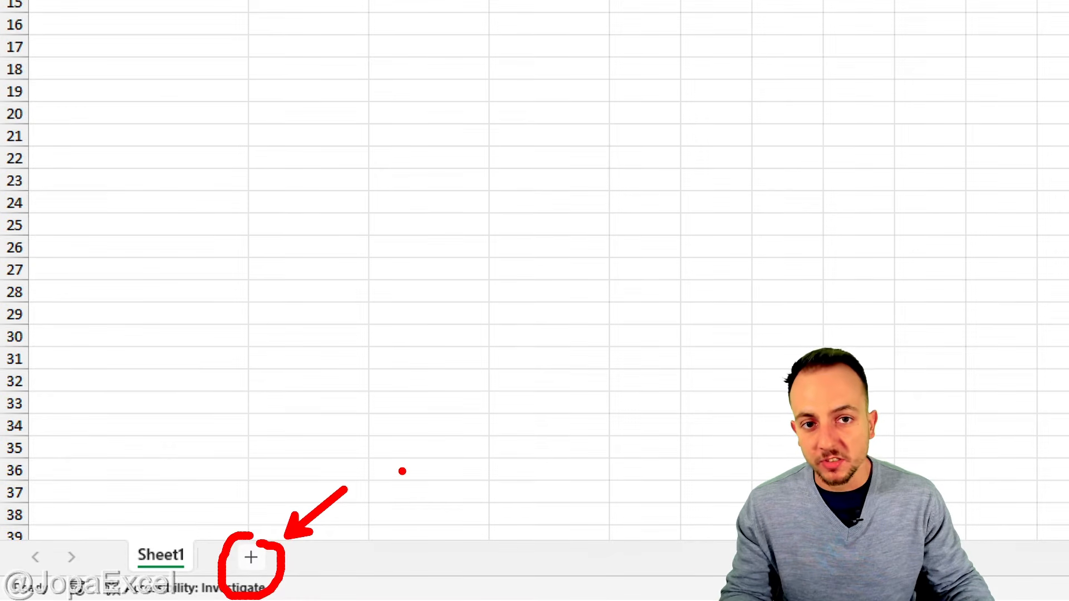
key("Escape")
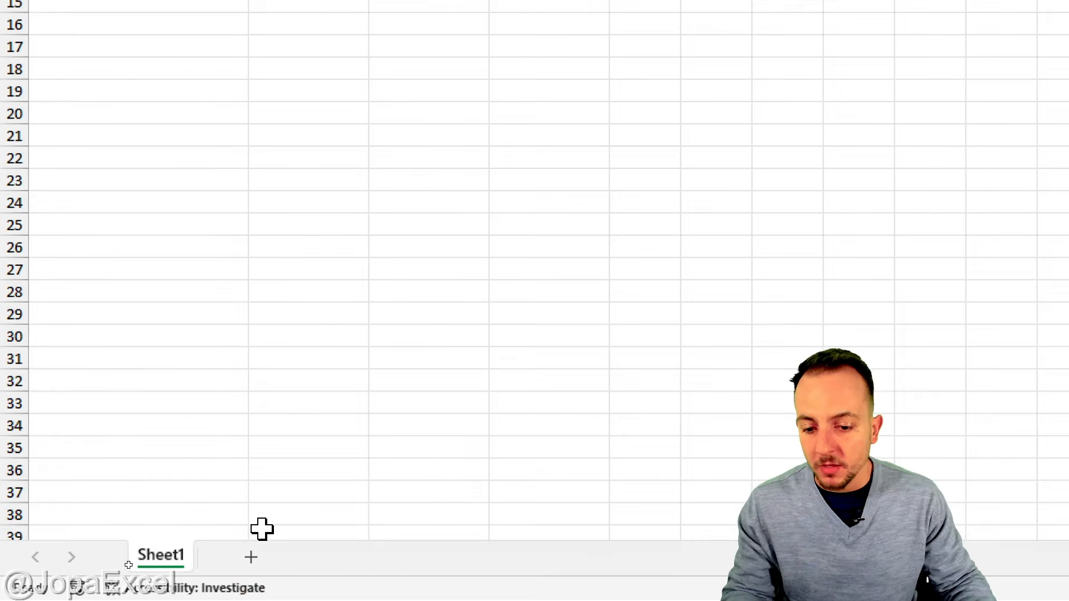
- Add a new worksheet to the workbook and name it Inflows and Outflows
left_click(260, 560)
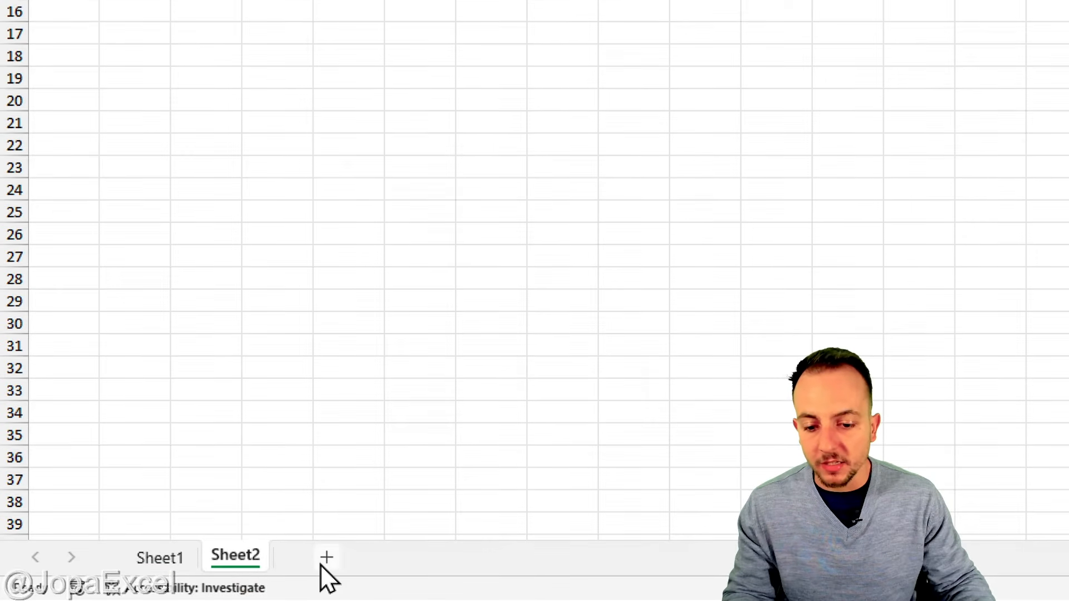
right_click(233, 557)
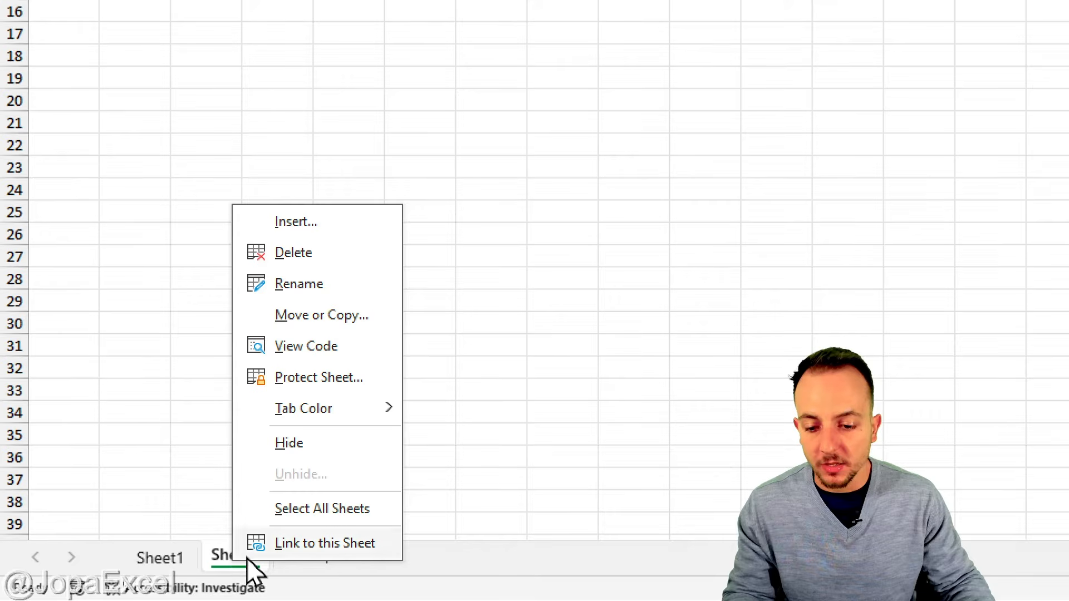
left_click(323, 291)
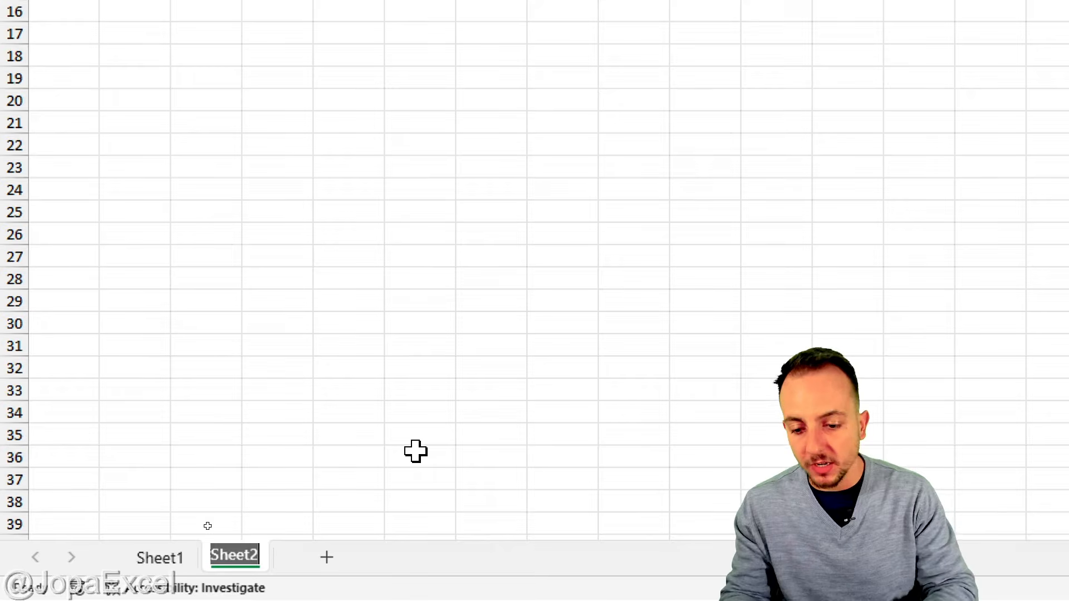
type("Inflows and")
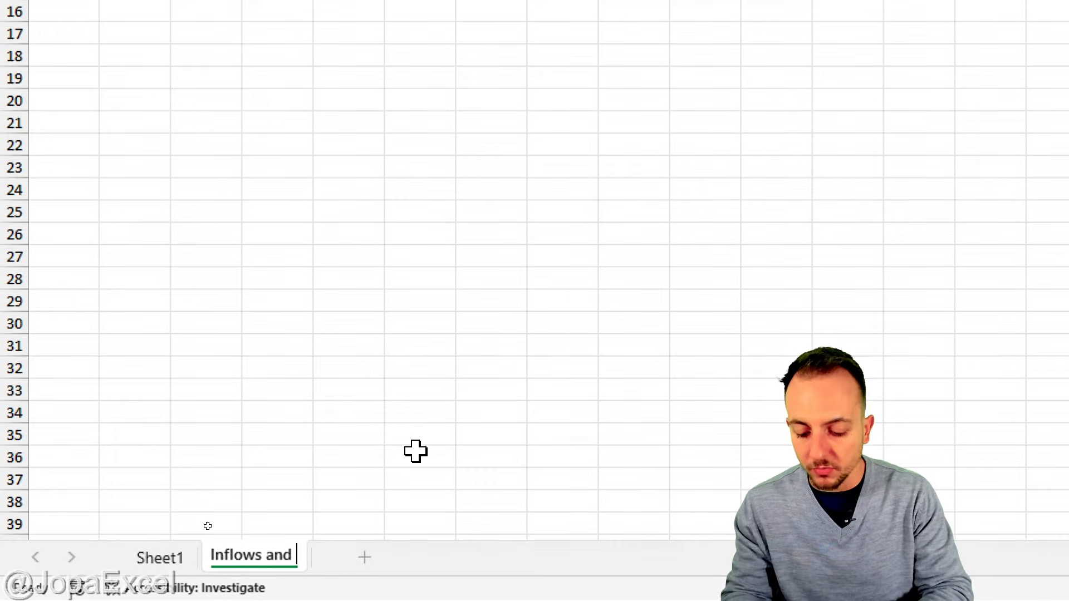
type(" Outflows")
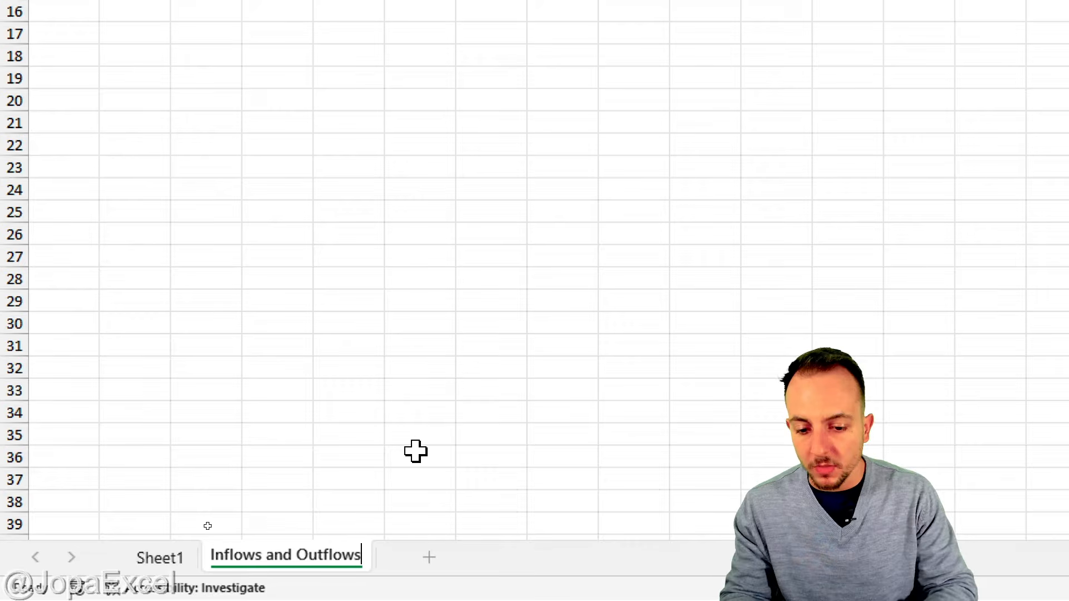
key("Return")
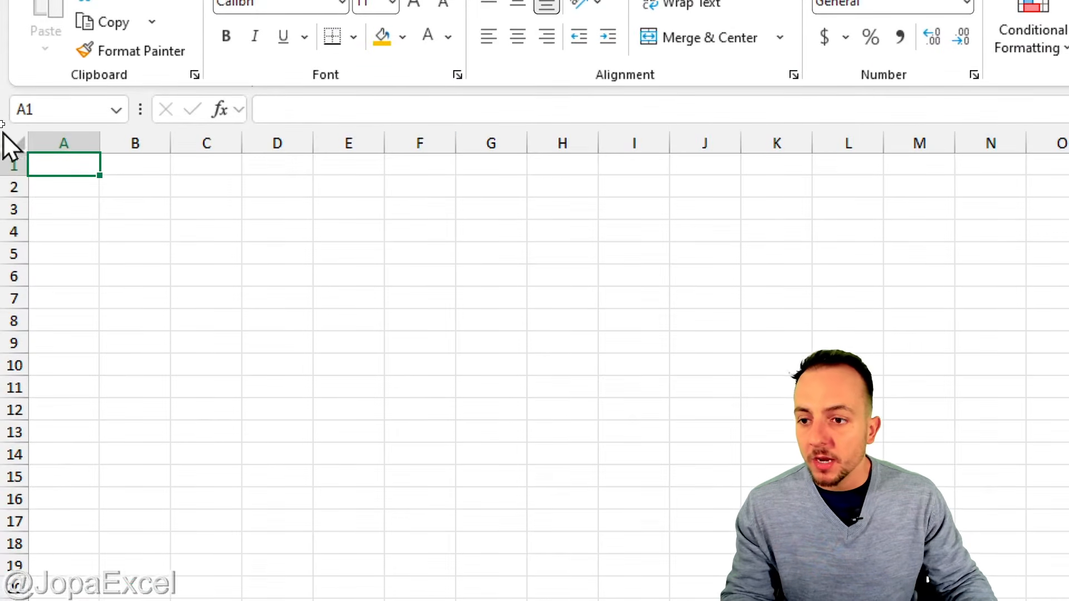
- Fill the whole of row 1 on the Inflows and Outflows sheet with the darkest theme green
left_click(4, 162)
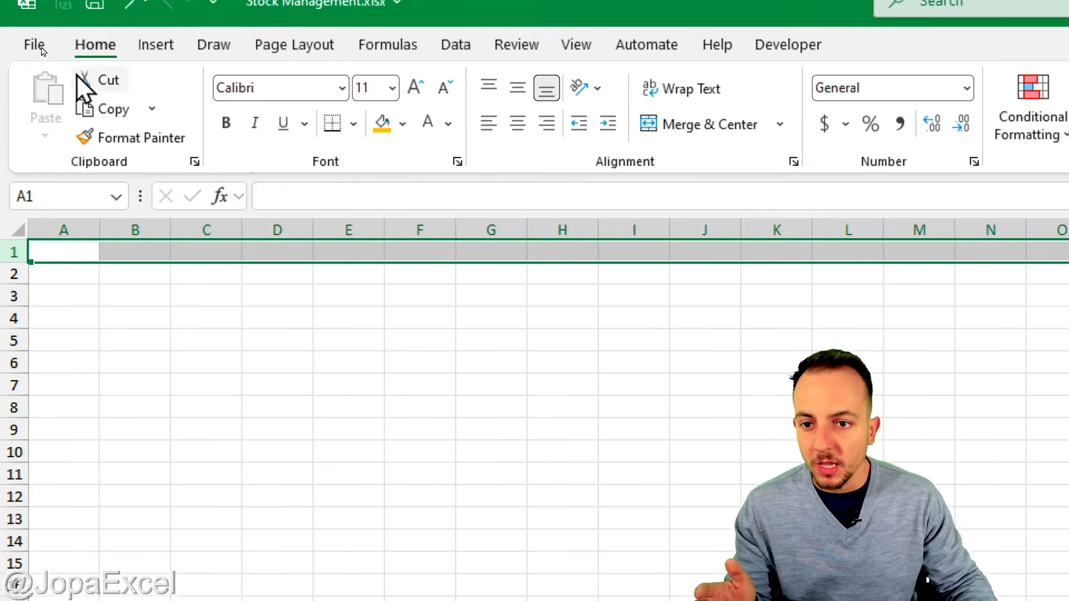
left_click(405, 148)
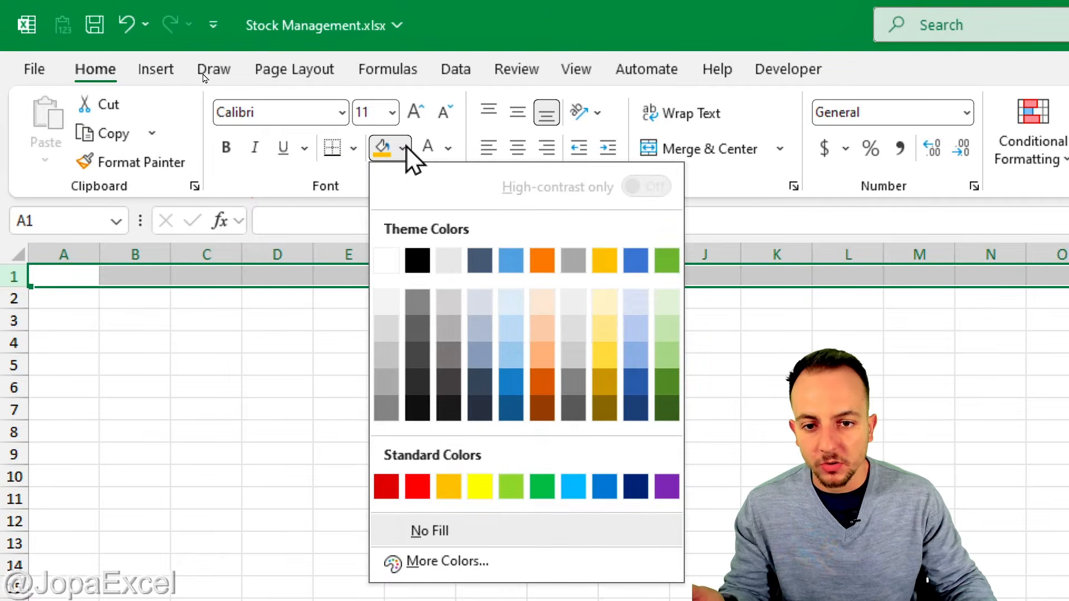
left_click(661, 405)
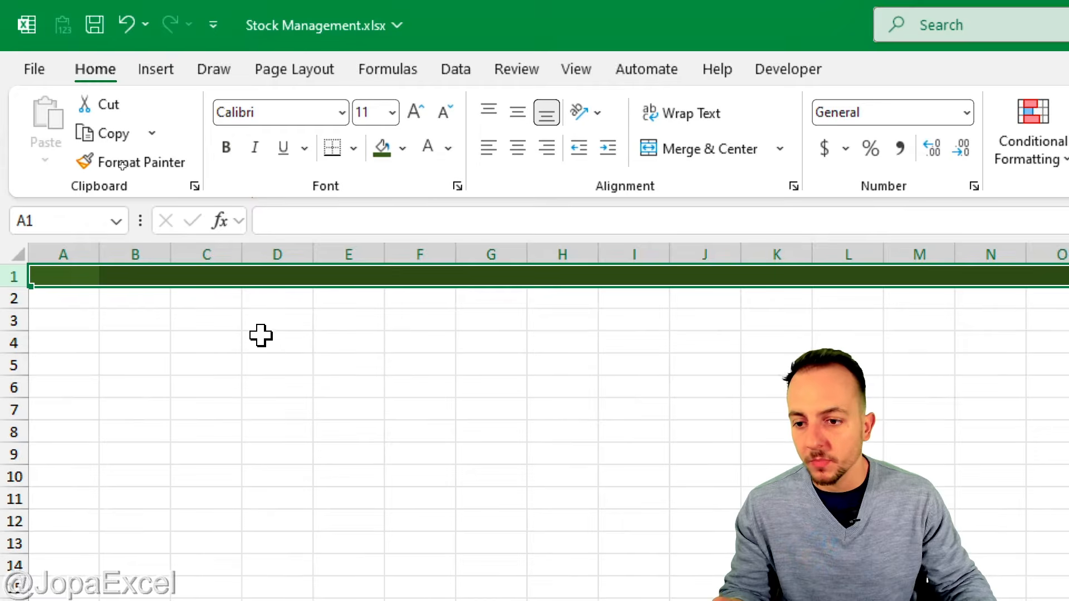
- Enter the title PURCHASES AND SALES in cell A1
left_click(73, 278)
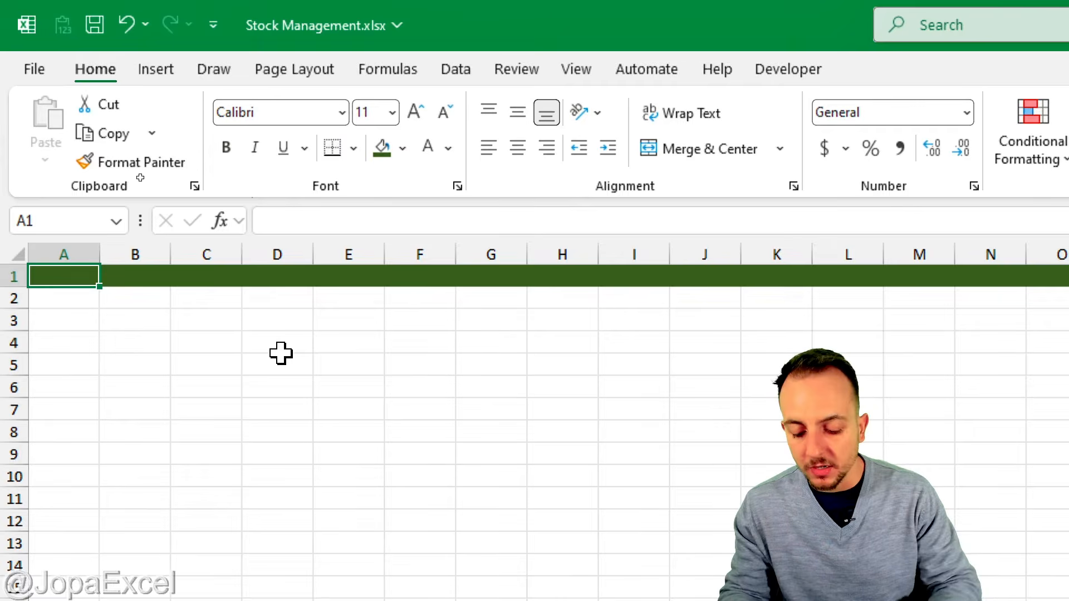
type("PURCHAS")
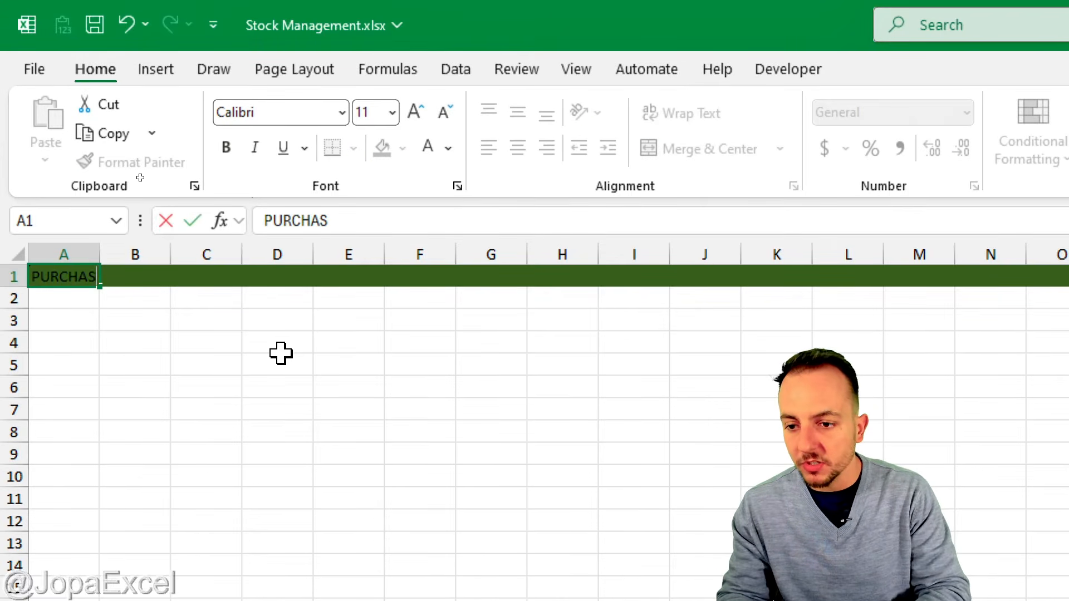
type("ES AND SALES")
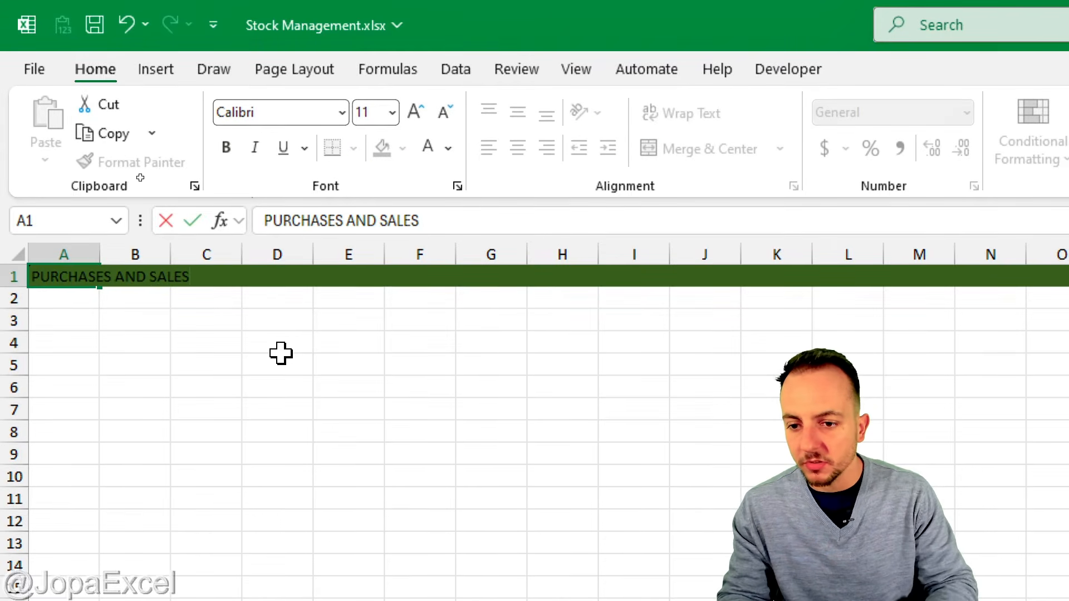
key("Return")
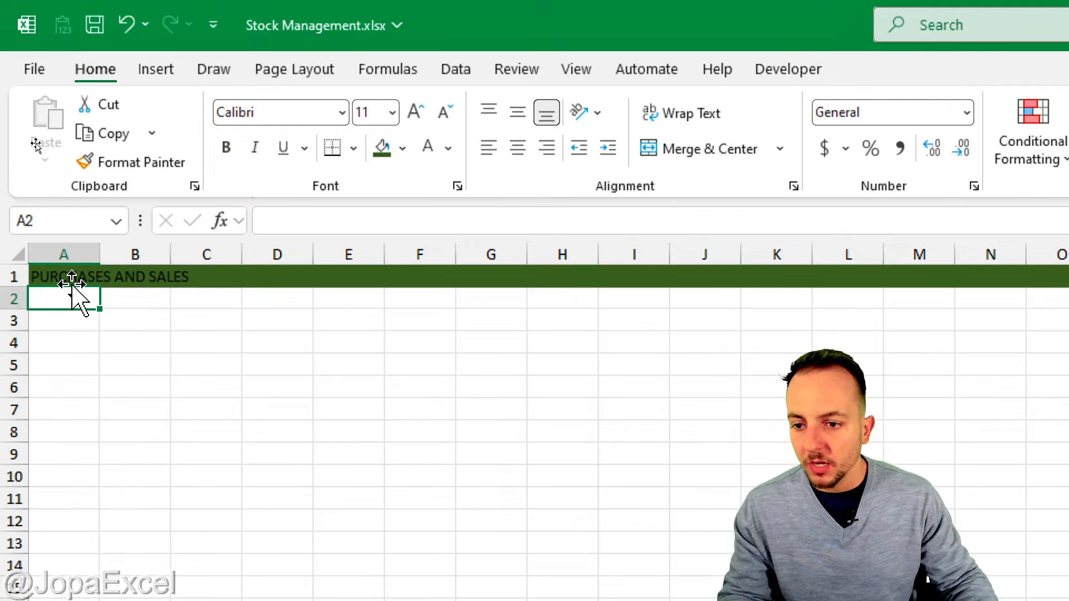
- Format the title in A1 as 24 pt, white and bold
left_click(58, 276)
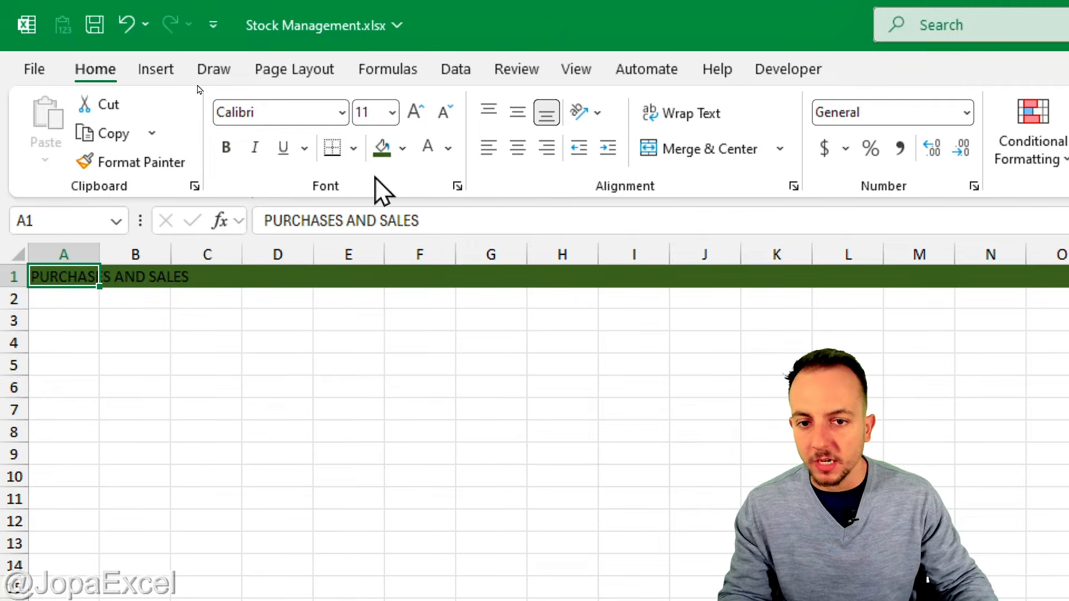
left_click(415, 109)
left_click(415, 109)
left_click(415, 110)
left_click(415, 109)
left_click(415, 109)
left_click(415, 109)
left_click(415, 109)
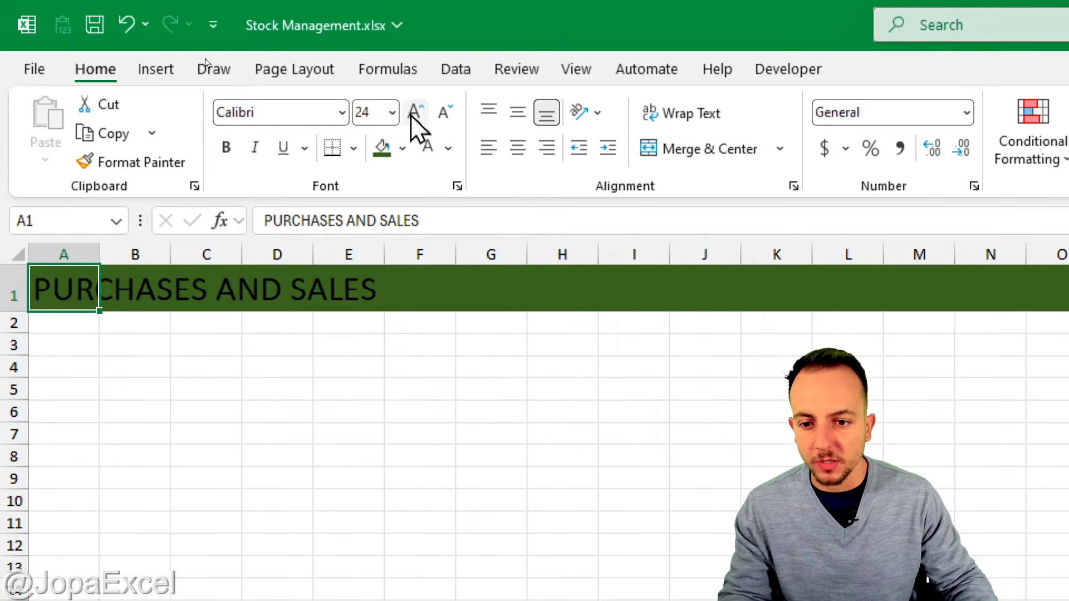
left_click(449, 148)
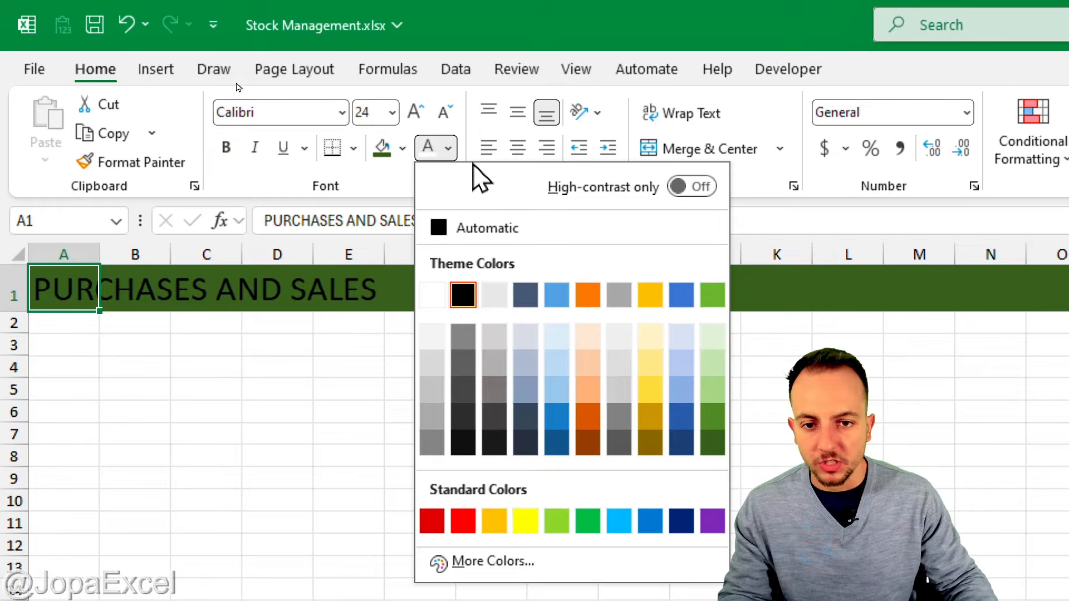
left_click(433, 298)
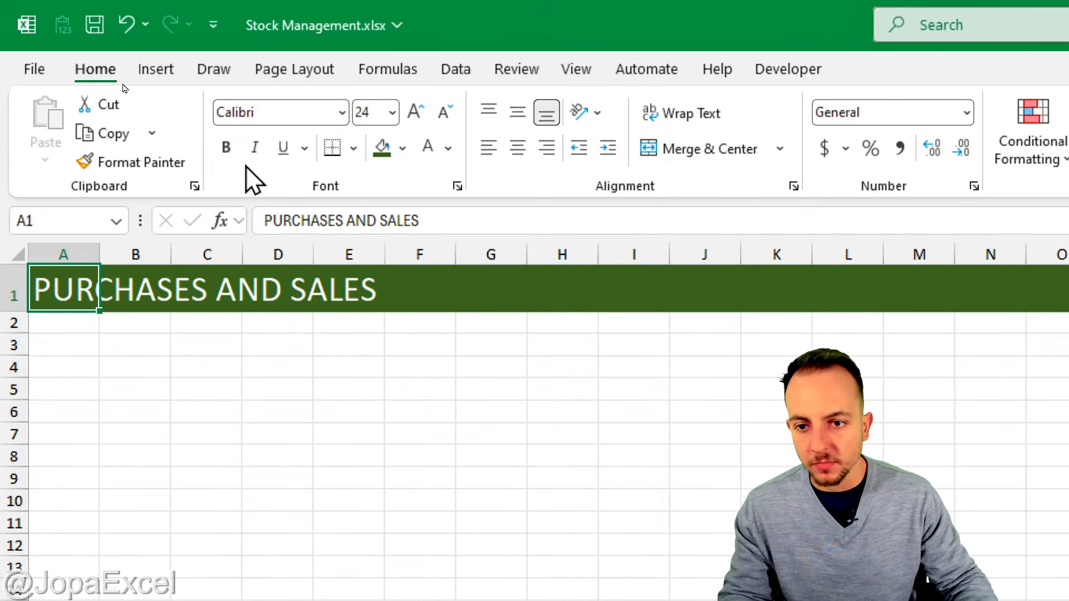
left_click(226, 148)
- Fill row 2 with gold and reduce its height to a thin strip beneath the title
left_click(11, 323)
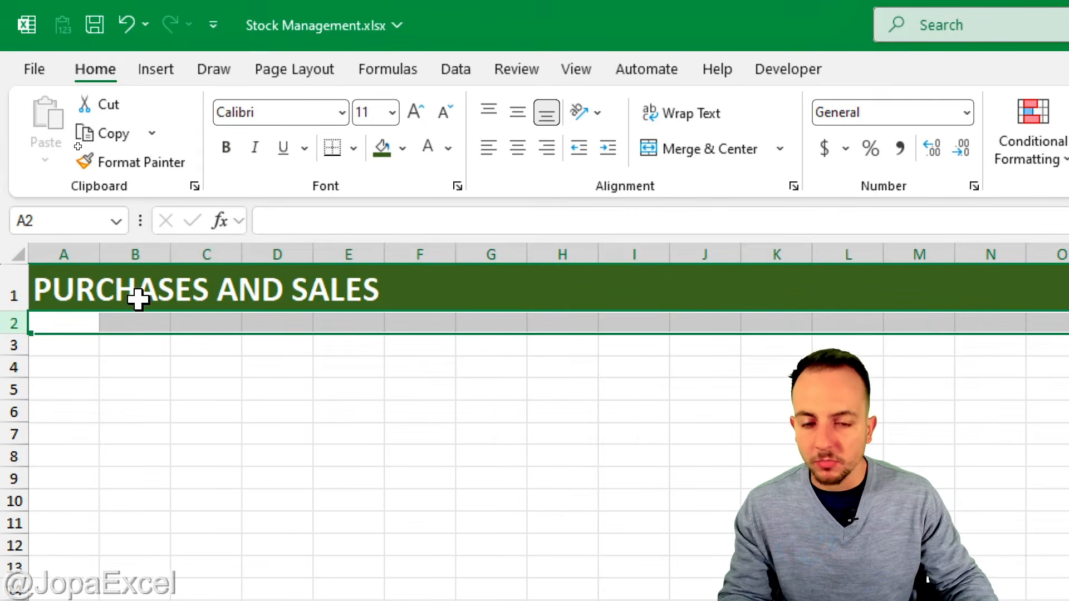
left_click(402, 148)
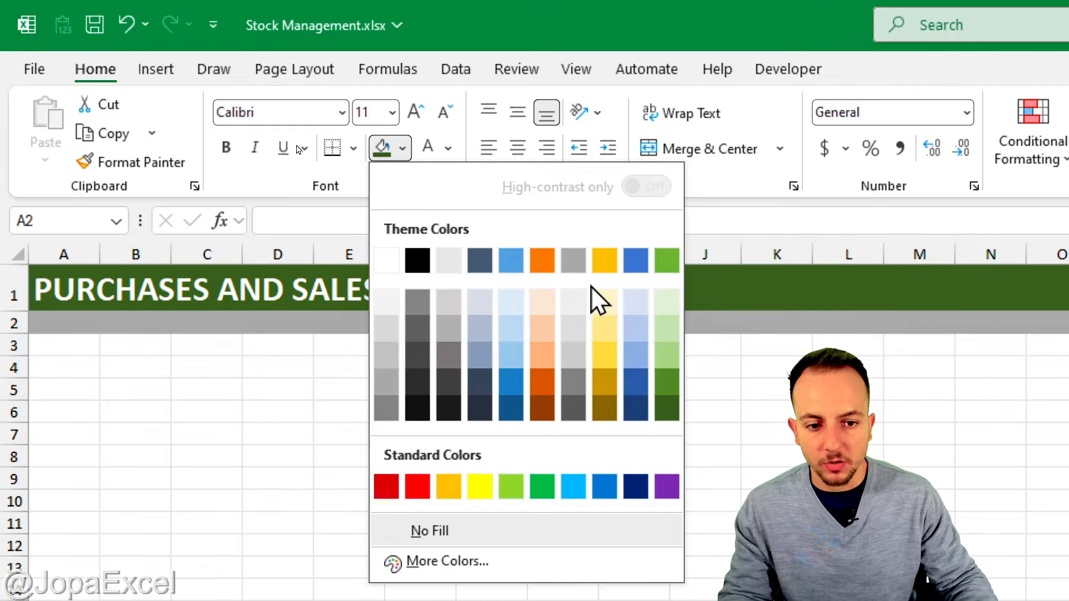
left_click(604, 260)
left_click(211, 412)
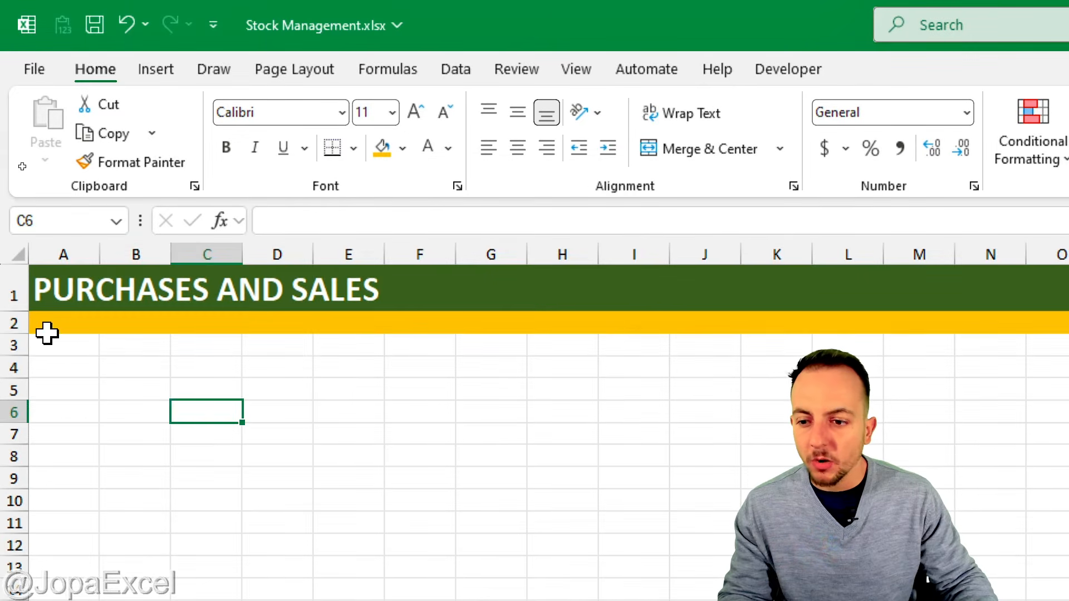
left_click_drag(20, 331, 45, 319)
left_click(117, 379)
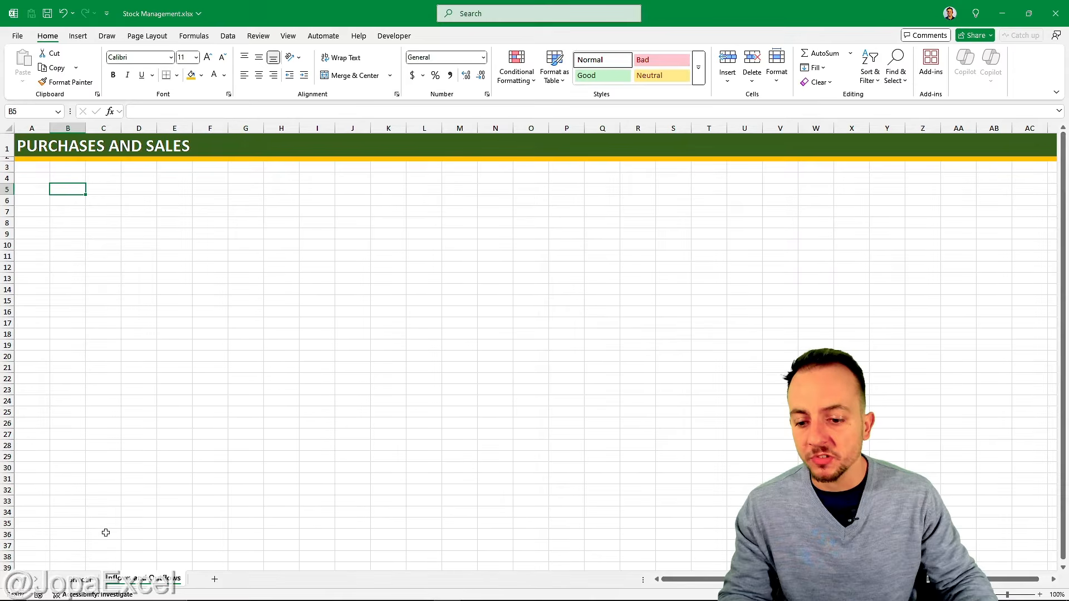
left_click(82, 582)
left_click(118, 584)
left_click(85, 581)
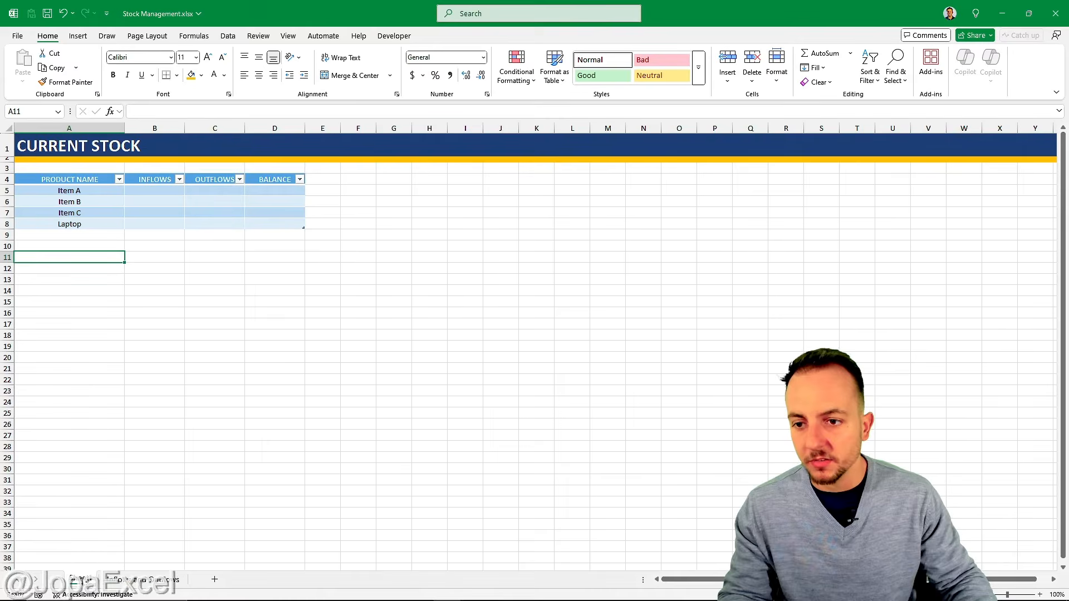
left_click(127, 579)
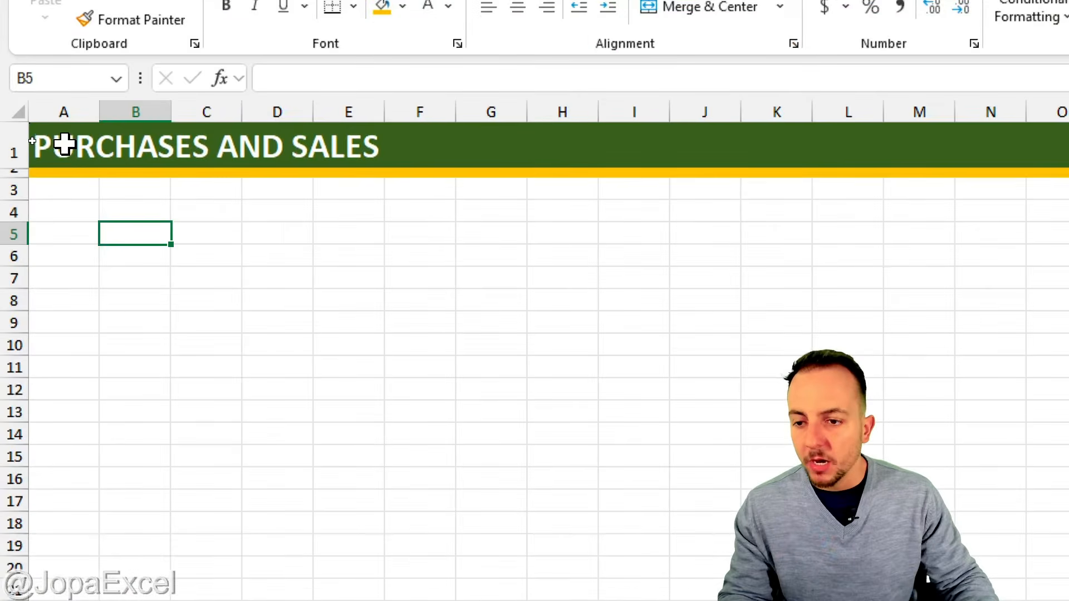
- Enter the column headers DATE in A4 and TYPE in B4 of the Inflows and Outflows sheet
left_click(79, 217)
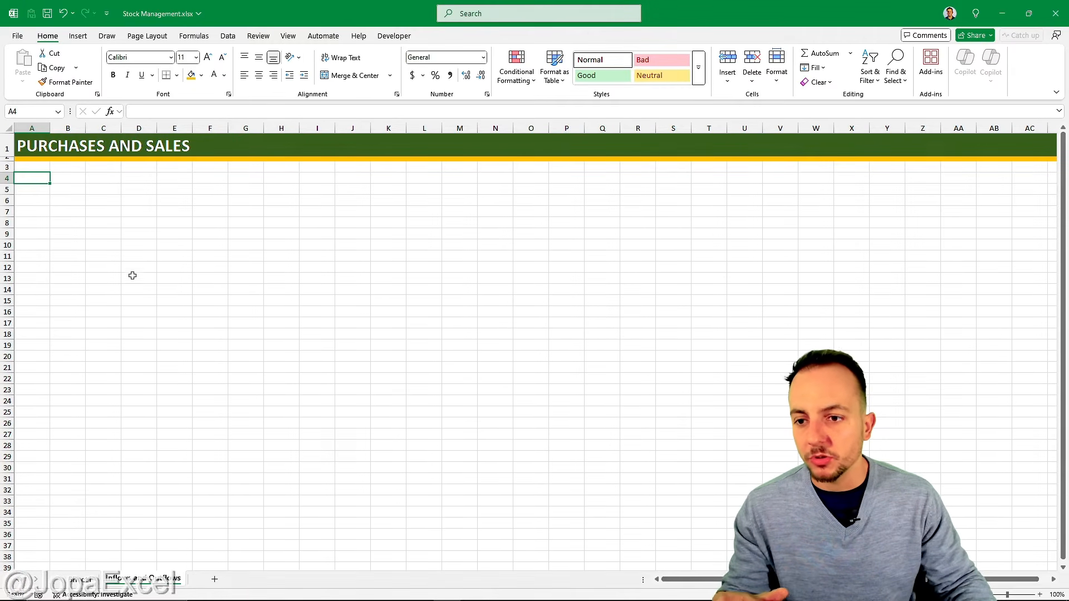
left_click(84, 580)
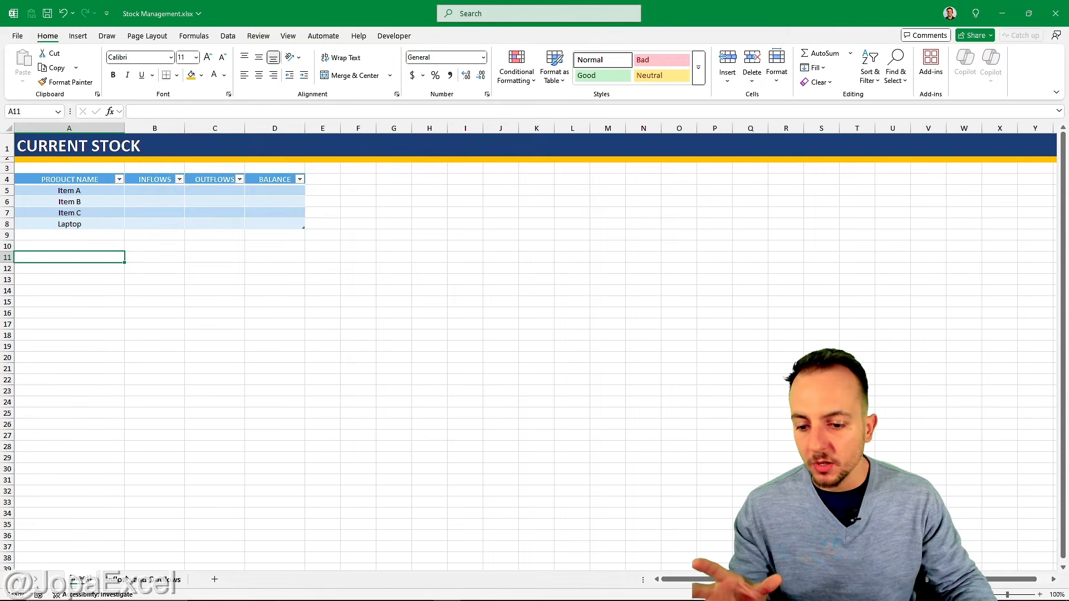
left_click(143, 580)
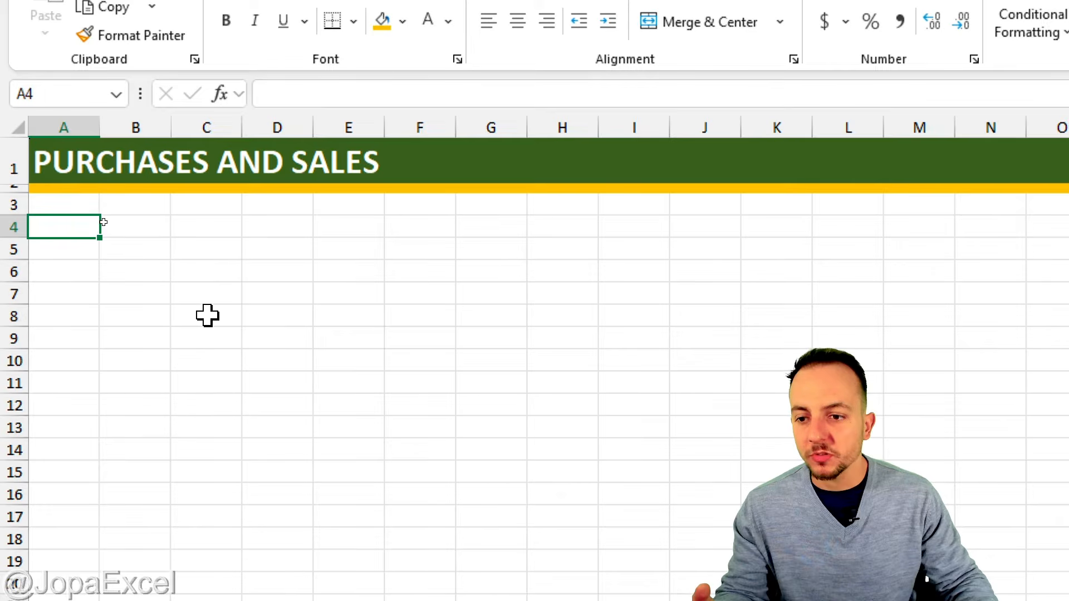
type("DATE")
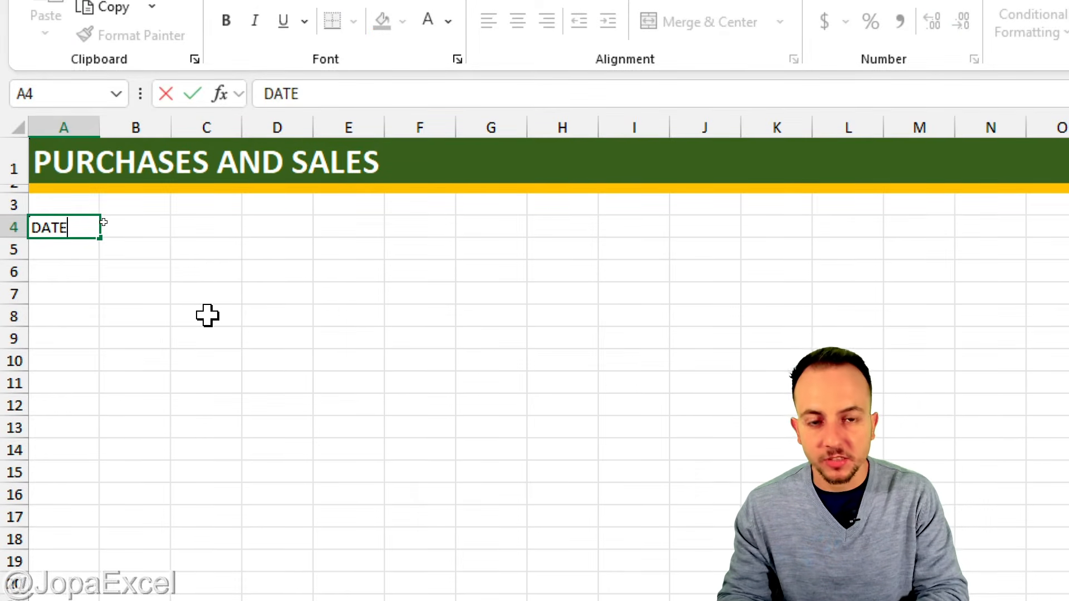
key("Tab")
type("TY")
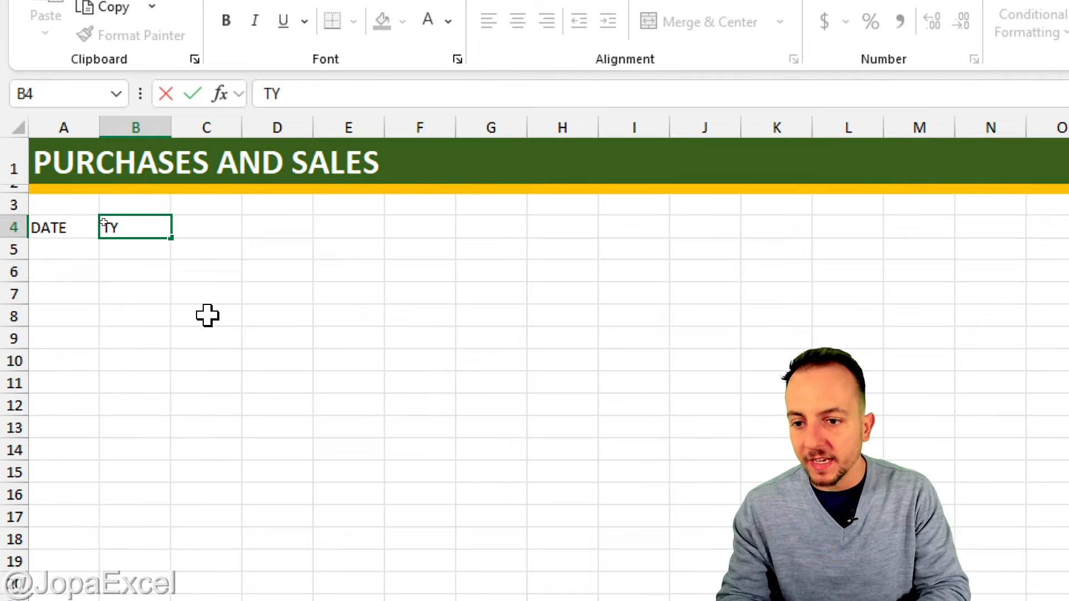
type("PE")
key("Return")
- Enter the movement types IN in B5 and OUT in B6, below the TYPE header
key("Tab")
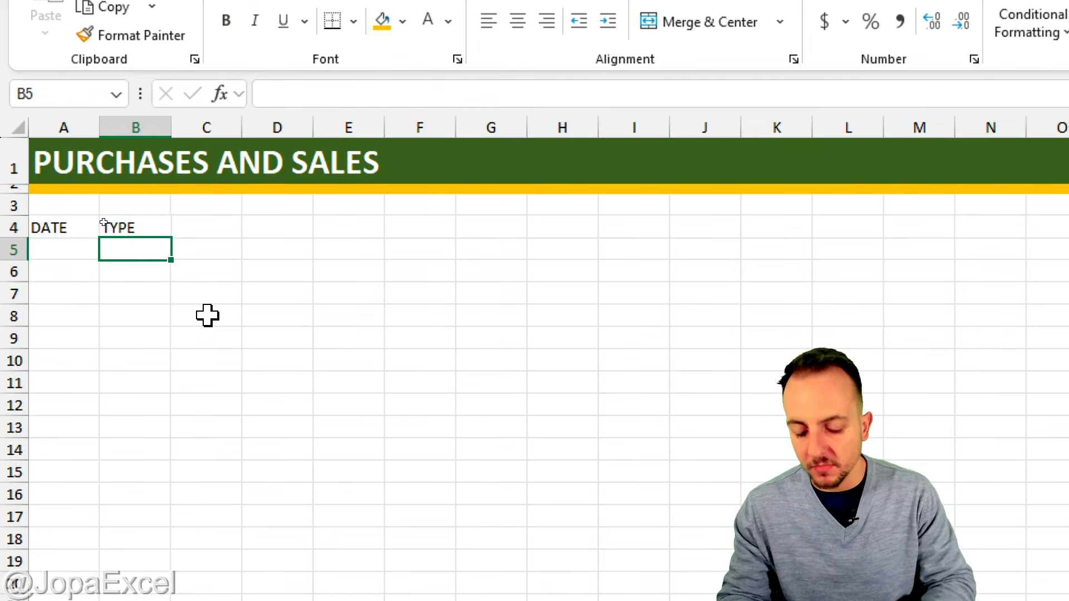
type("IN")
key("Return")
type("OUT")
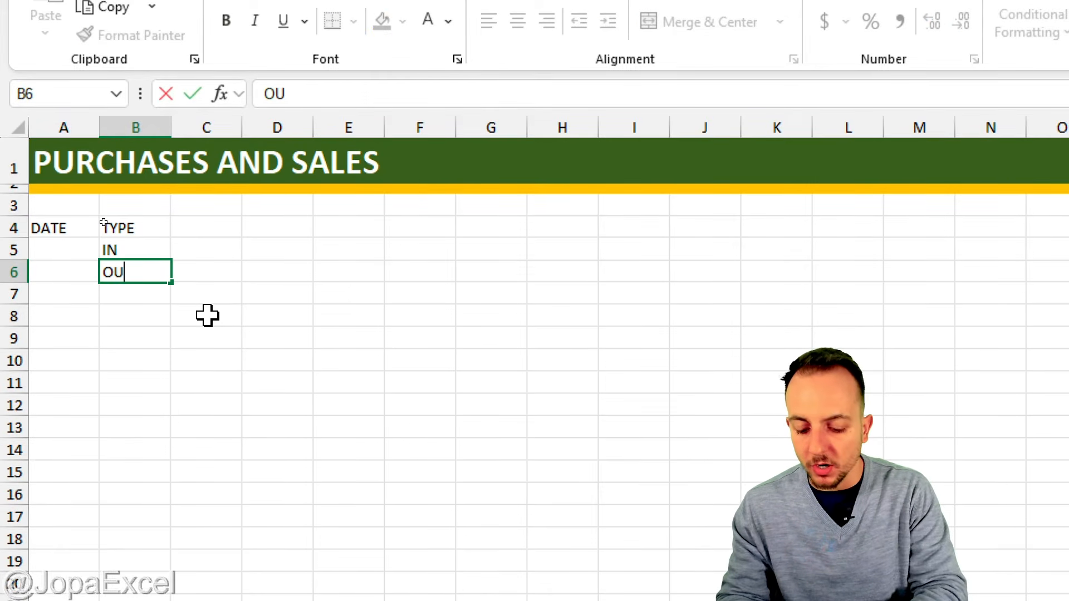
key("Return")
key("Up")
key("Up")
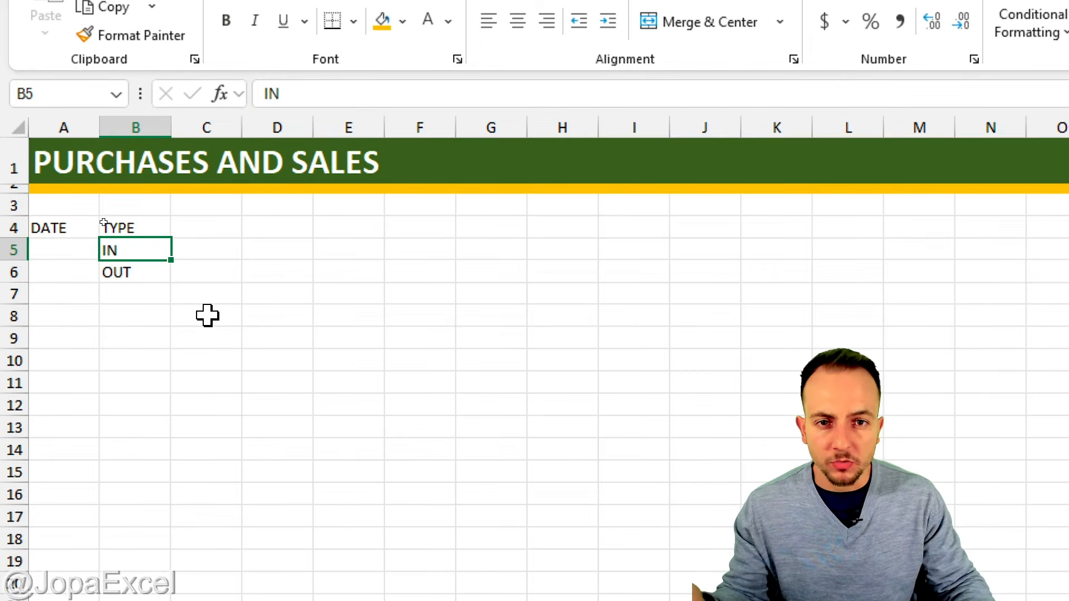
- Clear the OUT entry from B6, leaving B5 as the selected cell
left_click(146, 277)
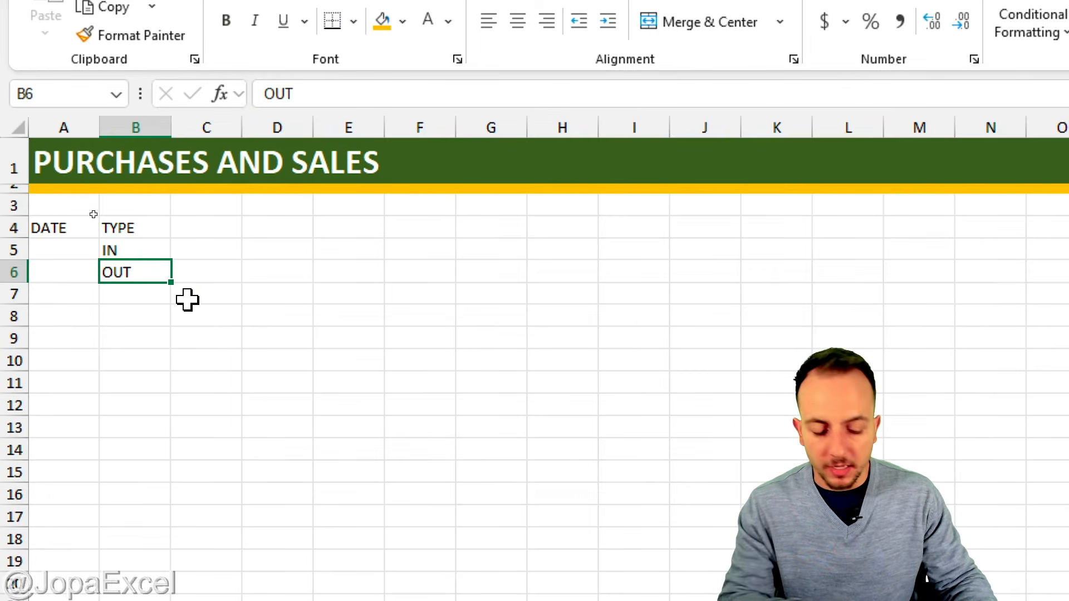
key("Delete")
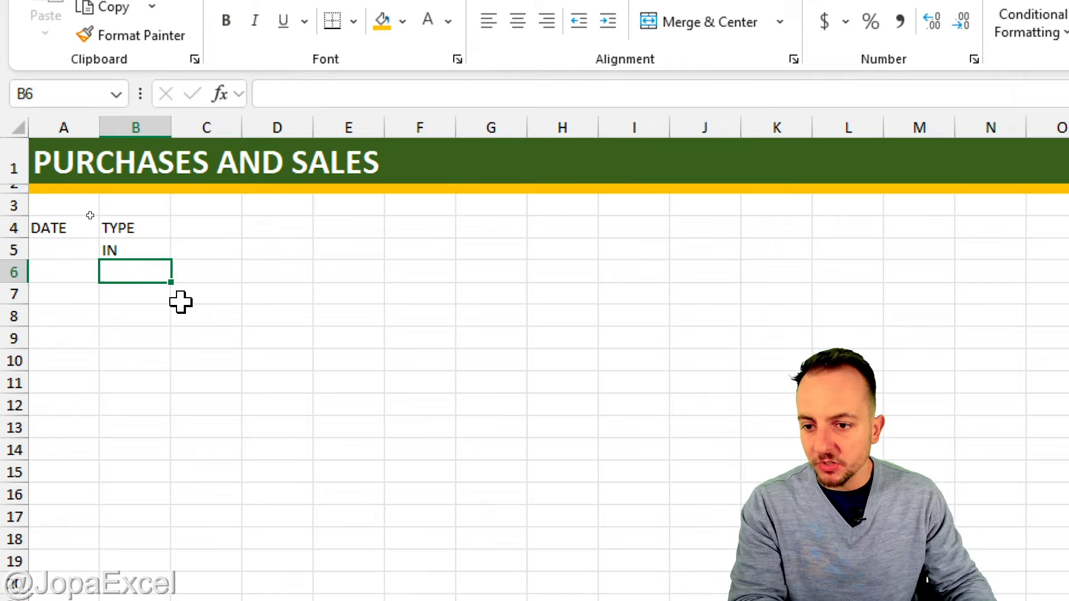
left_click(135, 250)
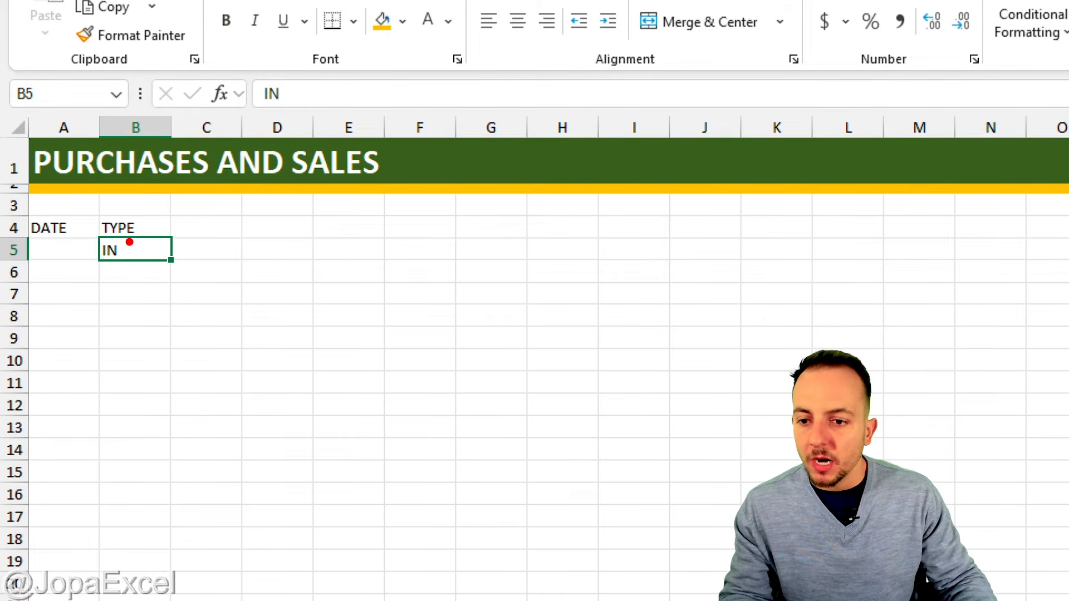
mouse_move(139, 236)
left_mouse_down()
mouse_move(114, 268)
mouse_move(121, 243)
mouse_move(271, 374)
left_mouse_up()
key("Escape")
key("ctrl+2")
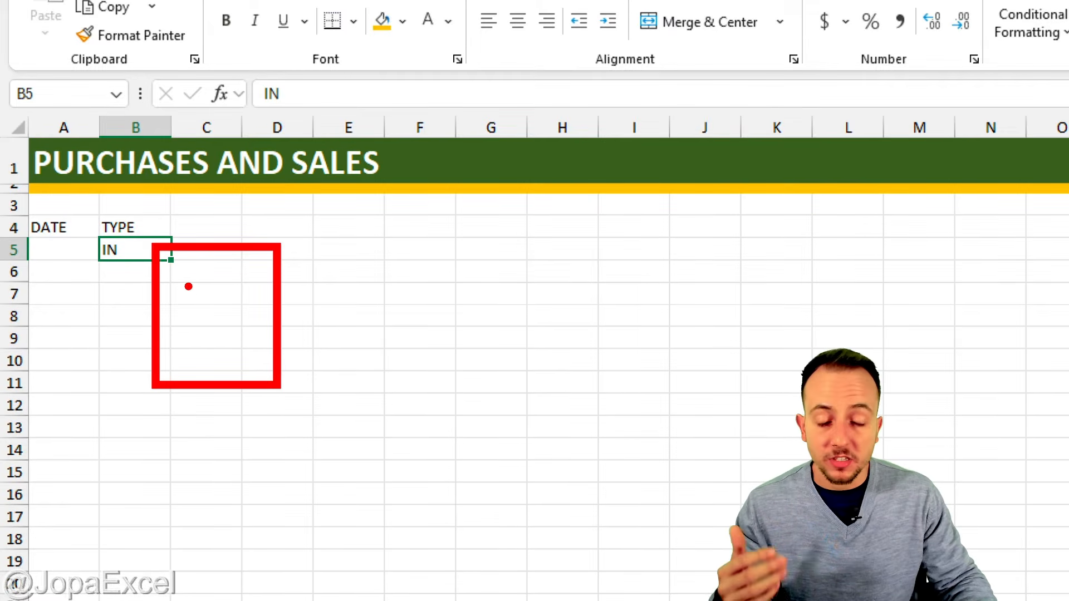
mouse_move(185, 273)
left_mouse_down()
mouse_move(185, 310)
mouse_move(213, 349)
left_mouse_up()
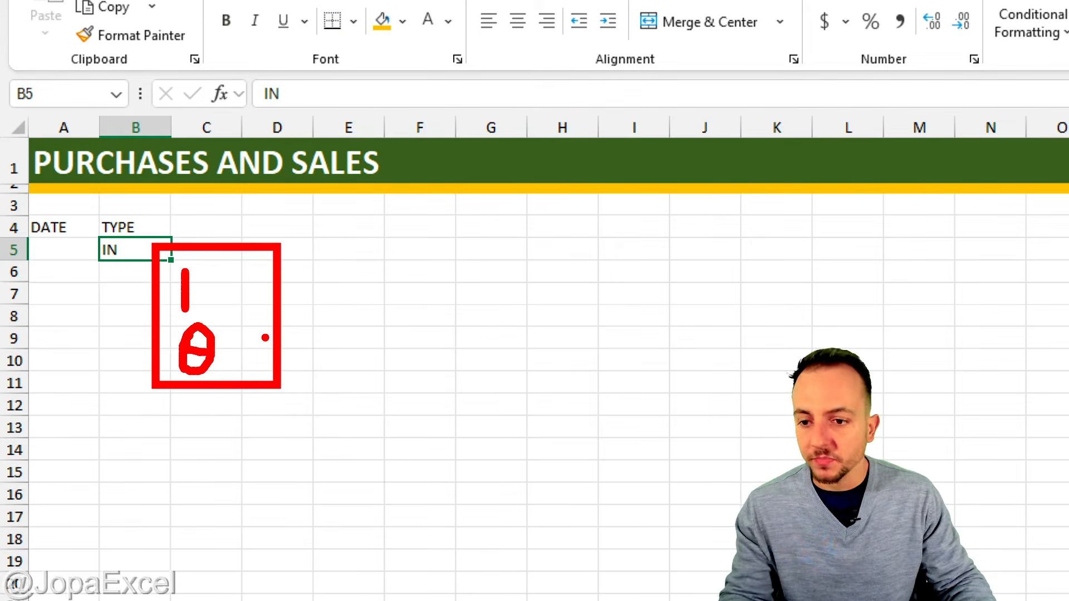
key("Escape")
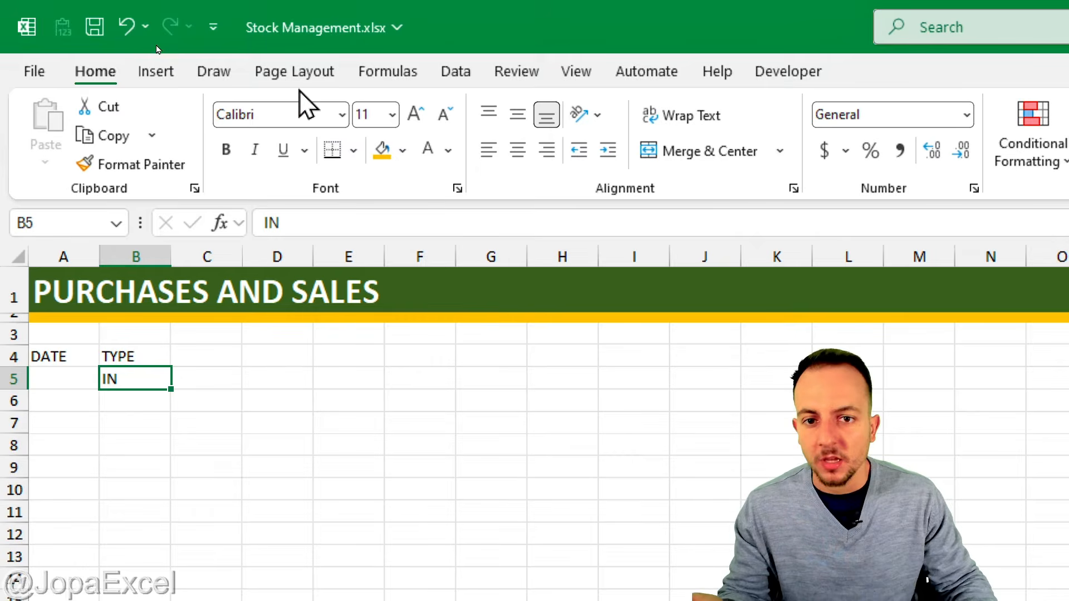
- Start a data validation rule on B5 that allows a List
left_click(454, 78)
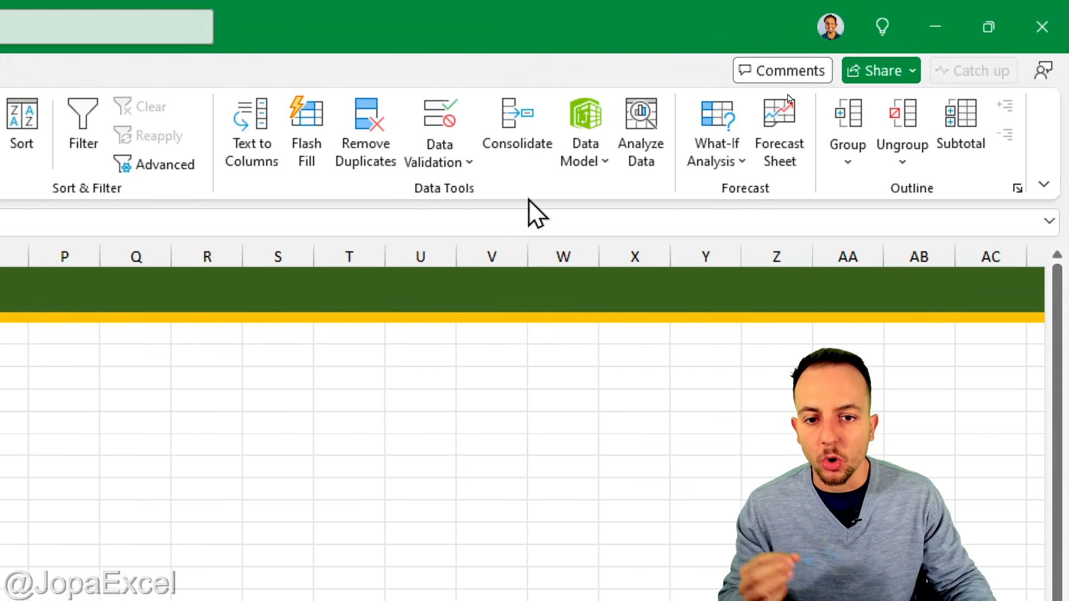
left_click(448, 164)
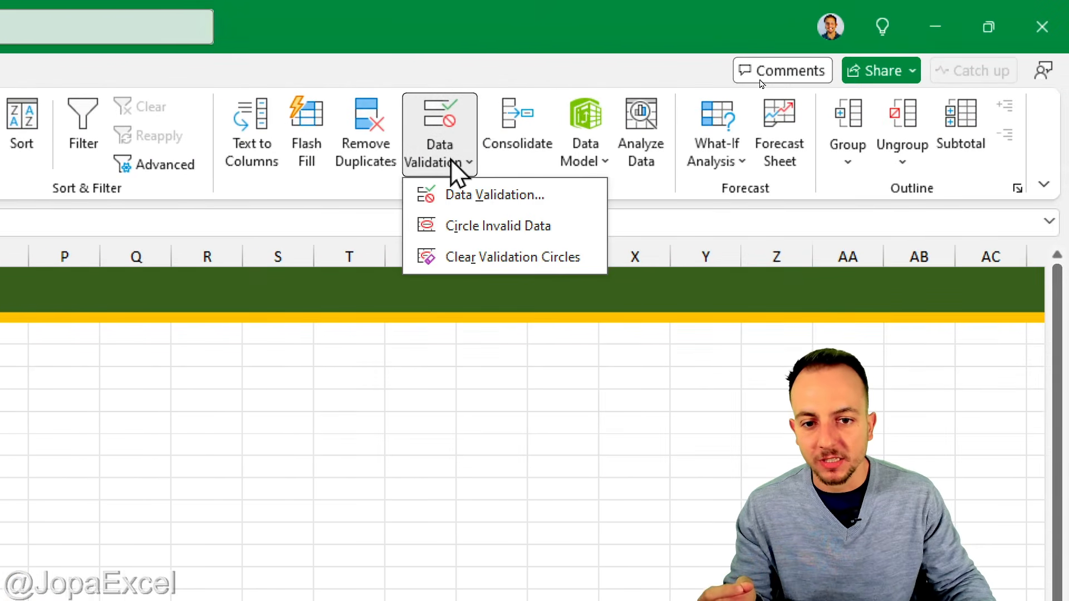
left_click(466, 196)
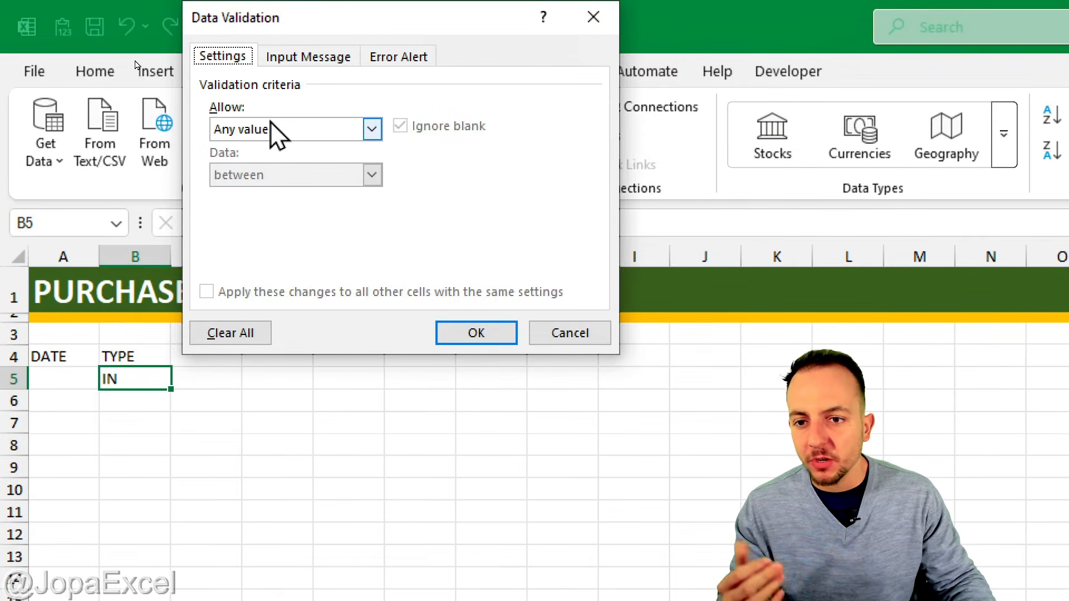
left_click(279, 128)
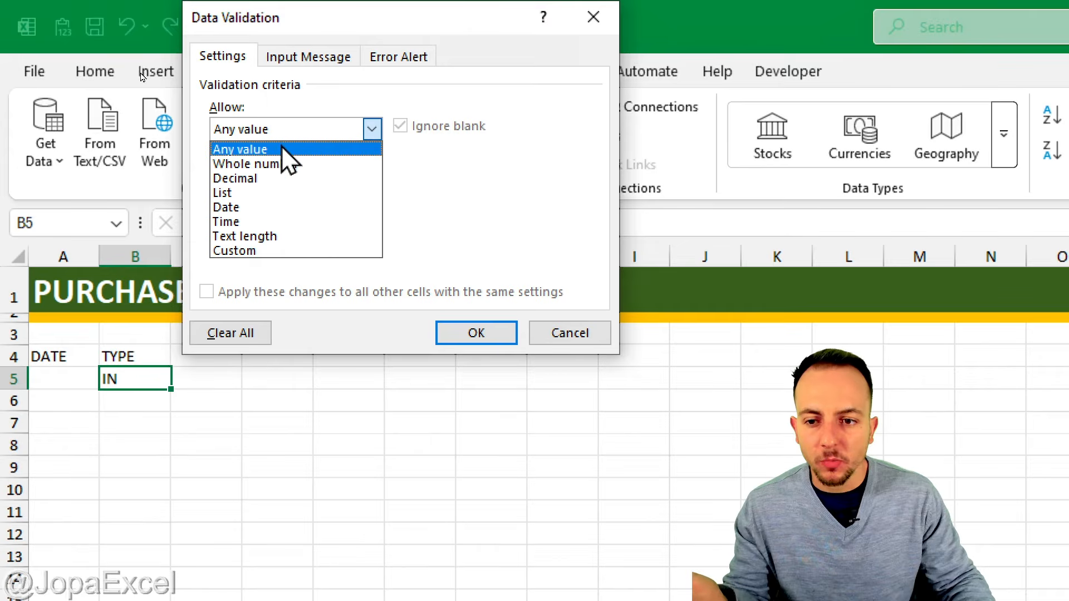
left_click(287, 196)
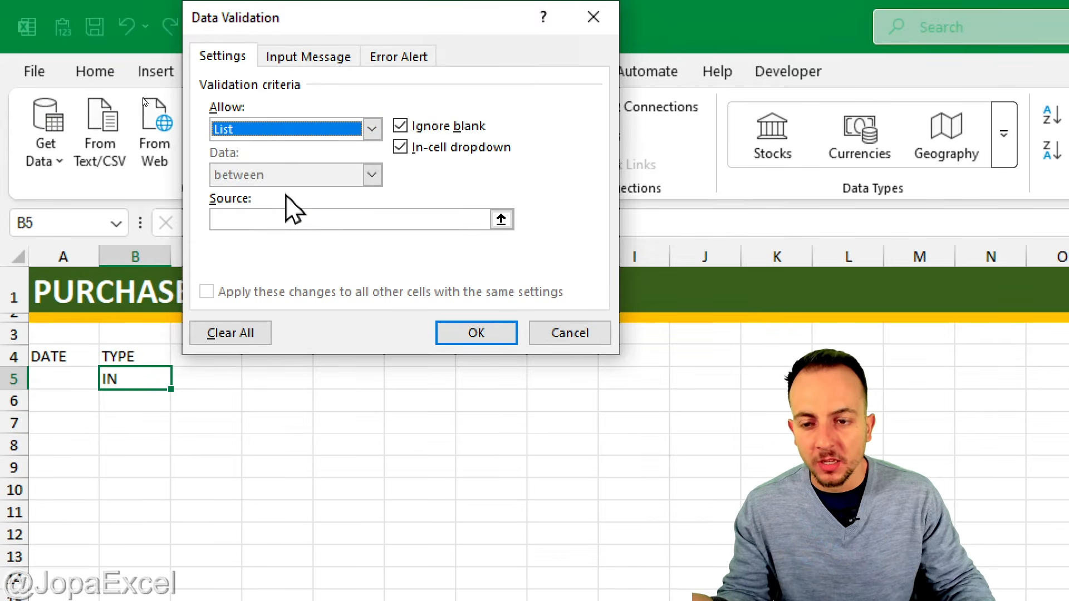
key("ctrl+2")
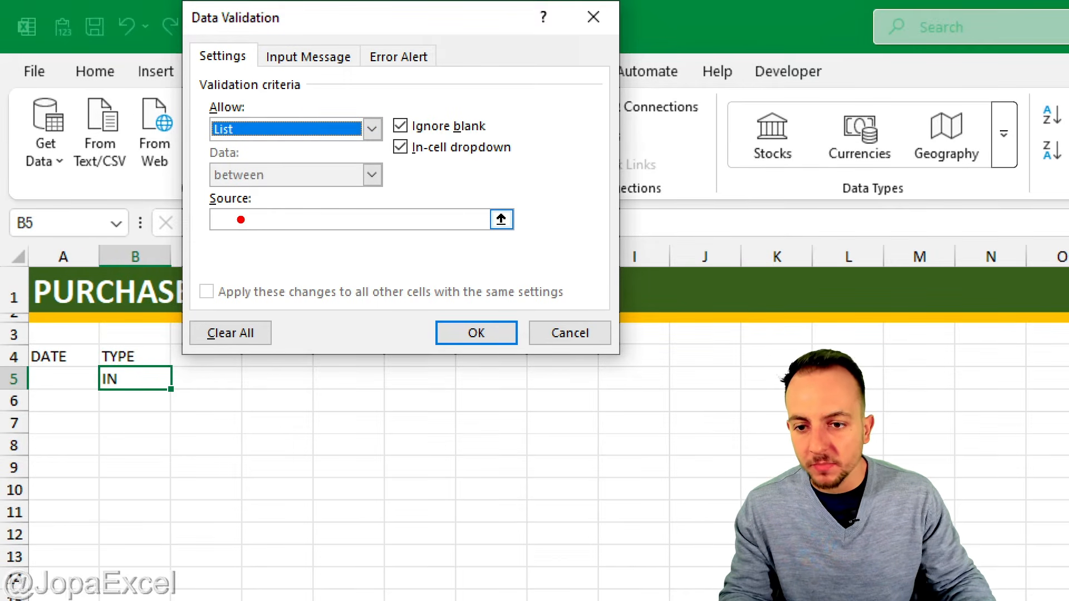
mouse_move(240, 219)
left_mouse_down()
mouse_move(320, 229)
mouse_move(262, 225)
left_mouse_up()
key("Escape")
- Set the validation list source to INFLOW,OUTFLOW and apply the rule to B5
left_click(263, 221)
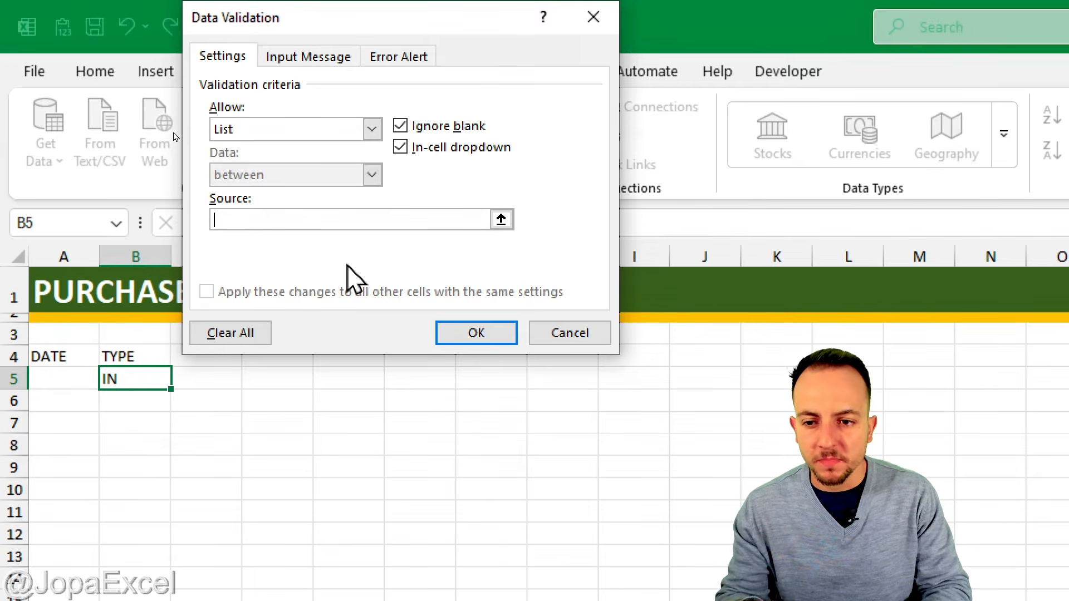
type("INFLOW")
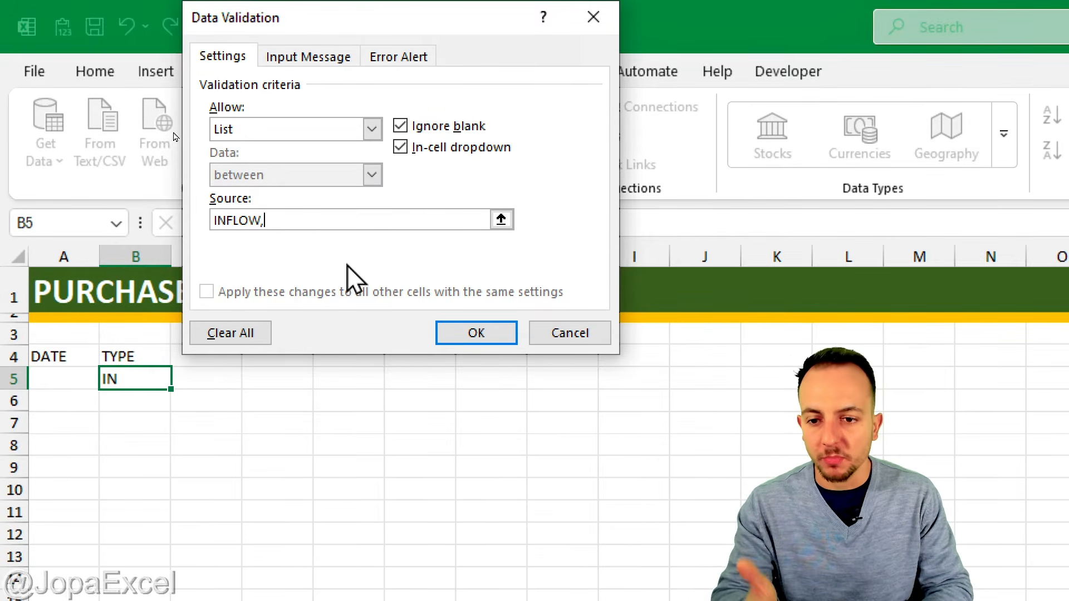
type(",OUTF")
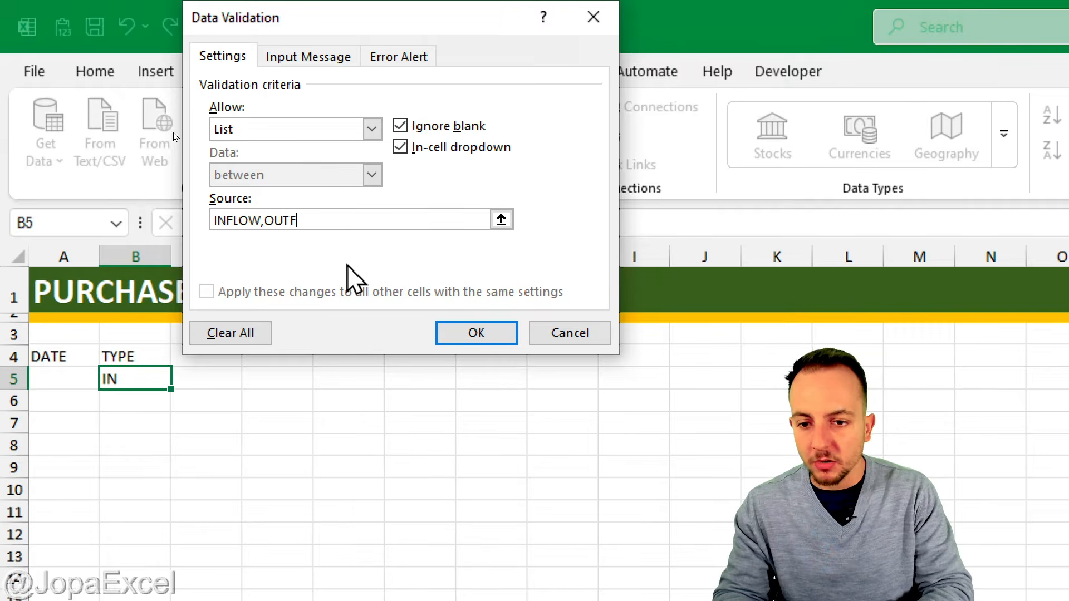
type("LOW")
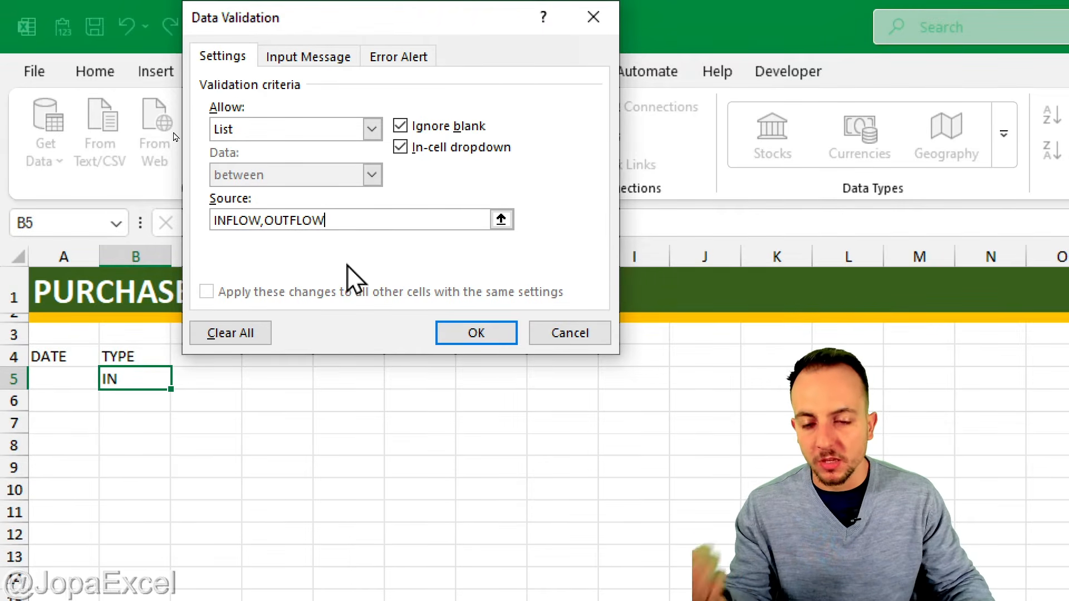
left_click(473, 336)
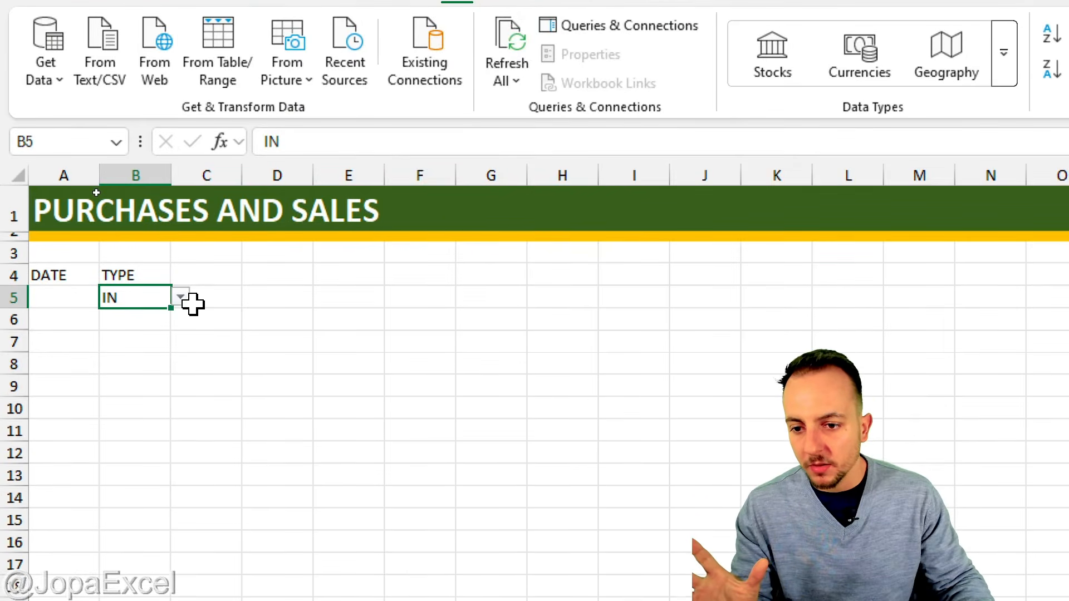
- Try INFLOW and OUTFLOW from the B5 dropdown, leaving OUTFLOW chosen, and widen columns A and B
left_click(180, 313)
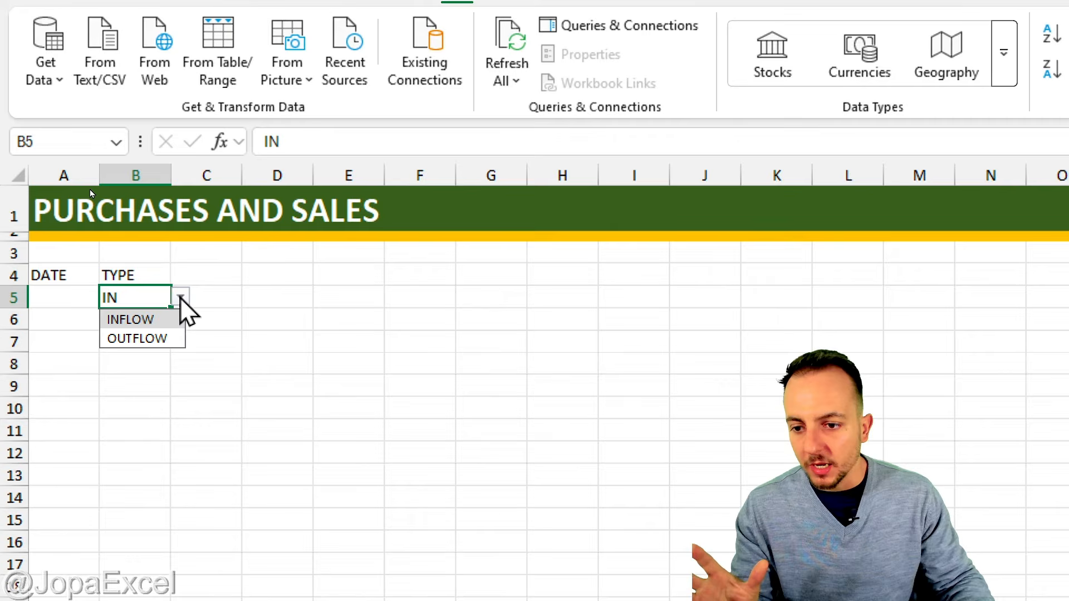
left_click(156, 319)
left_click(180, 297)
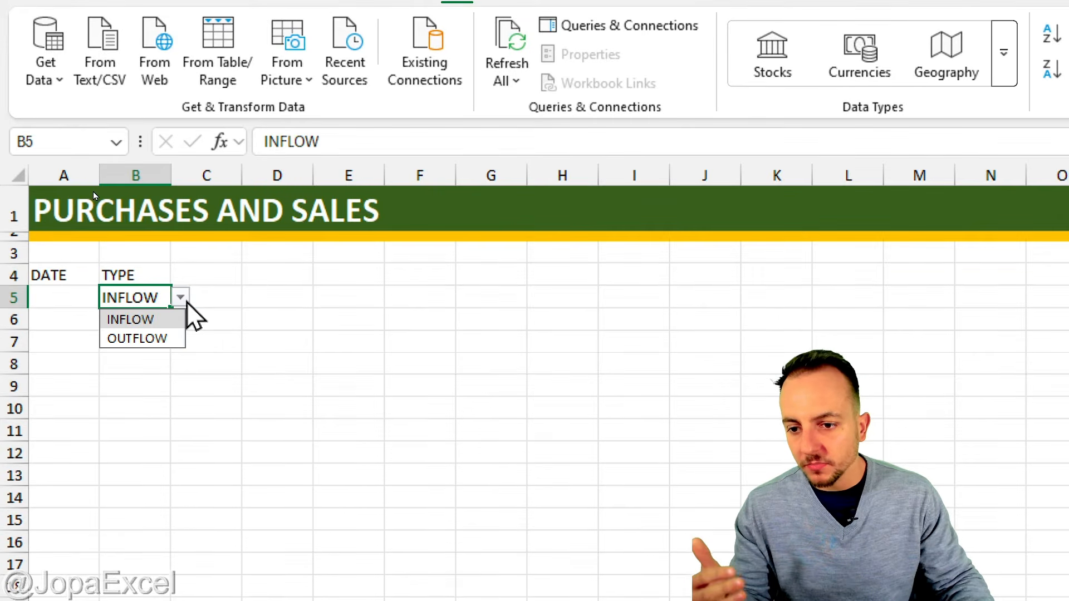
left_click(167, 338)
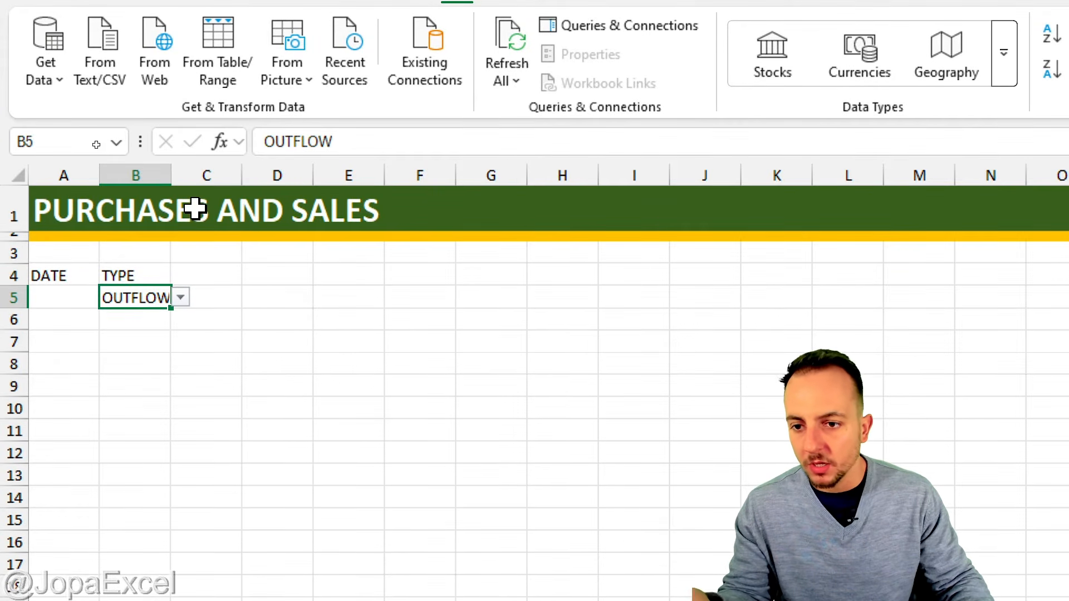
left_click_drag(172, 174, 212, 187)
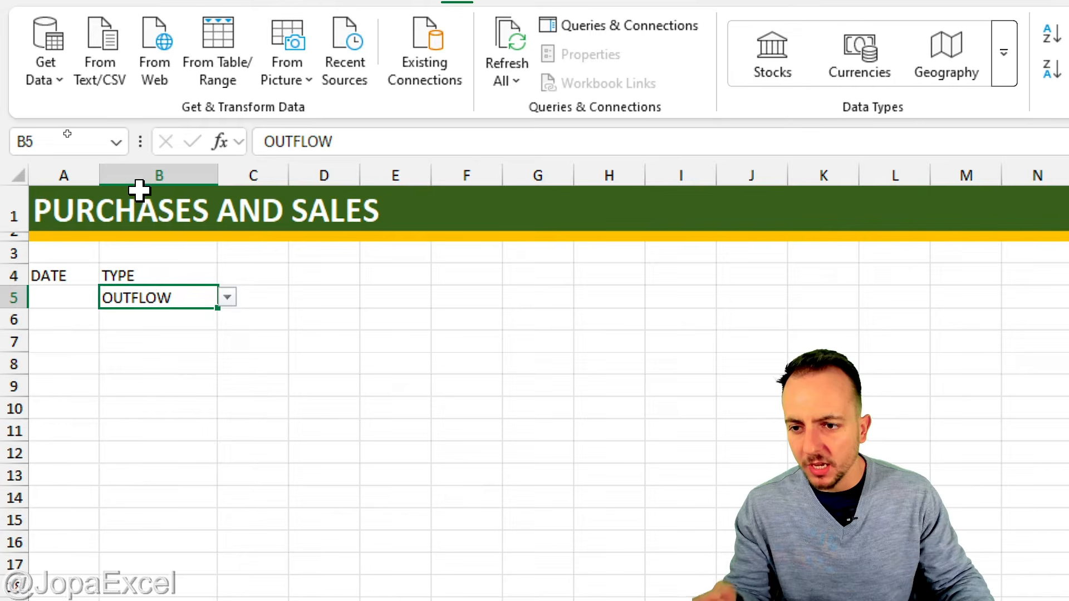
left_click_drag(100, 176, 153, 182)
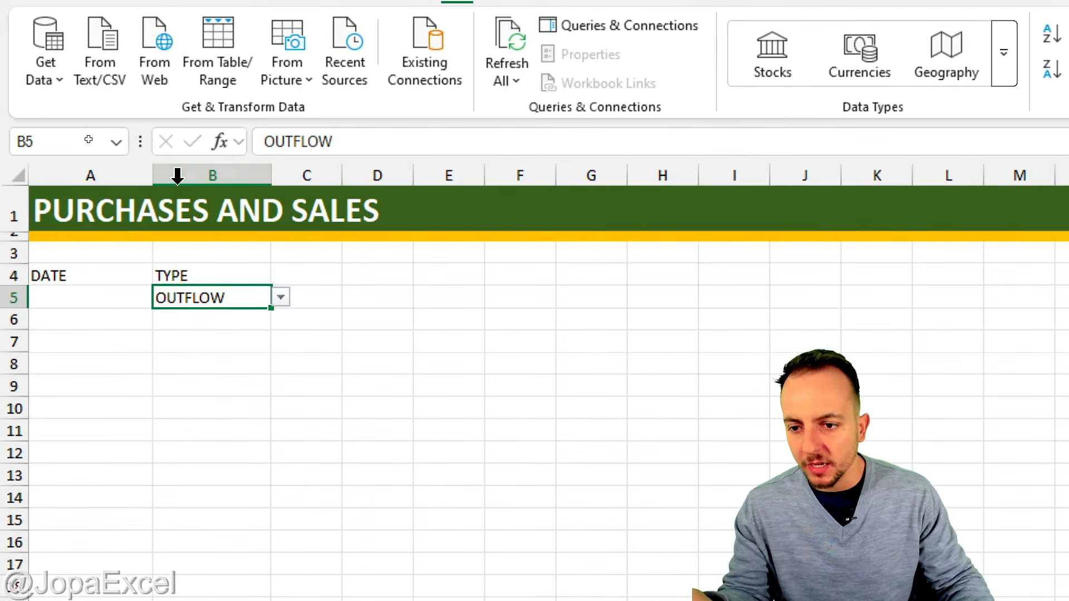
- Enter the date 01/01/2026 in A5 and choose INFLOW as the type in B5
left_click(116, 273)
left_click(119, 297)
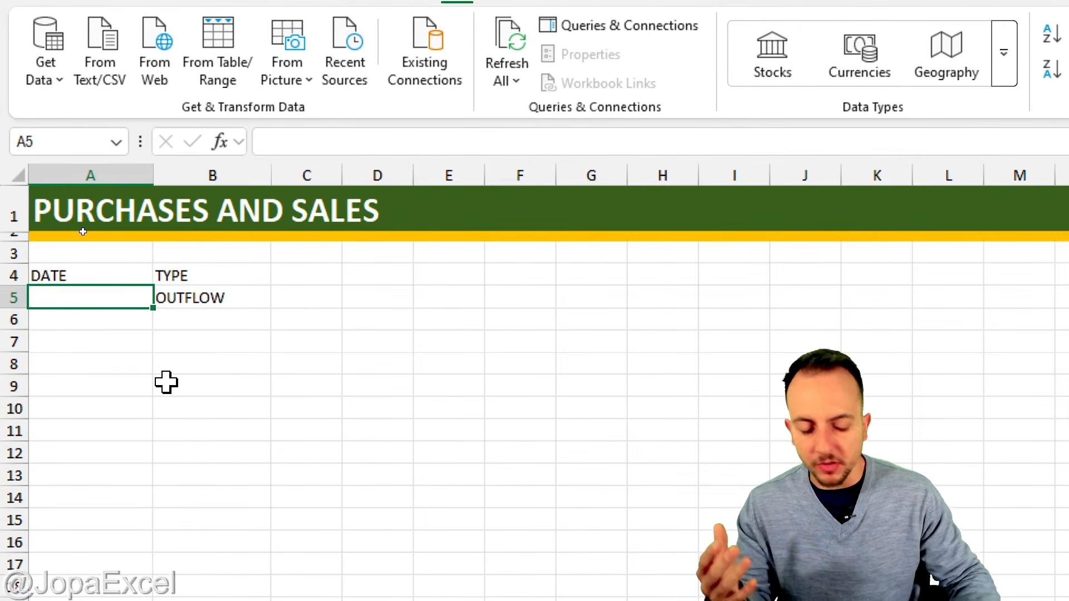
type("01/01/")
type("2026")
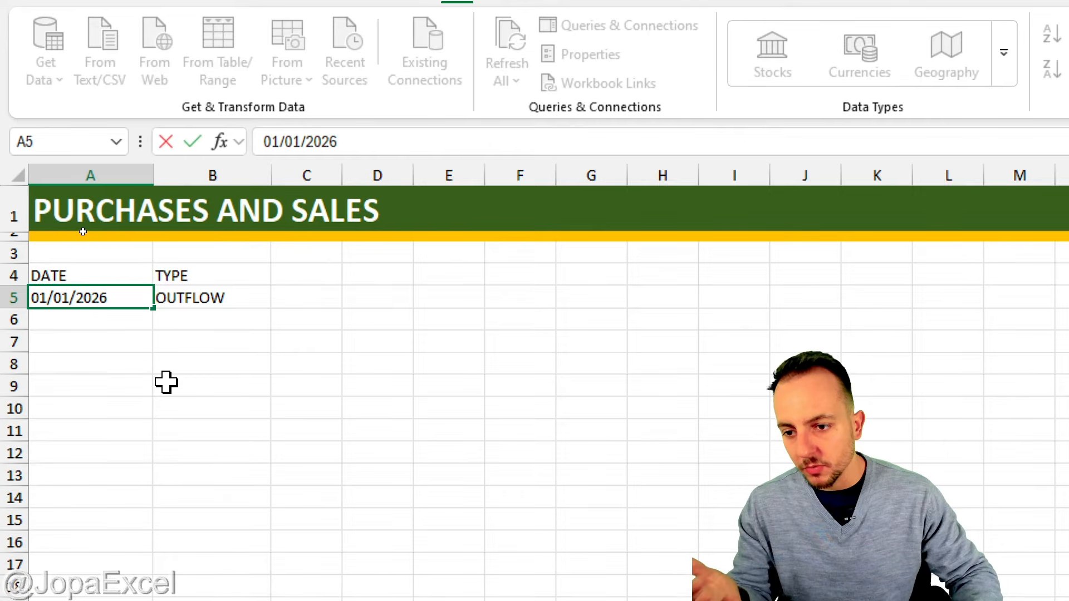
key("Return")
left_click(253, 299)
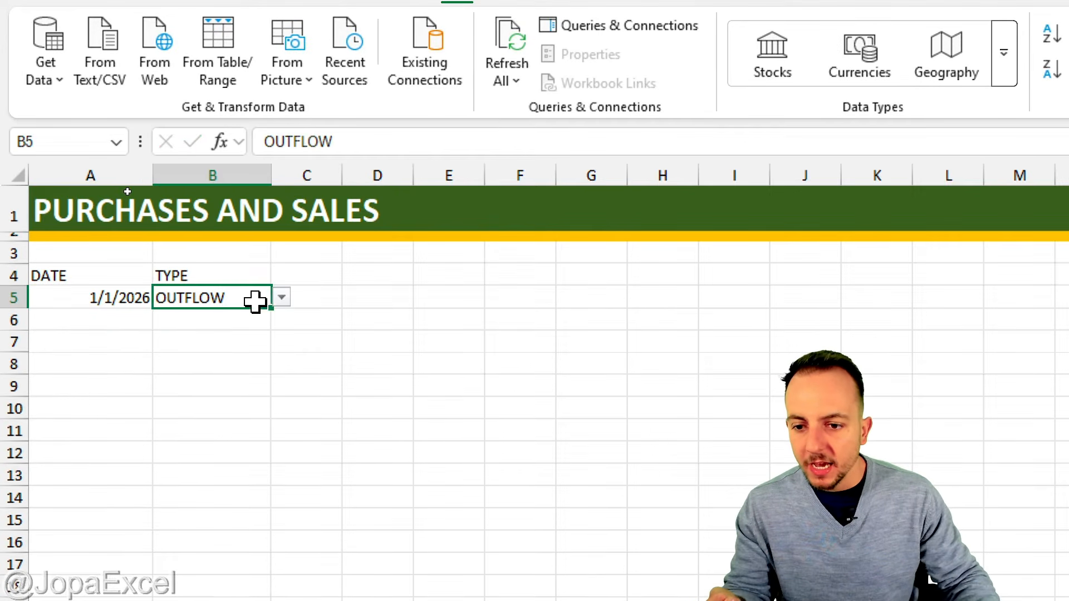
left_click(281, 297)
left_click(183, 318)
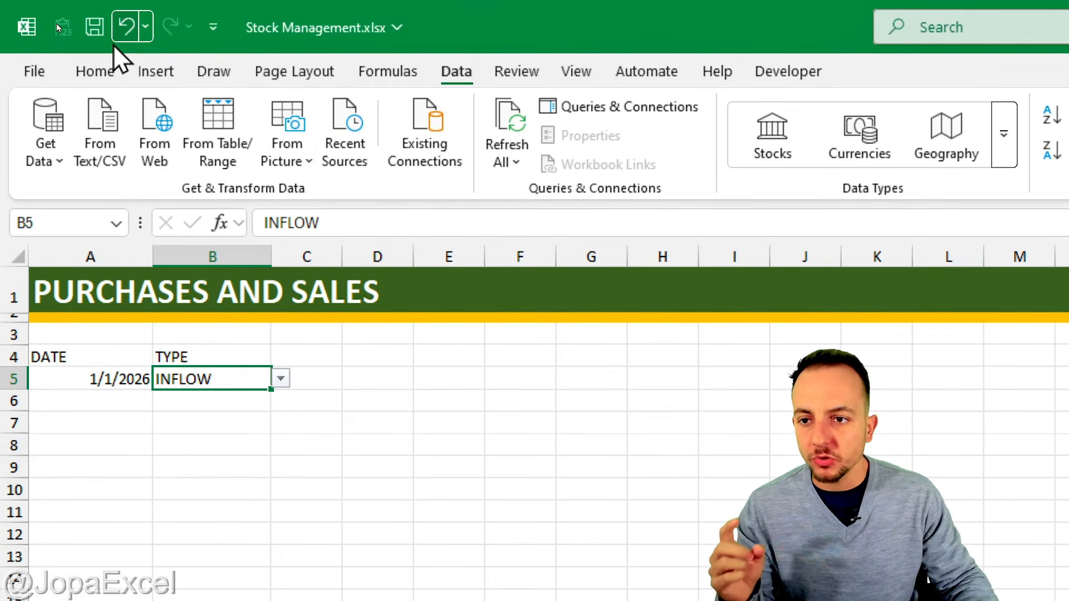
- Add an Equal To conditional formatting rule on B5 that shows INFLOW in Green Fill with Dark Green Text
left_click(107, 70)
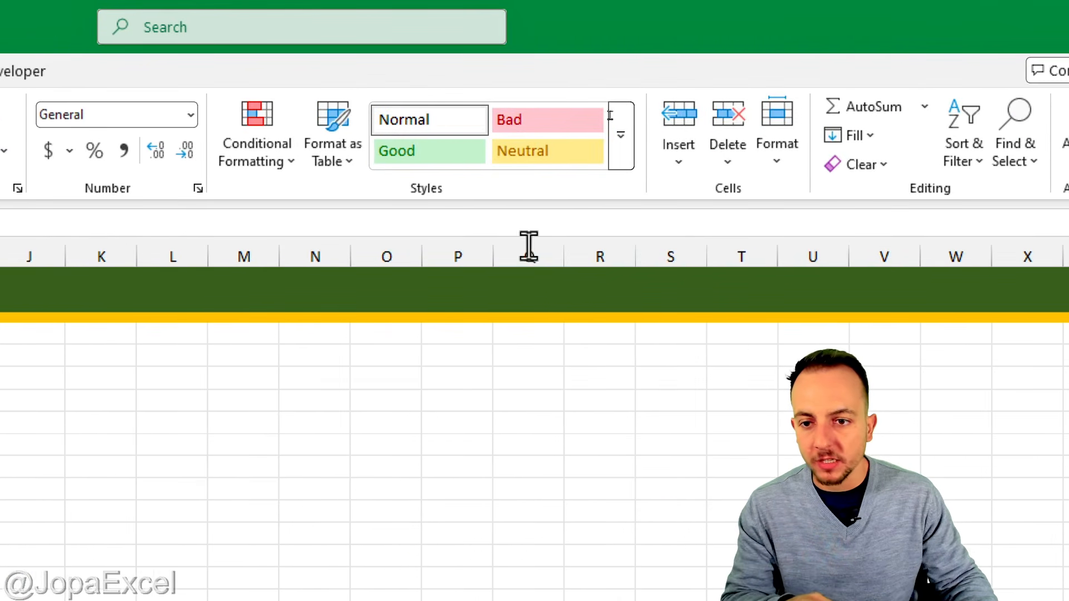
left_click(270, 167)
mouse_move(309, 221)
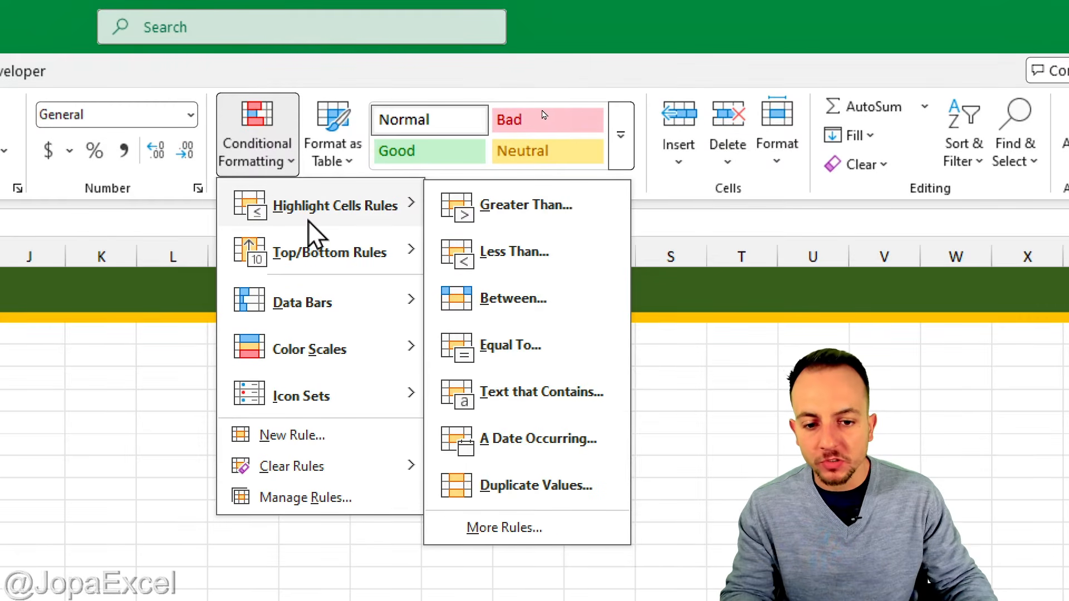
left_click(485, 352)
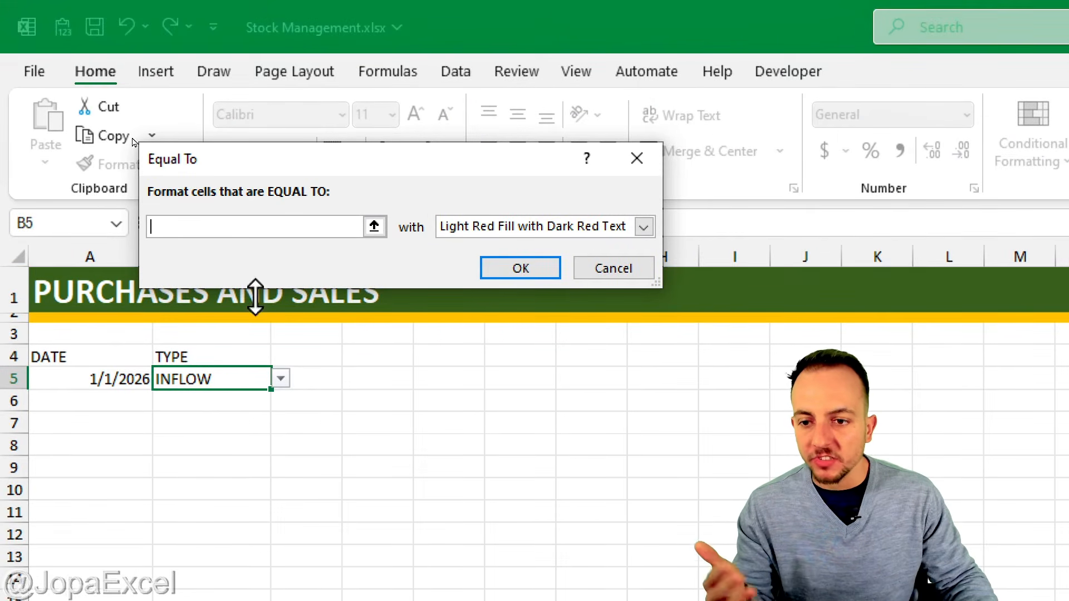
type("INFLOW")
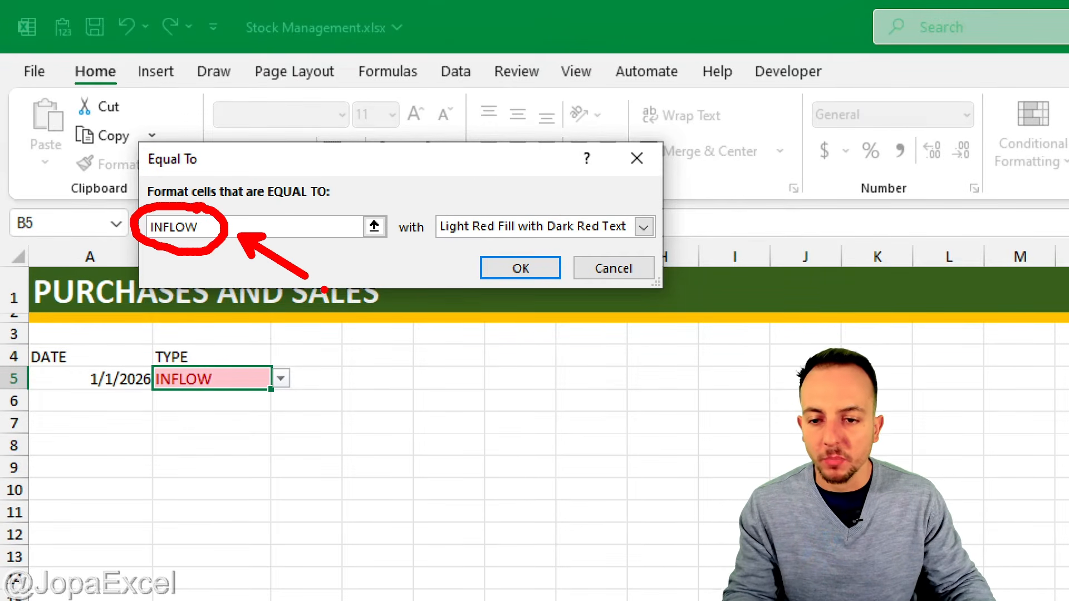
left_click(451, 228)
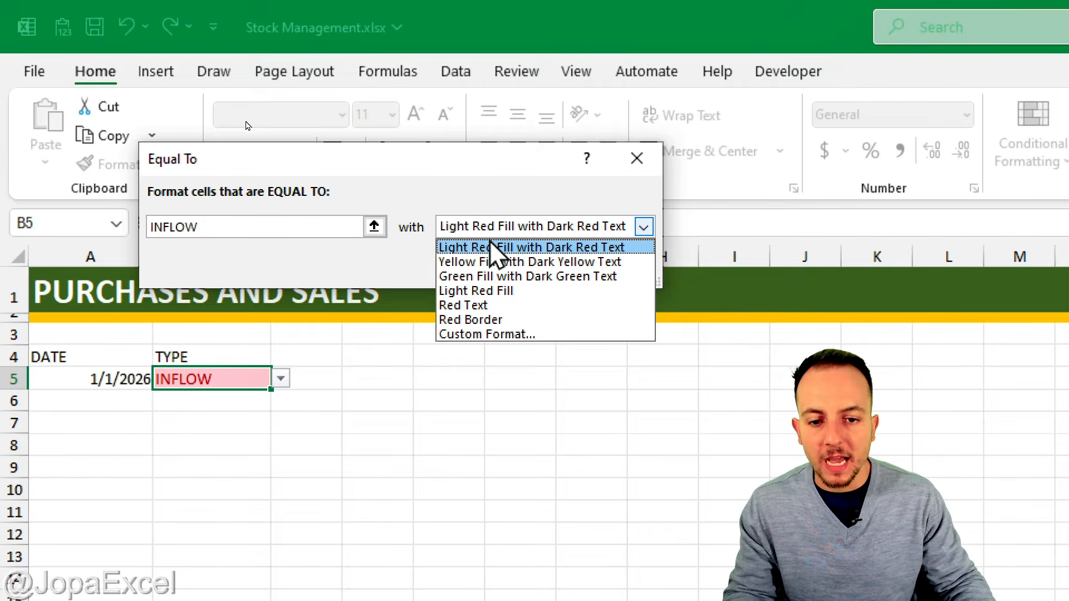
left_click(477, 277)
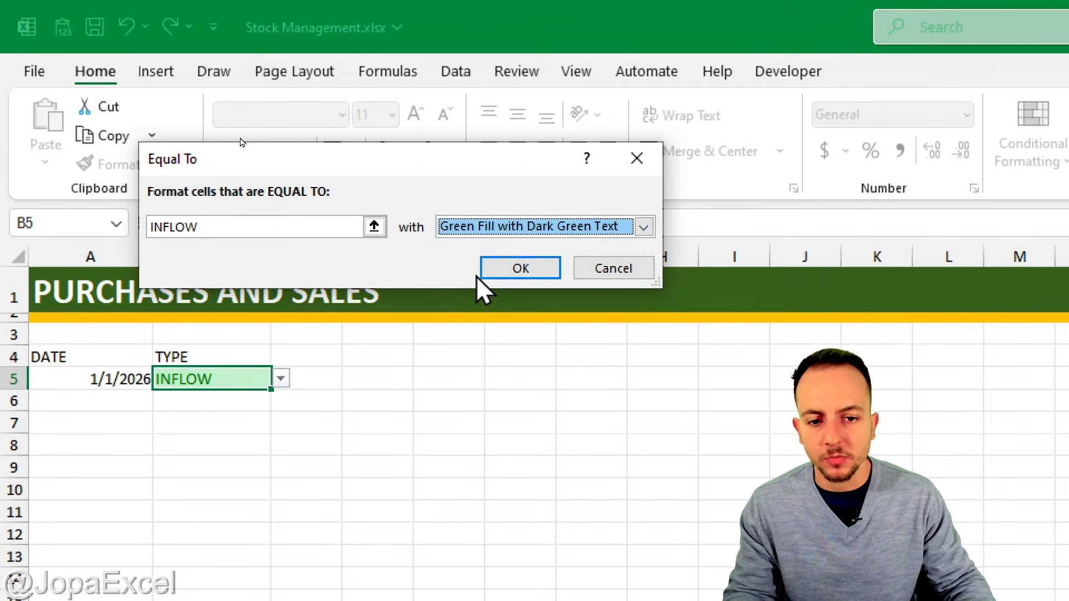
left_click(519, 273)
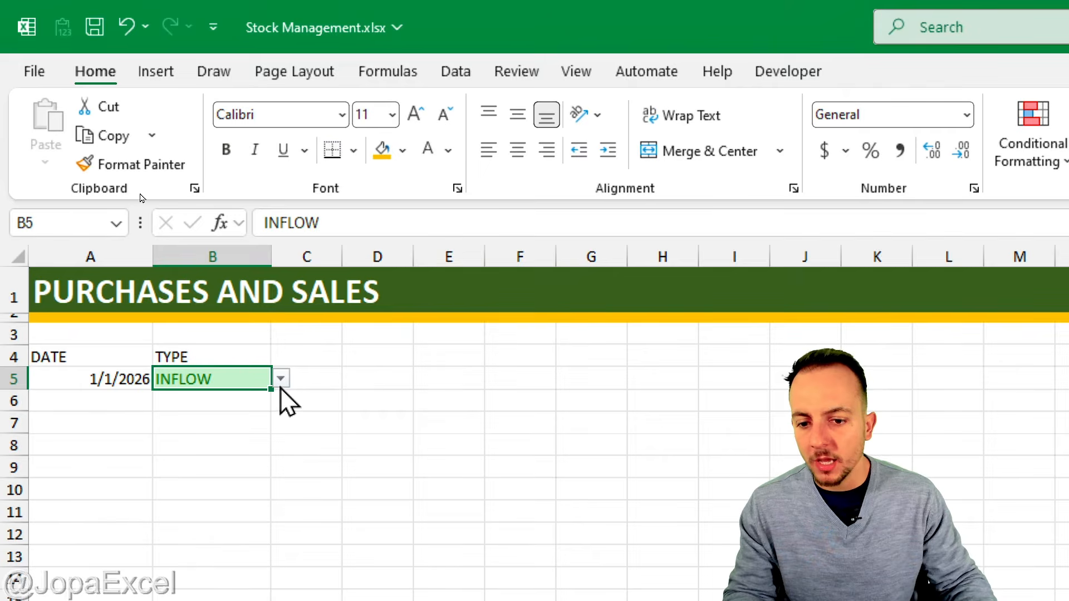
- Set B5 to OUTFLOW and add an Equal To conditional formatting rule showing OUTFLOW in Light Red Fill with Dark Red Text
left_click(281, 379)
left_click(239, 420)
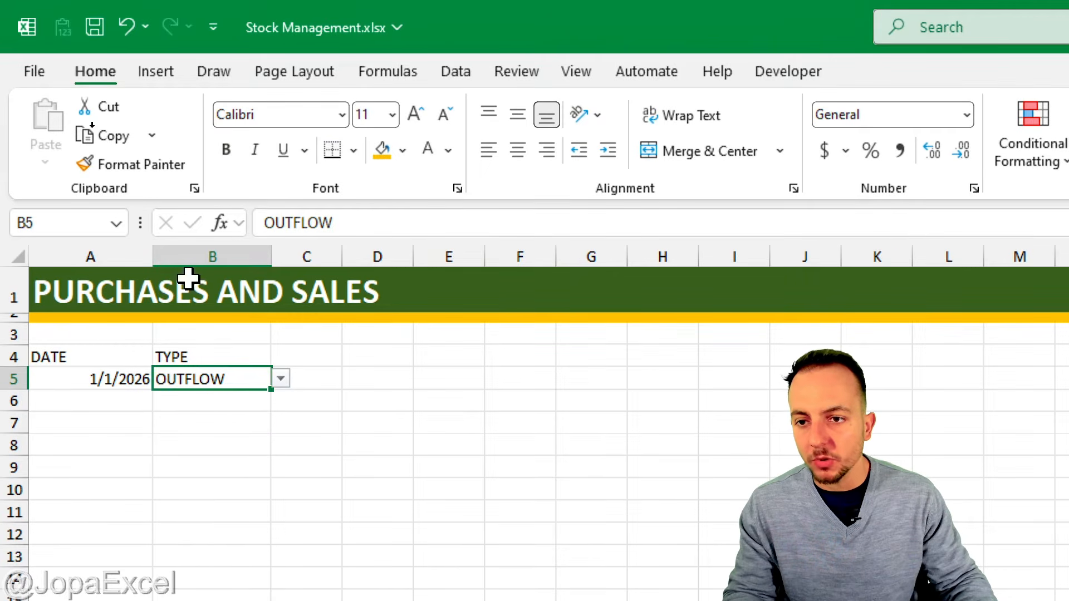
left_click(1032, 139)
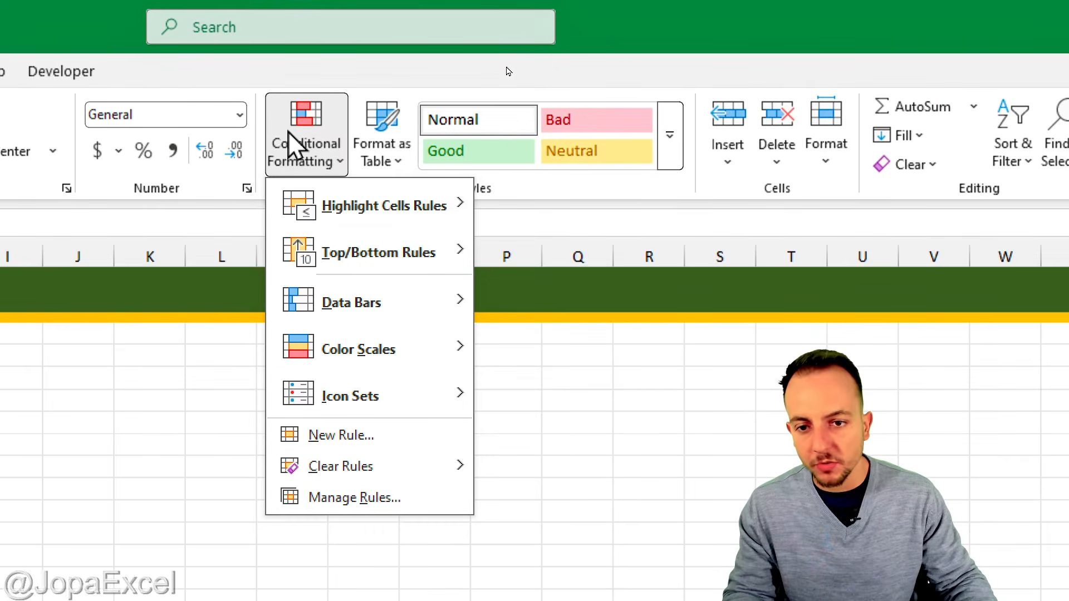
mouse_move(342, 220)
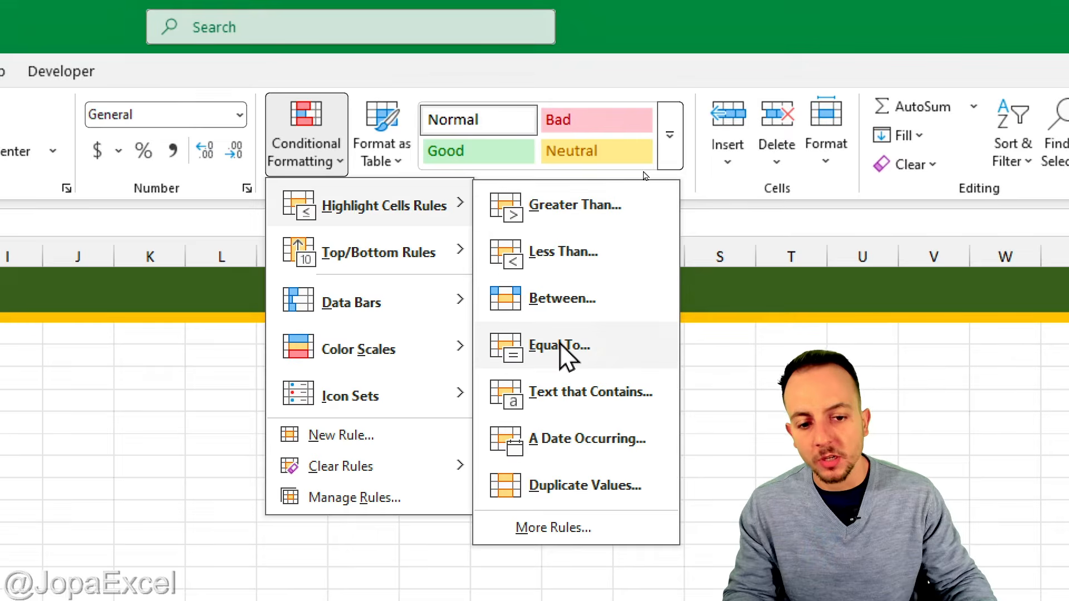
left_click(501, 356)
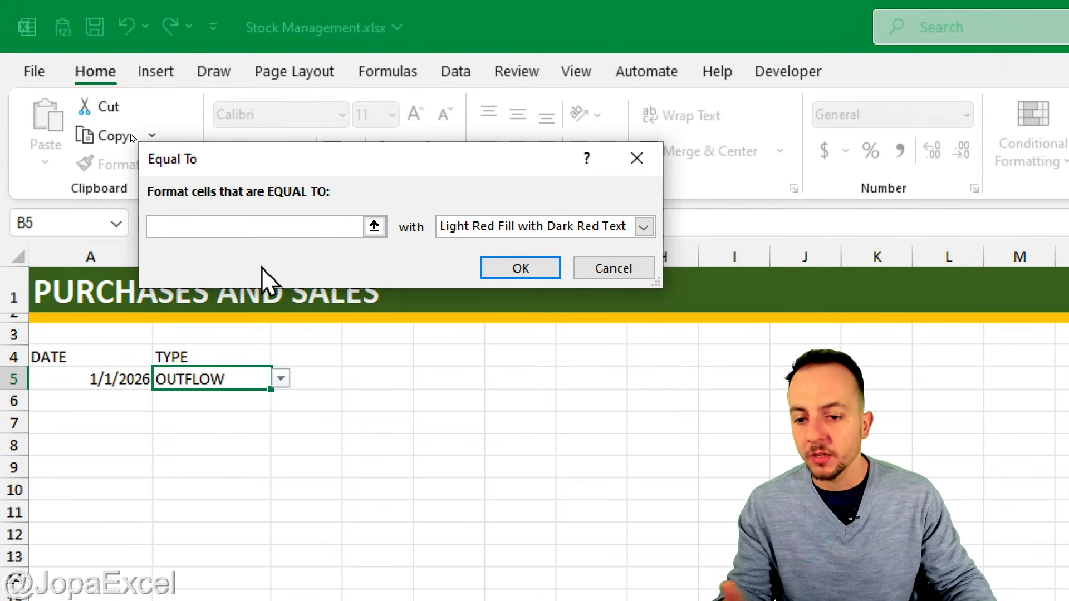
type("OU")
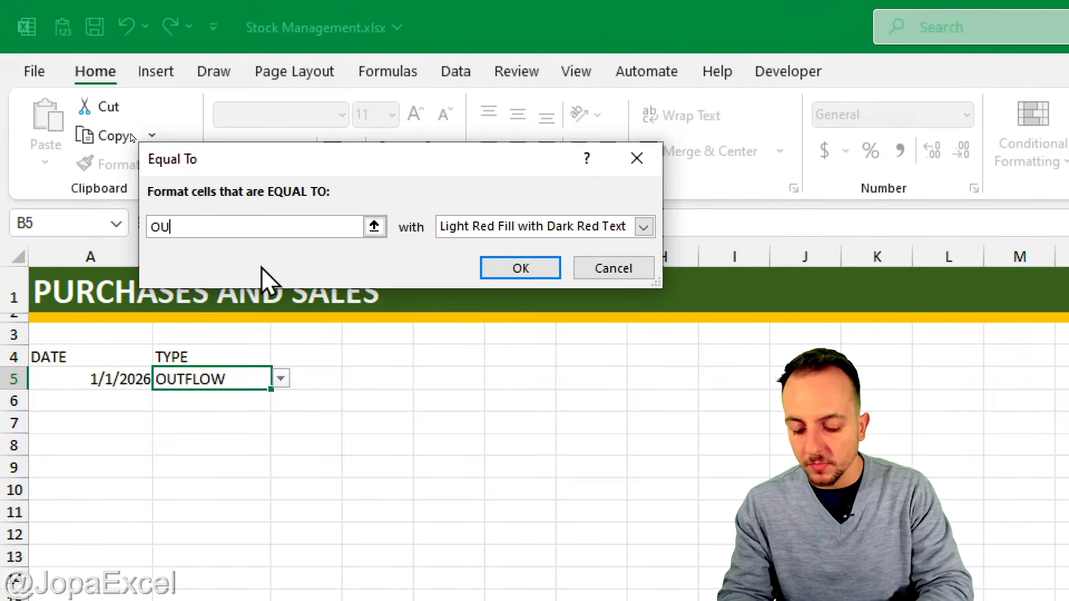
type("TFLOW")
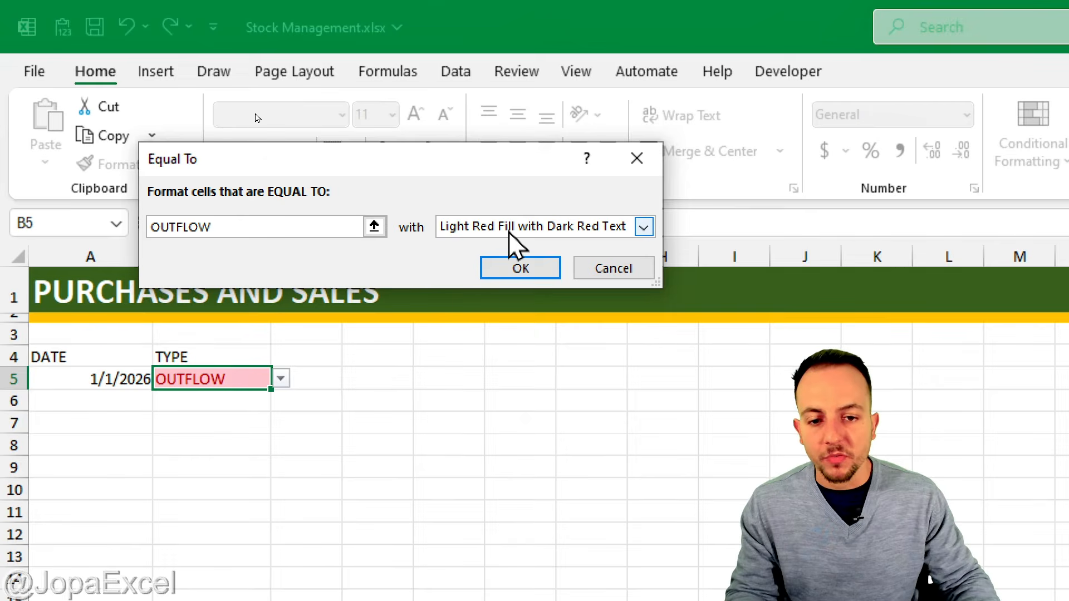
left_click(515, 229)
left_click(518, 247)
left_click(520, 266)
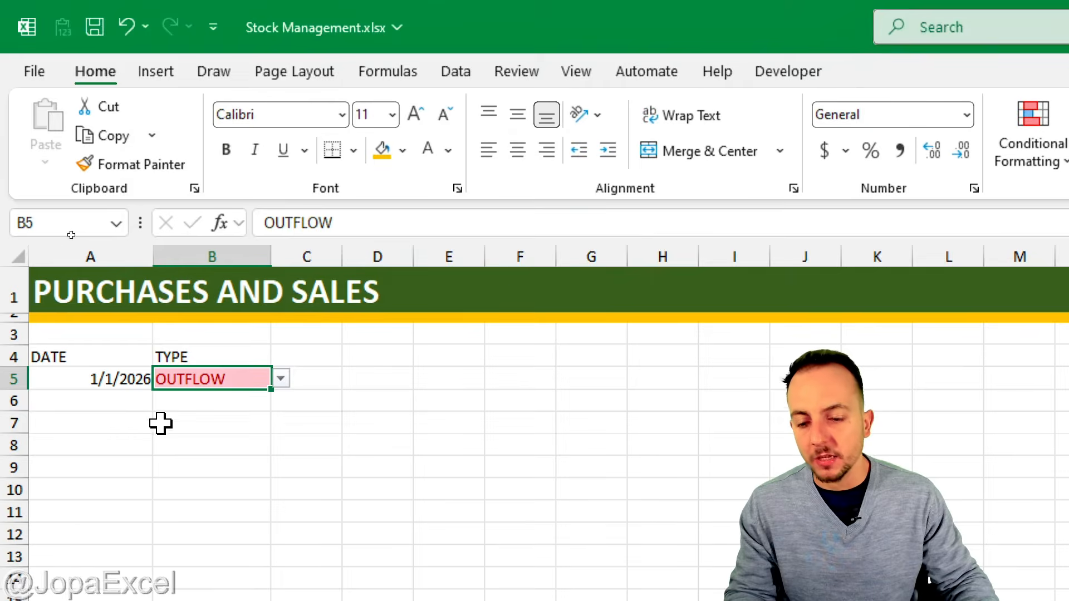
- Test the B5 colour rules by switching the type to INFLOW and back to OUTFLOW
left_click(278, 244)
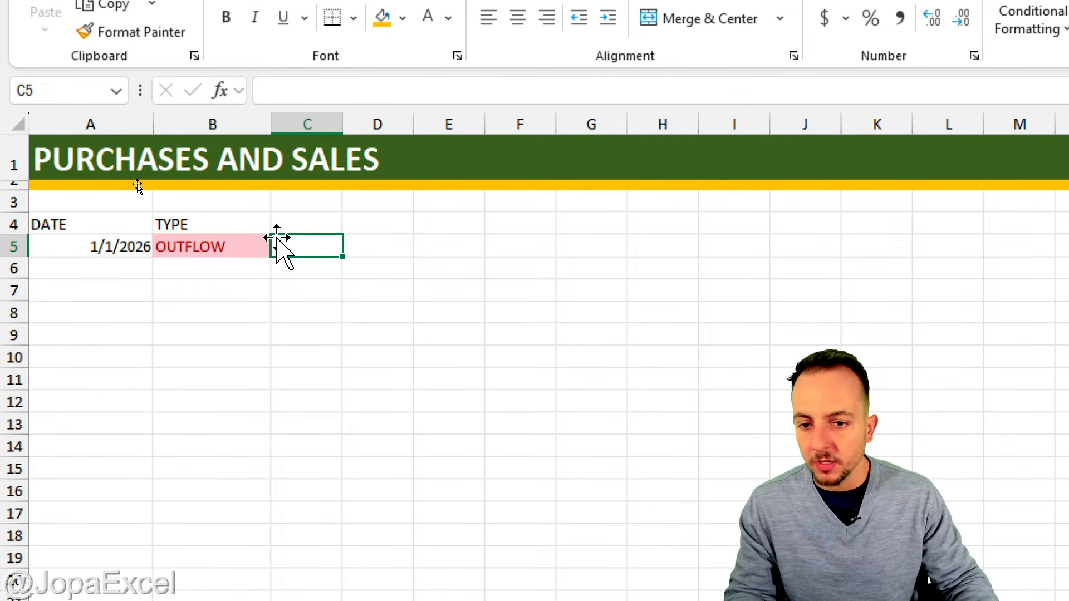
left_click(257, 229)
left_click(256, 245)
left_click(281, 246)
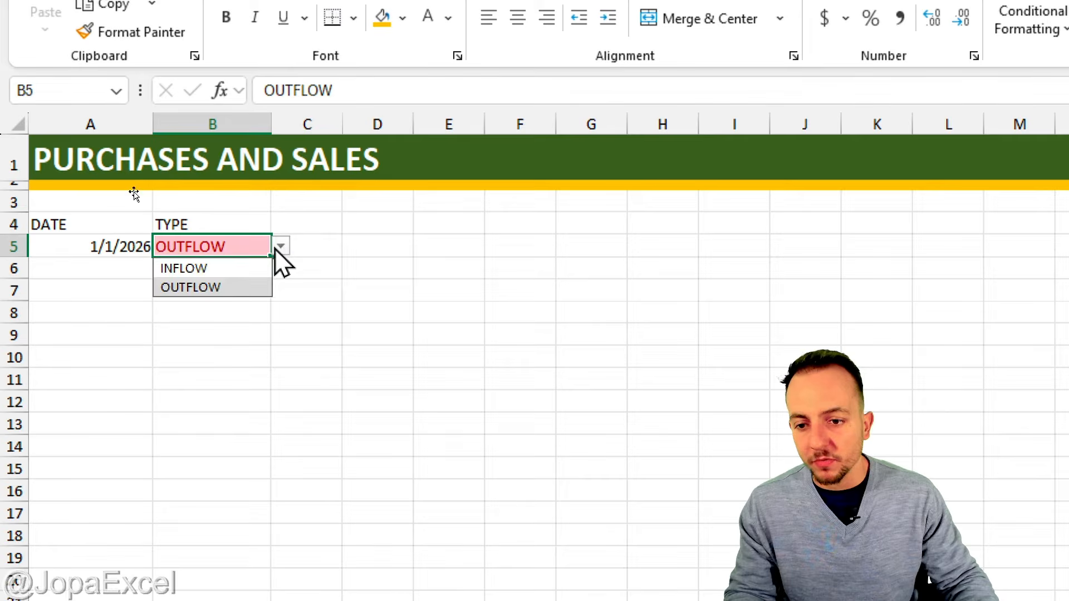
left_click(252, 265)
left_click(280, 246)
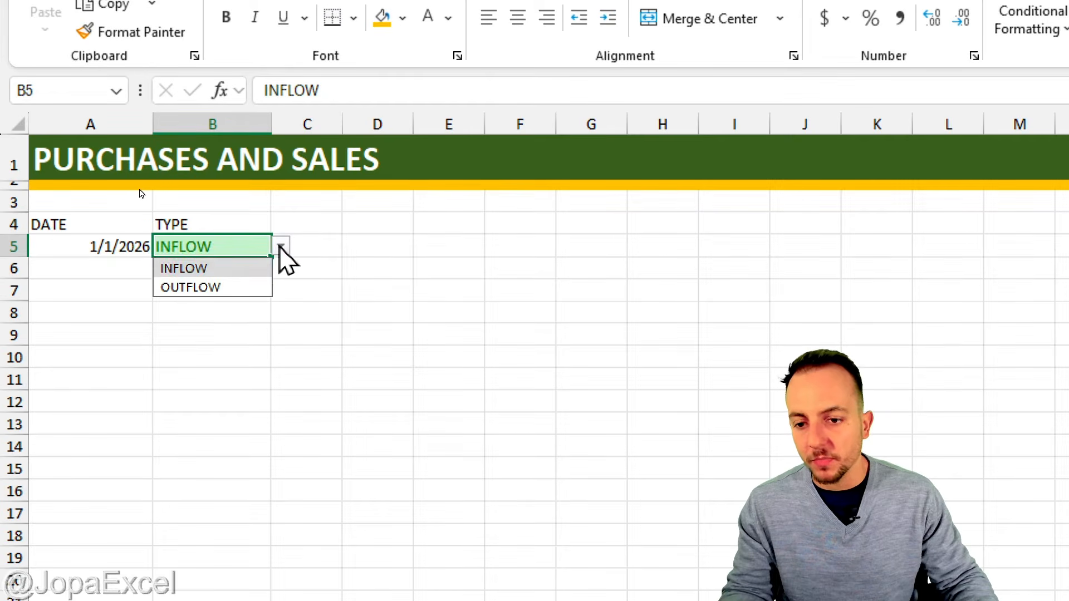
left_click(251, 288)
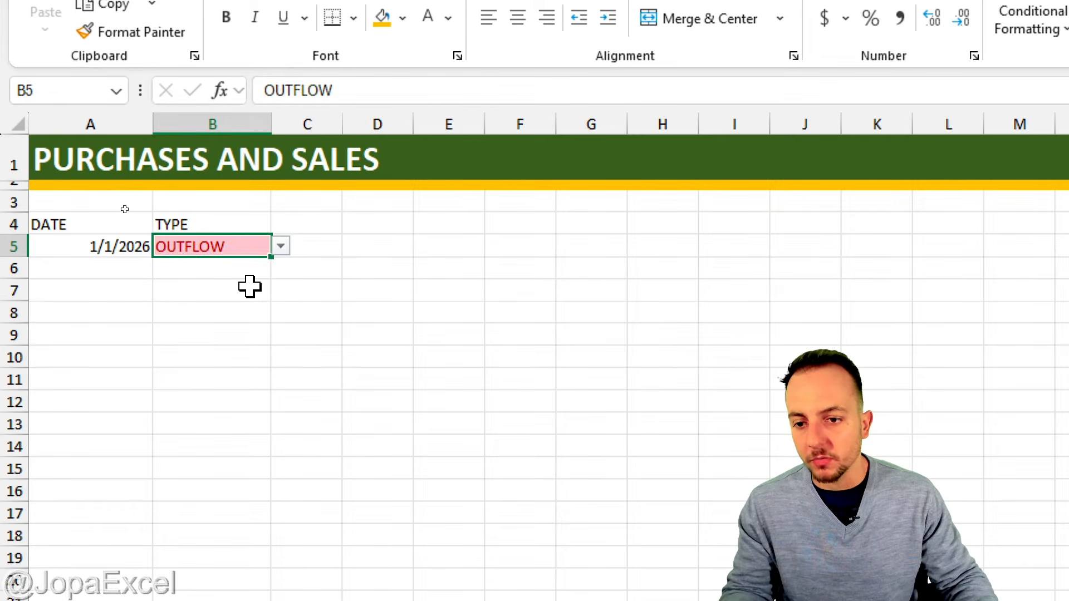
- Enter the column header PRODUCT NAME in C4
left_click(316, 223)
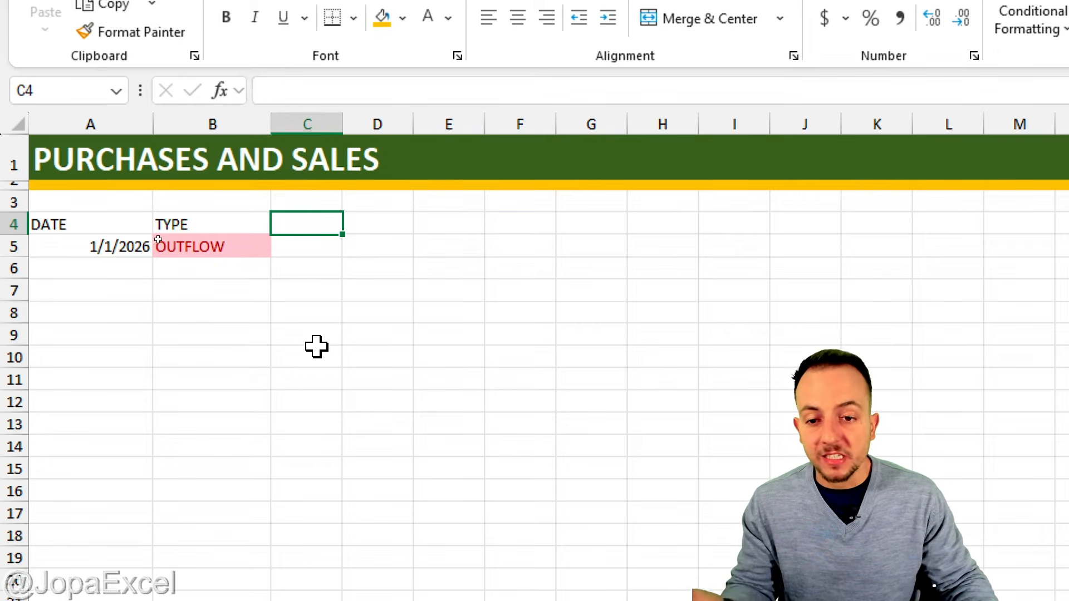
type("PRODUCT NAME")
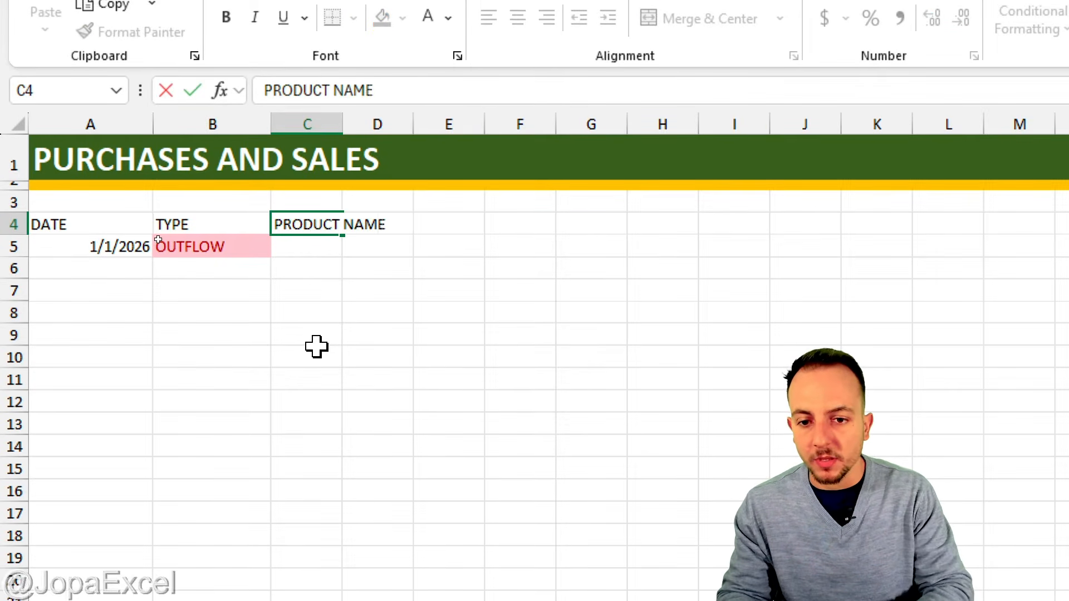
key("Return")
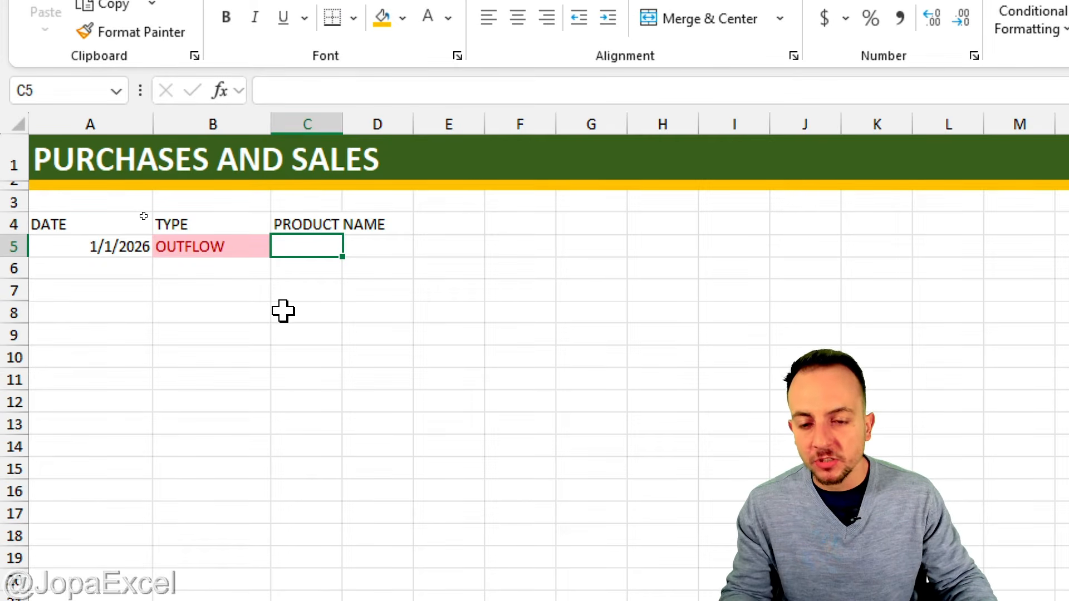
key("ctrl+2")
mouse_move(293, 267)
left_mouse_down()
mouse_move(353, 252)
mouse_move(400, 272)
left_mouse_up()
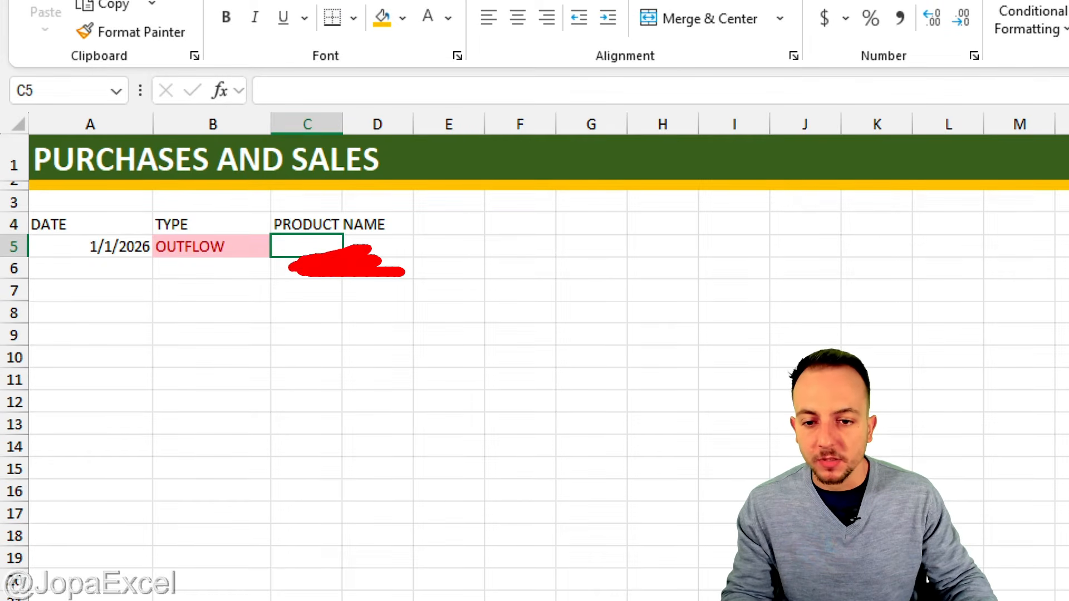
key("Escape")
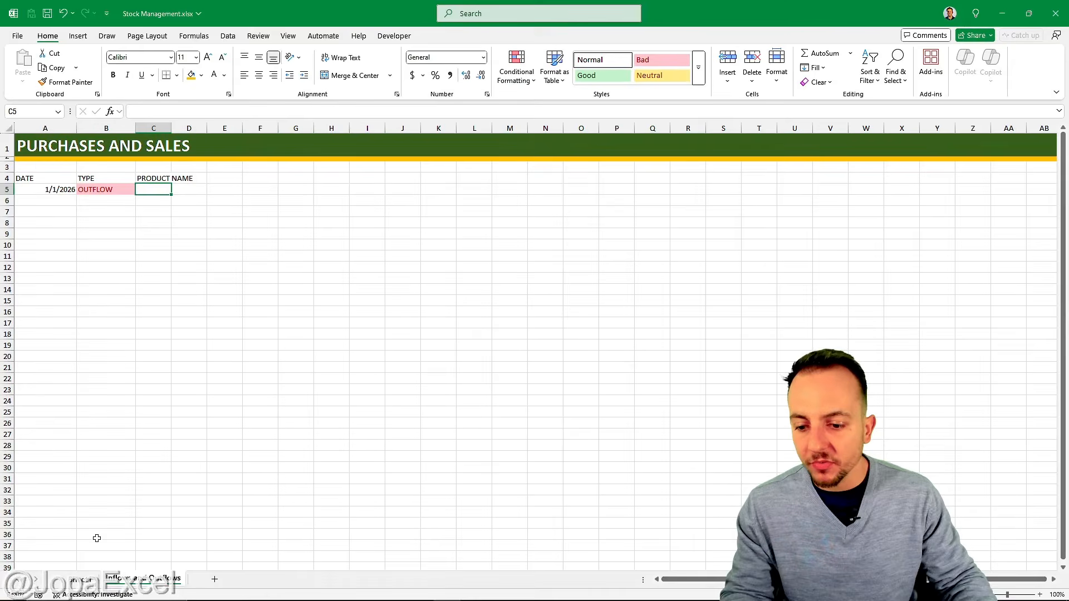
- Go to the Current Stock sheet and examine the product list under PRODUCT NAME and the rows below it
left_click(82, 580)
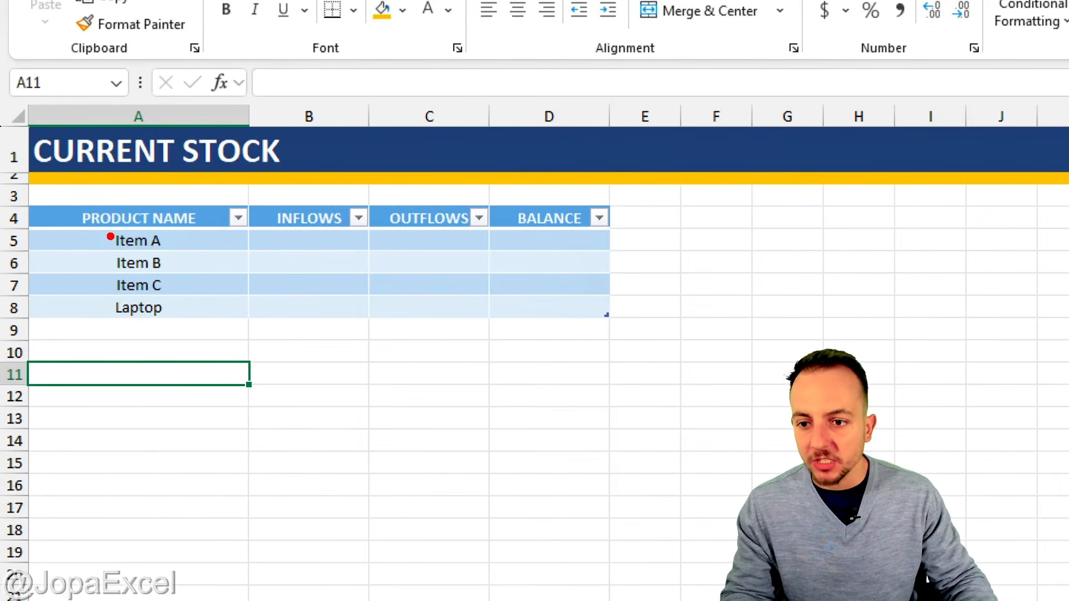
mouse_move(100, 223)
left_mouse_down()
mouse_move(153, 258)
mouse_move(184, 348)
left_mouse_up()
left_click_drag(191, 342, 226, 402)
key("Escape")
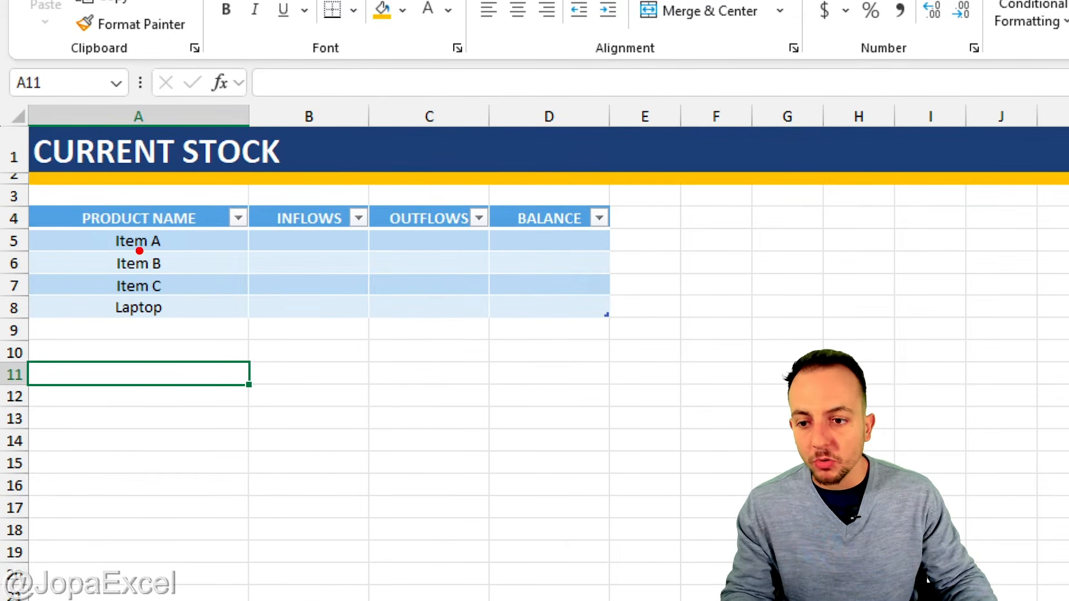
left_click_drag(91, 215, 177, 336)
left_click_drag(191, 337, 250, 394)
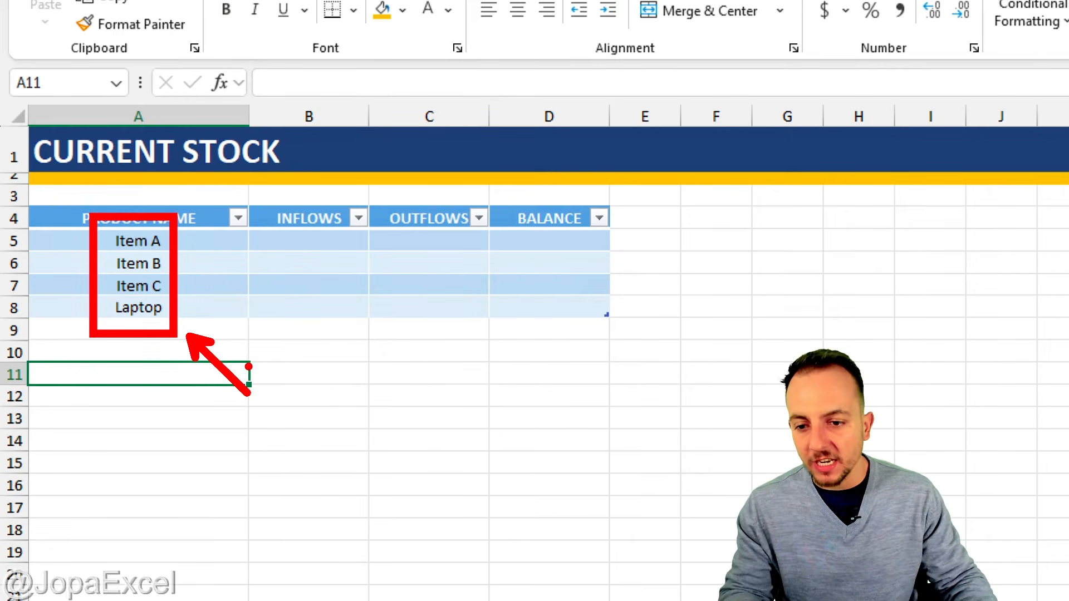
key("ctrl+z")
left_click_drag(163, 355, 219, 295)
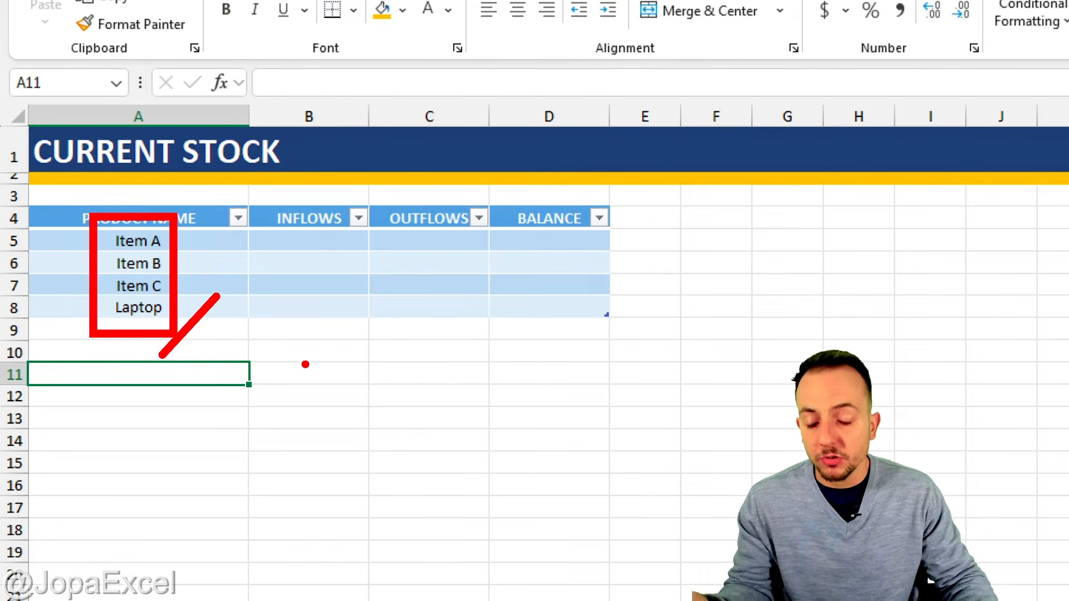
key("ctrl+z")
mouse_move(93, 336)
left_mouse_down()
mouse_move(153, 427)
mouse_move(181, 546)
left_mouse_up()
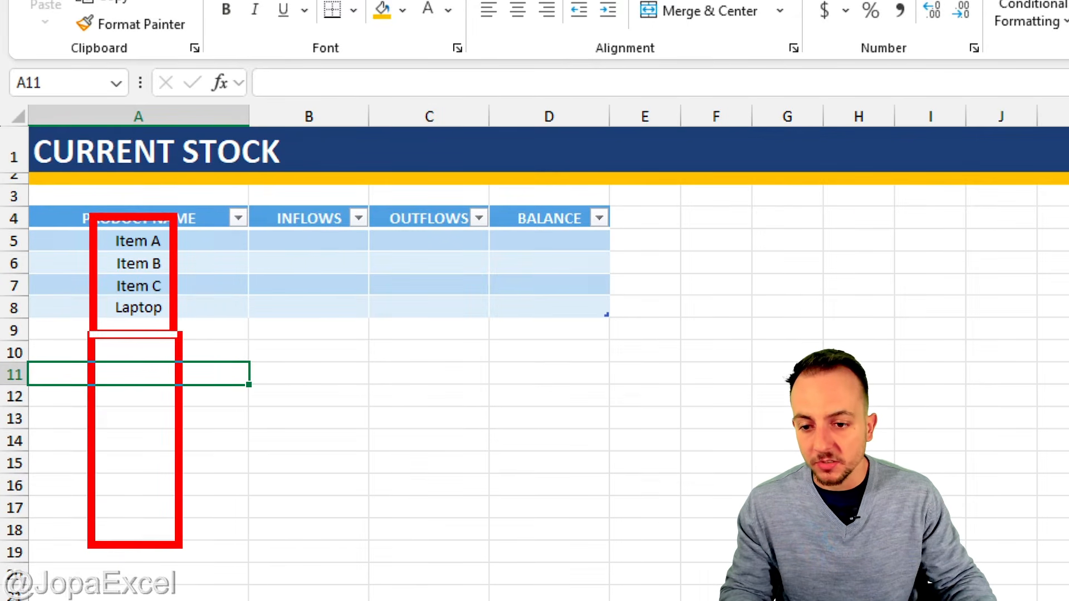
left_click_drag(201, 510, 262, 554)
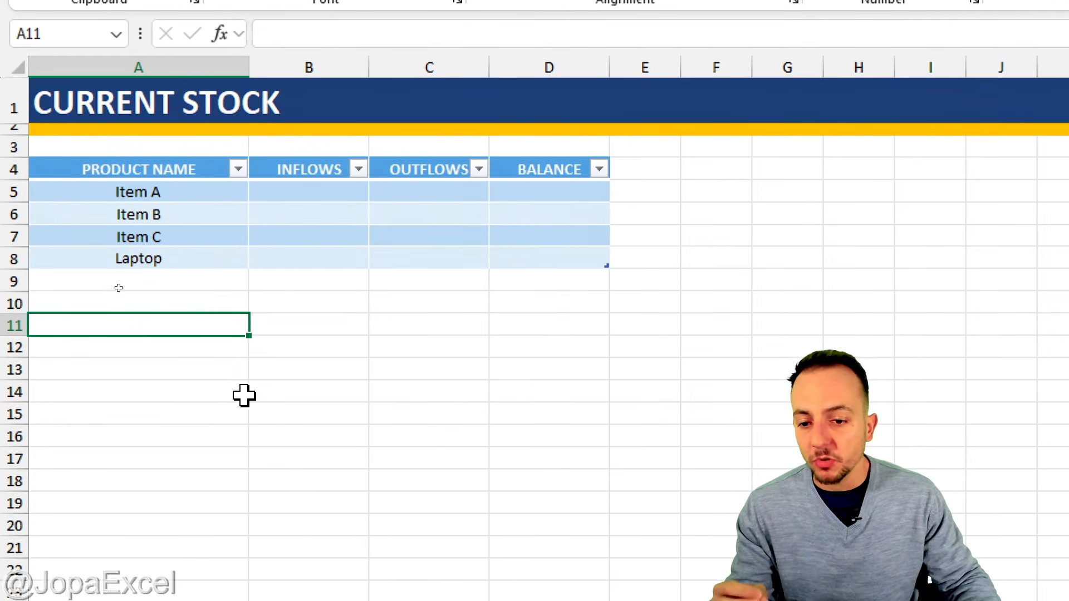
left_click(225, 376)
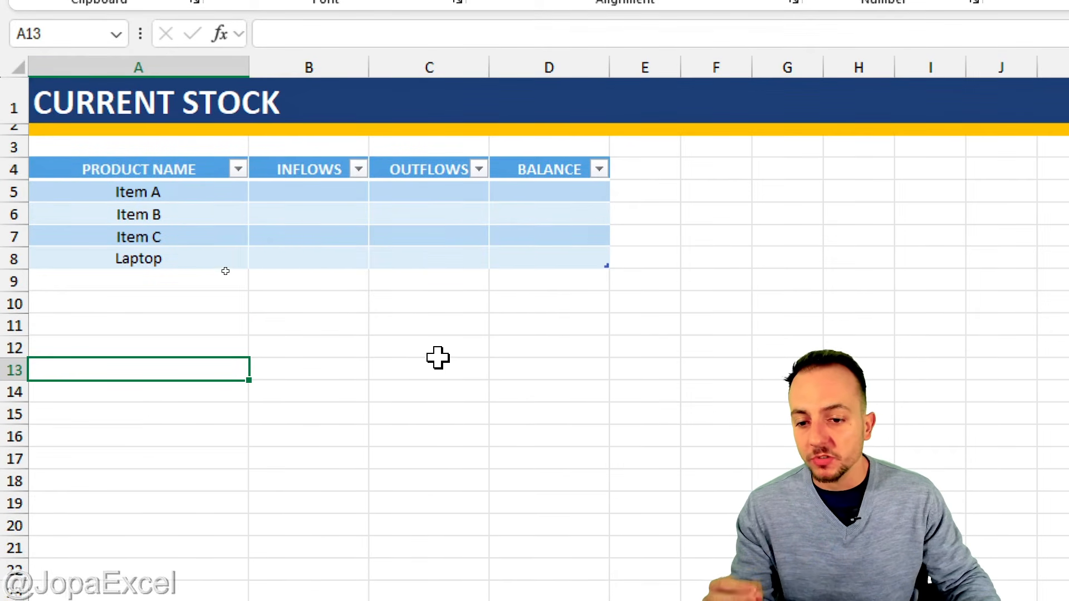
type("IND")
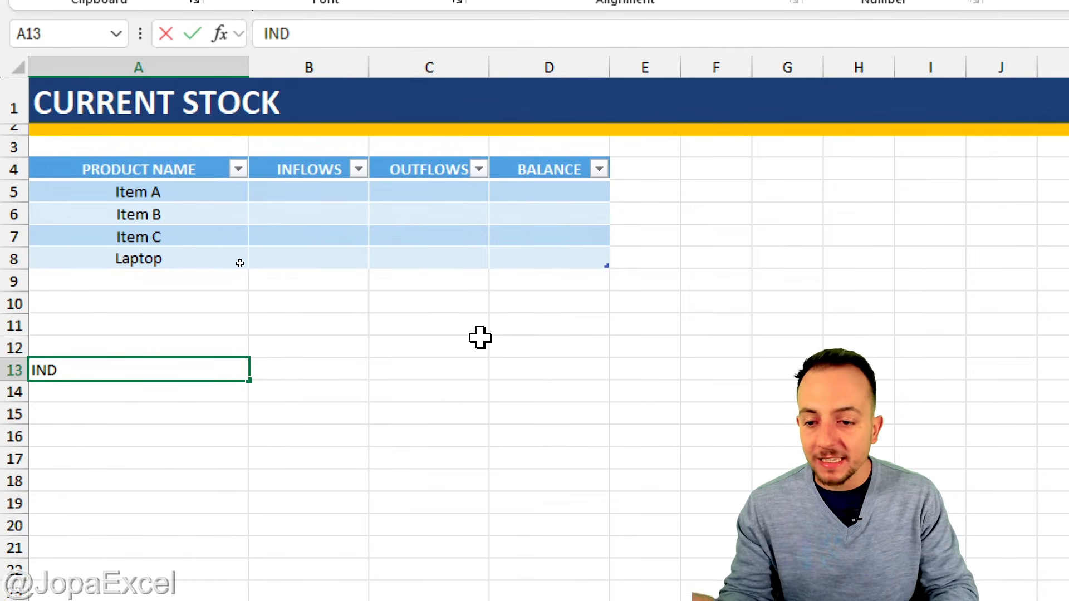
key("Escape")
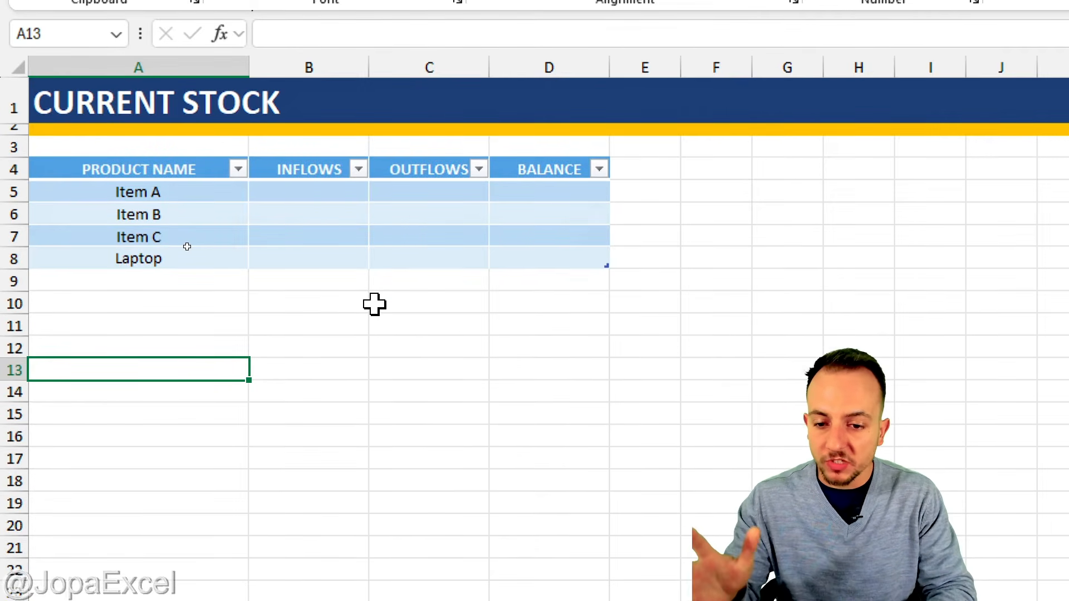
- Build the formula =Table1[PRODUCT NAME] in the empty cell B12 by referencing the product names A5:A8
left_click(308, 340)
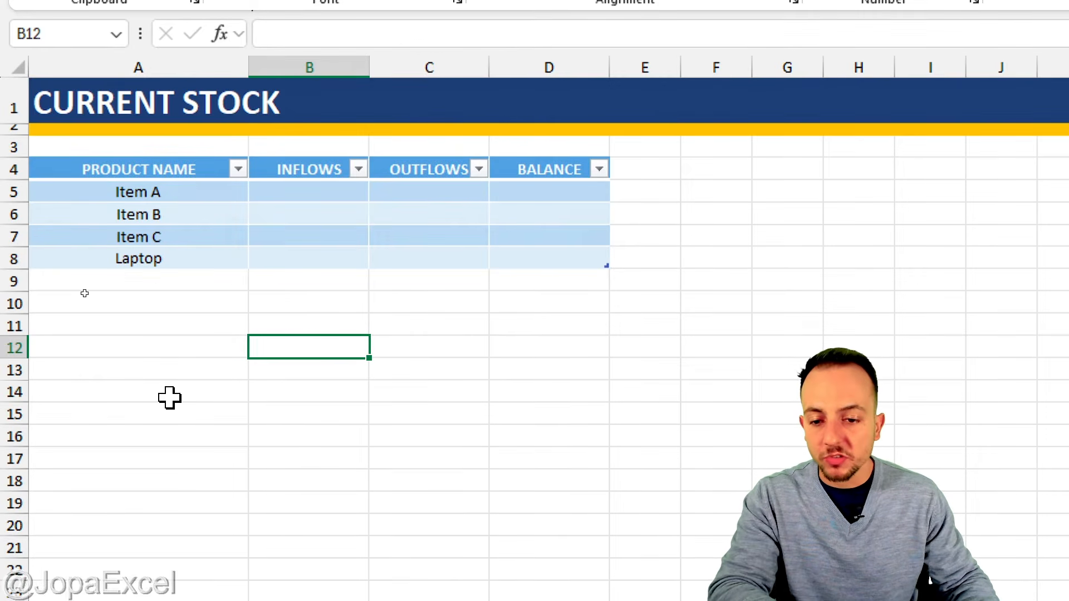
type("=")
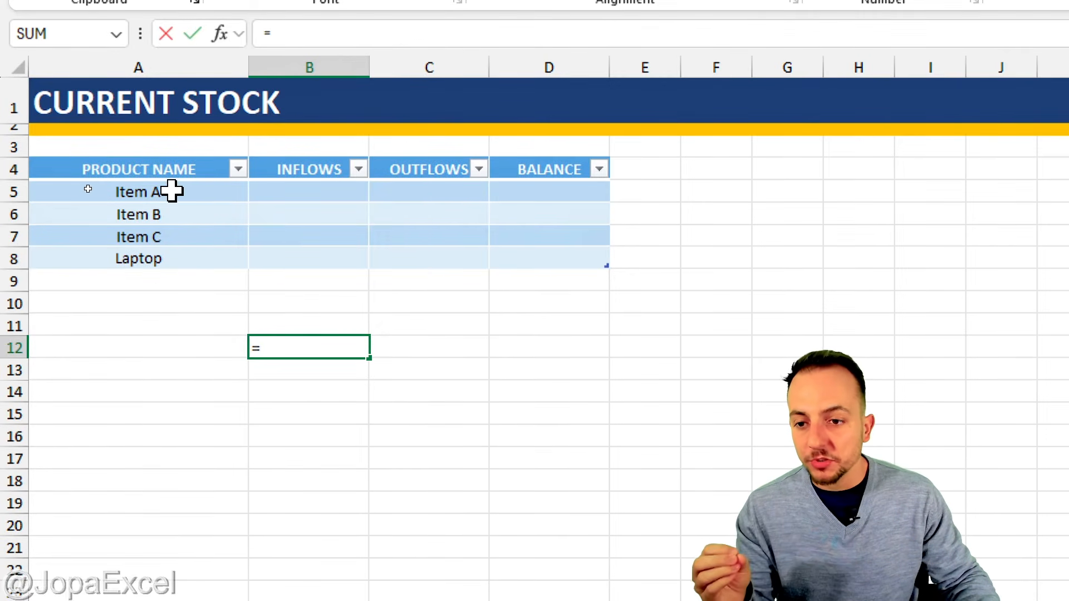
left_click_drag(171, 191, 178, 257)
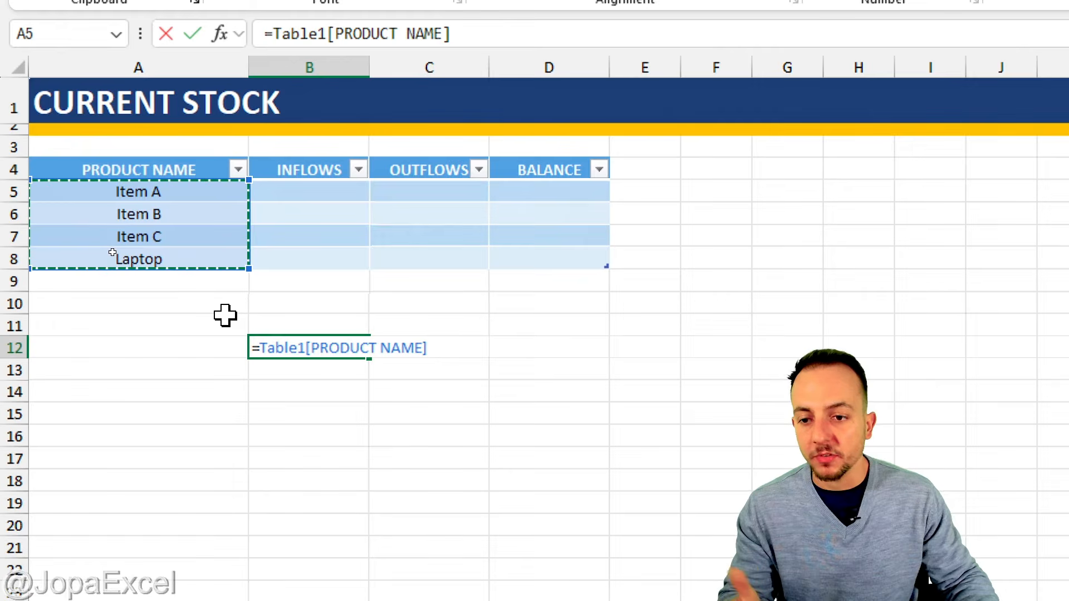
key("ctrl+2")
mouse_move(179, 142)
left_mouse_down()
mouse_move(73, 148)
mouse_move(201, 140)
mouse_move(177, 142)
left_mouse_up()
left_click_drag(231, 195, 310, 235)
key("ctrl+z")
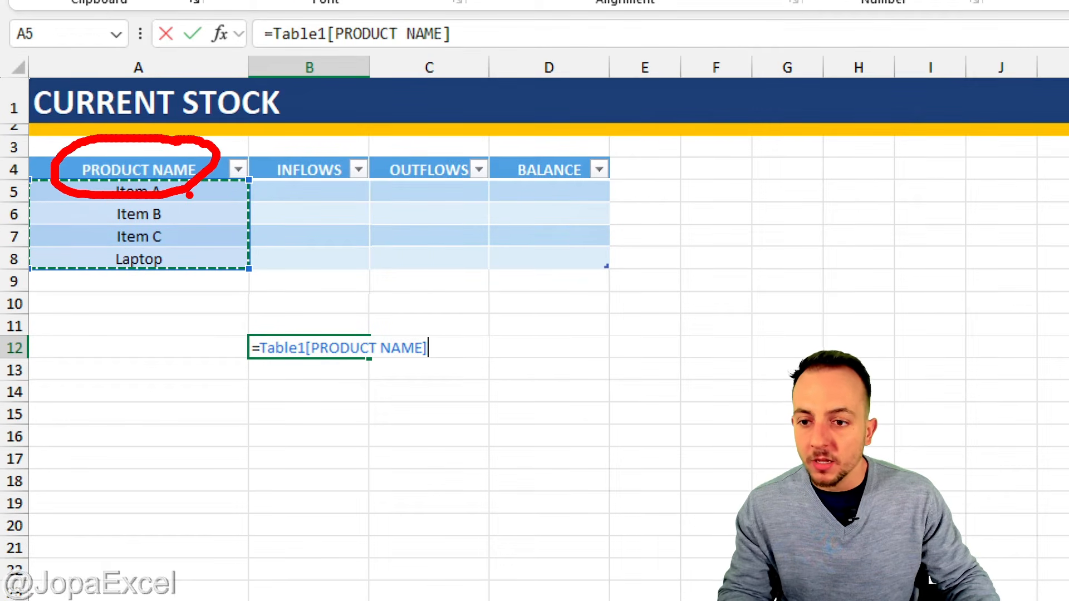
key("ctrl+z")
left_click_drag(292, 367, 318, 436)
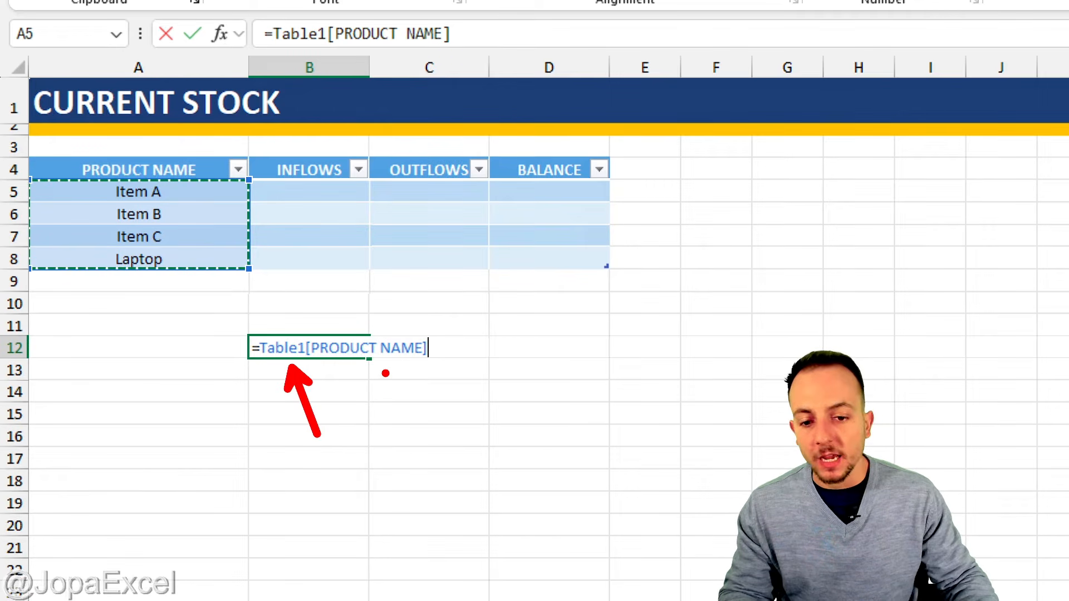
left_click_drag(386, 373, 466, 491)
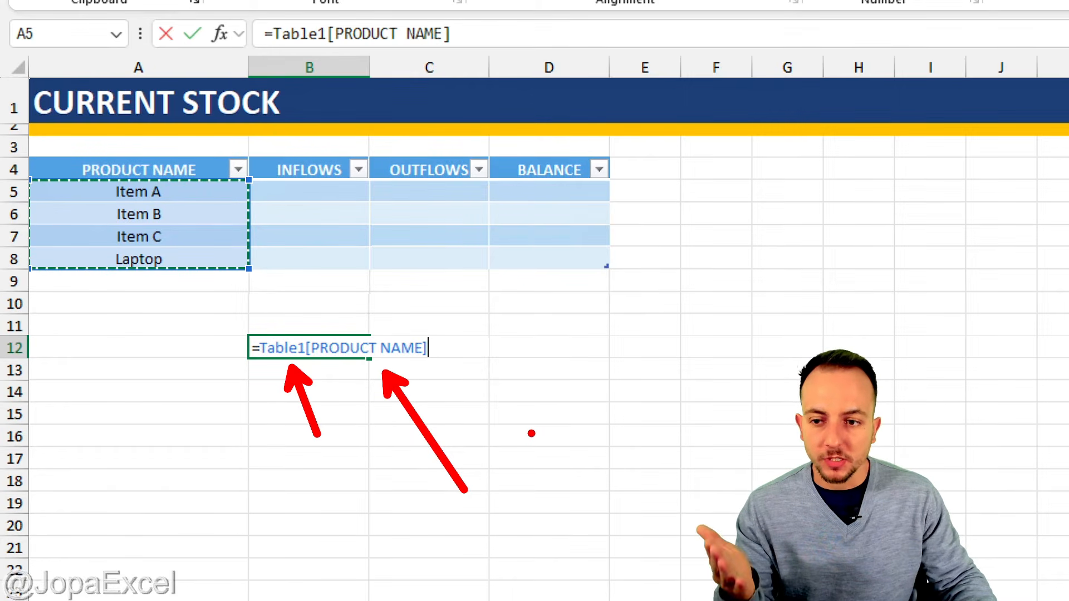
key("Escape")
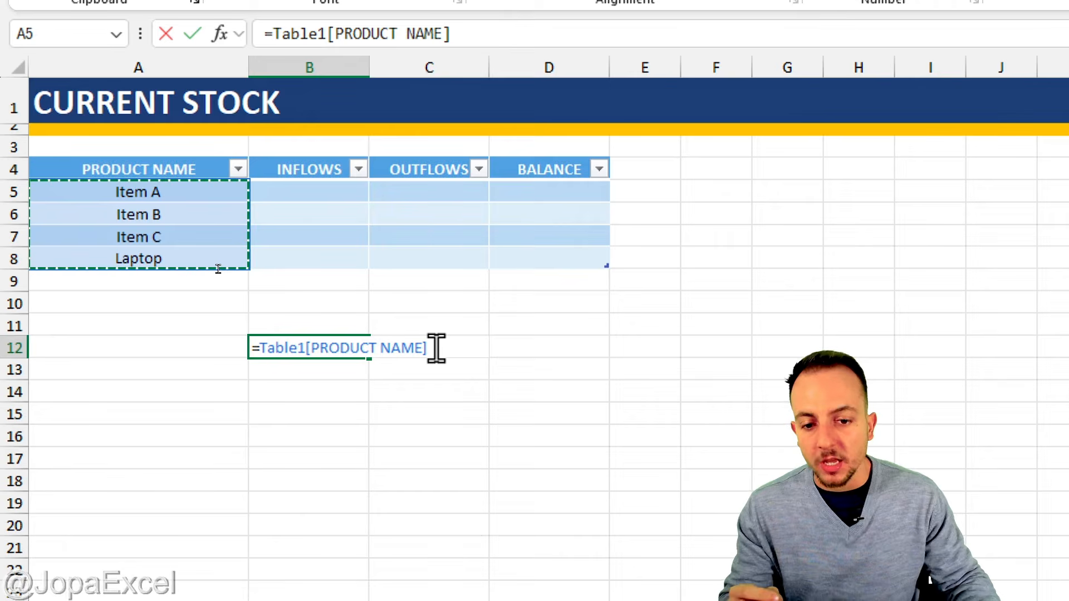
- Select the reference Table1[PRODUCT NAME], without the equals sign, in the B12 formula
left_click_drag(436, 348, 262, 375)
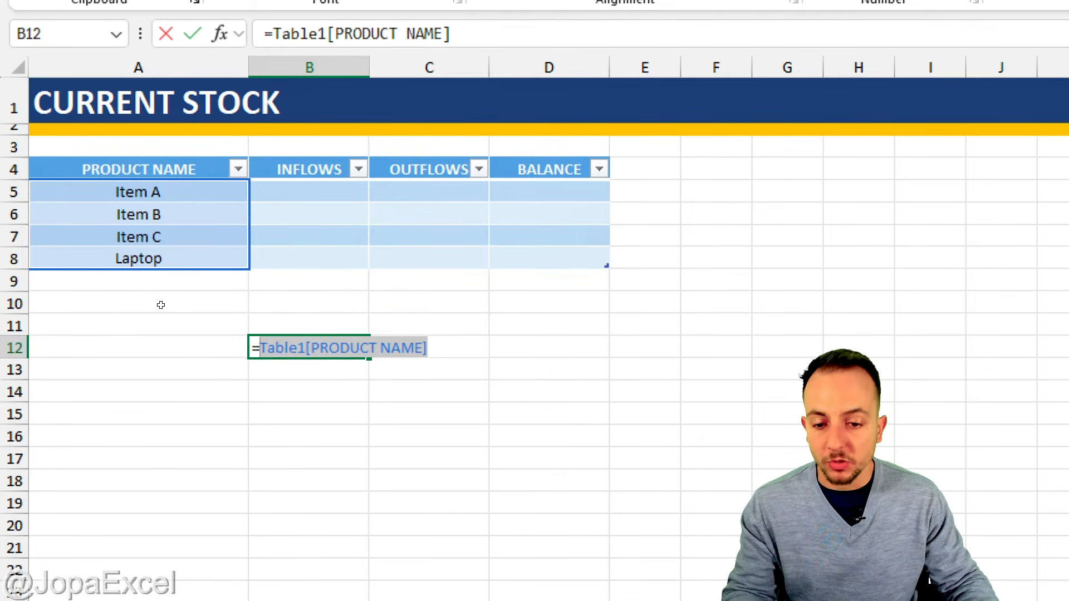
- Copy the reference Table1[PRODUCT NAME] from the formula in cell B12 and abandon the cell edit
type("tCTRL C")
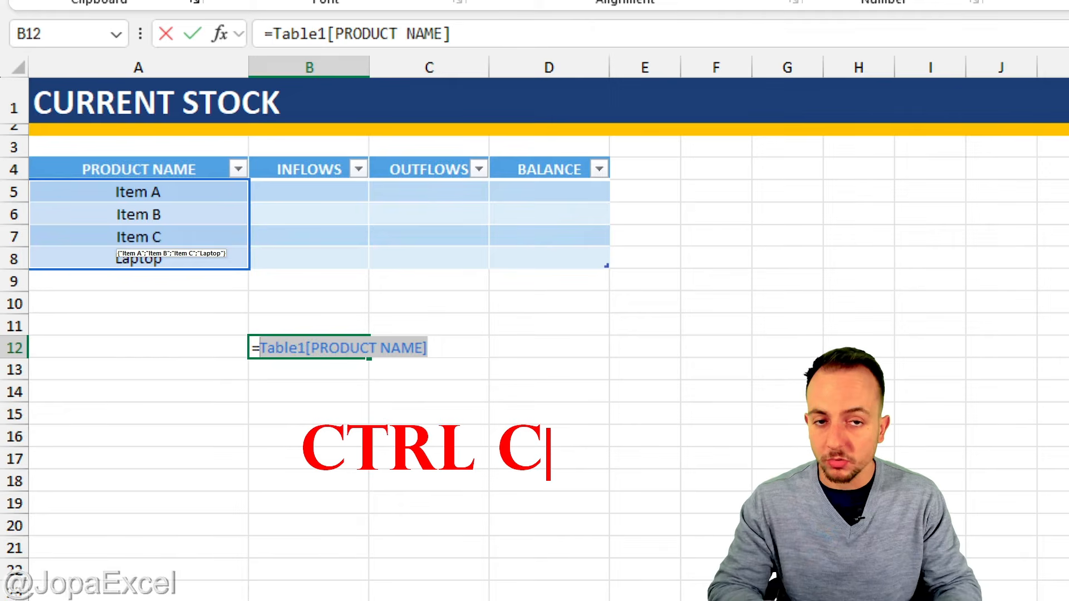
key("Escape")
key("Escape")
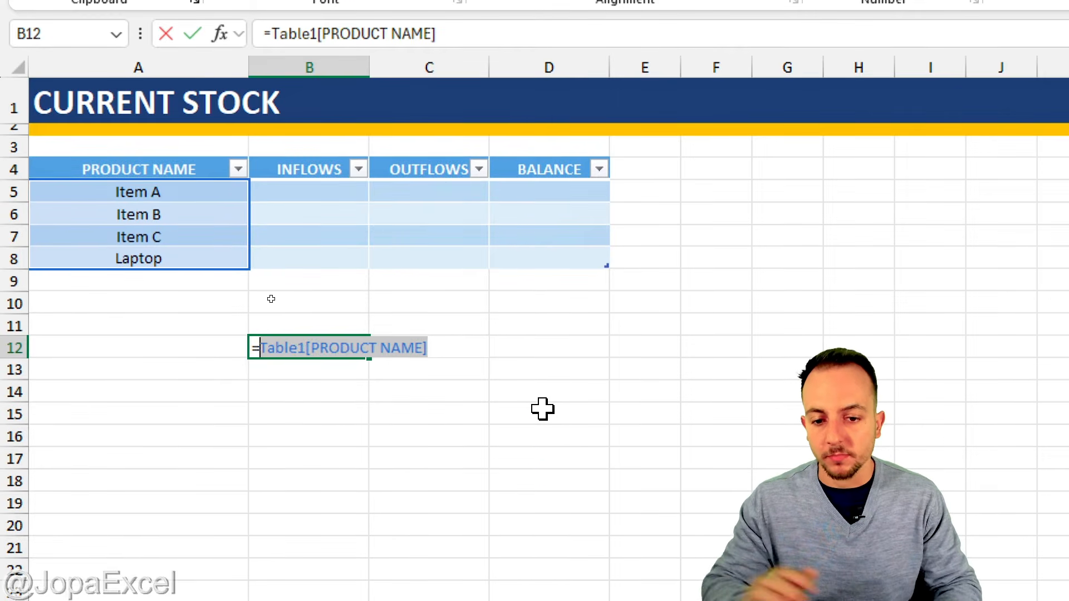
key("ctrl+2")
type("tESC")
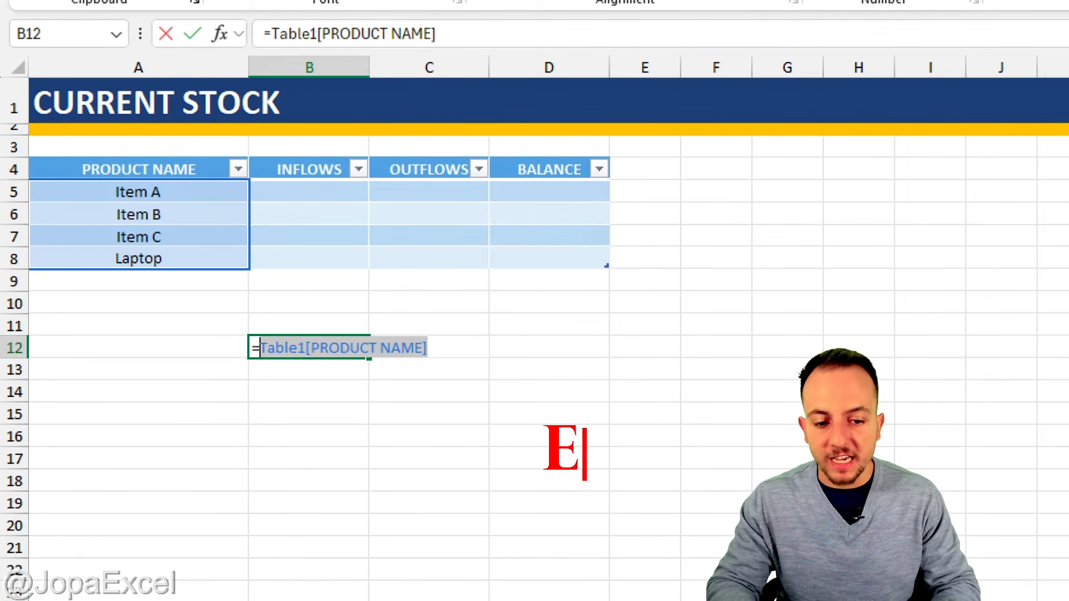
key("Escape")
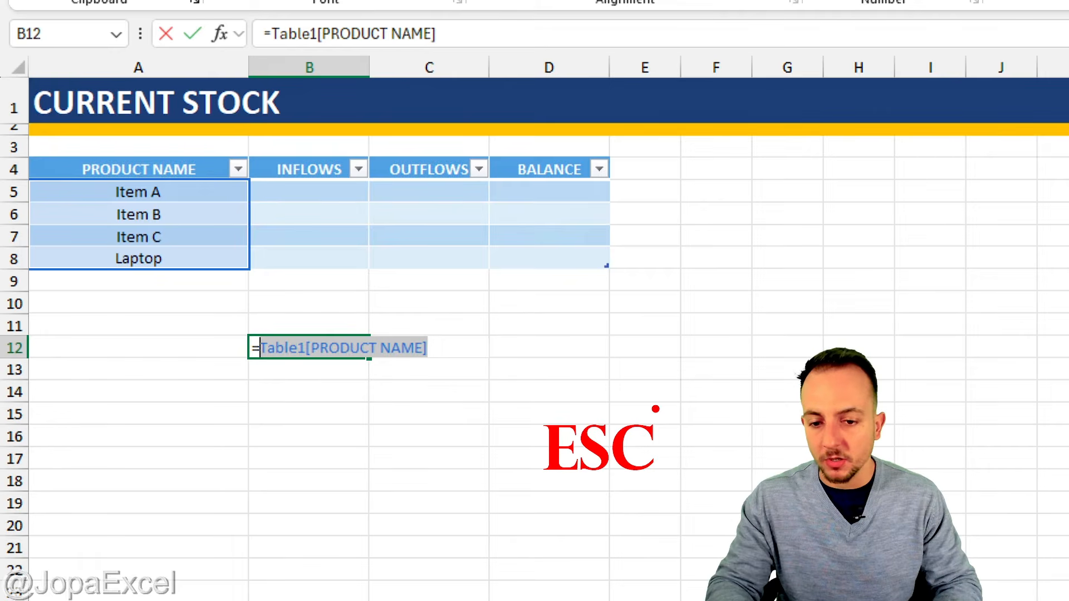
key("Escape")
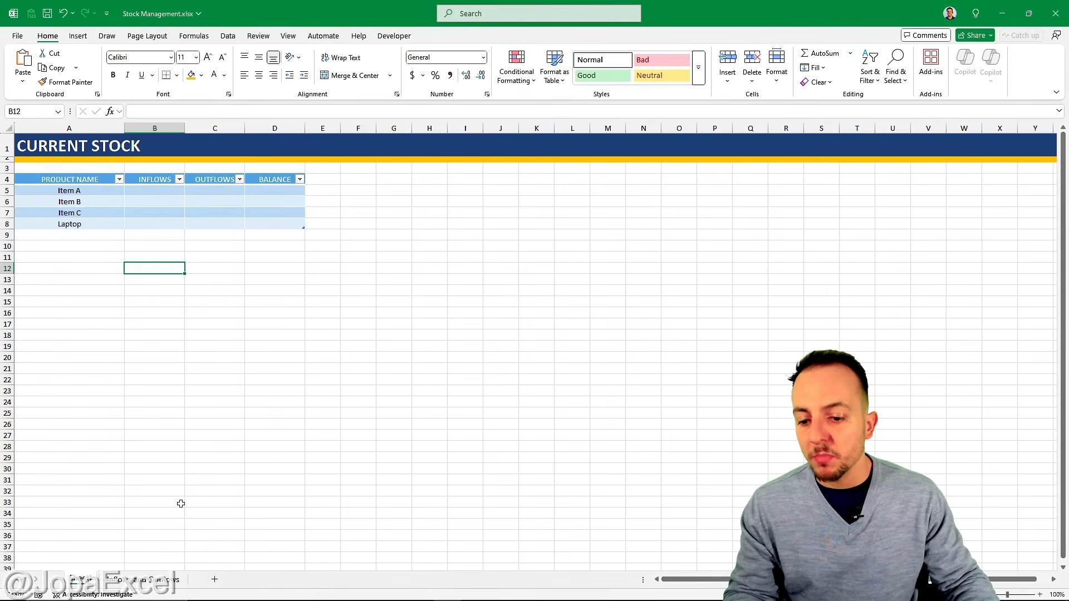
- On the Purchases and Sales sheet, start a data validation rule for cell C5 that allows a List
left_click(167, 578)
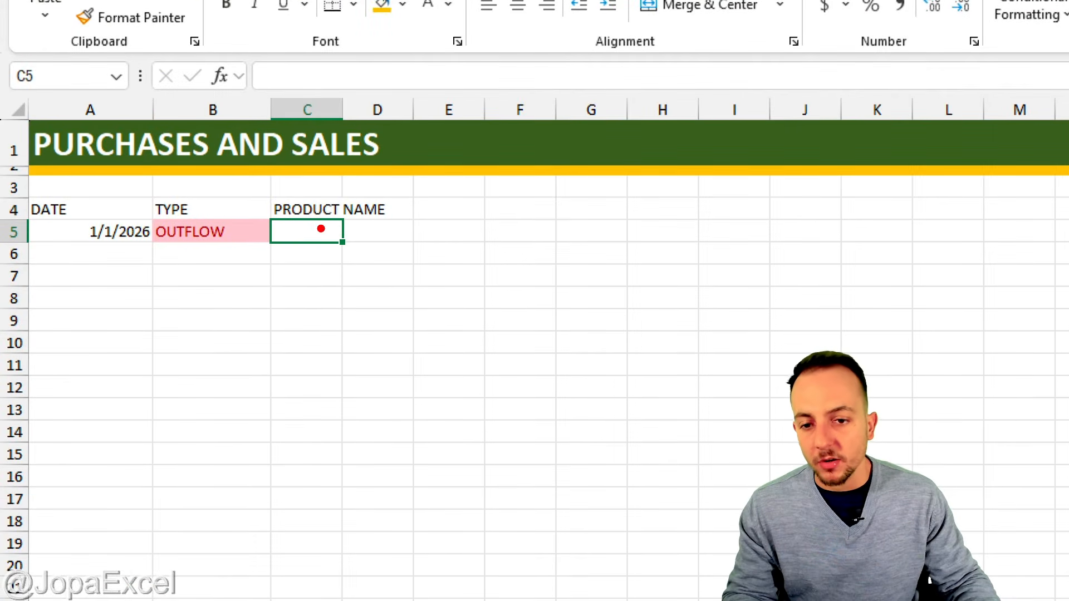
mouse_move(321, 228)
left_mouse_down()
mouse_move(289, 212)
mouse_move(334, 258)
mouse_move(332, 218)
left_mouse_up()
left_click_drag(356, 265, 411, 319)
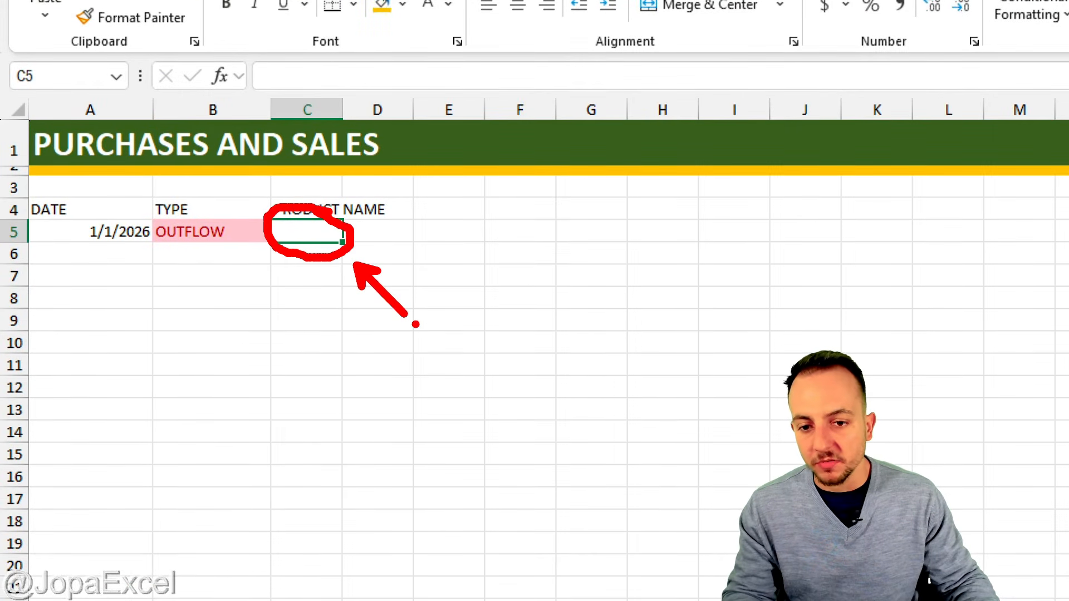
key("Escape")
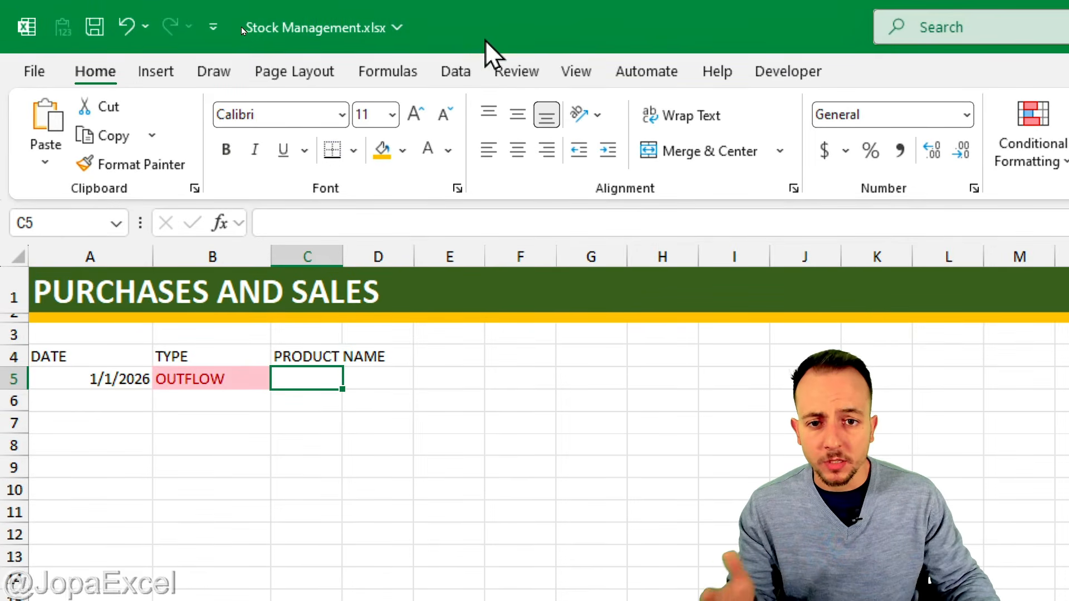
left_click(464, 76)
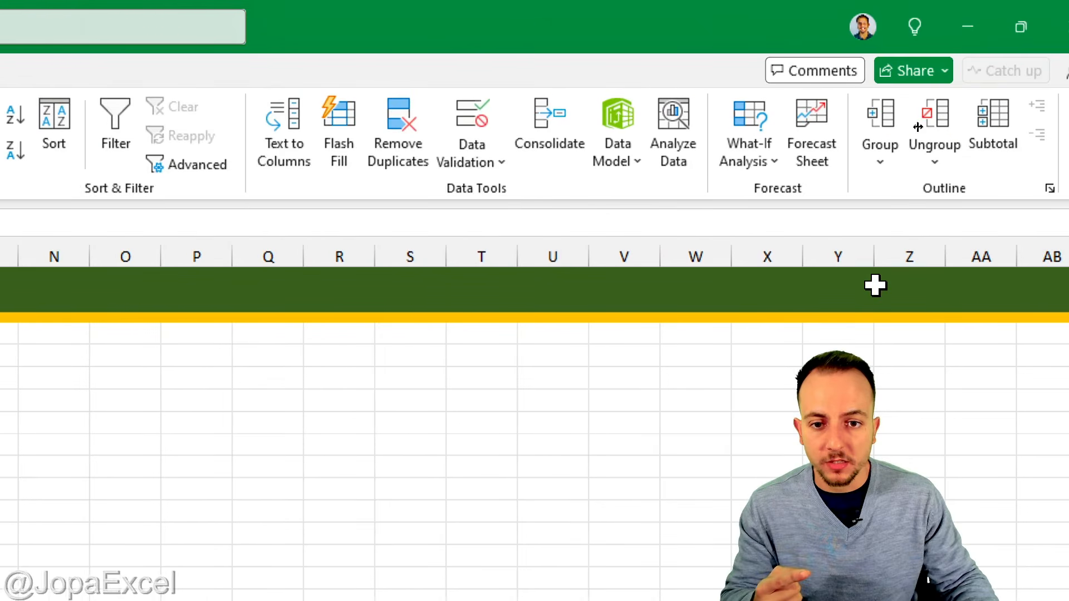
left_click(460, 149)
left_click(504, 196)
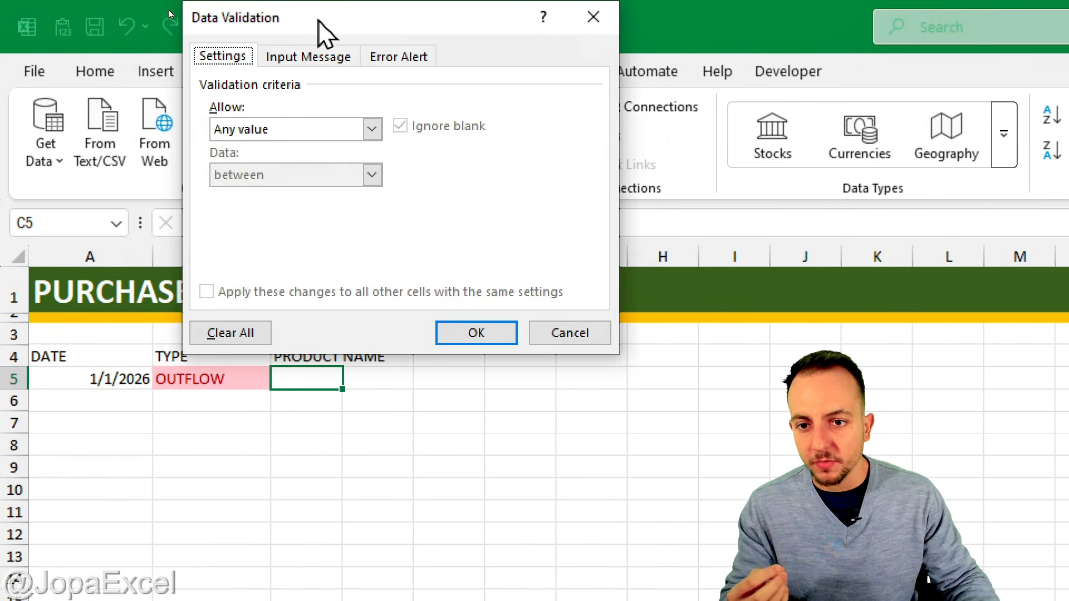
left_click_drag(326, 33, 590, 121)
left_click(523, 217)
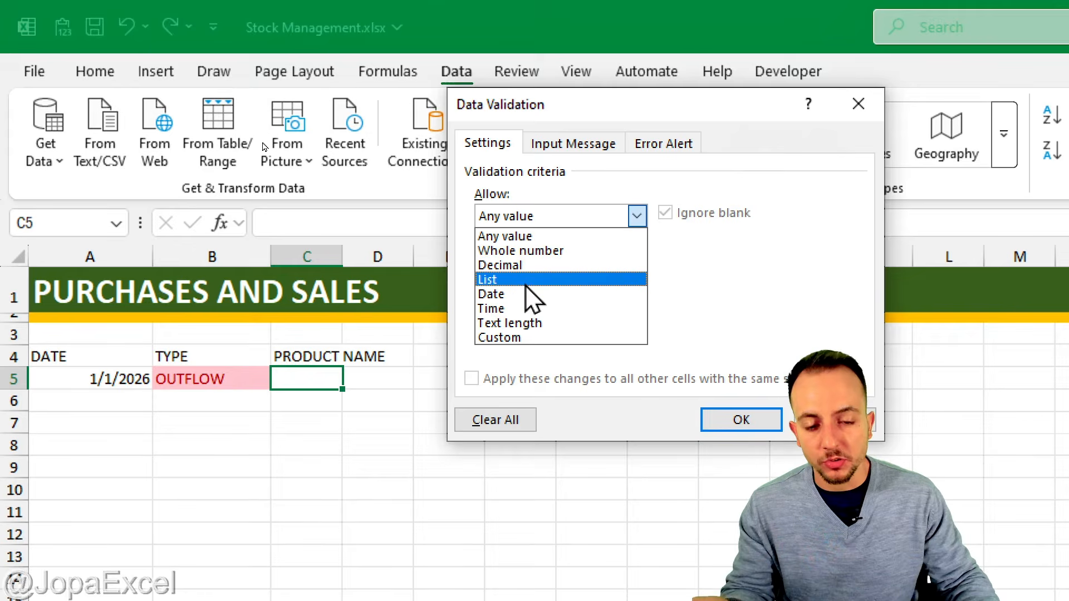
left_click(526, 281)
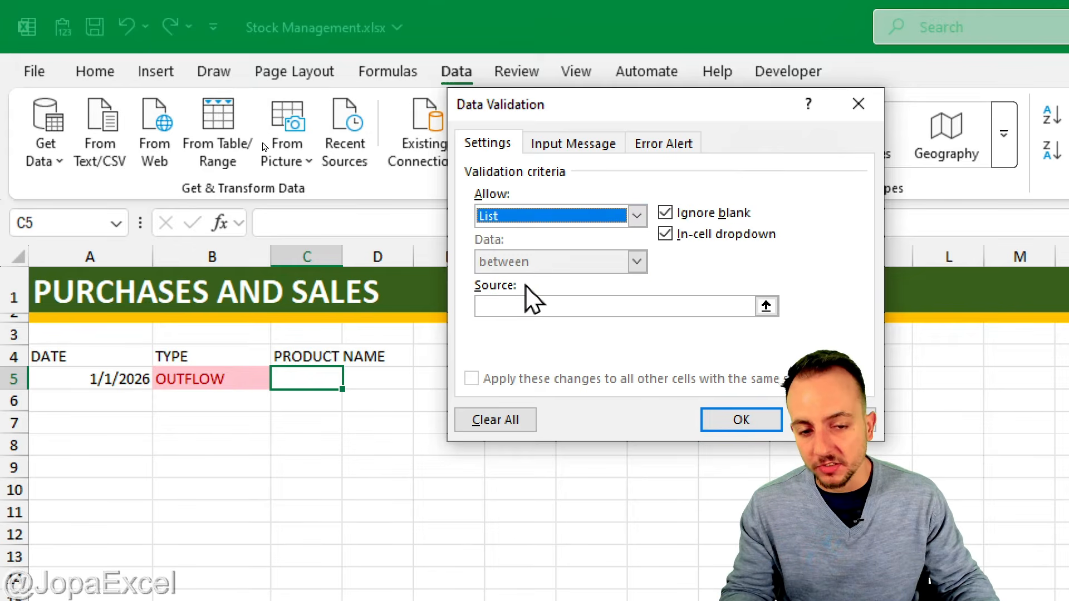
- Set the validation list's source to =INDIRECT("Table1[PRODUCT NAME]") and apply the rule to cell C5
left_click(518, 315)
mouse_move(511, 323)
left_mouse_down()
mouse_move(525, 351)
mouse_move(572, 349)
left_mouse_up()
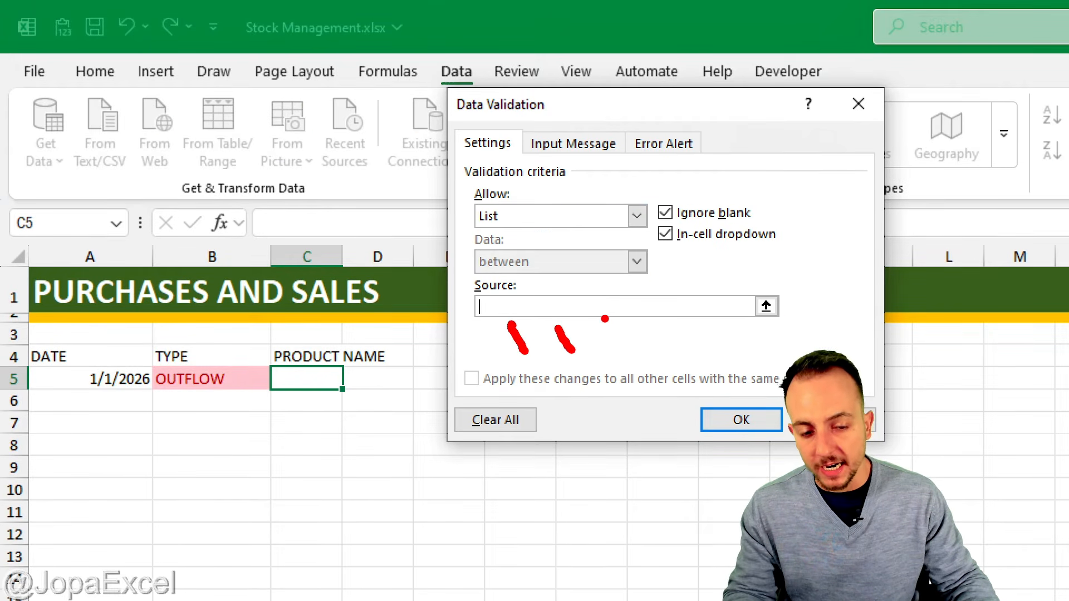
left_click_drag(605, 319, 633, 349)
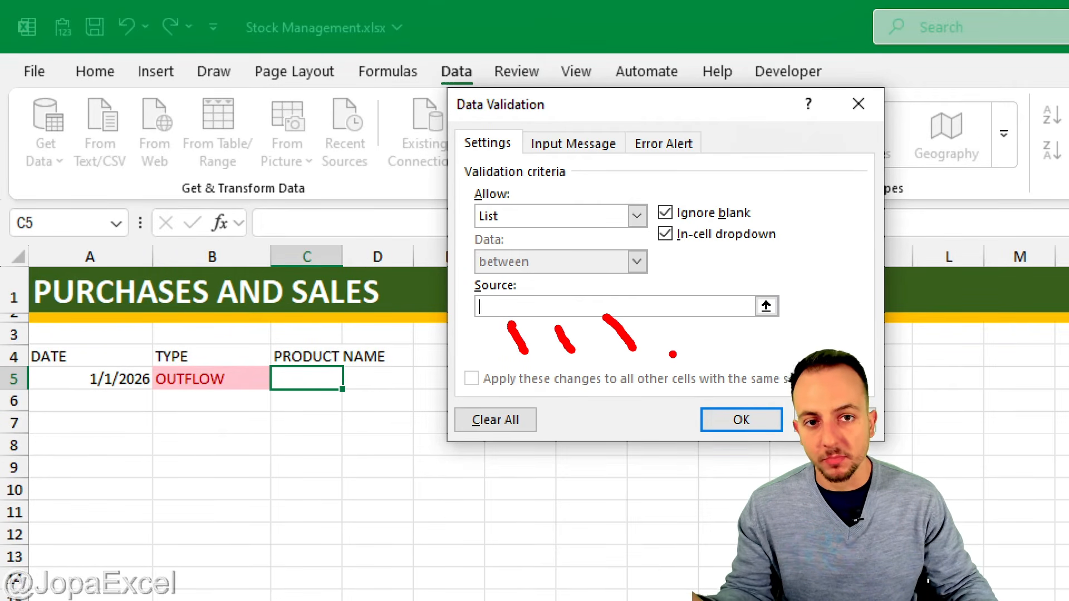
key("Escape")
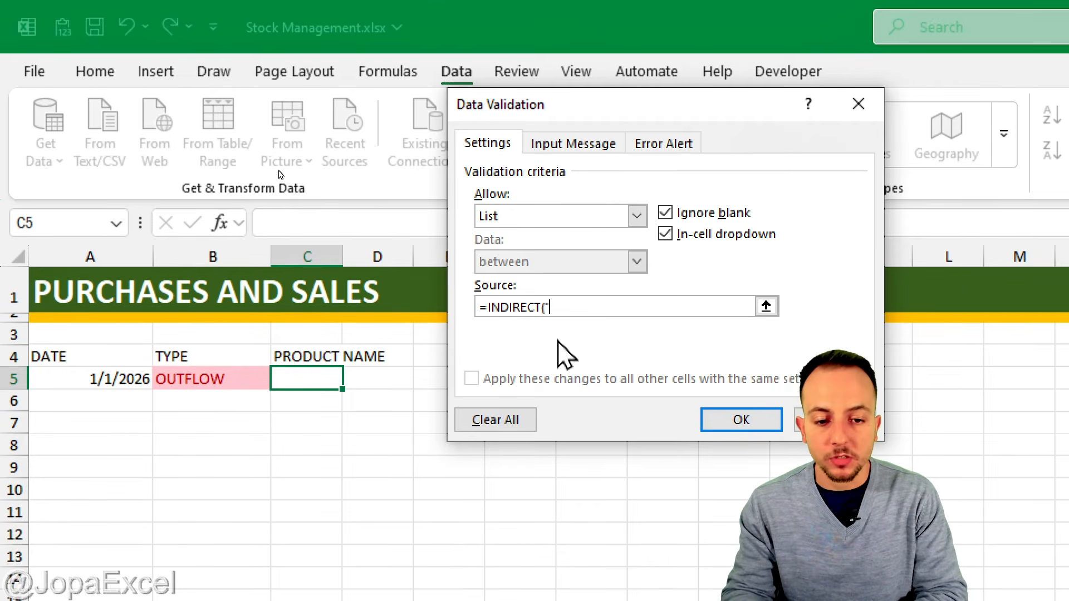
right_click(579, 309)
left_click(626, 376)
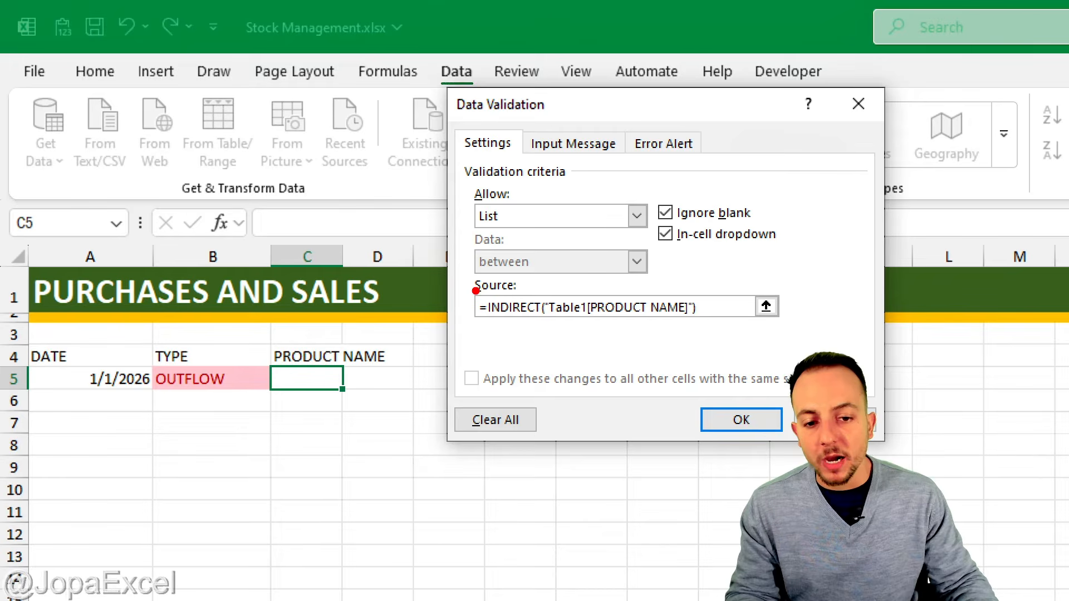
mouse_move(460, 281)
left_mouse_down()
mouse_move(512, 310)
mouse_move(718, 328)
mouse_move(762, 389)
left_mouse_up()
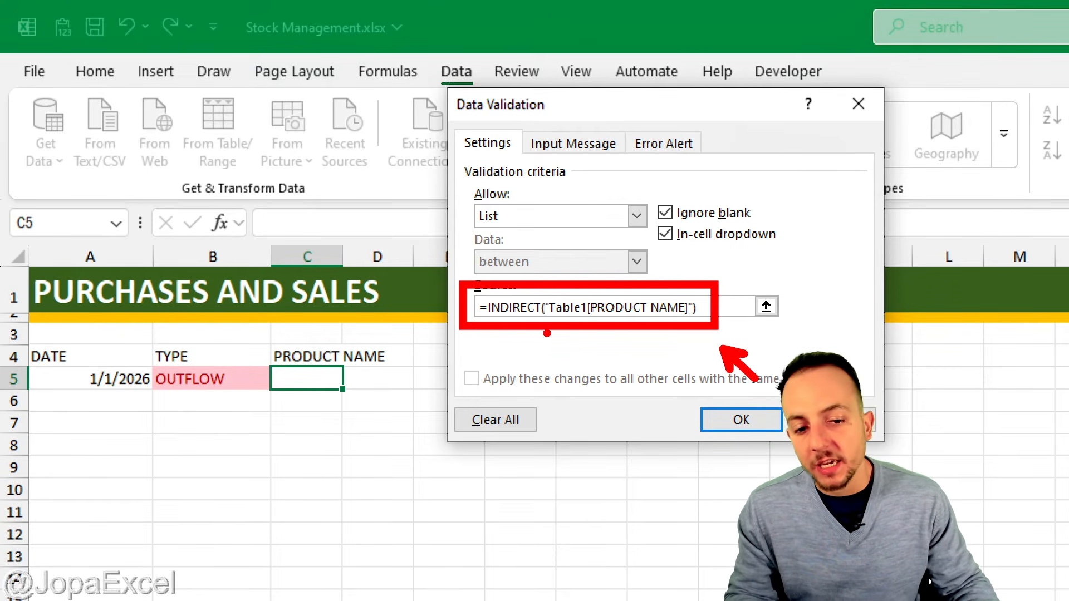
key("e")
left_click_drag(513, 326, 511, 398)
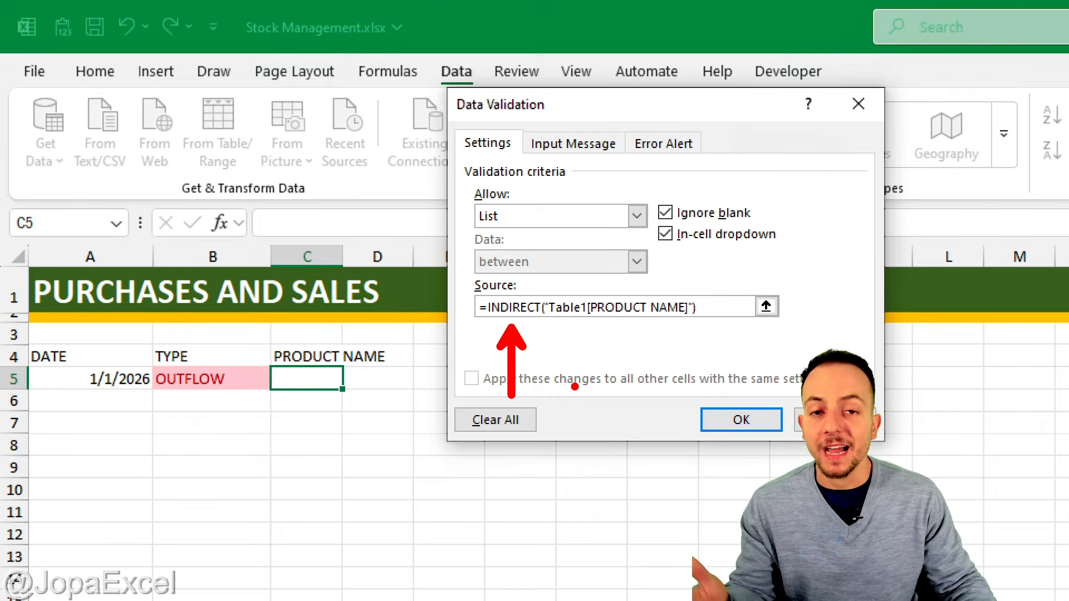
key("e")
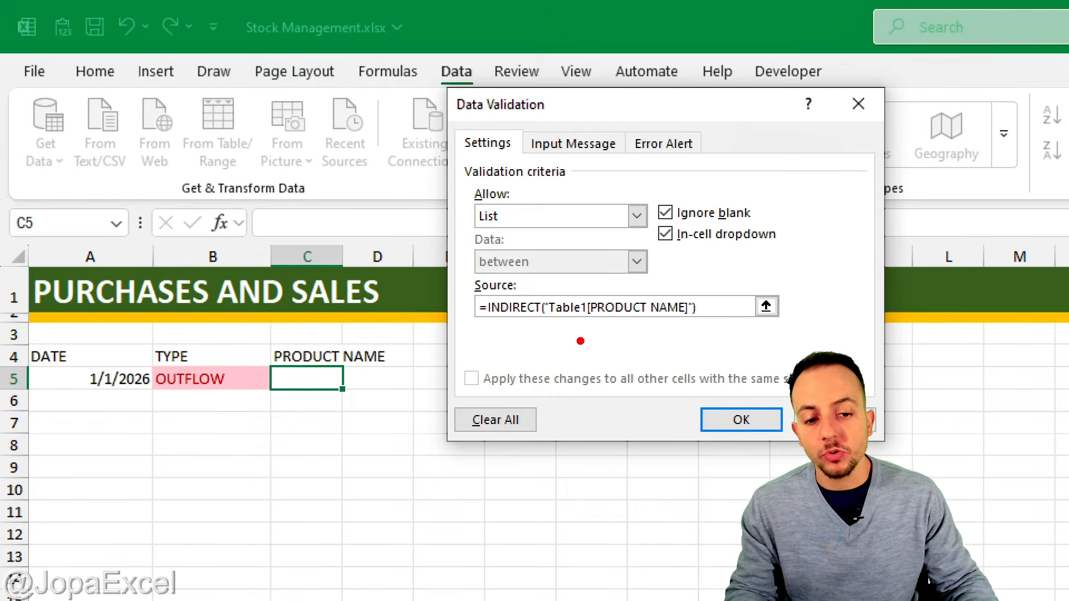
left_click_drag(548, 322, 708, 321)
mouse_move(682, 281)
left_mouse_down()
mouse_move(521, 307)
mouse_move(708, 348)
mouse_move(665, 277)
left_mouse_up()
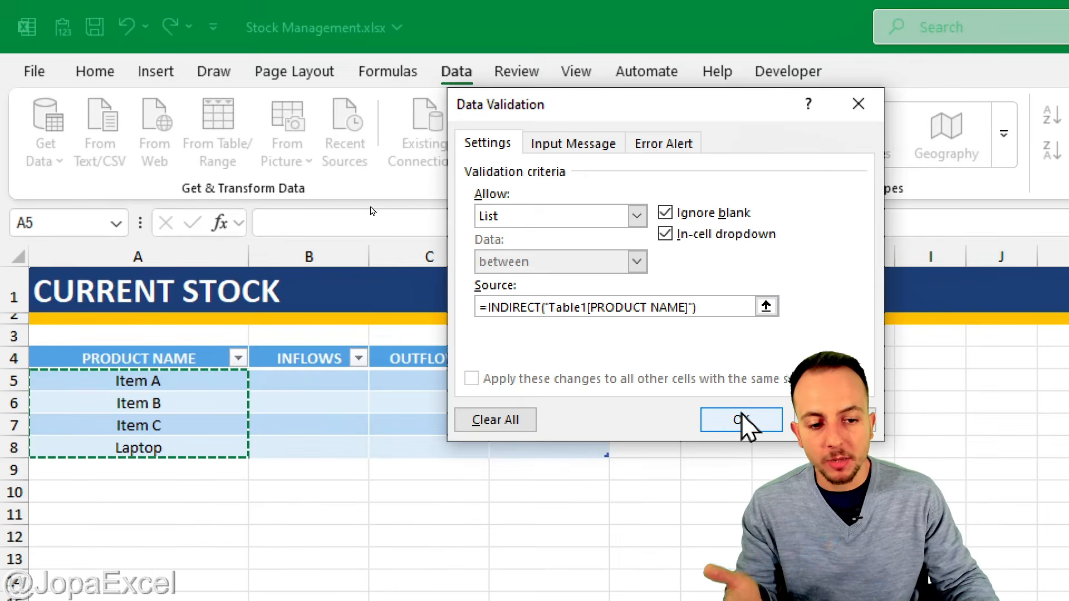
left_click(743, 426)
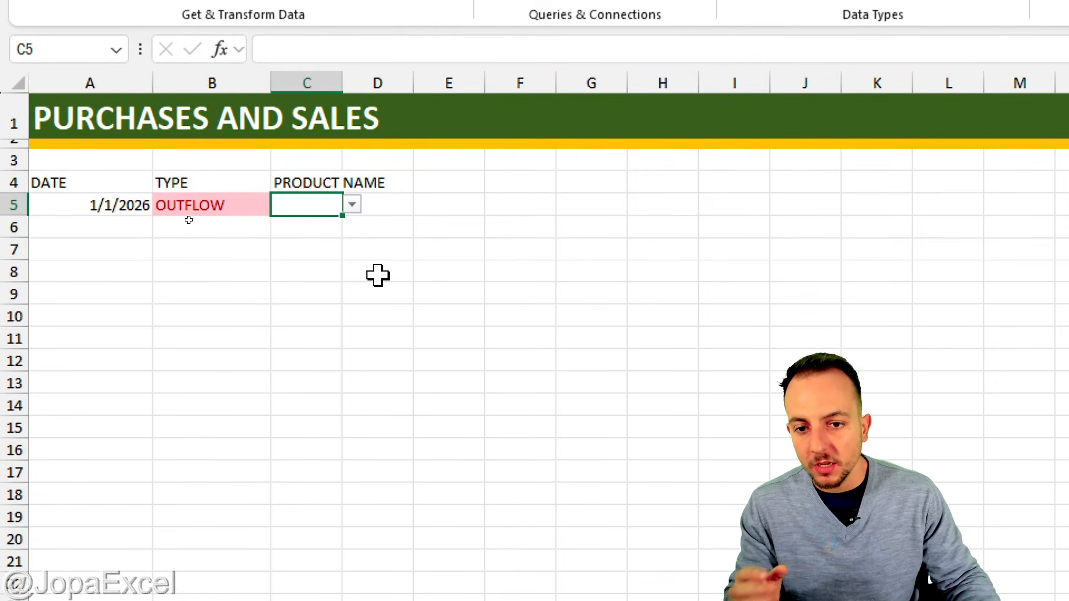
- Check the product options offered by the drop-down list in cell C5 without choosing one
left_click(303, 268)
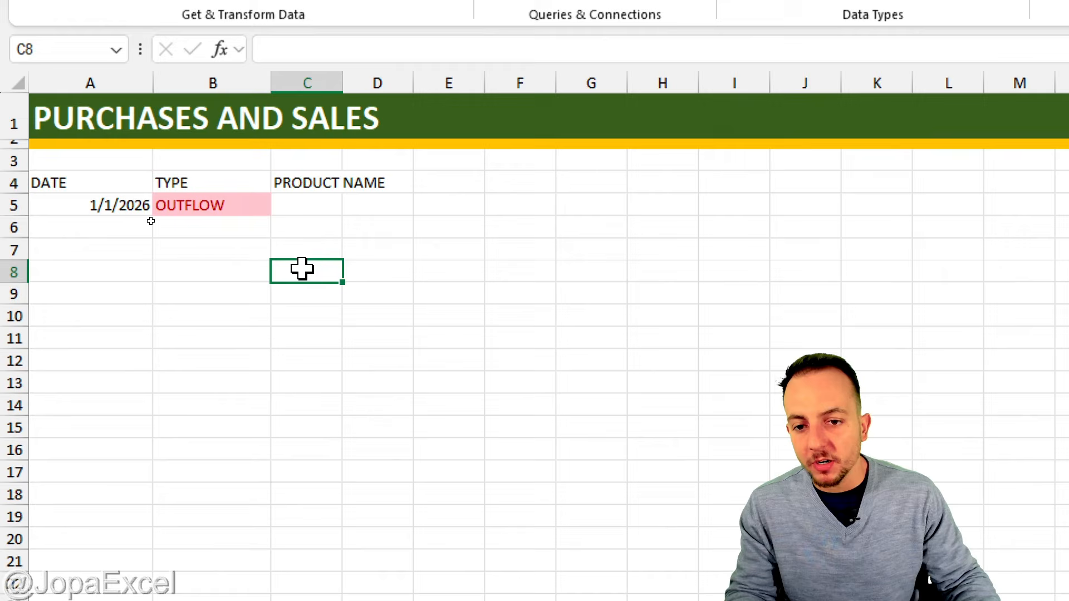
left_click(331, 205)
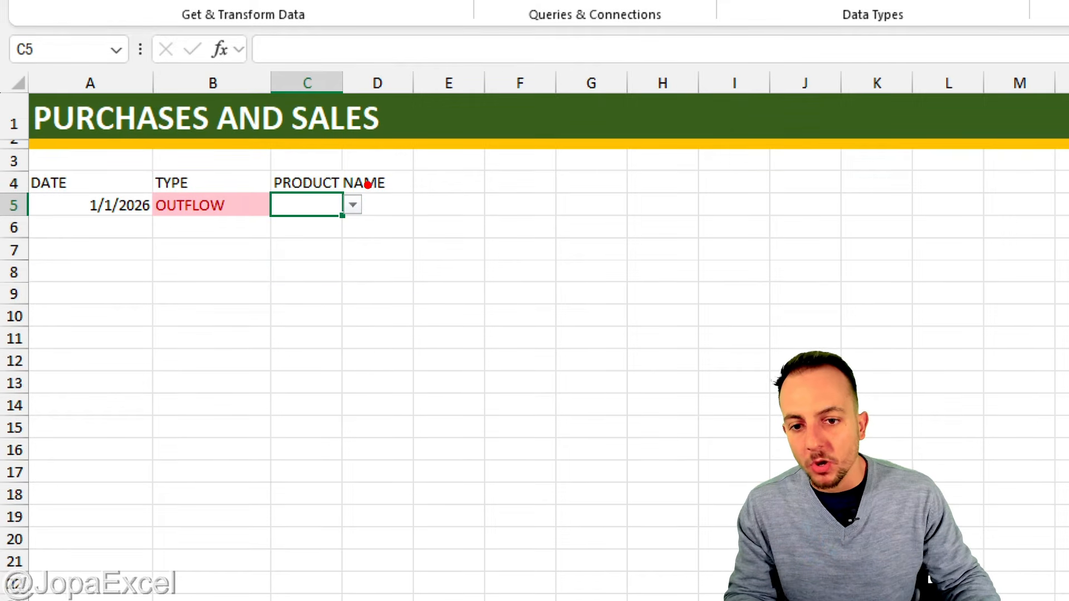
mouse_move(367, 185)
left_mouse_down()
mouse_move(389, 196)
mouse_move(362, 174)
left_mouse_up()
mouse_move(398, 253)
left_mouse_down()
mouse_move(414, 240)
mouse_move(443, 291)
left_mouse_up()
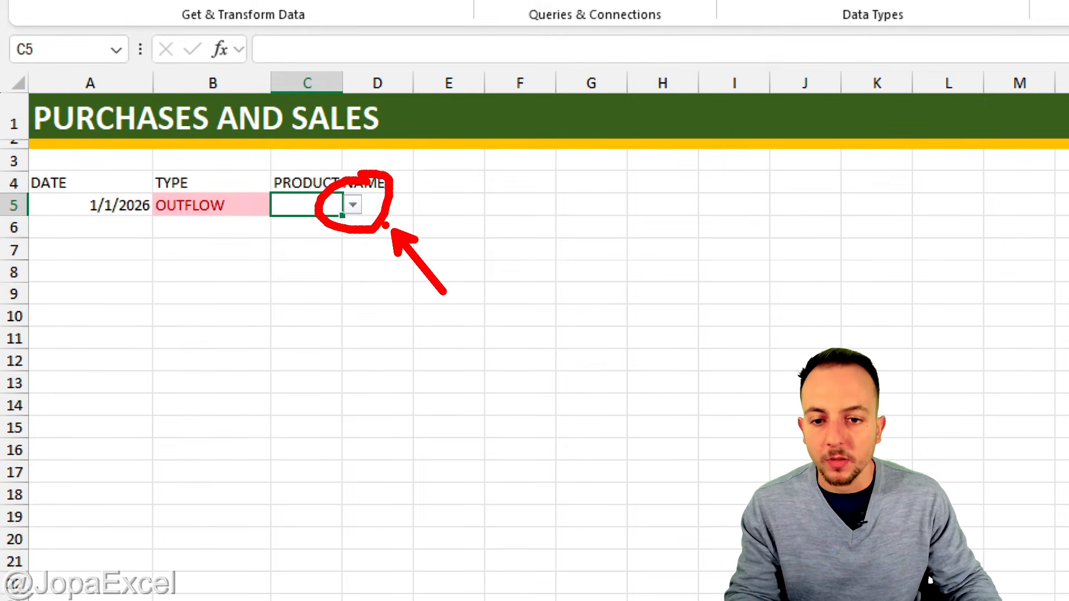
key("Escape")
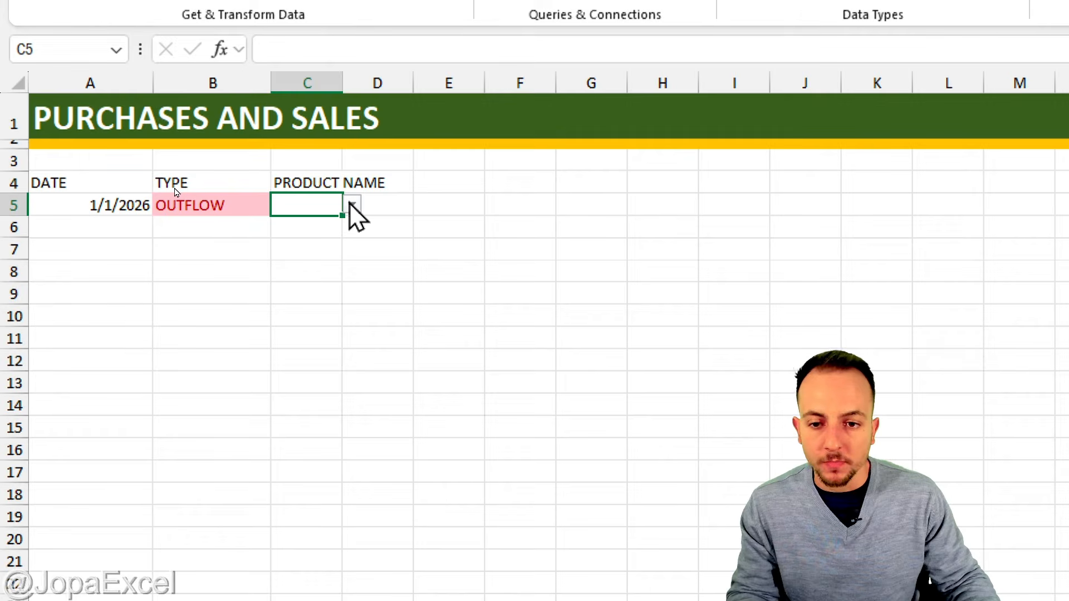
left_click(351, 205)
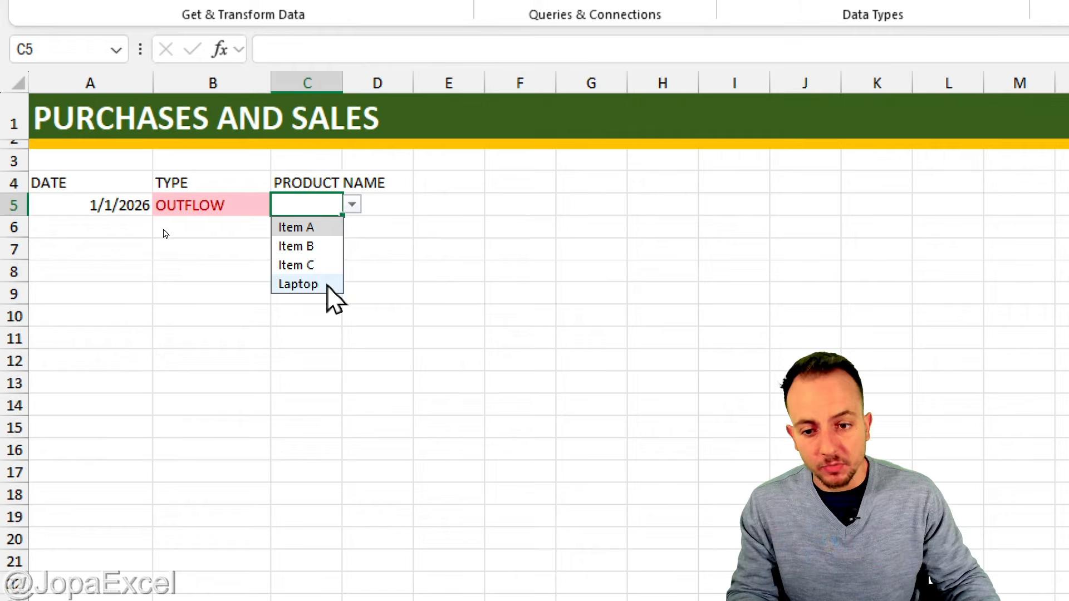
left_click(320, 316)
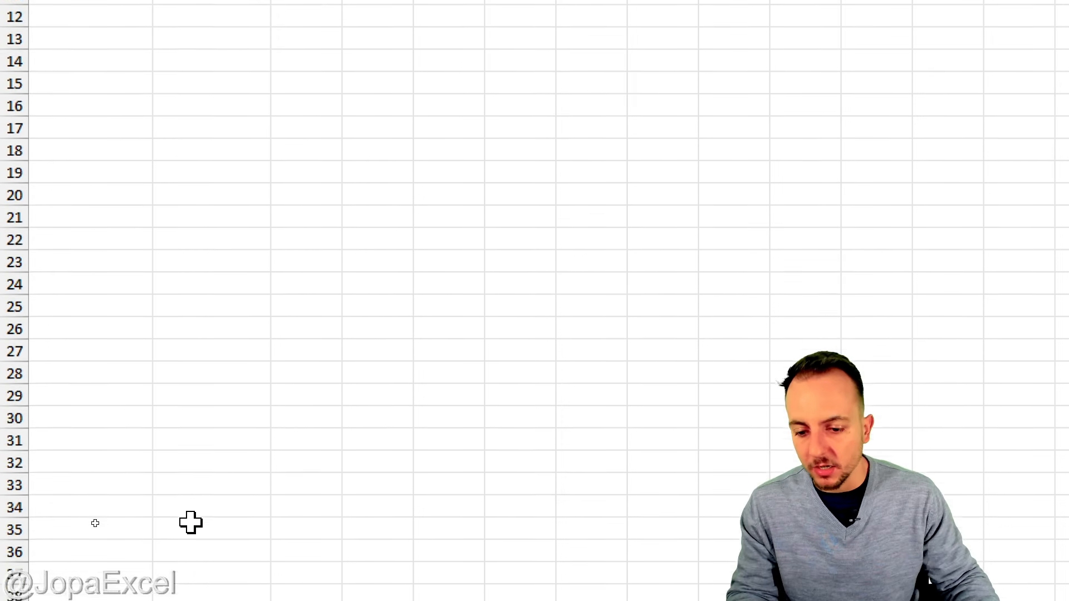
- Add "New Item" as a product in cell A9, directly below Laptop in the Current Stock table
left_click(167, 557)
left_click(188, 277)
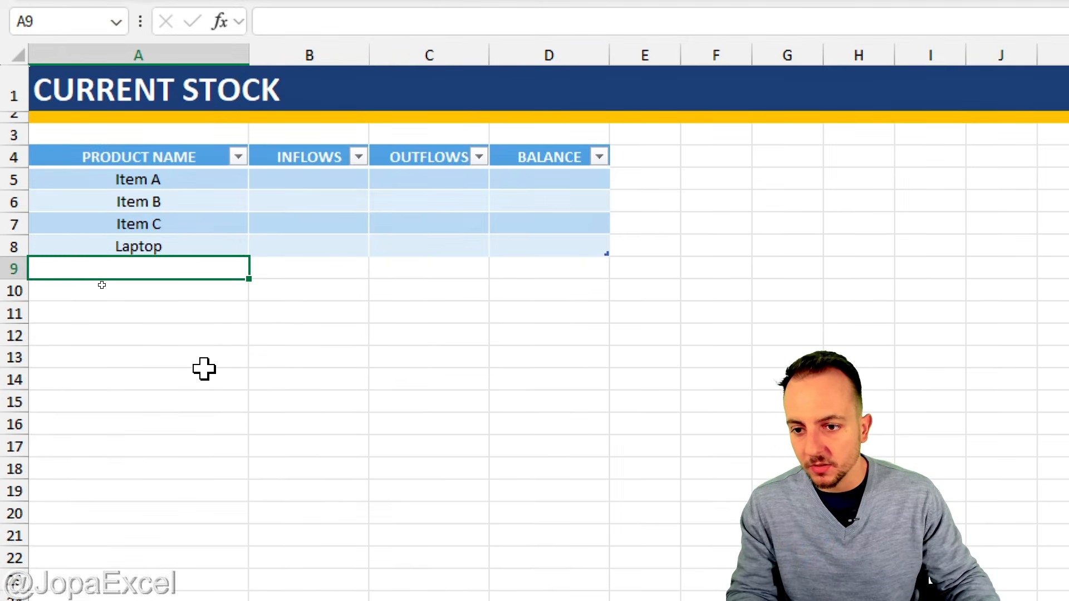
type("New Item")
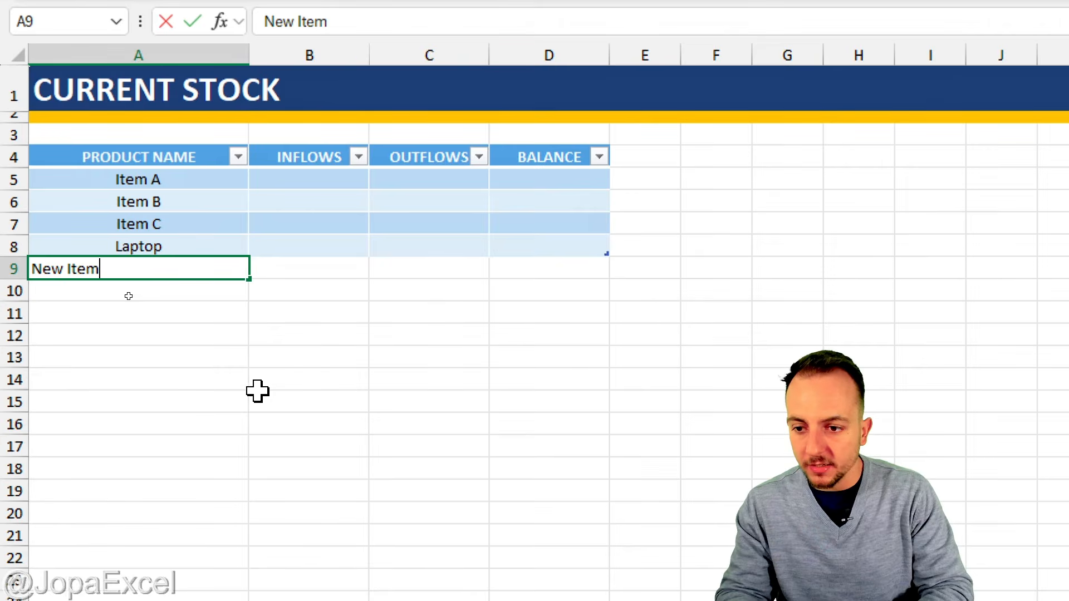
key("Return")
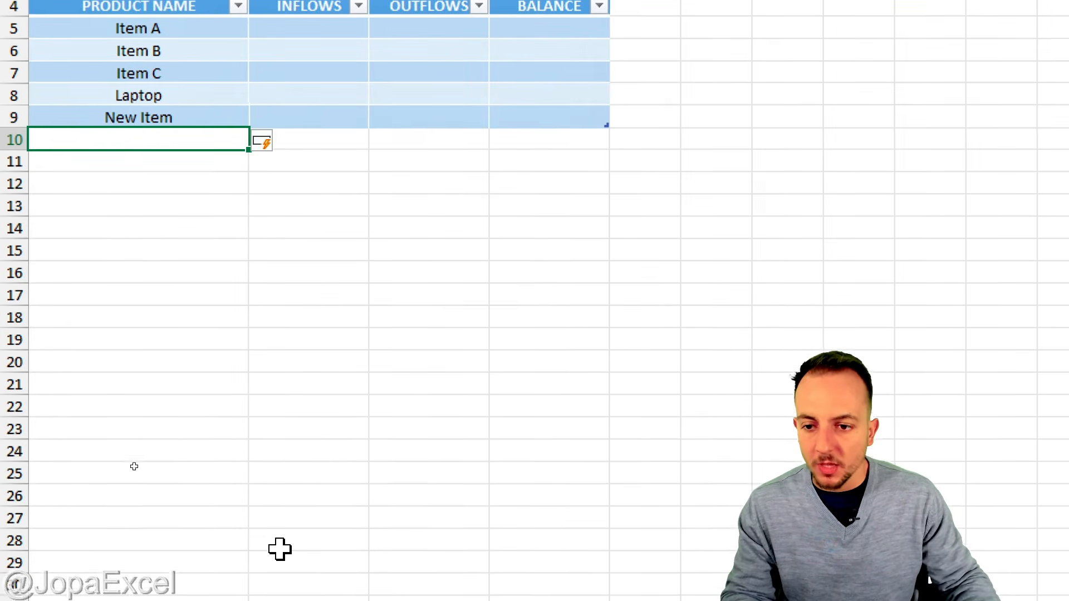
- Choose New Item from the product list in C5 of the Purchases and Sales sheet and widen column C to fit its header
left_click(273, 566)
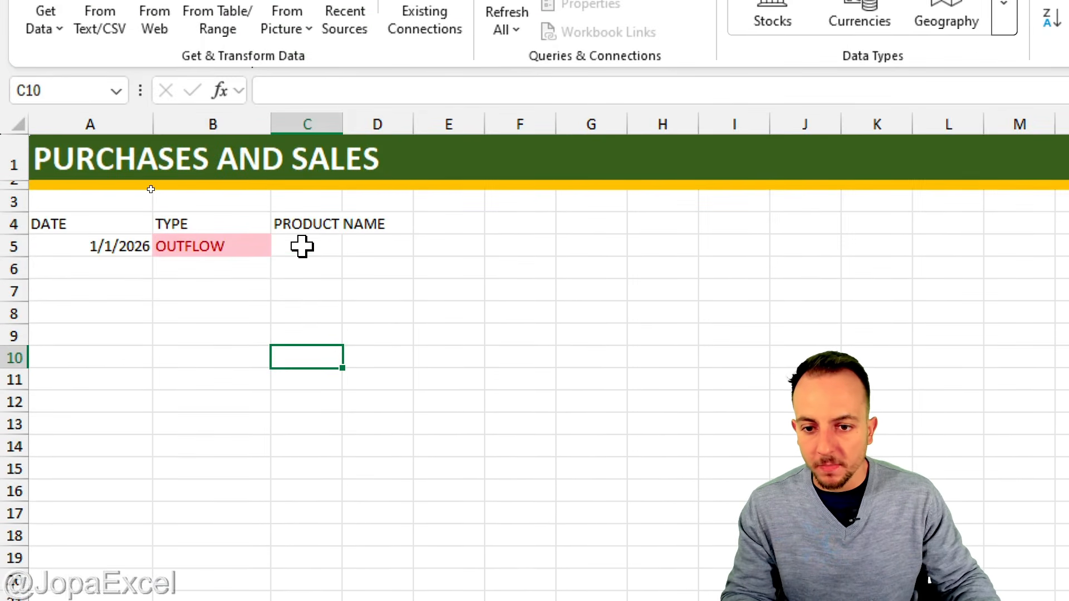
left_click(303, 246)
left_click(353, 245)
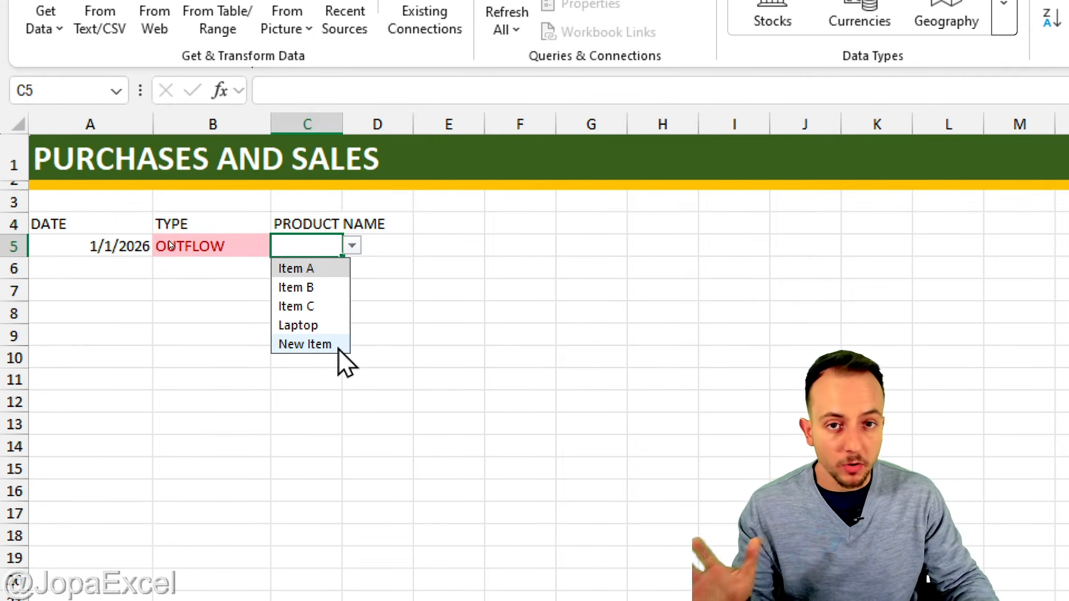
left_click(339, 348)
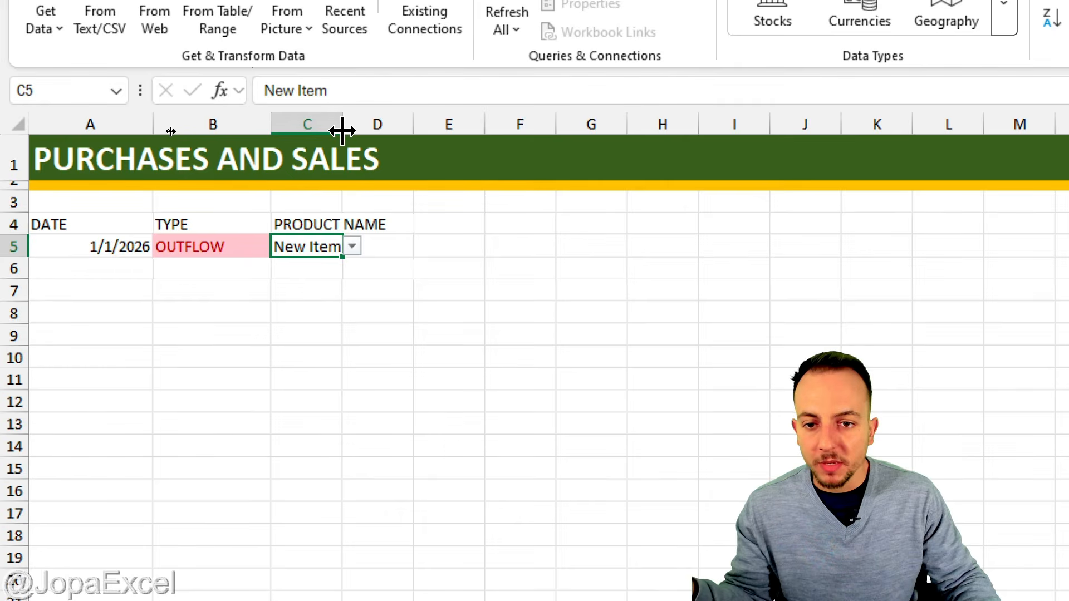
left_click_drag(342, 131, 460, 137)
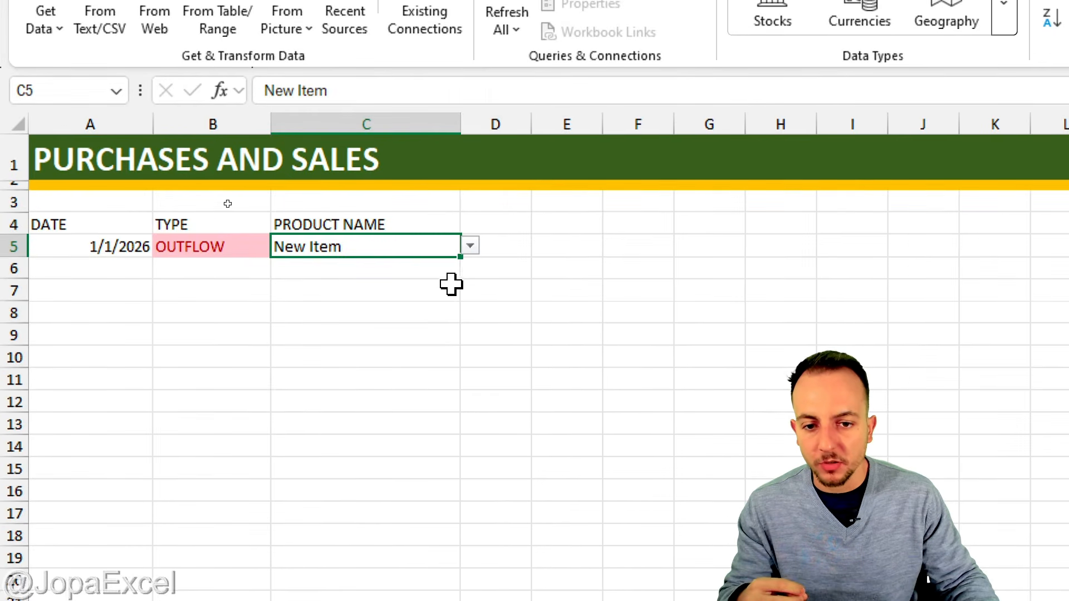
left_click(471, 246)
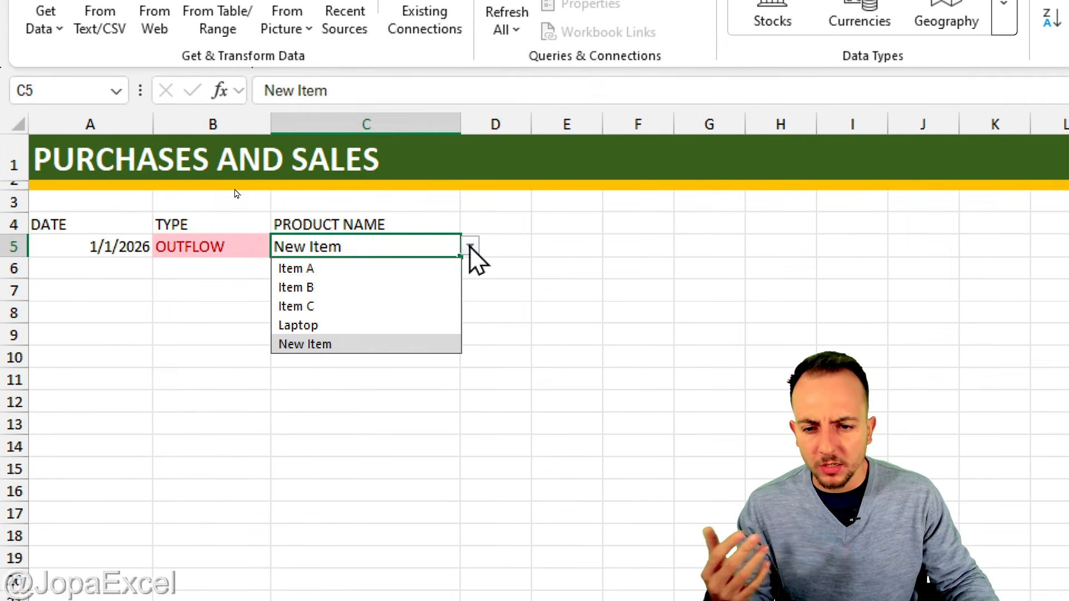
- Choose Item B from the product list in C5 and set the transaction type in B5 to INFLOW
left_click(427, 288)
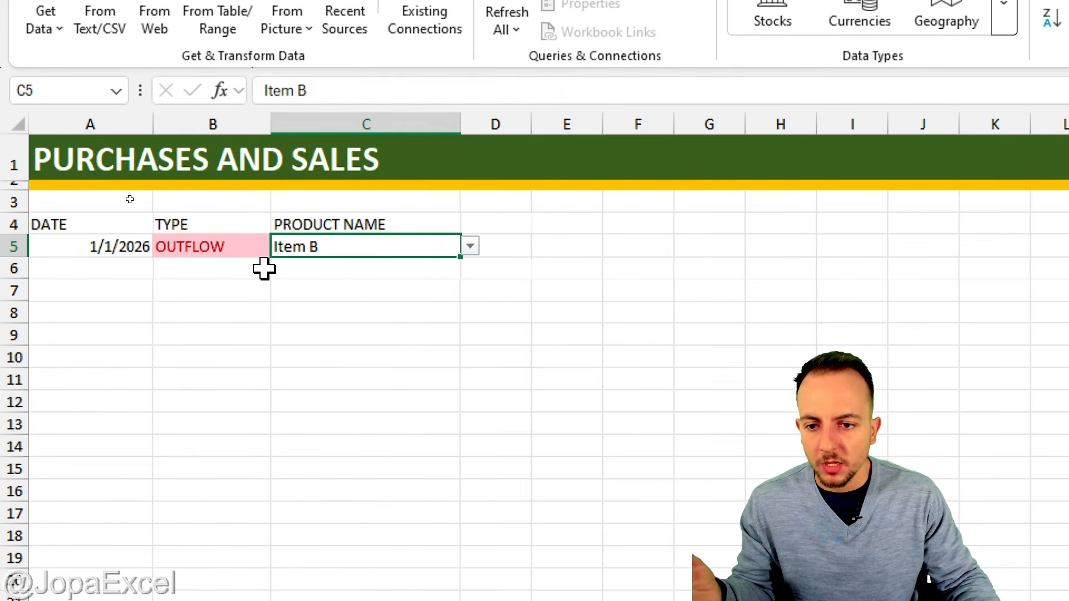
left_click(232, 248)
left_click(280, 246)
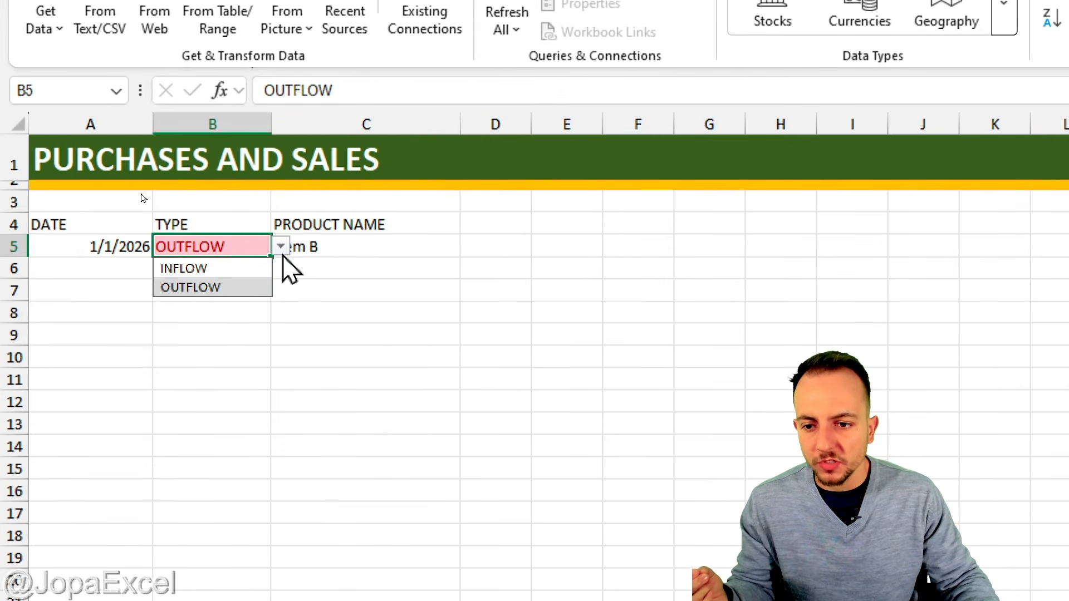
left_click(255, 267)
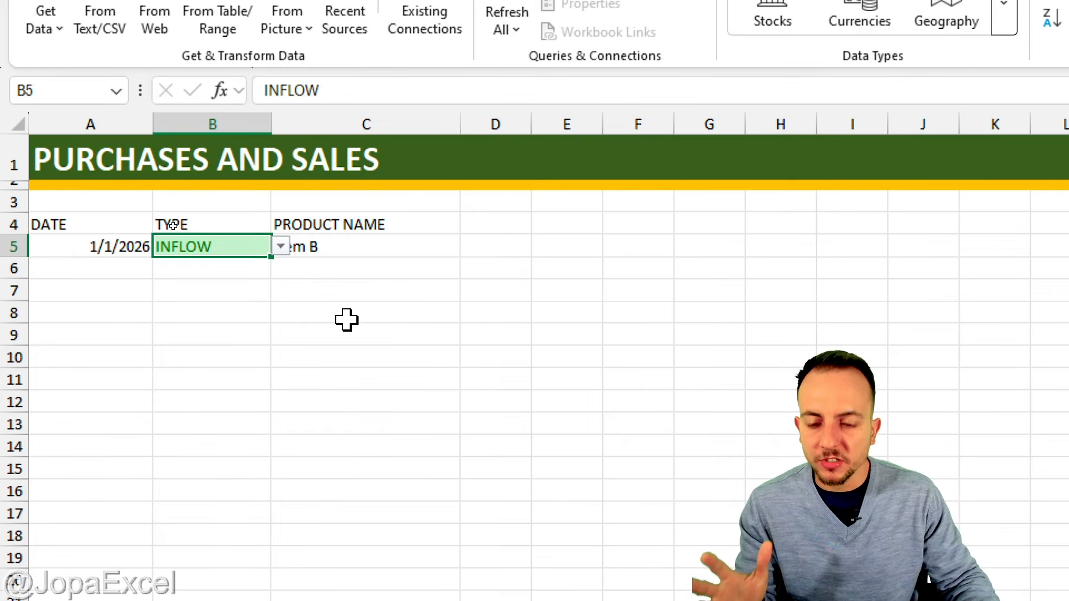
left_click_drag(136, 227, 160, 312)
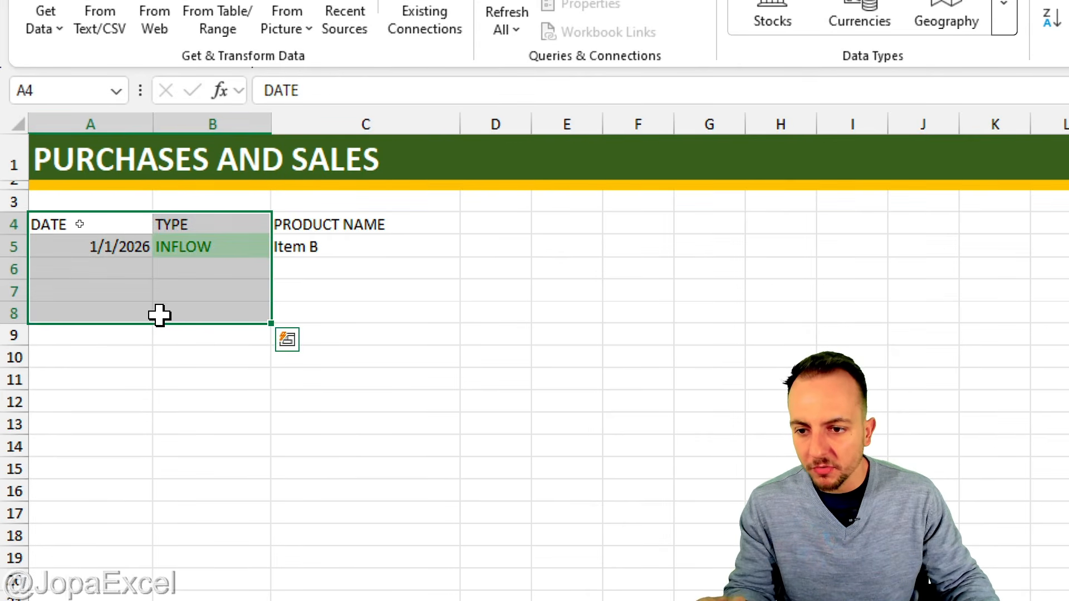
left_click_drag(234, 229, 241, 291)
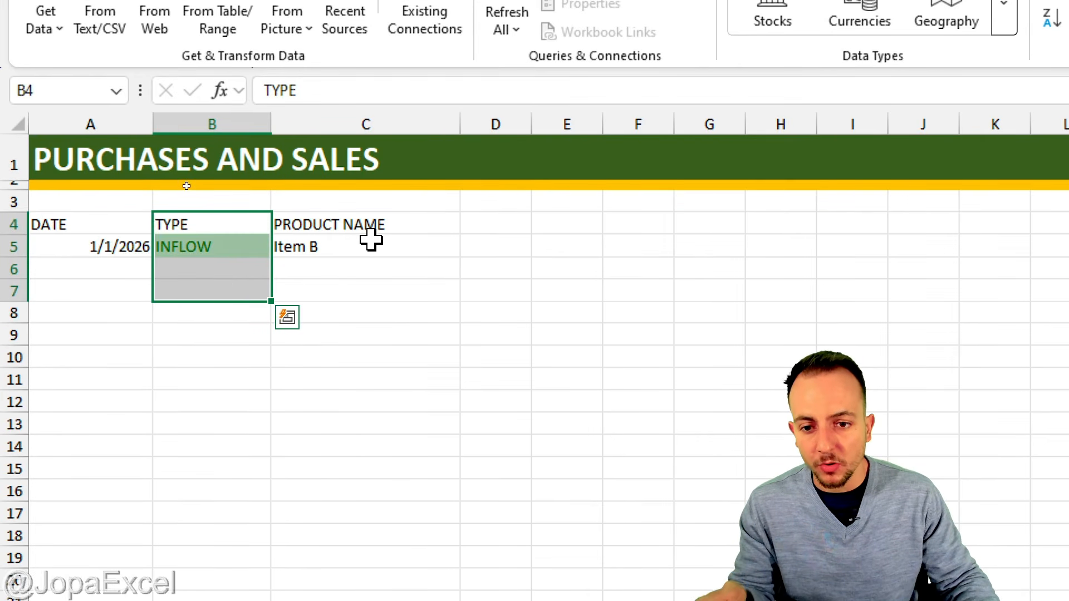
left_click_drag(390, 225, 398, 277)
- Add a QUANTITY header in cell D4 and enter 15 below it in D5
left_click(479, 229)
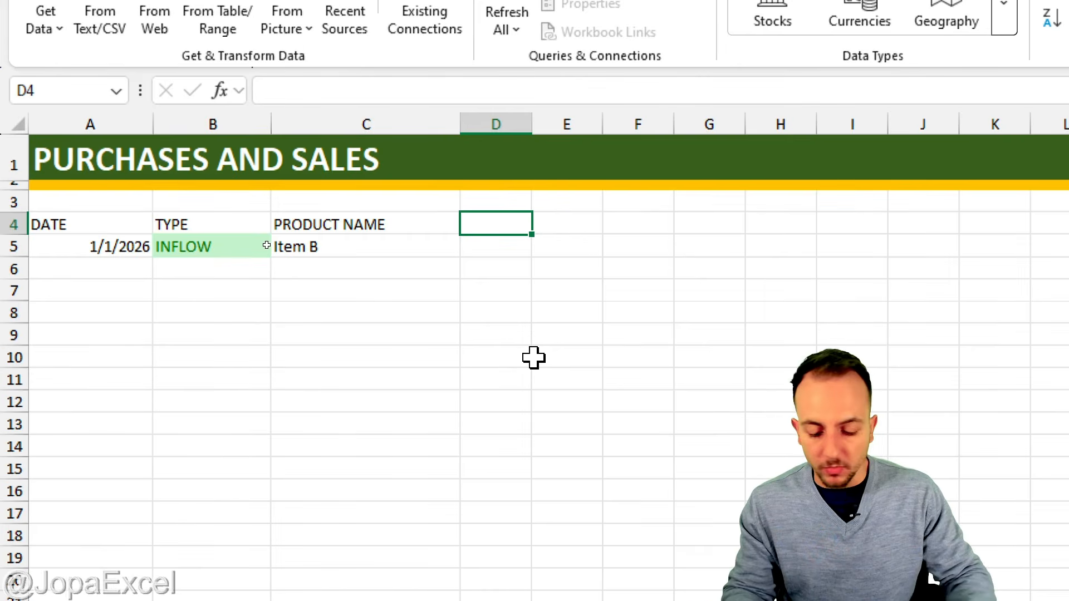
type("QUANTITY")
key("Return")
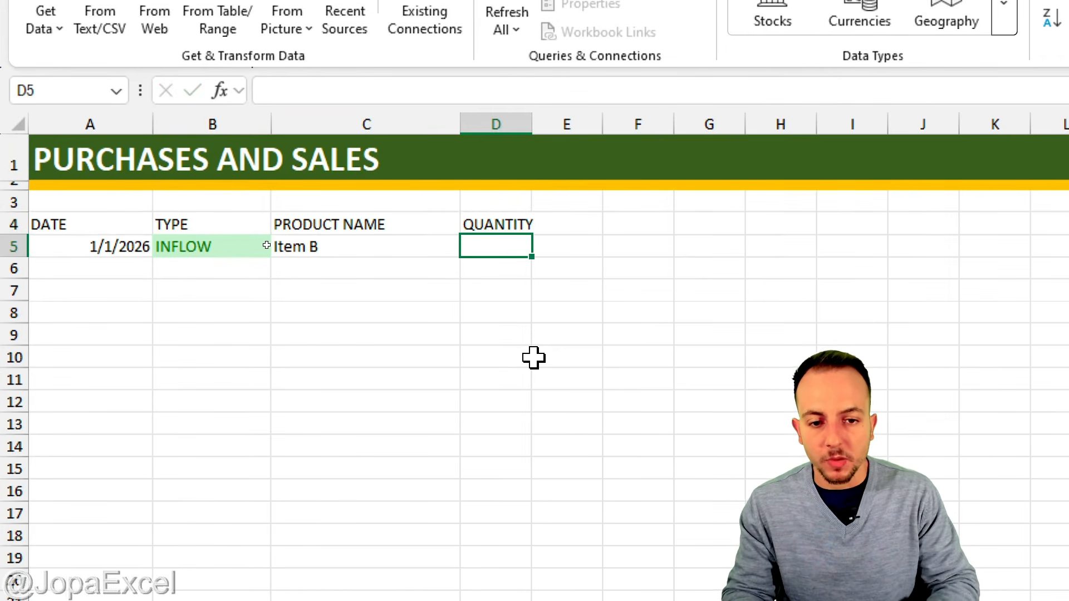
type("15")
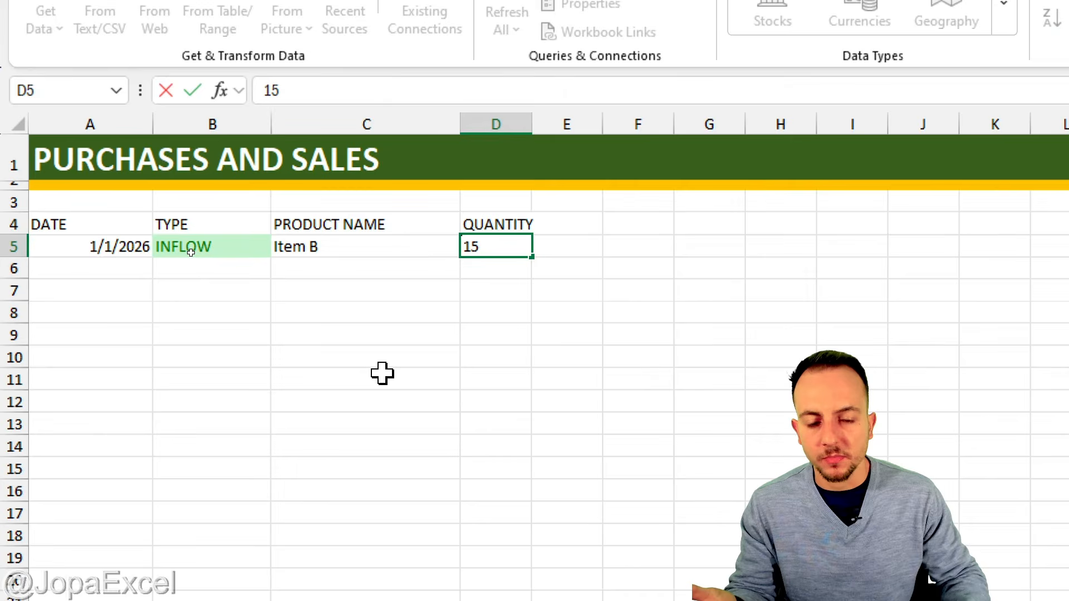
key("Return")
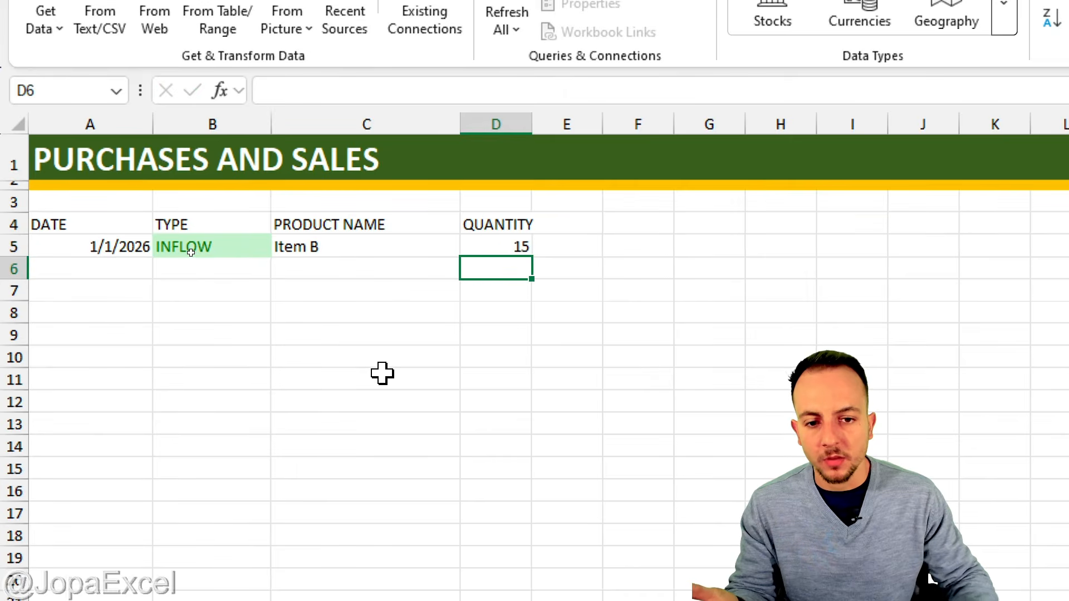
- Add the headers UNIT PRICE in cell E4 and TOTAL PRICE in cell F4
left_click(579, 224)
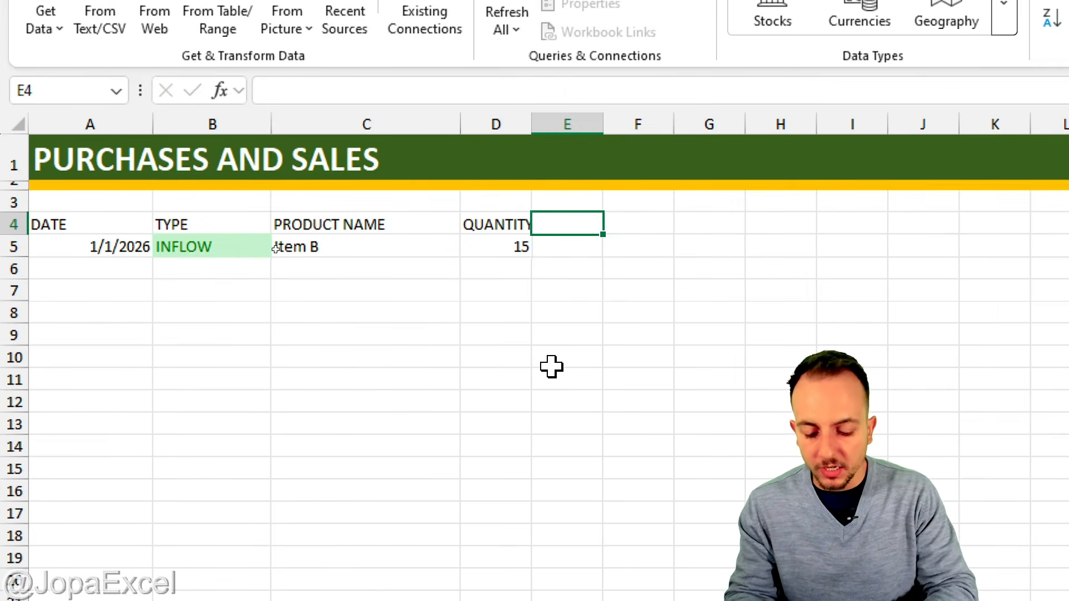
type("PRICE")
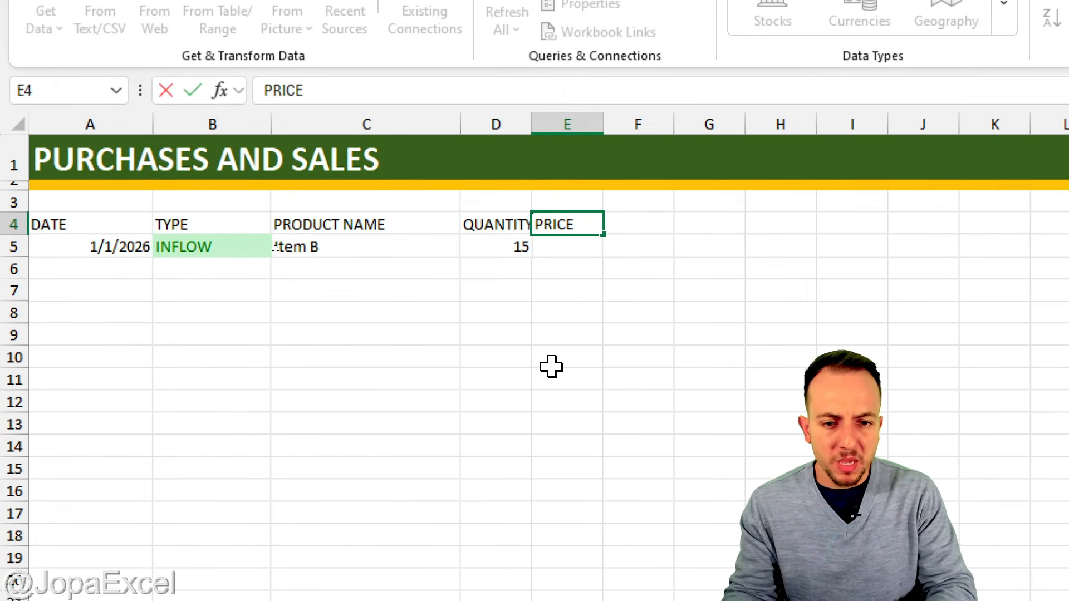
key("Home")
type("UN")
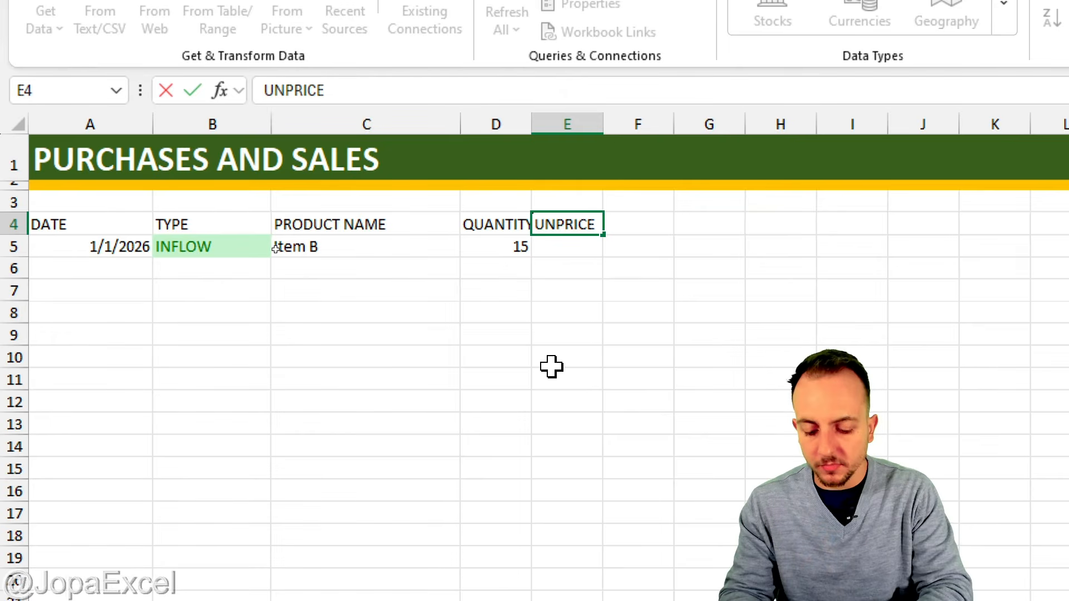
type("IT")
key("Tab")
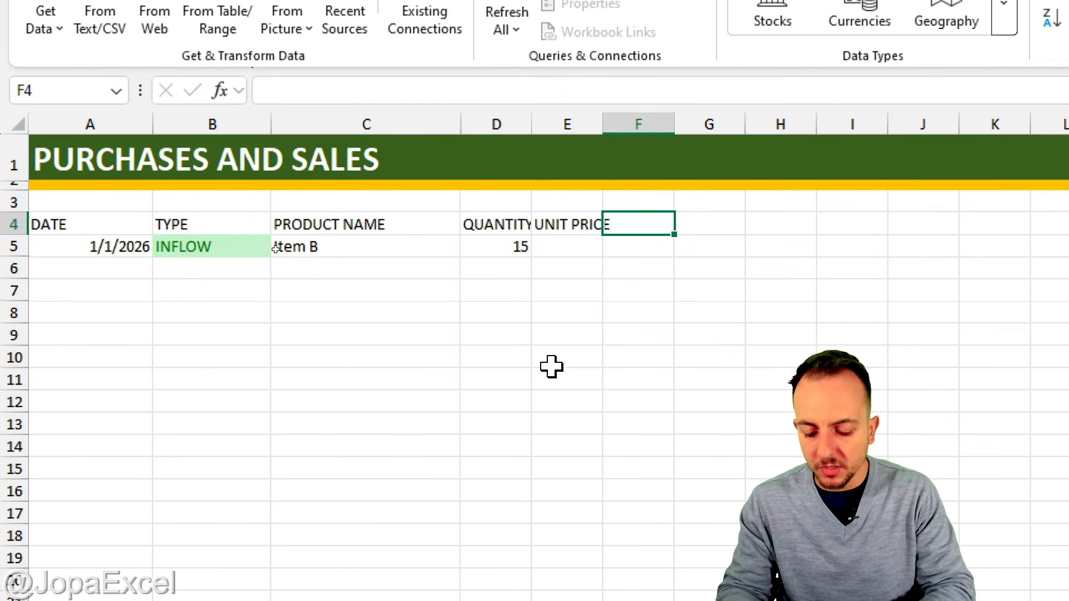
type("TOTAL PRICE")
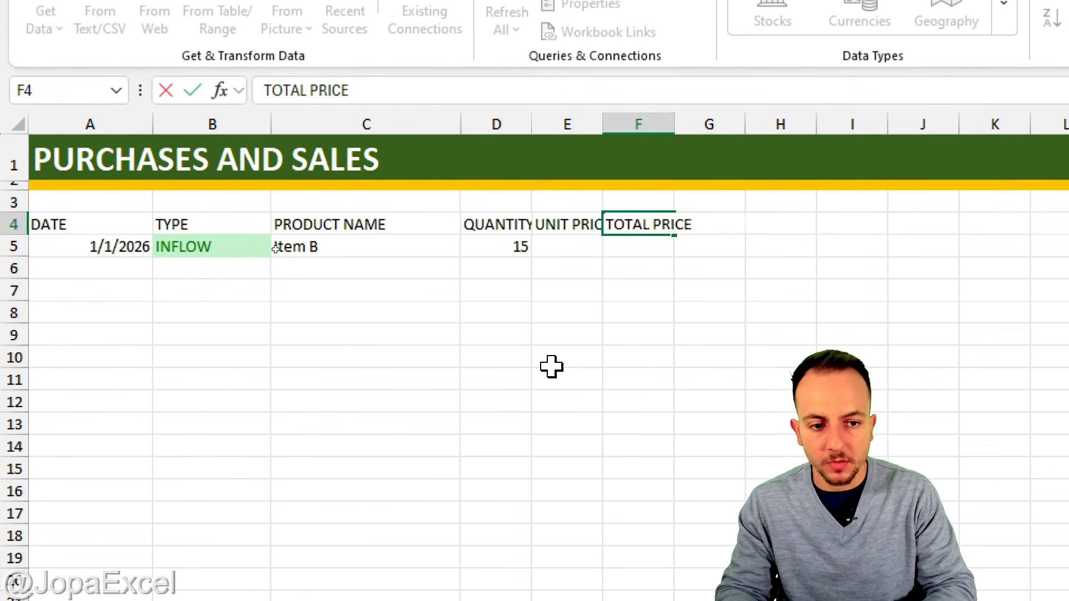
key("Return")
- Widen columns D, E and F so that their headers fit
left_click_drag(583, 123, 640, 128)
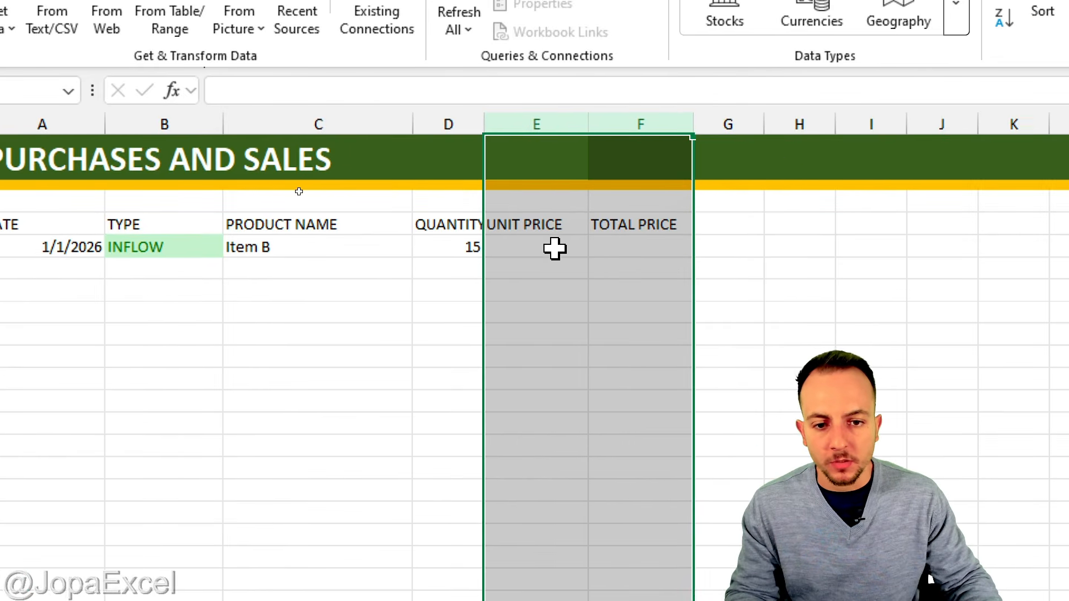
left_click(554, 248)
left_click_drag(484, 125, 517, 126)
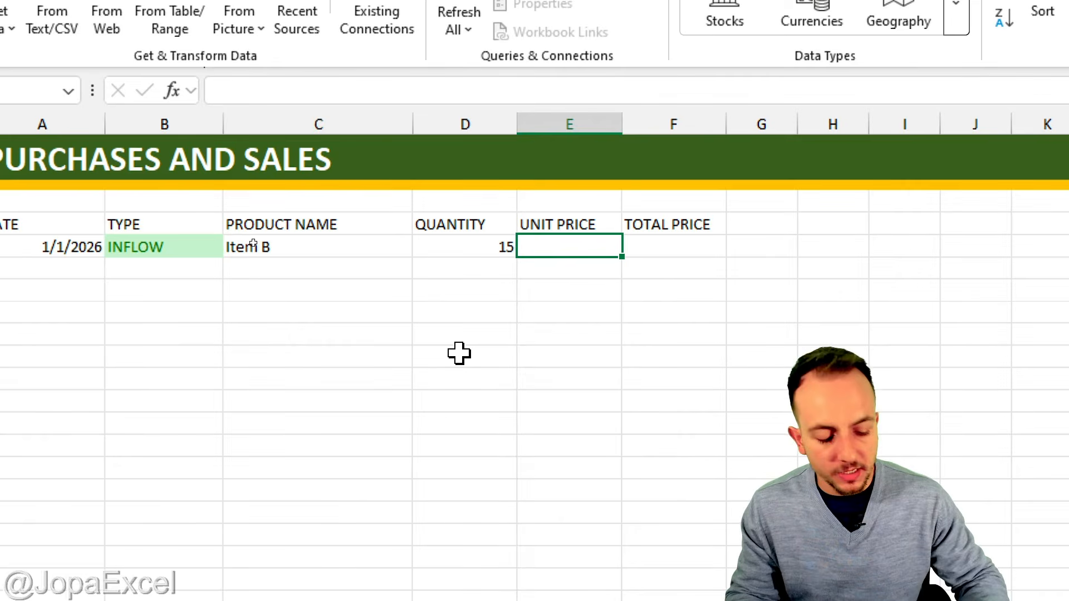
- Enter a unit price of 9.99 in E5 and calculate the total price in F5 with =E5*D5
type("9.99")
key("Return")
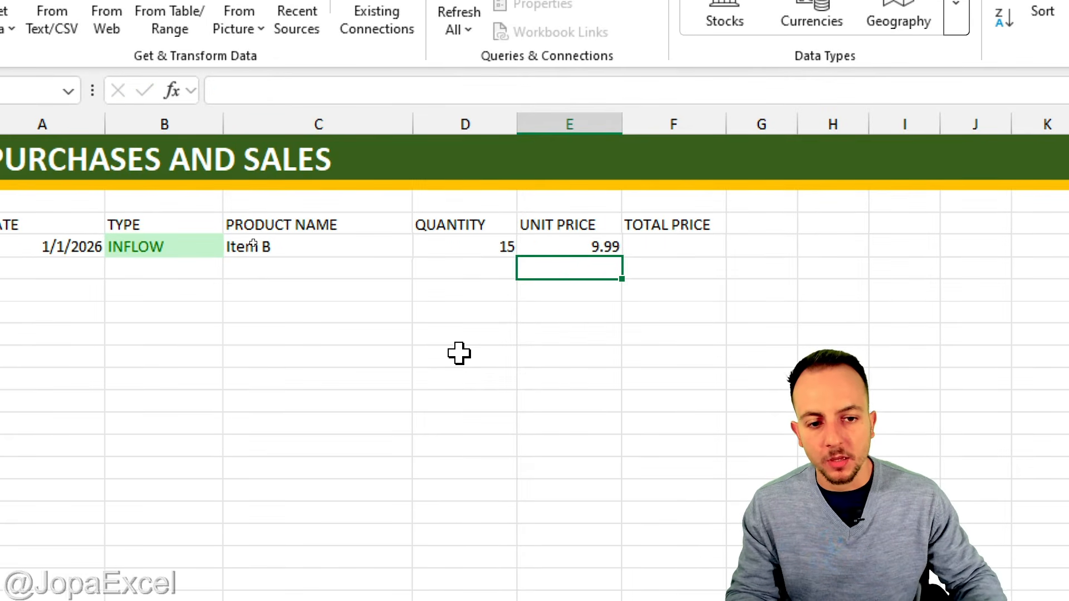
left_click(658, 245)
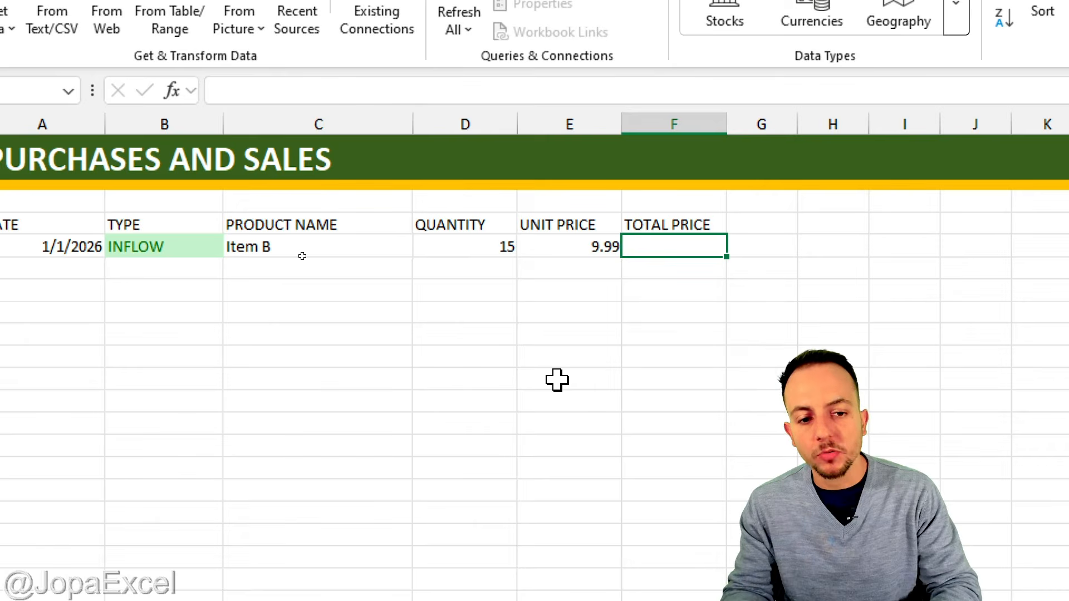
type("=")
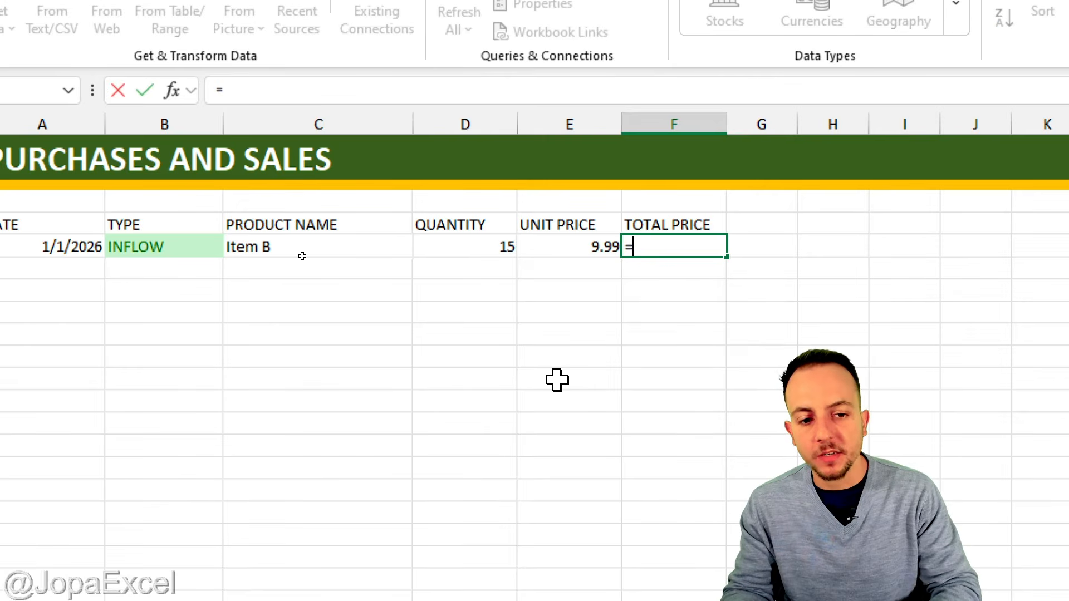
left_click(573, 248)
type("*")
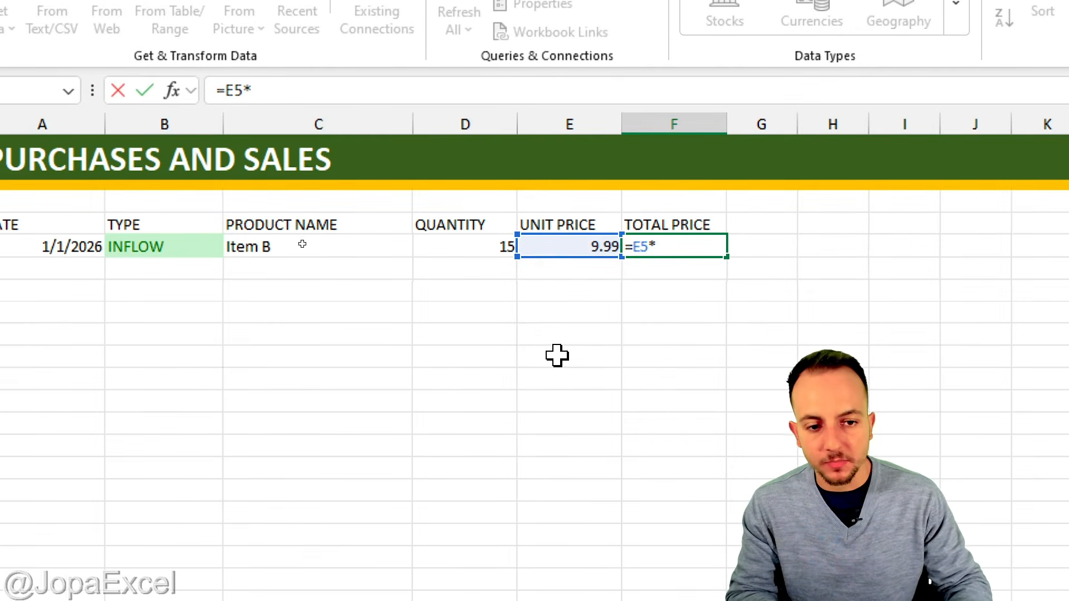
left_click(459, 252)
key("Return")
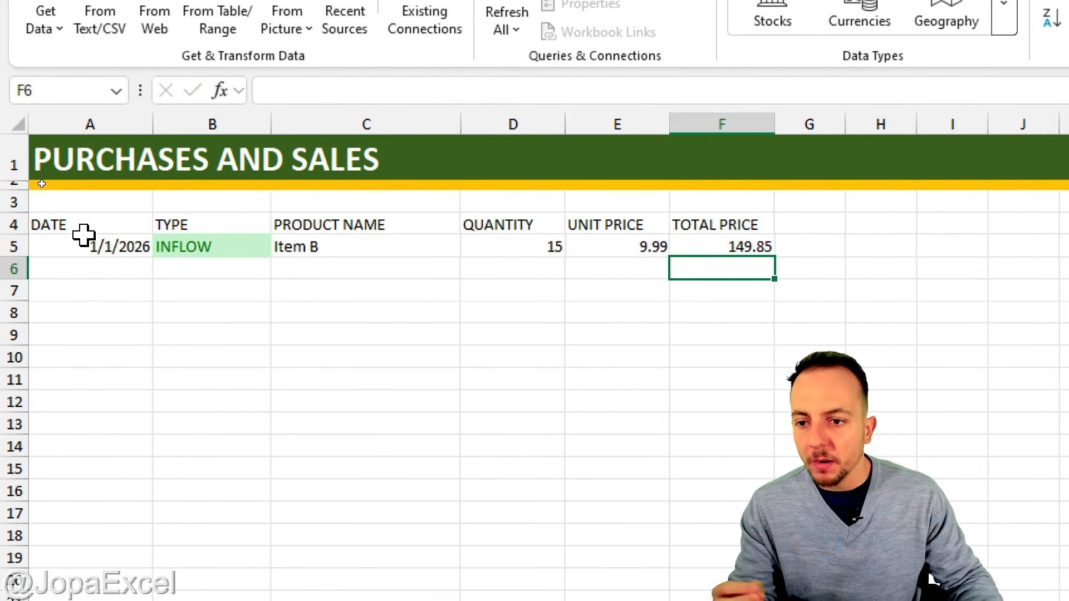
- Centre the contents of A4:F5 both vertically and horizontally
left_click_drag(78, 229, 713, 244)
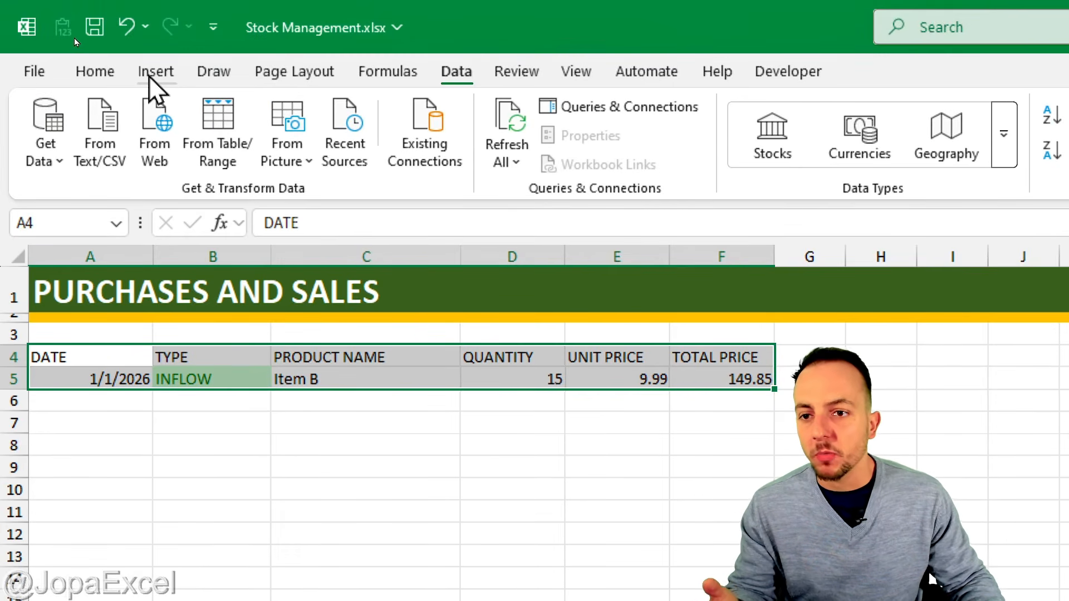
left_click(95, 71)
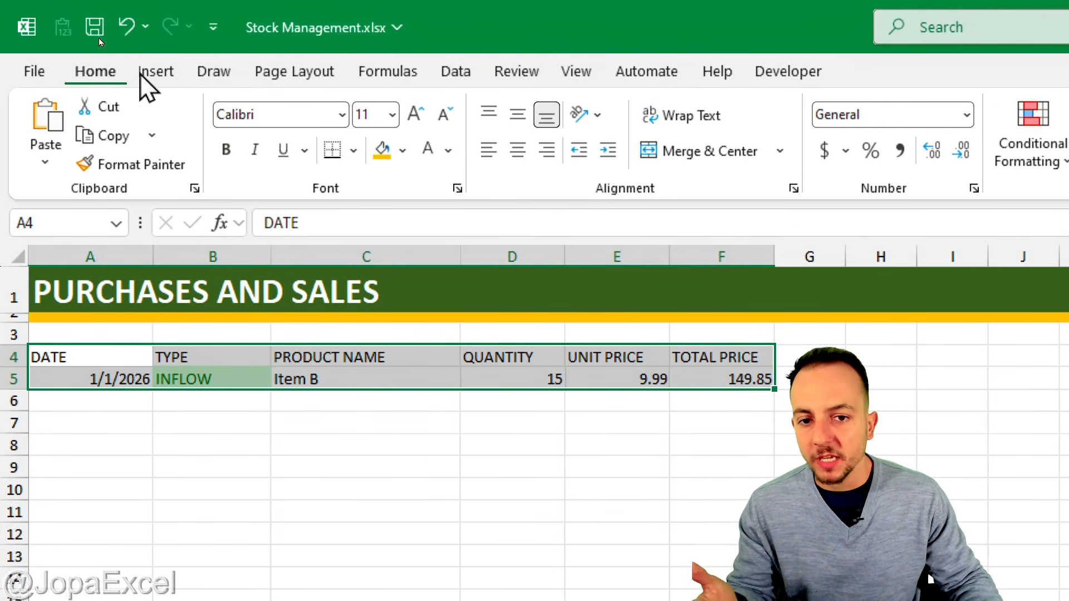
left_click(513, 124)
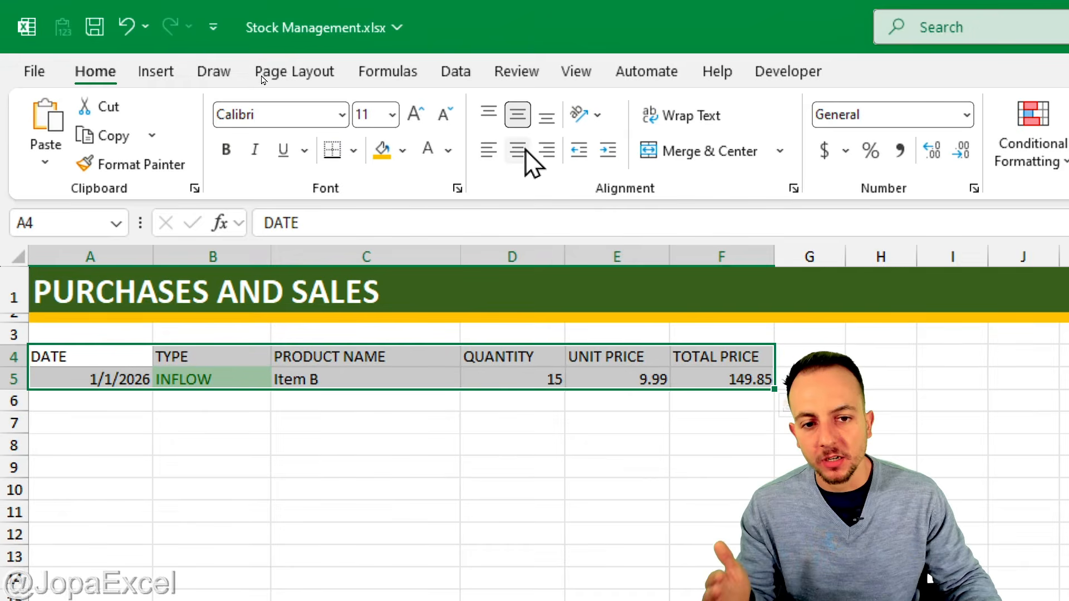
left_click(524, 153)
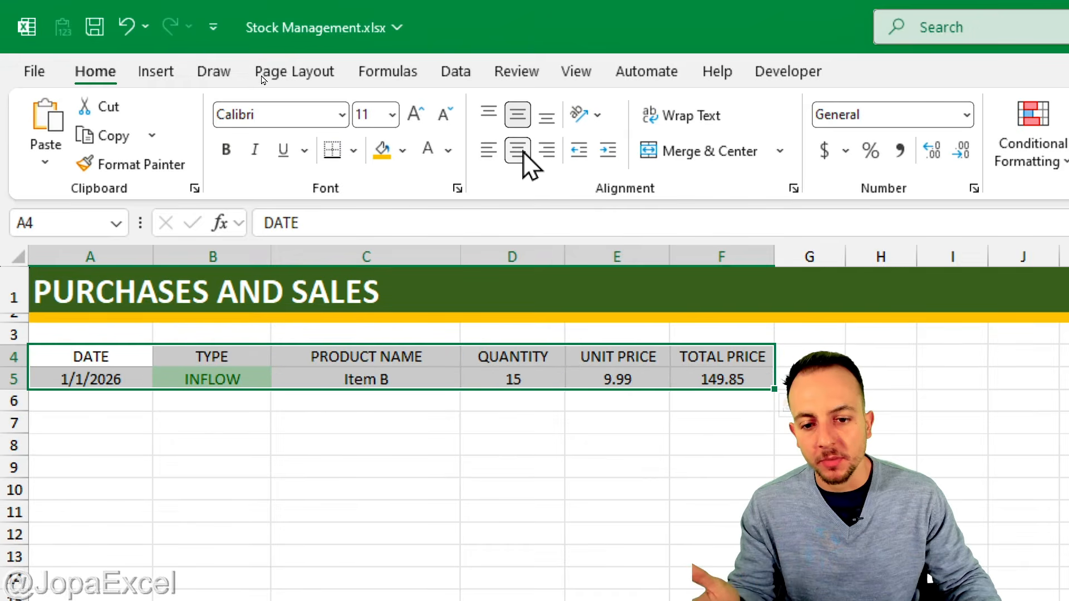
- Convert A4:F5 into a table with headers and apply the gold style from the second row of the Medium table styles
left_click(157, 83)
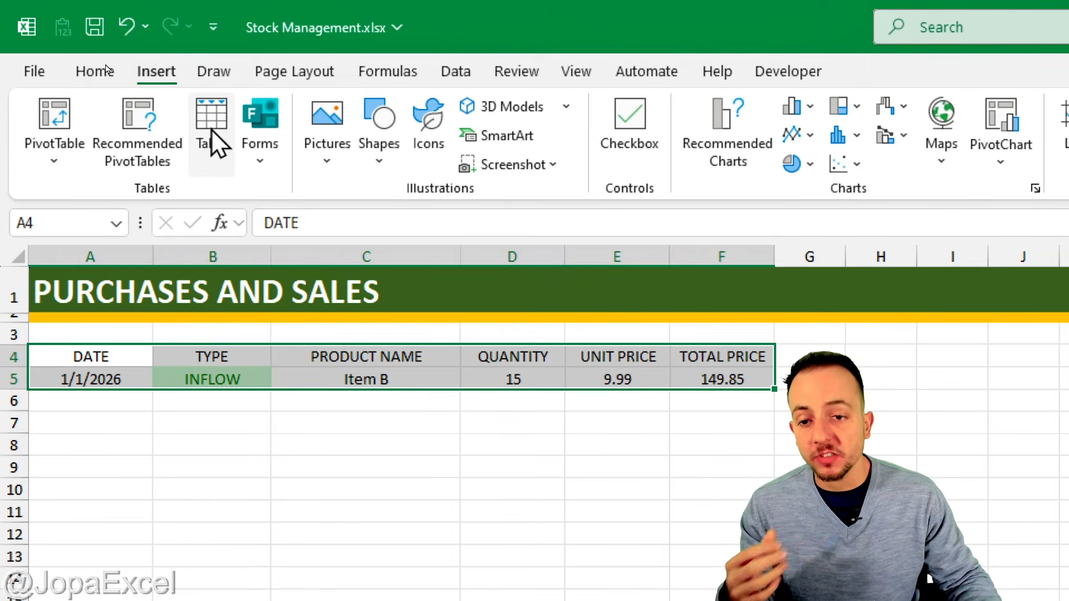
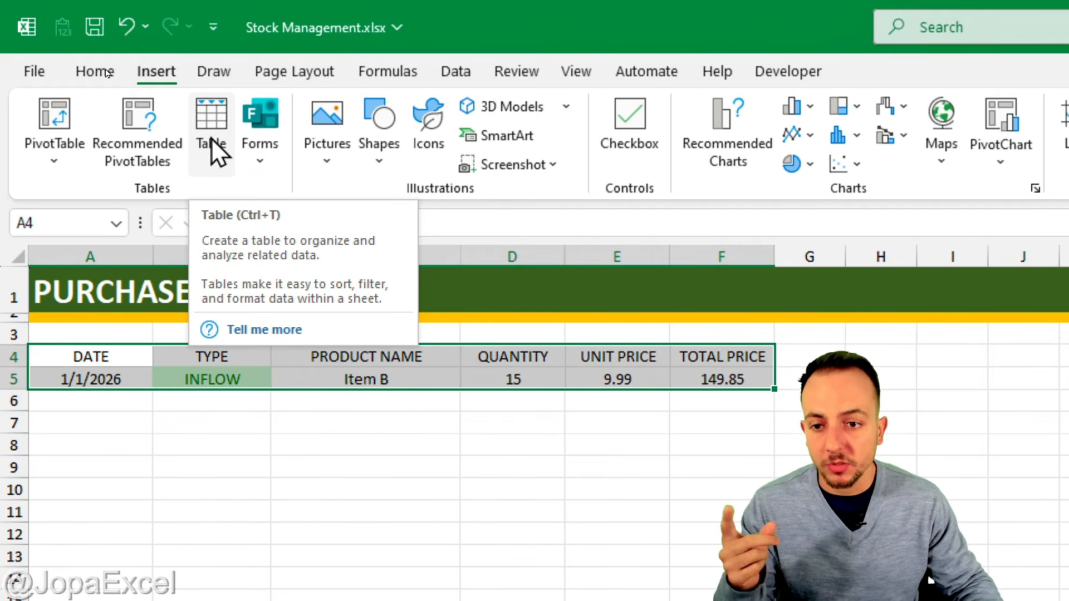
left_click(211, 139)
left_click(594, 329)
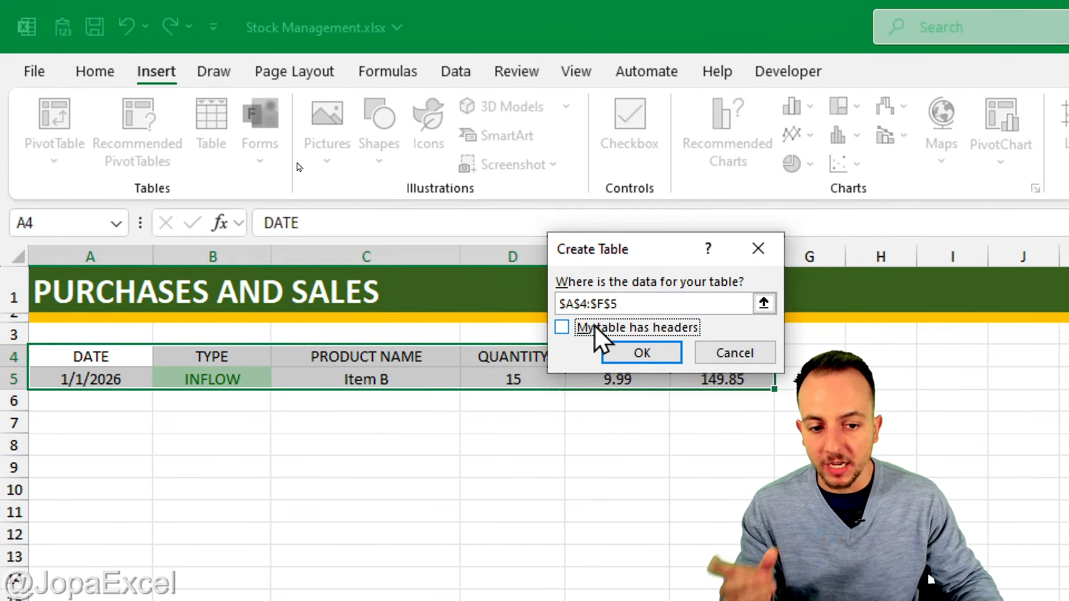
left_click(594, 328)
left_click(617, 358)
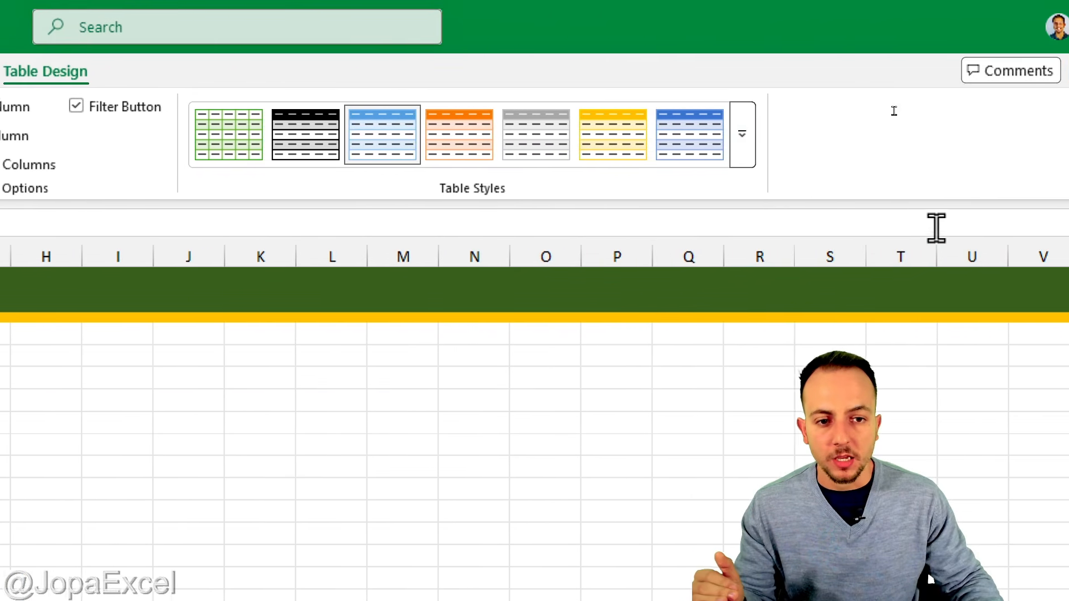
left_click(743, 159)
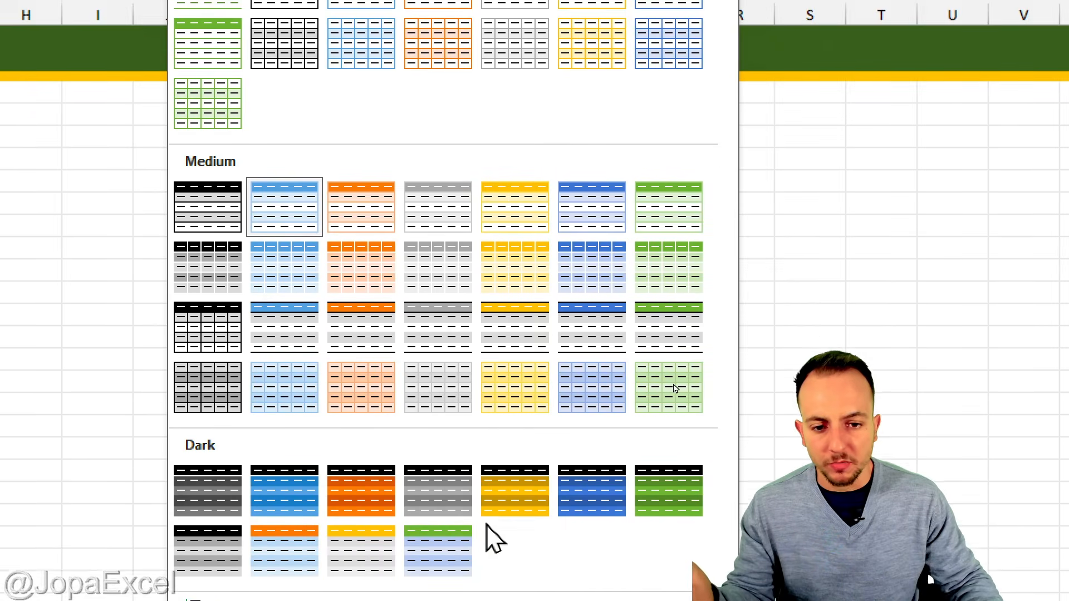
left_click(516, 261)
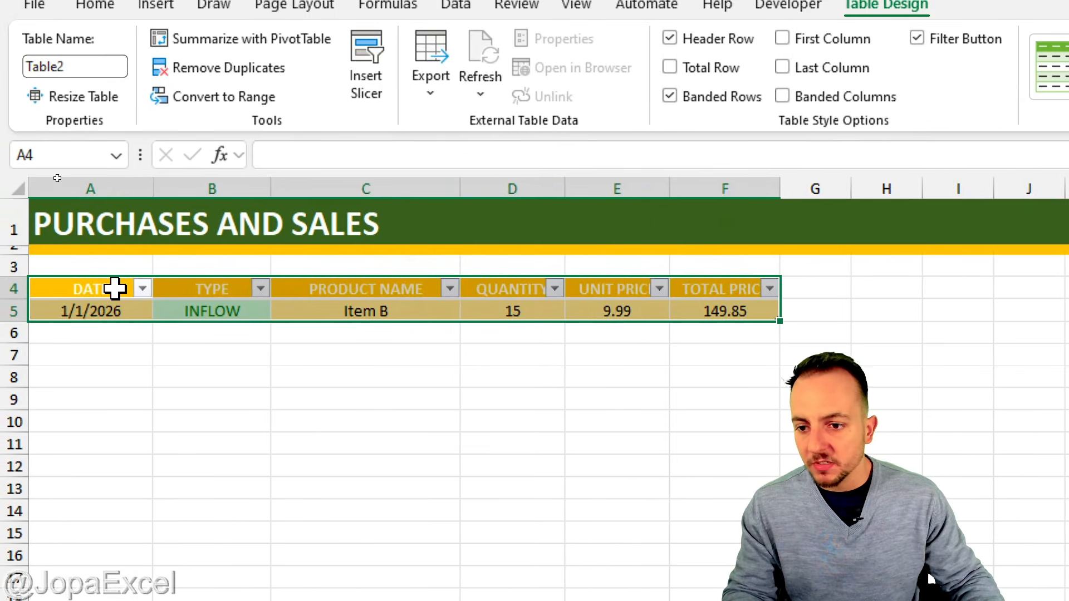
- Set the font colour of the table headers in A4:F4 to Automatic
left_click_drag(114, 210, 711, 203)
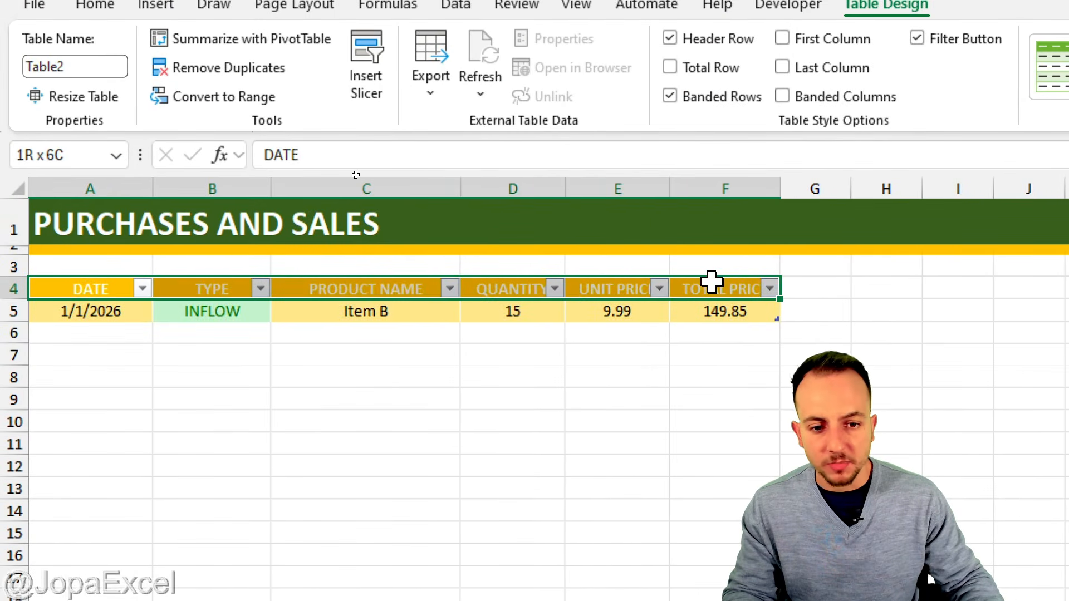
left_click_drag(711, 282, 711, 282)
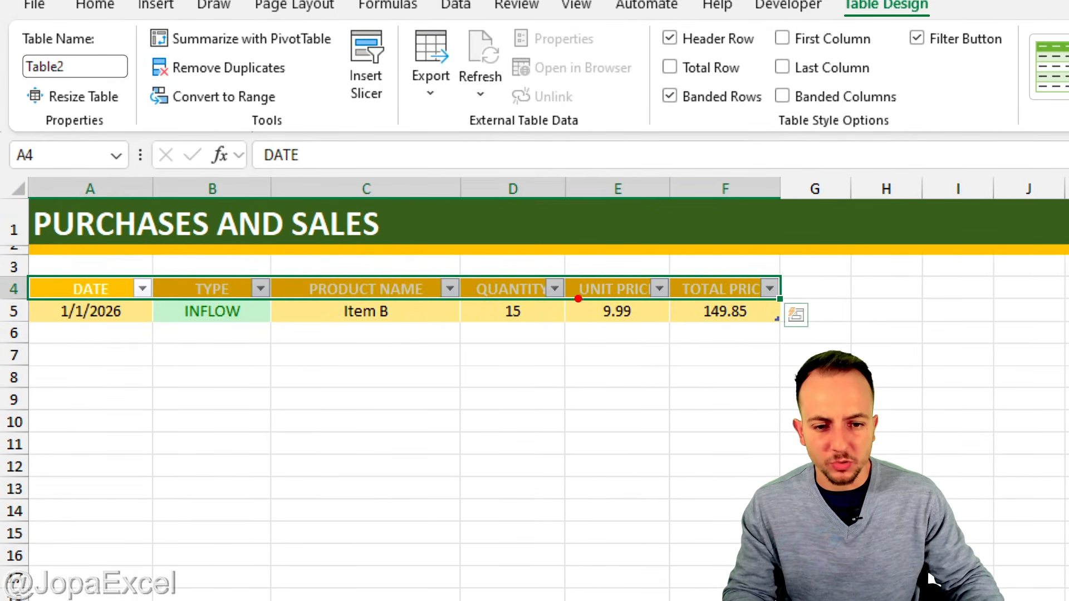
mouse_move(572, 274)
left_mouse_down()
mouse_move(599, 251)
mouse_move(673, 224)
left_mouse_up()
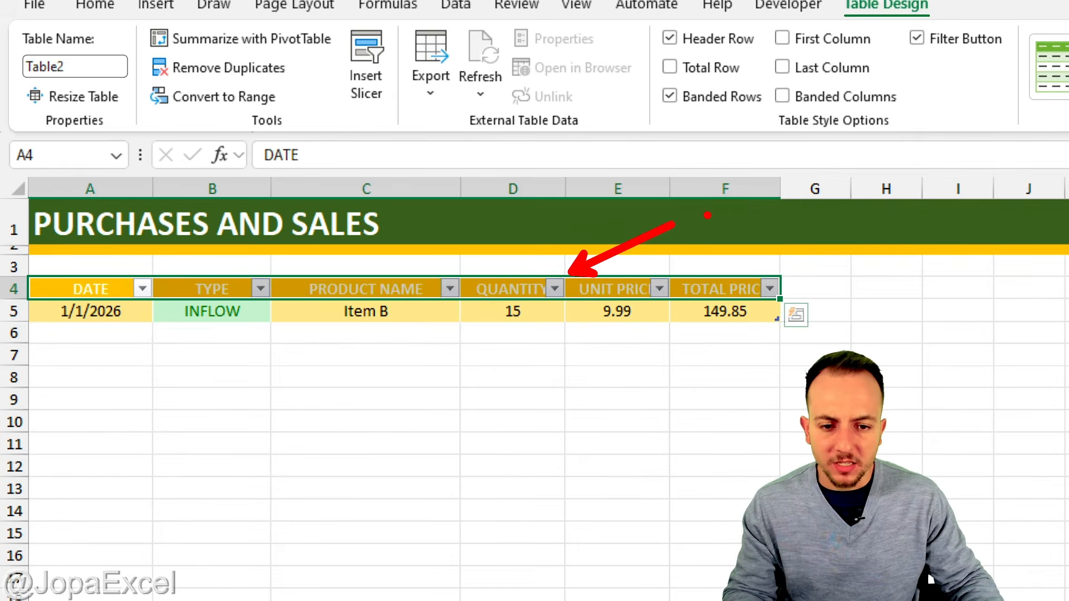
key("Escape")
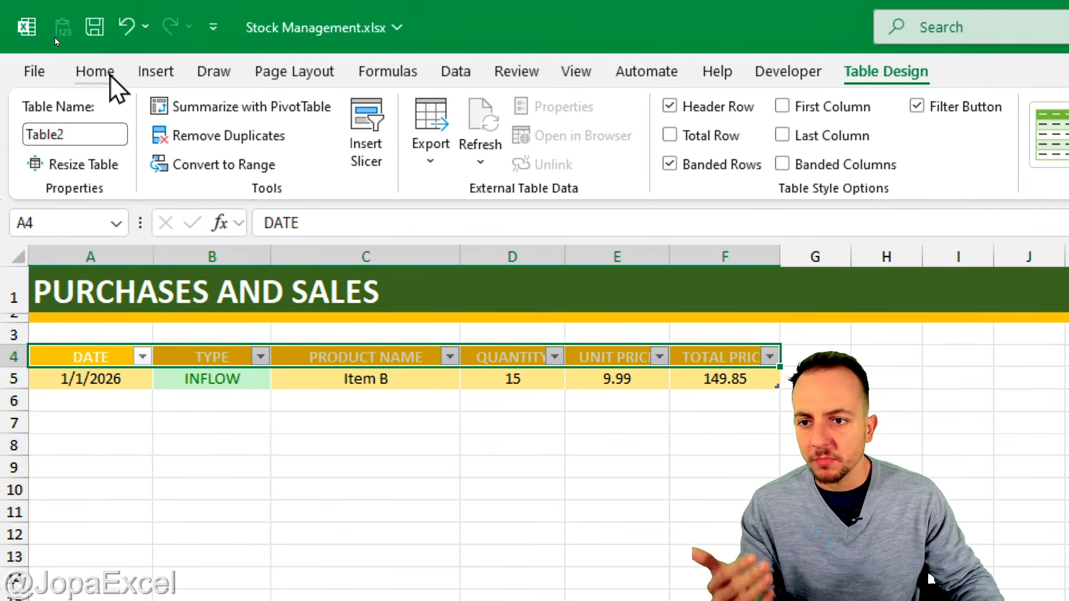
left_click(110, 77)
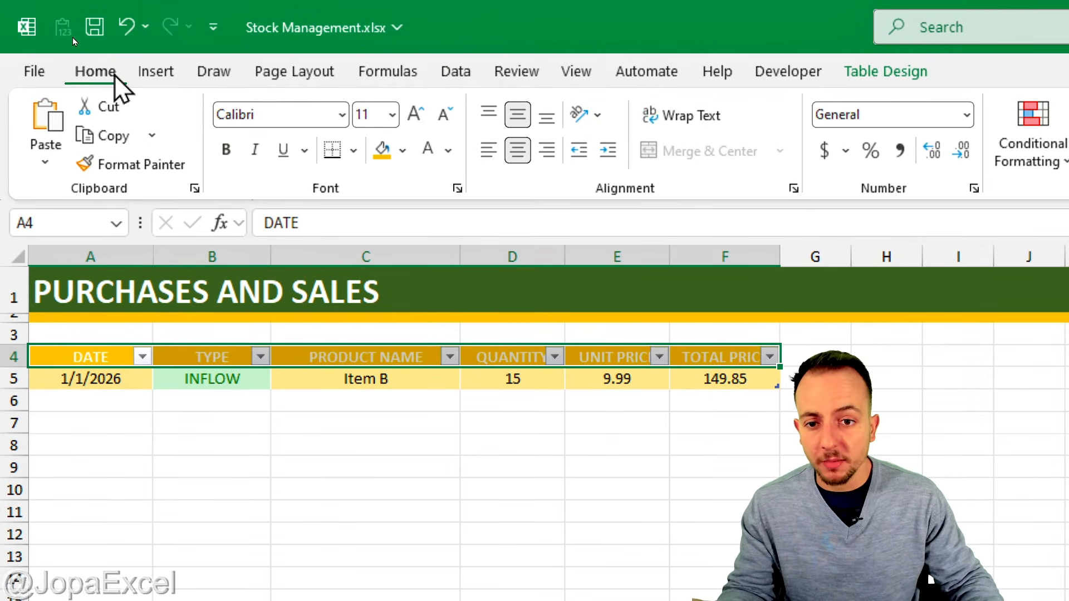
left_click(447, 156)
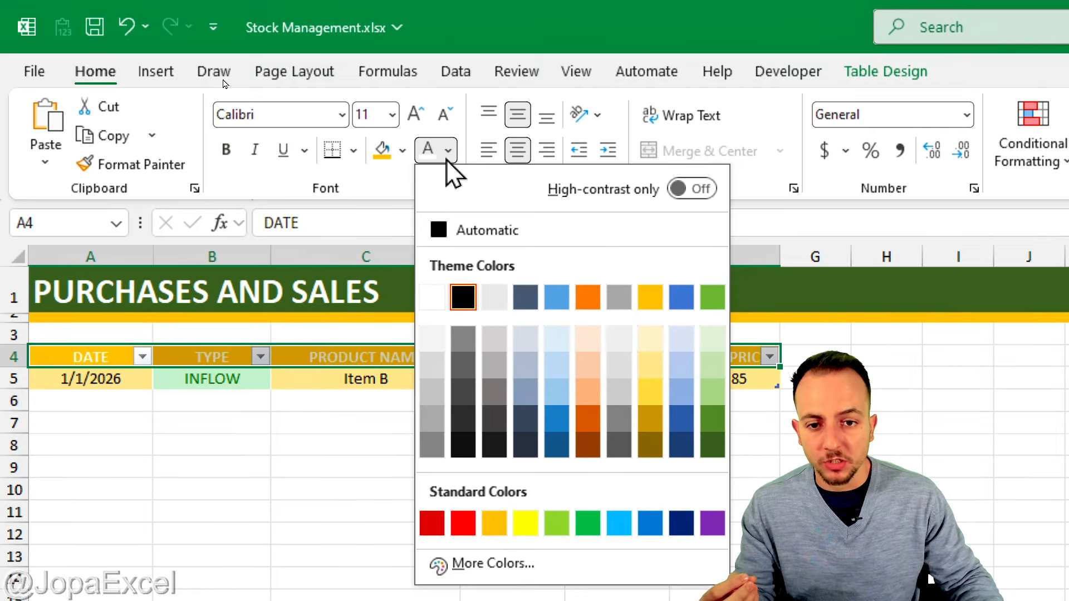
left_click(482, 239)
left_click(535, 495)
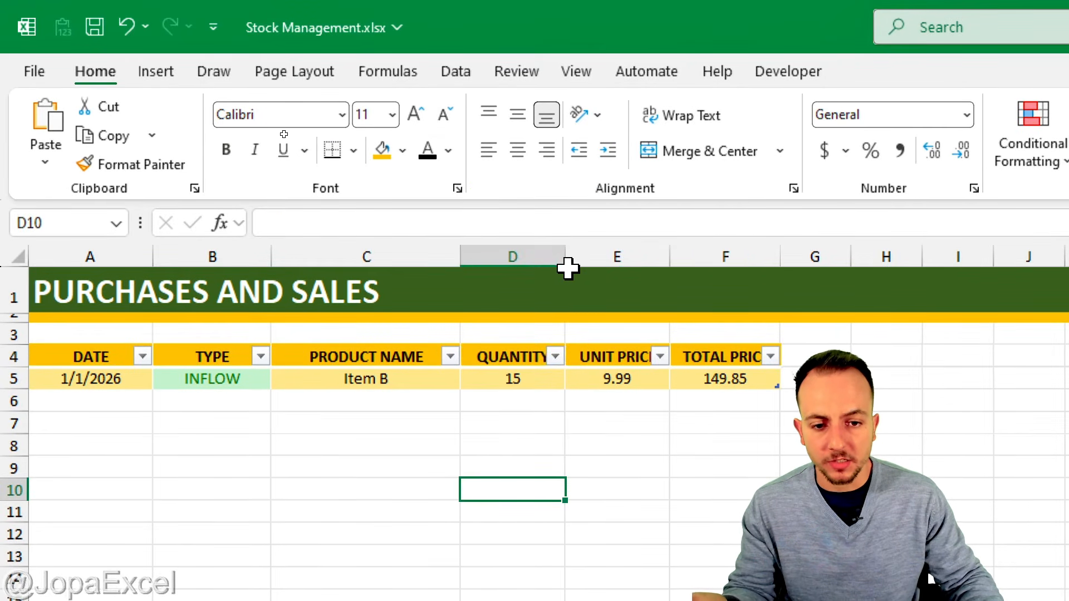
- Widen columns D, E and F equally so that the header texts clear their filter arrows
left_click_drag(556, 252, 690, 247)
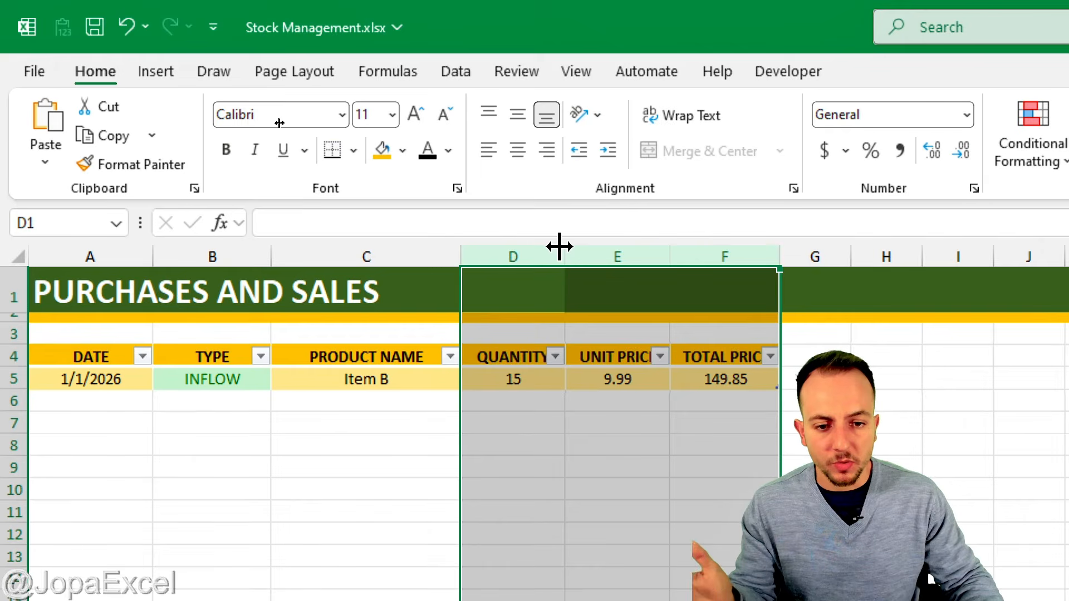
left_click_drag(559, 247, 590, 265)
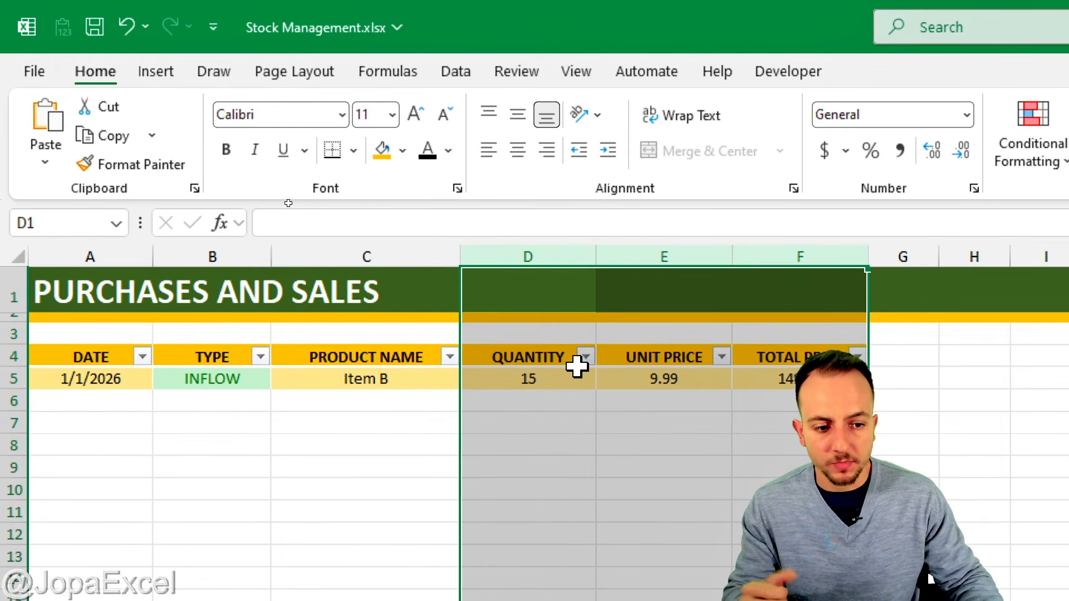
left_click(527, 445)
- Apply the dollar accounting number format to the unit price and total price in E5:F5
left_click_drag(690, 313, 800, 309)
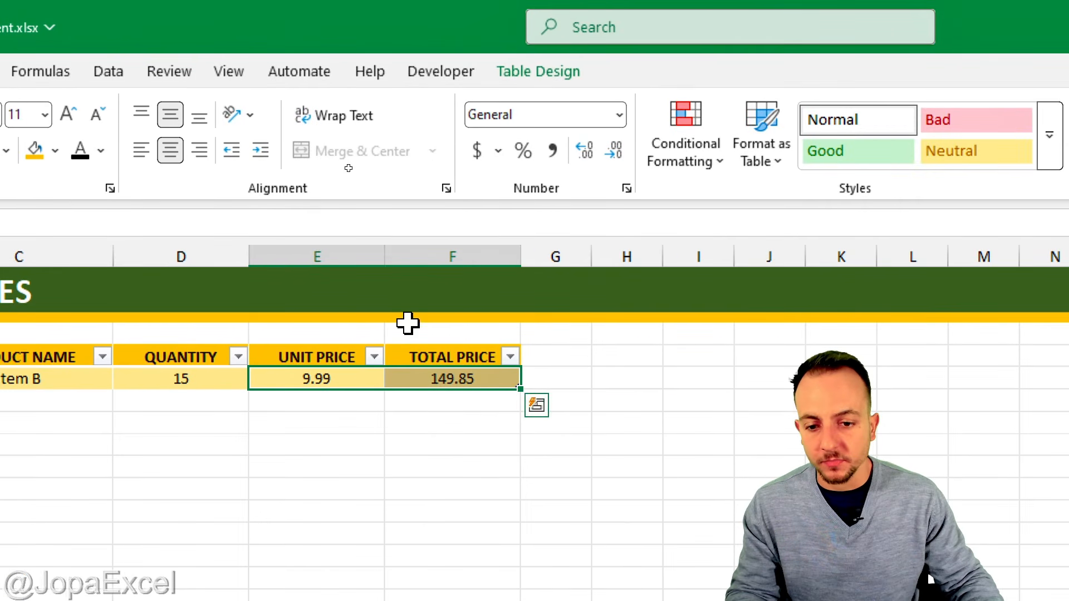
left_click(478, 151)
left_click(362, 490)
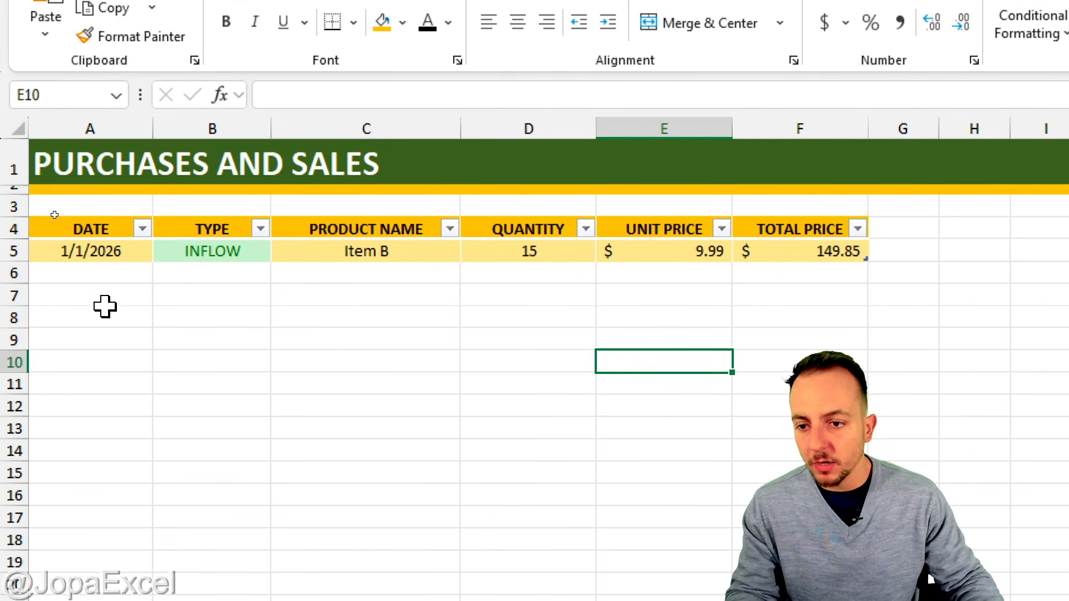
- Add a second table row with the date 01/02/2026 in A6 and the type OUTFLOW in B6
left_click(108, 273)
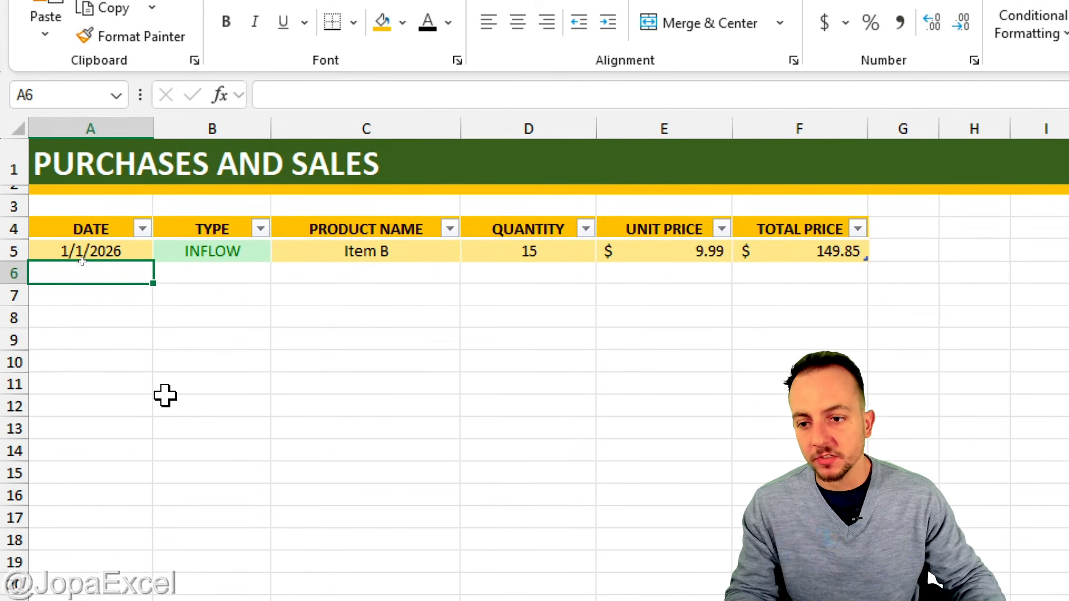
type("01/02/")
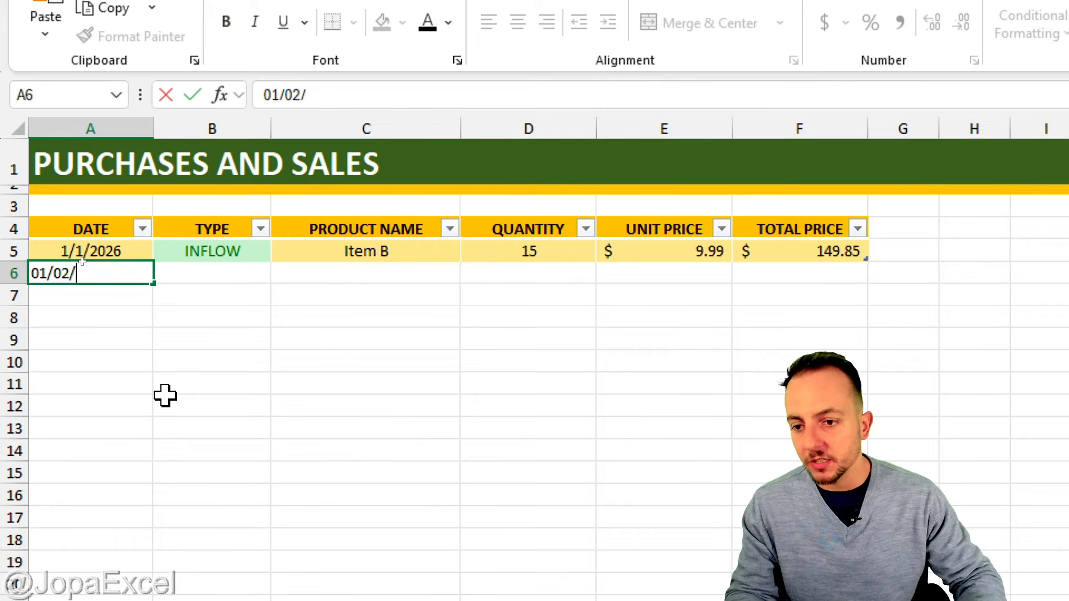
type("2026")
key("Return")
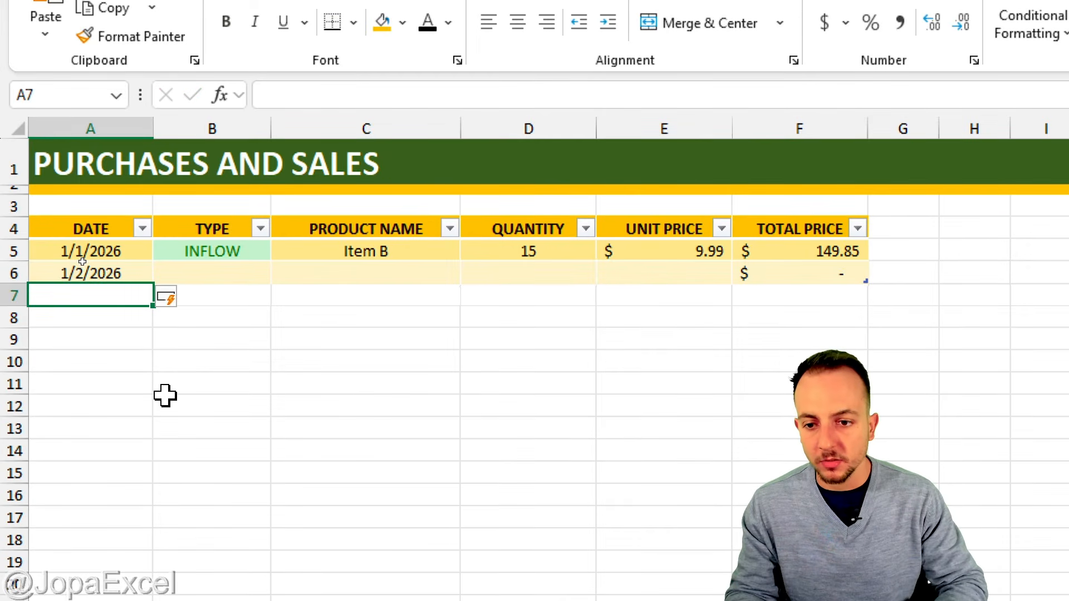
left_click(265, 273)
left_click(280, 271)
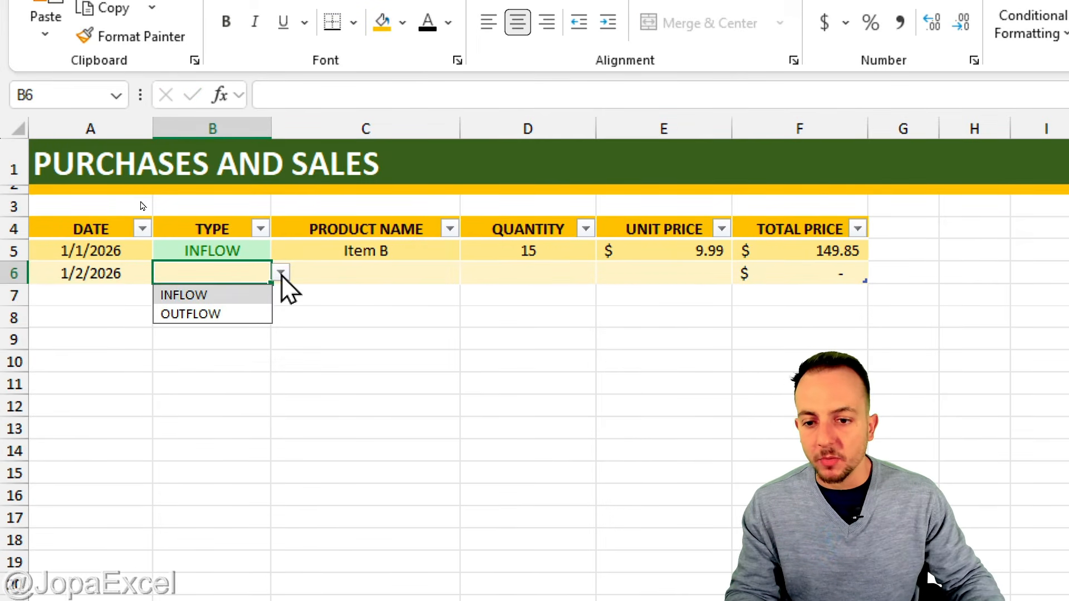
left_click(262, 312)
- Choose Item B as the product in C6 and enter a quantity of 4 in D6
left_click(389, 271)
left_click(471, 273)
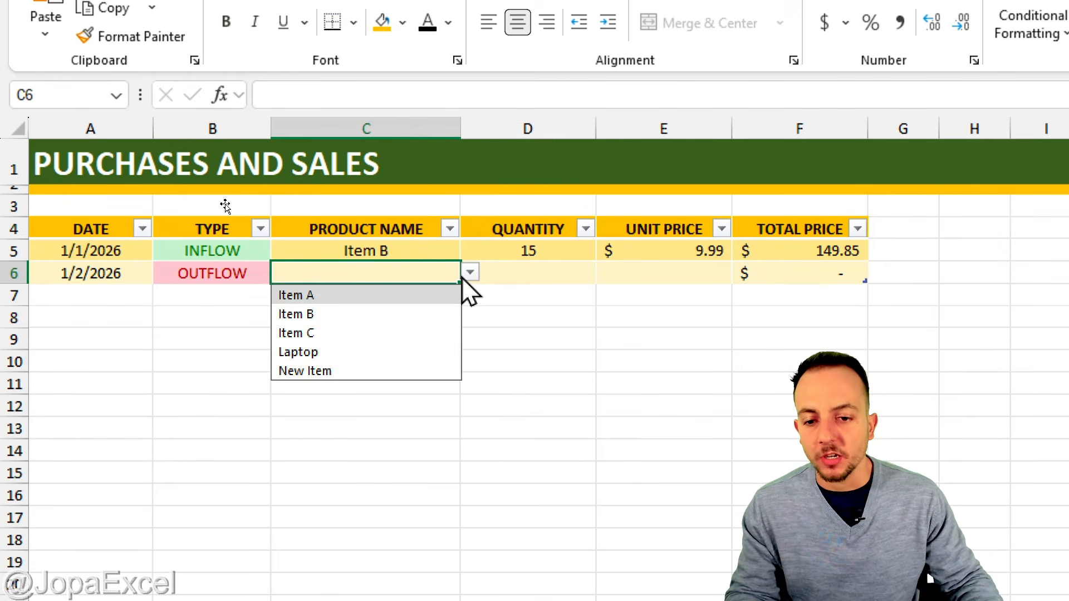
left_click(393, 311)
key("ctrl+a")
key("ctrl+a")
left_click(525, 272)
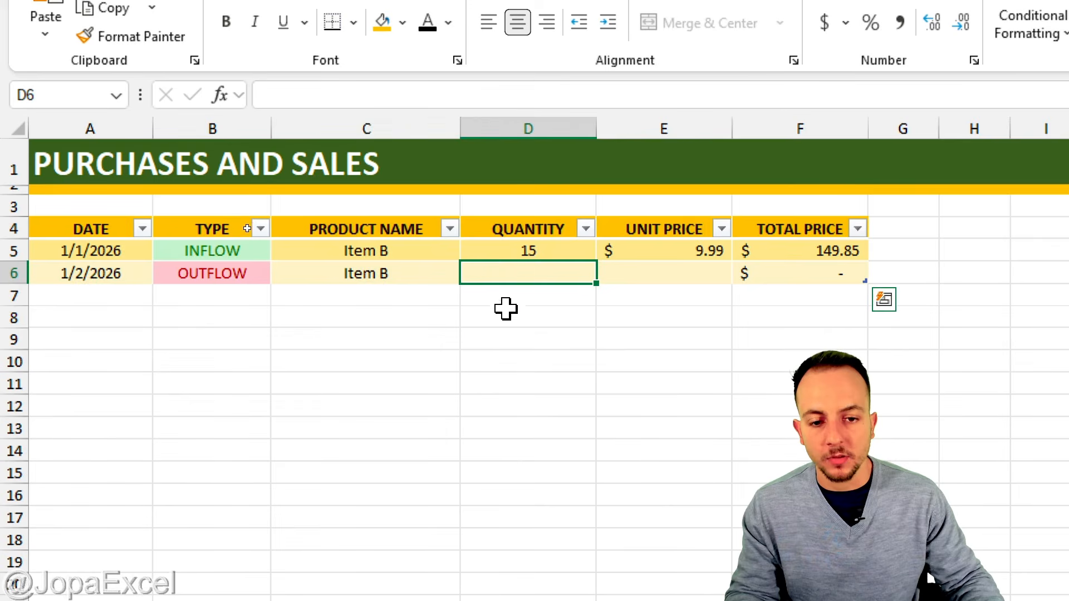
type("4")
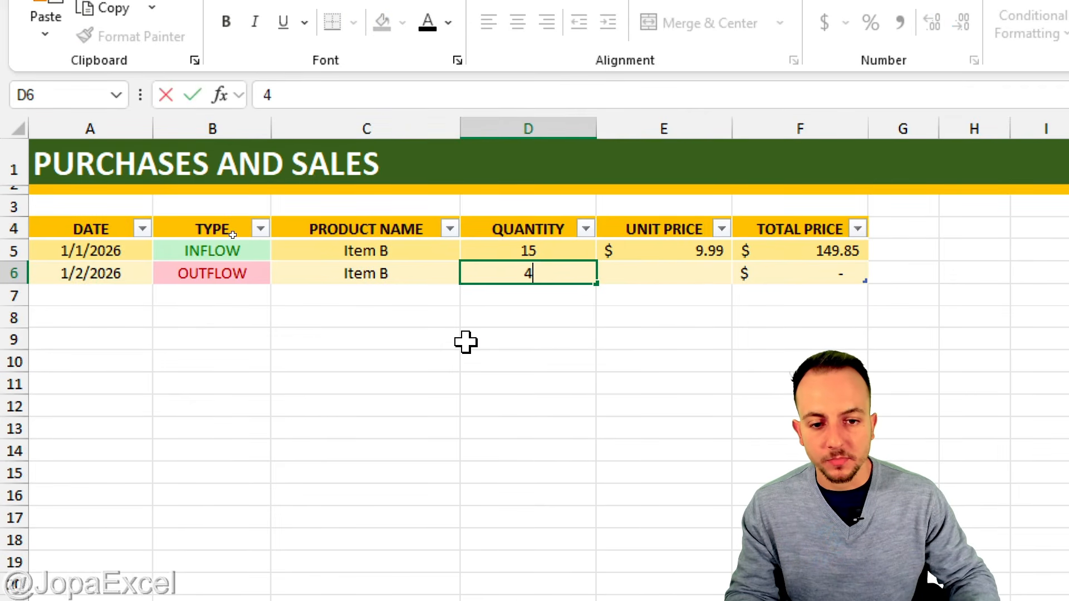
key("Return")
- Enter a unit price of 12 in E6 for the outflow of Item B
left_click(699, 257)
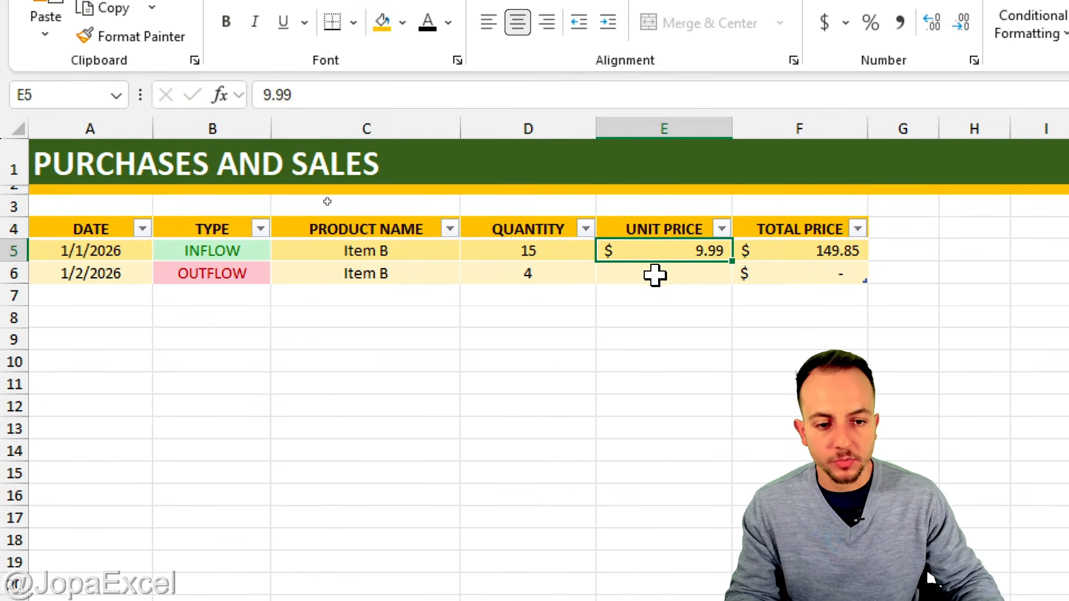
left_click(655, 274)
type("12")
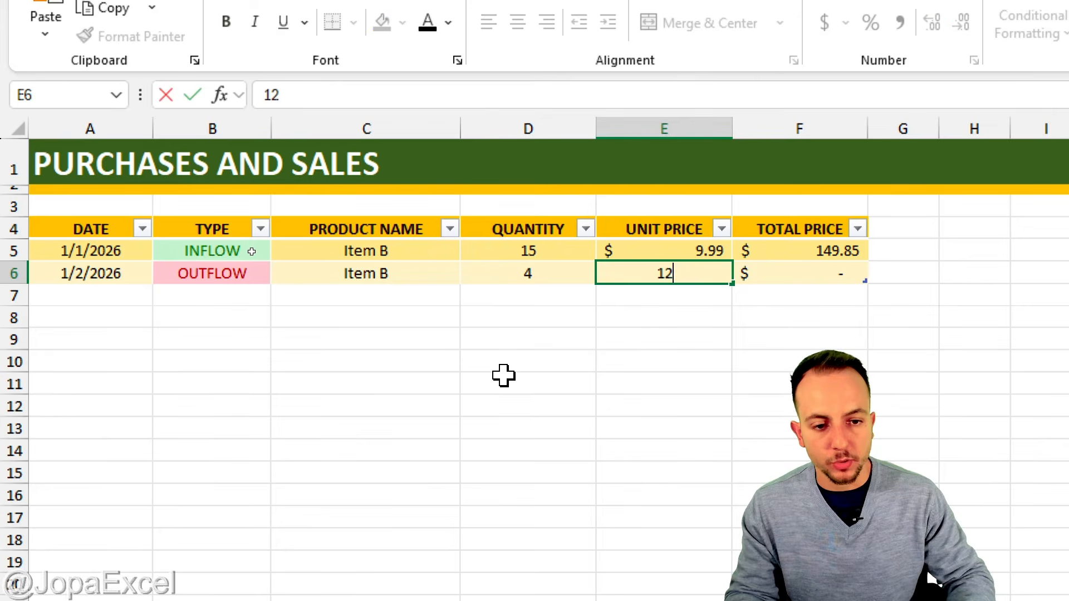
key("Return")
left_click(504, 376)
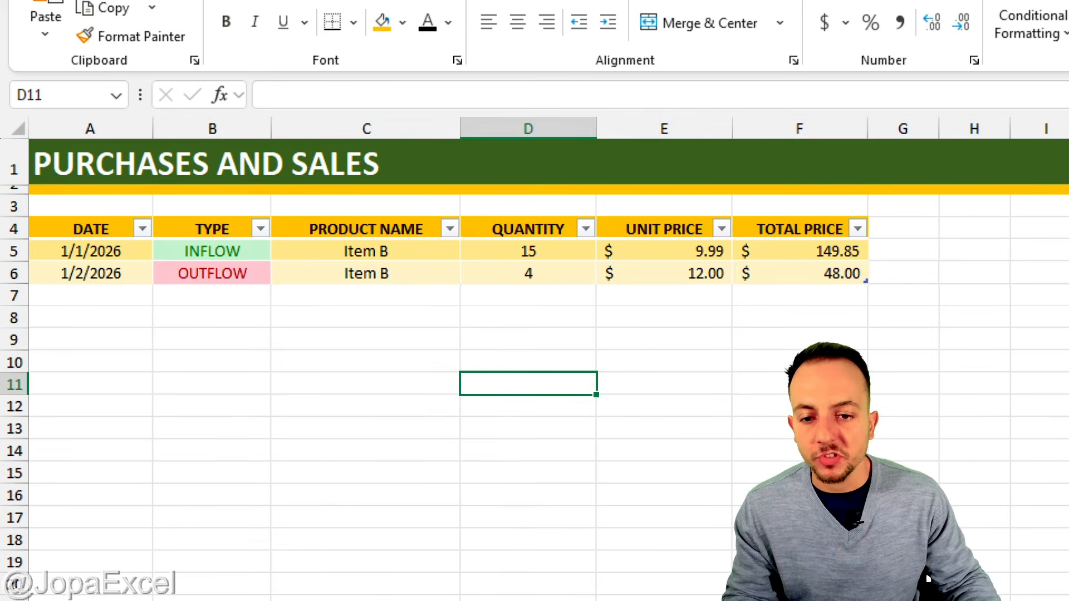
mouse_move(424, 195)
left_mouse_down()
mouse_move(444, 339)
mouse_move(405, 200)
left_mouse_up()
key("Escape")
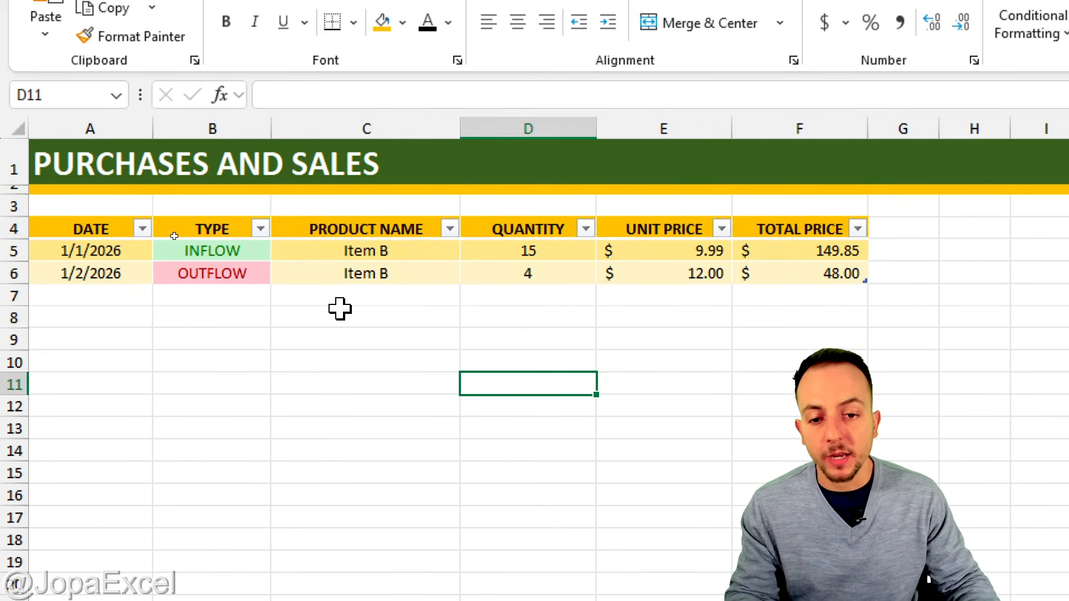
- Switch to the Current Stock table and look over its empty Inflows, Outflows and Balance columns
left_click(81, 580)
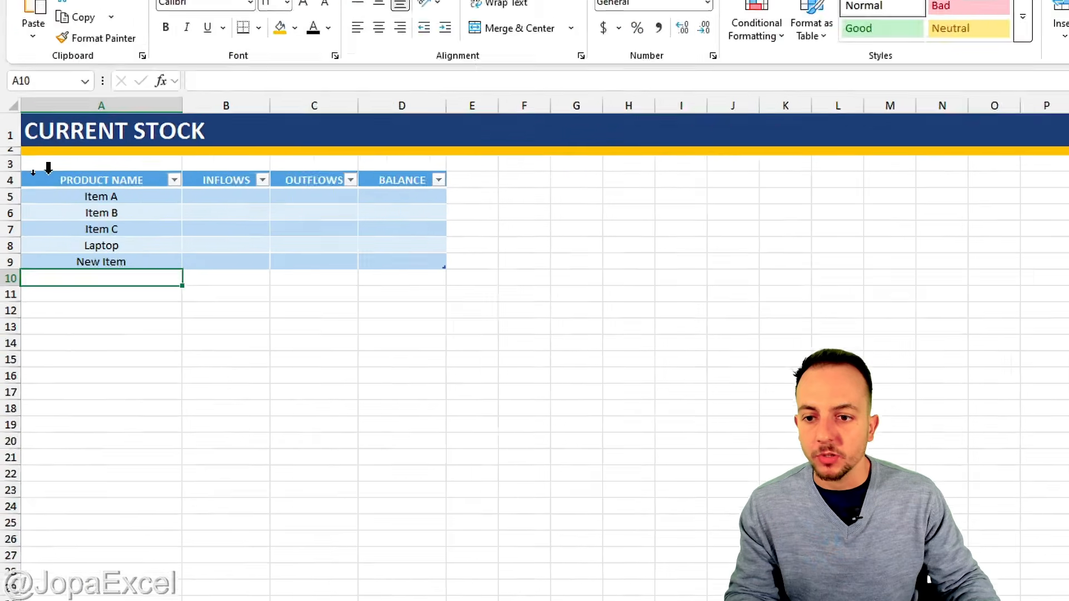
key("ctrl+2")
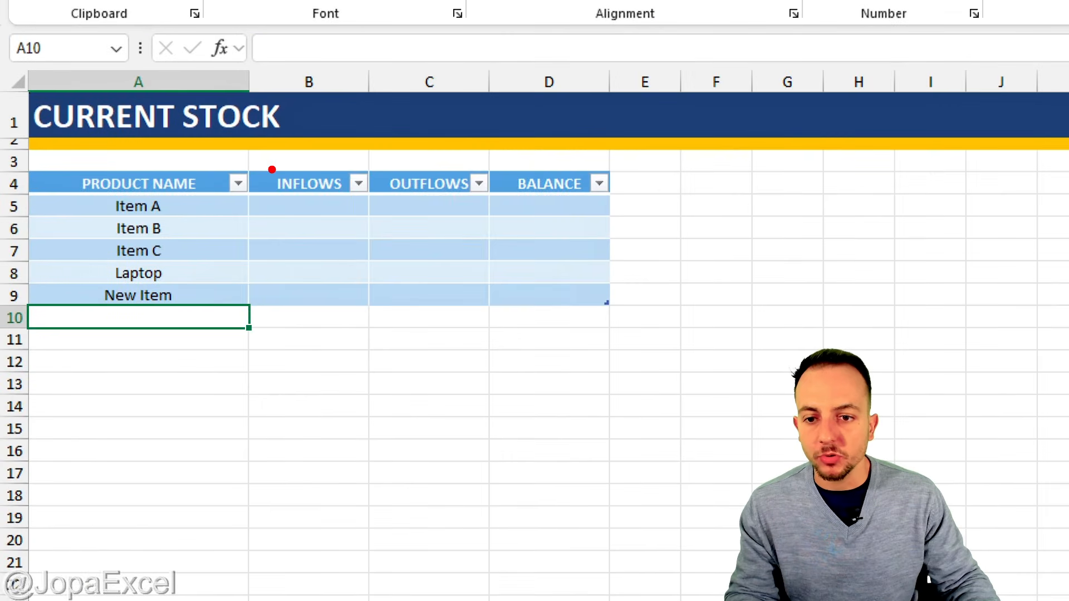
mouse_move(253, 142)
left_mouse_down()
mouse_move(319, 296)
mouse_move(360, 338)
mouse_move(487, 151)
mouse_move(485, 127)
mouse_move(657, 345)
left_mouse_up()
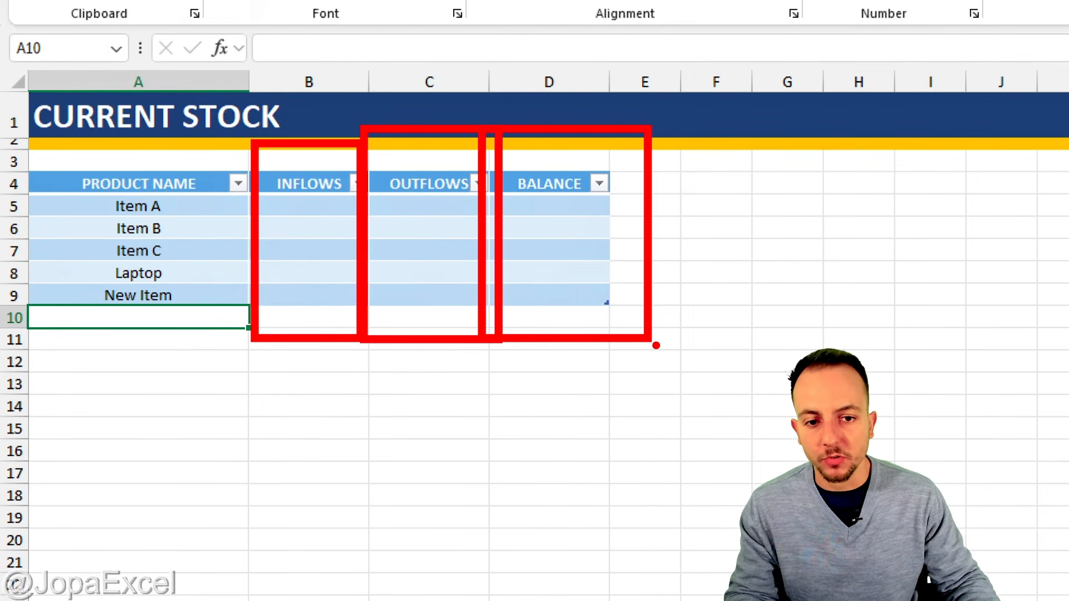
key("Escape")
key("Escape")
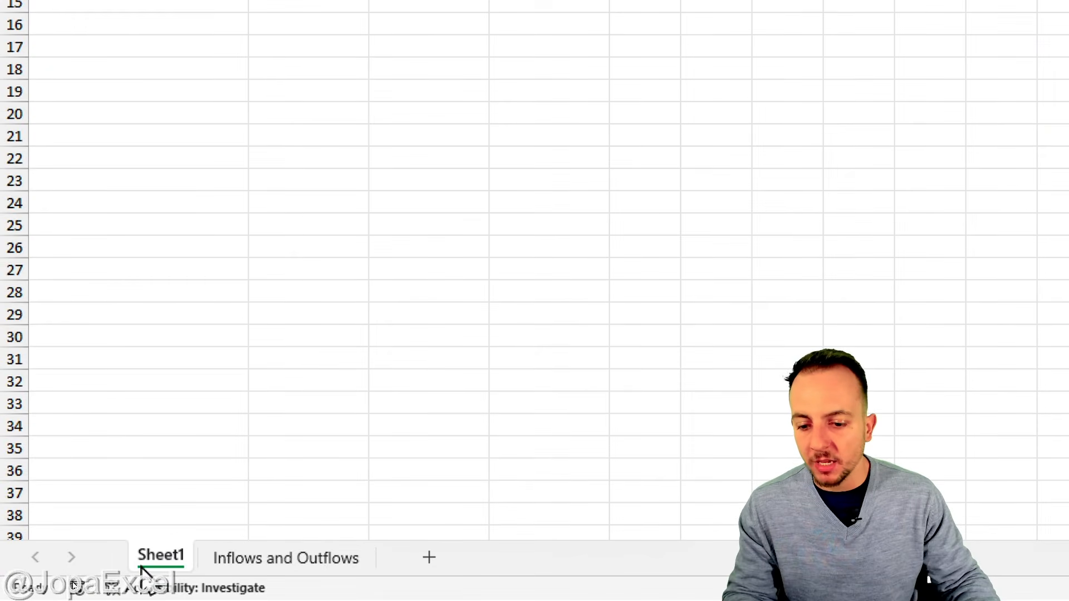
- Rename the worksheet Sheet1 as Current Stock
key("ctrl+2")
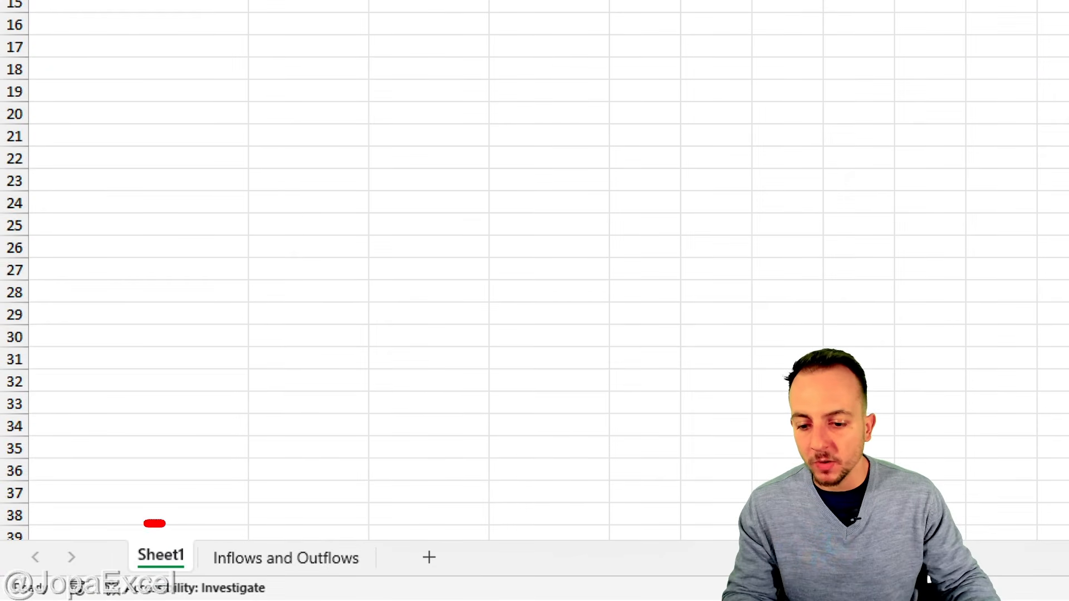
left_click_drag(154, 524, 122, 525)
key("Escape")
right_click(162, 563)
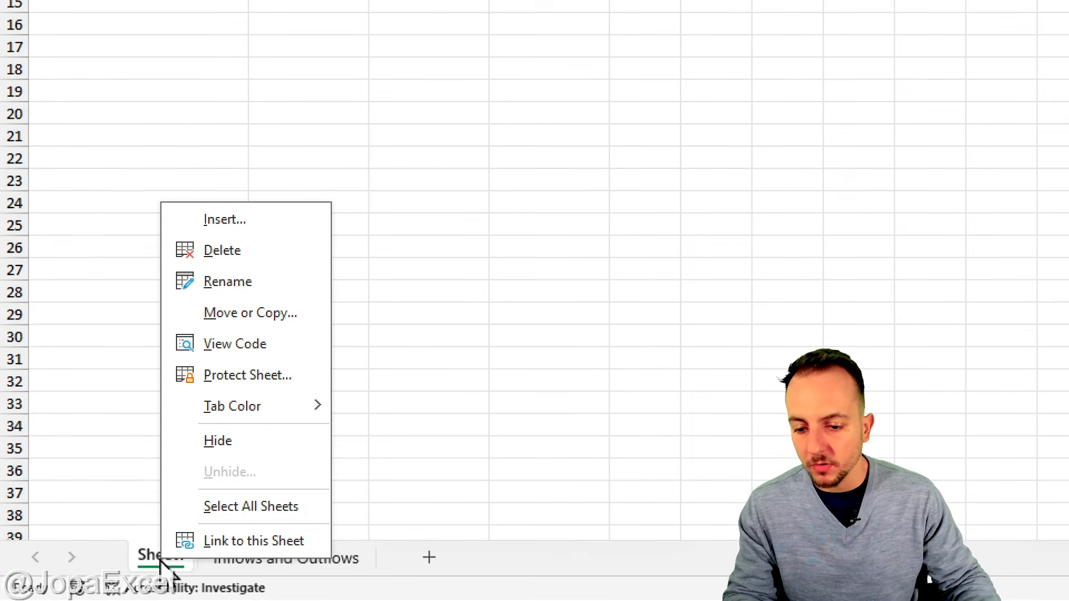
left_click(225, 343)
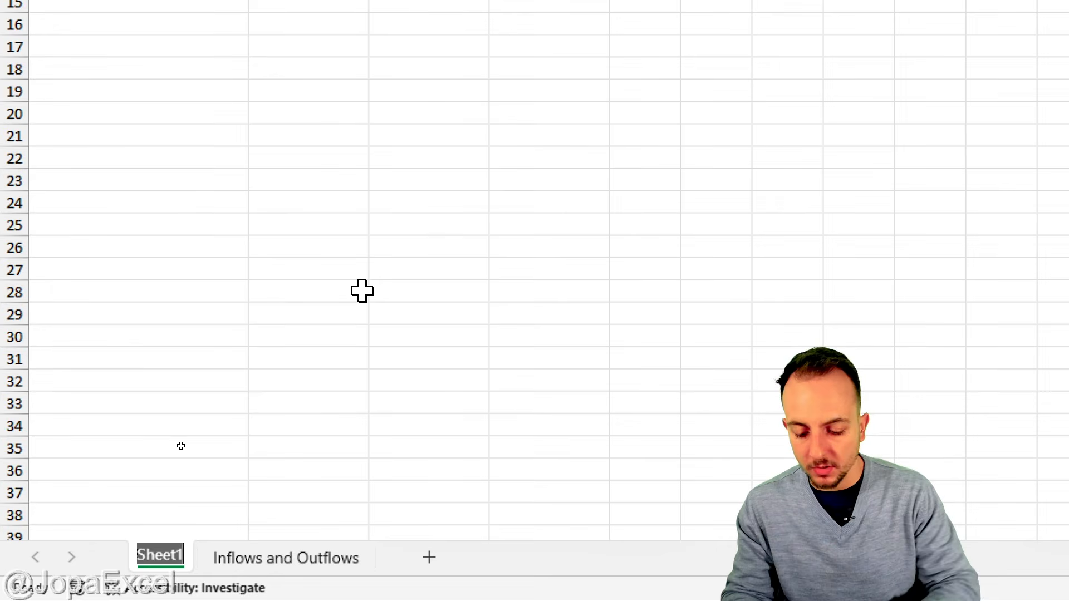
type("Curre")
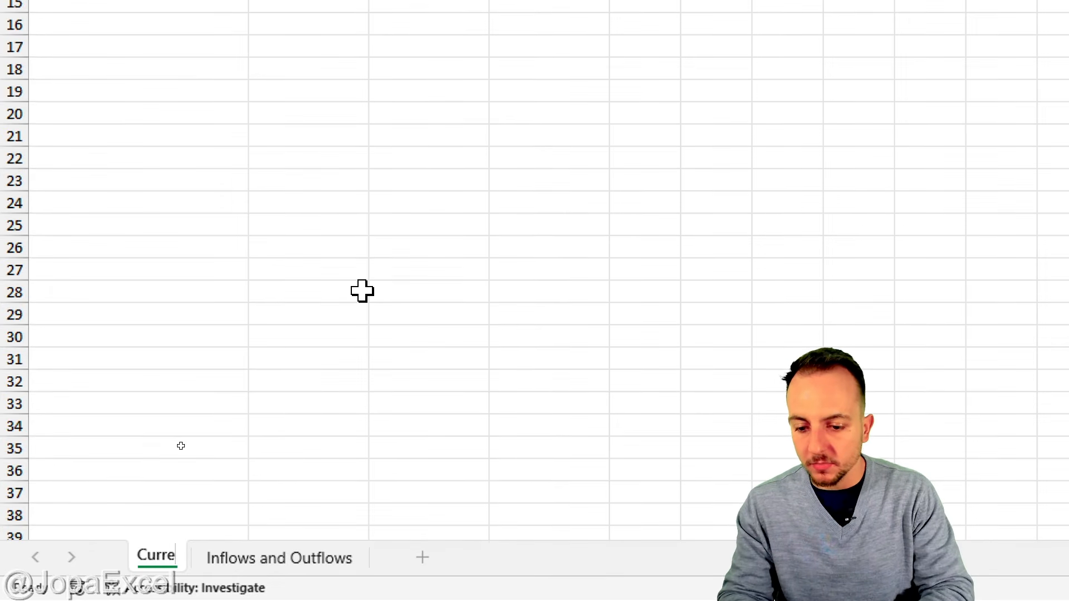
type("nt Stock")
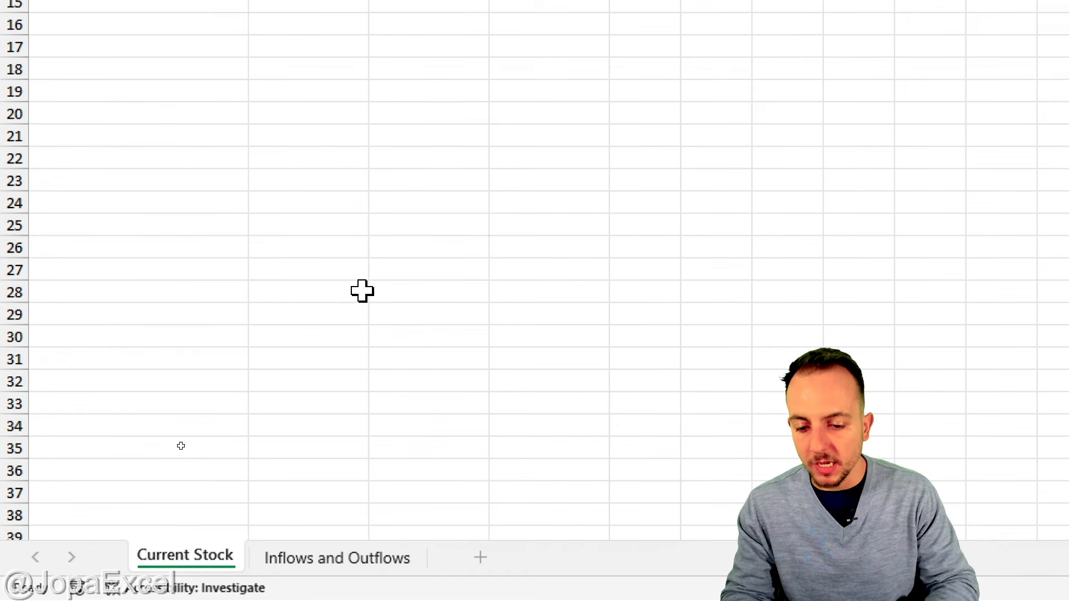
key("Return")
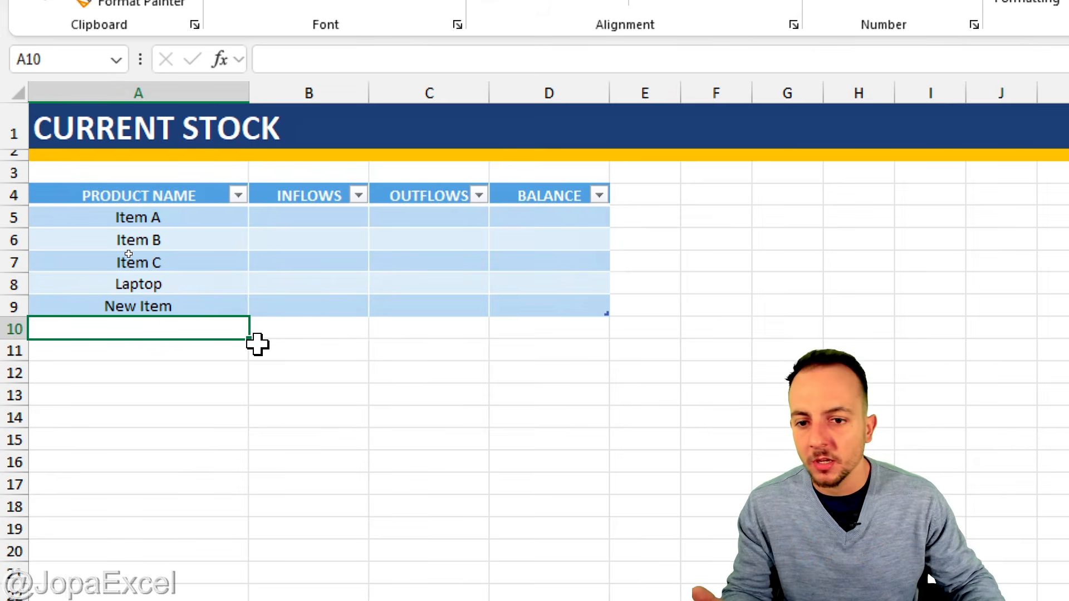
left_click(566, 216)
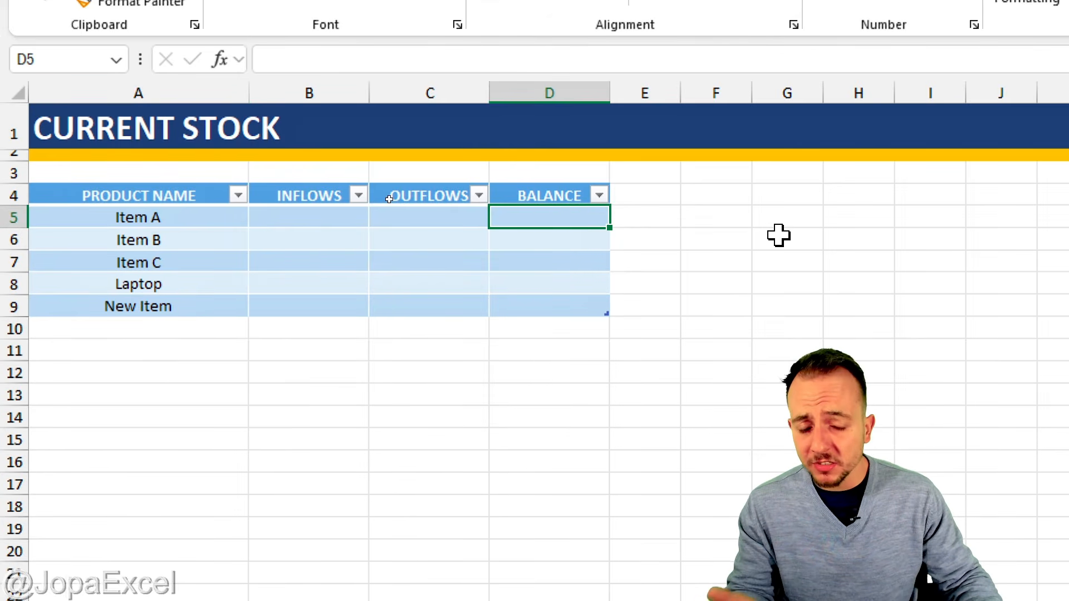
type("=")
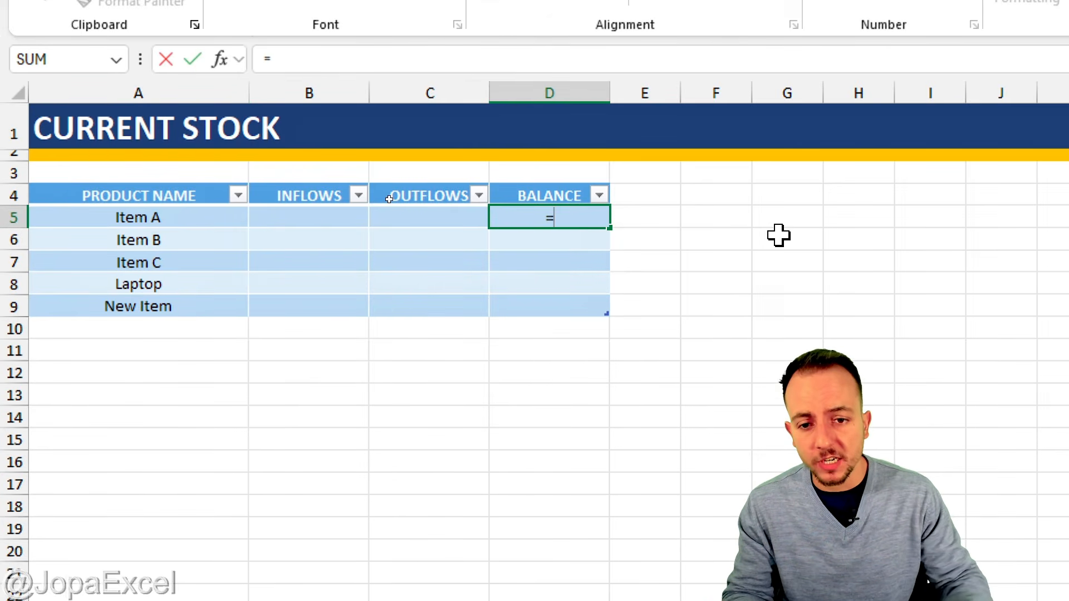
left_click(315, 217)
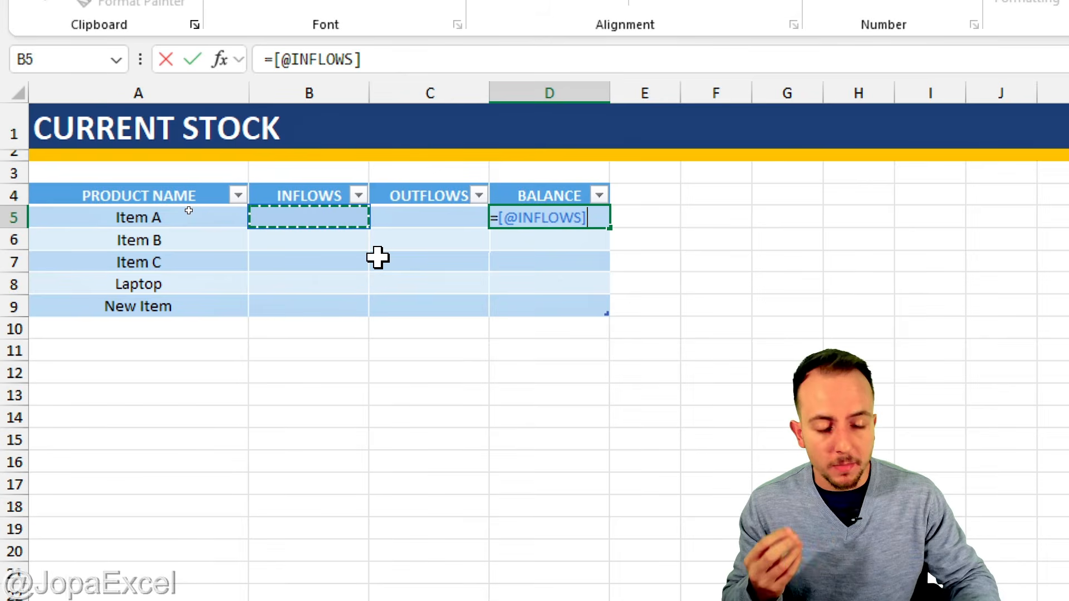
type("-")
left_click(446, 216)
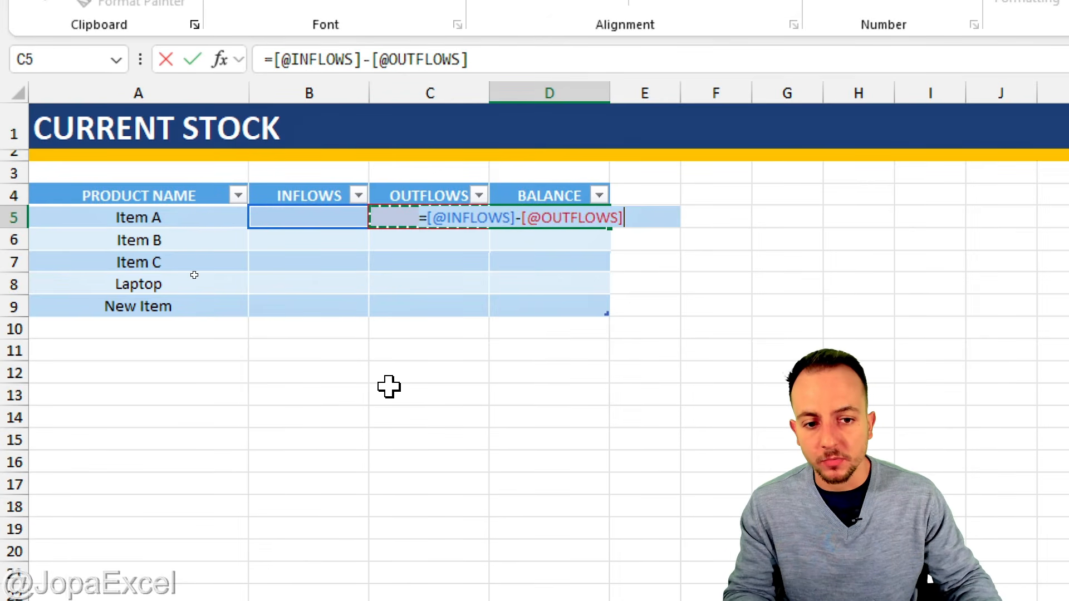
key("Return")
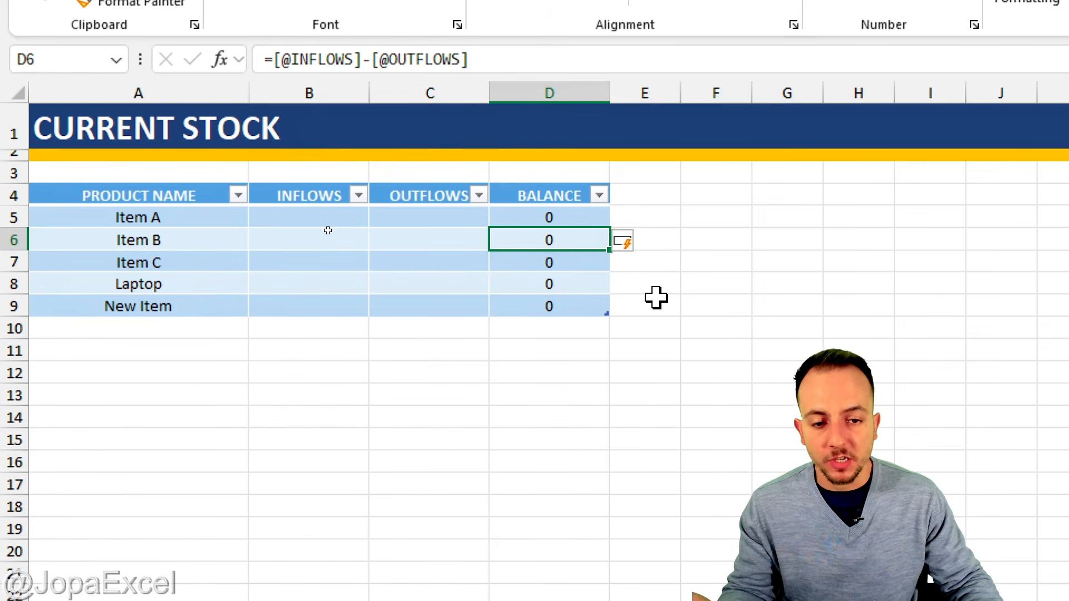
- Clear the Balance cells D6:D9 and refill them with the formula from D5, ending on cell B5
left_click(587, 217)
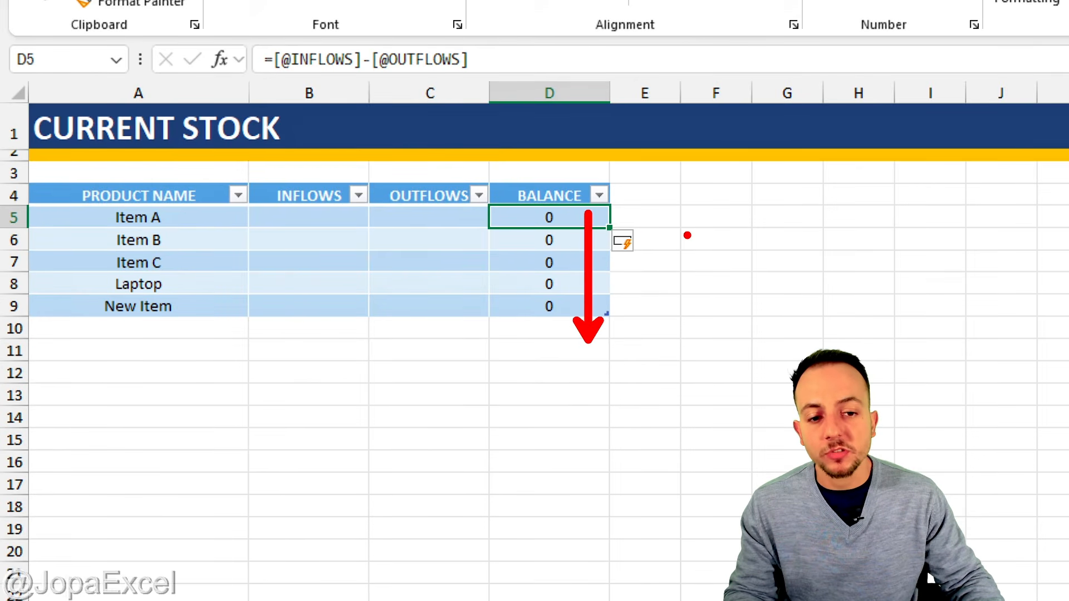
key("Escape")
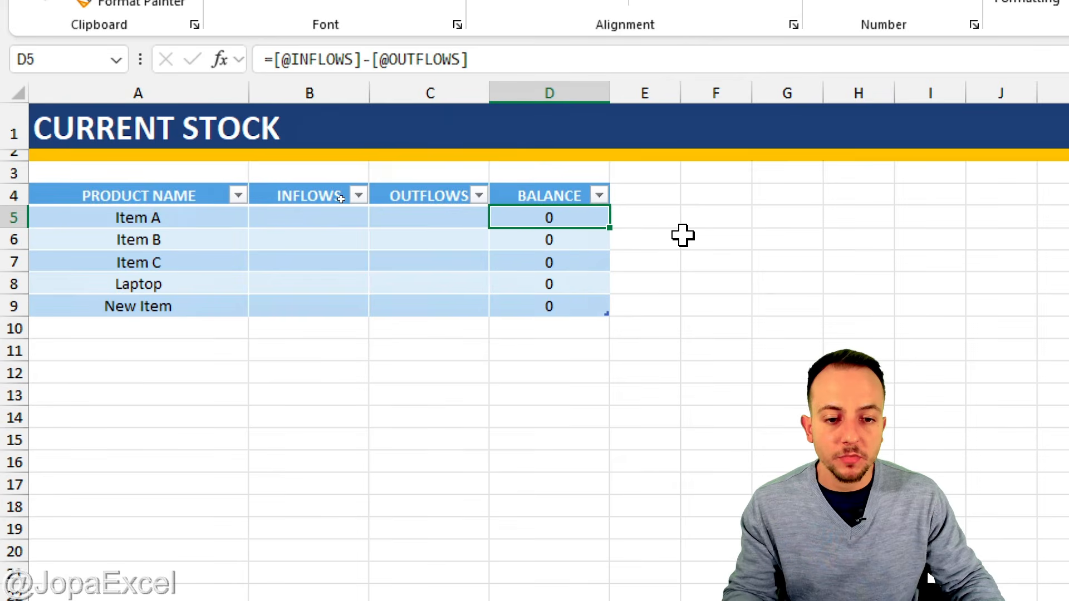
left_click_drag(587, 246, 574, 304)
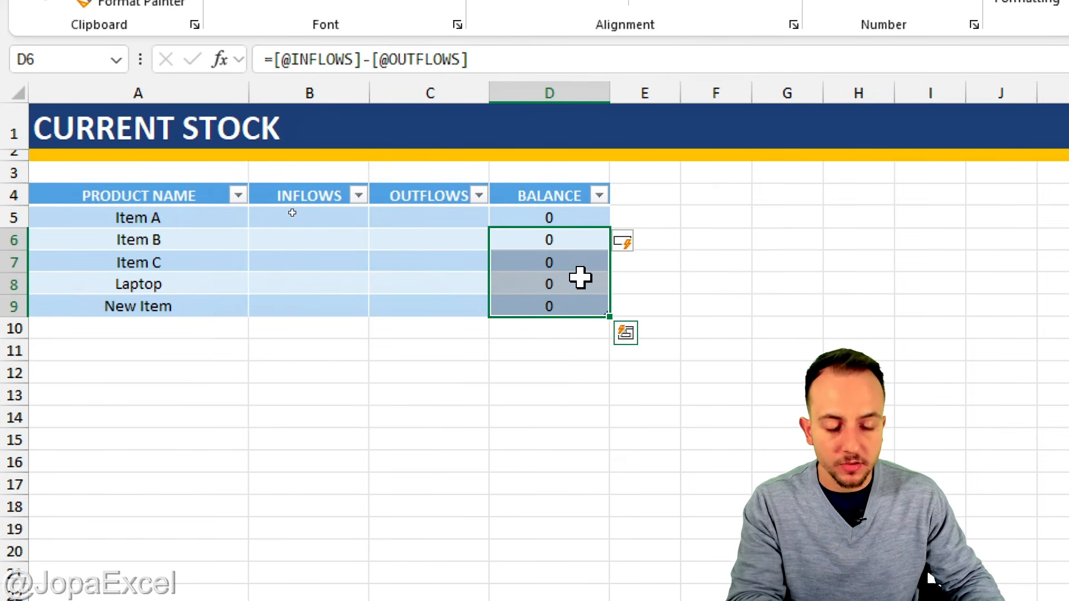
key("Delete")
left_click(585, 215)
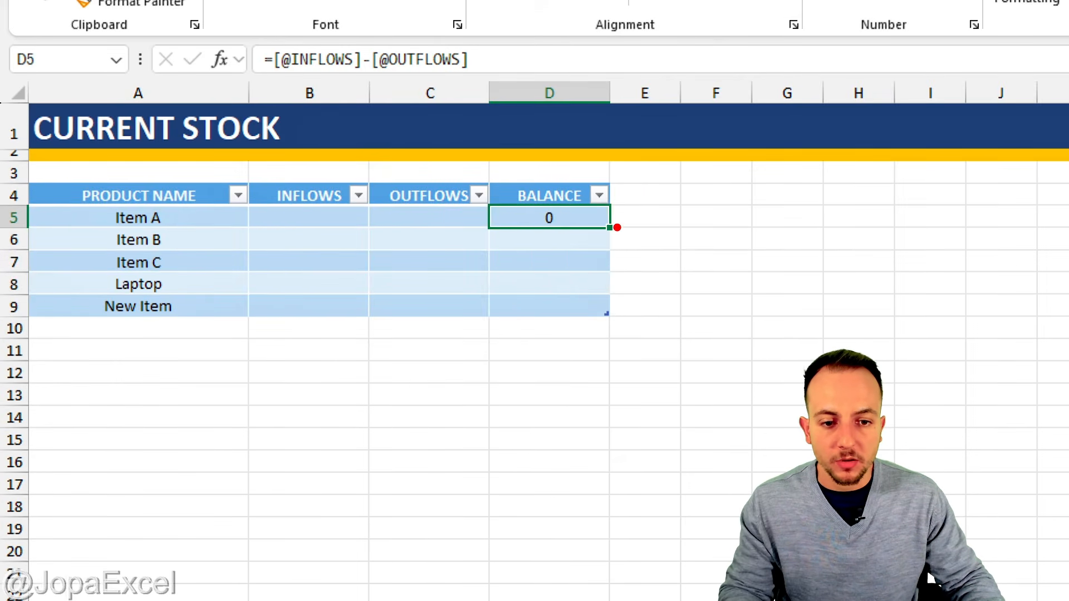
mouse_move(617, 213)
left_mouse_down()
mouse_move(591, 234)
mouse_move(632, 225)
mouse_move(615, 214)
left_mouse_up()
left_click_drag(612, 262, 612, 309)
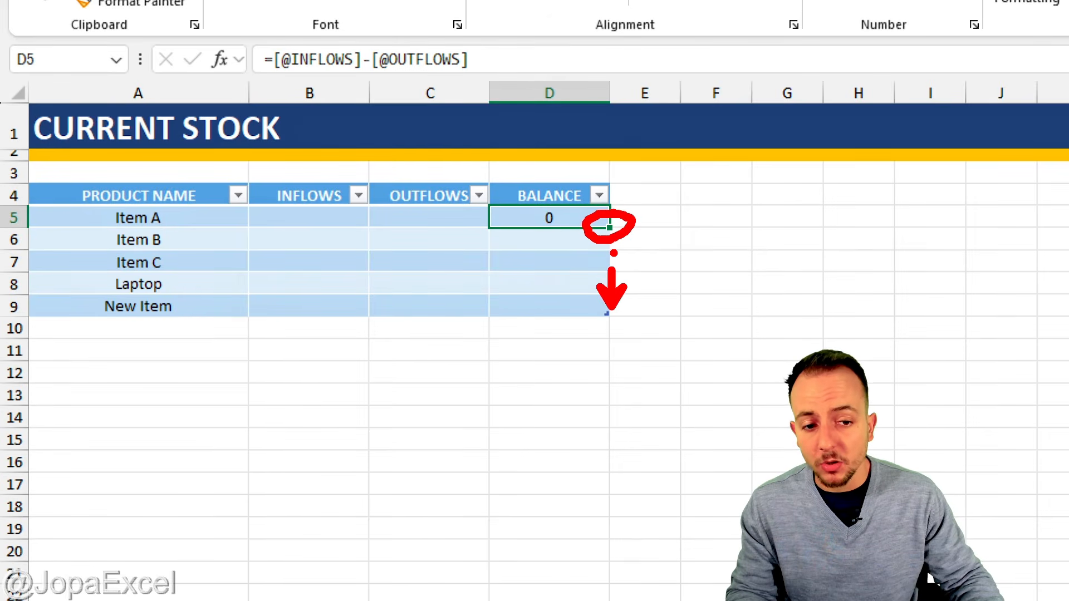
left_click_drag(610, 229, 603, 309)
left_click(585, 374)
left_click(297, 217)
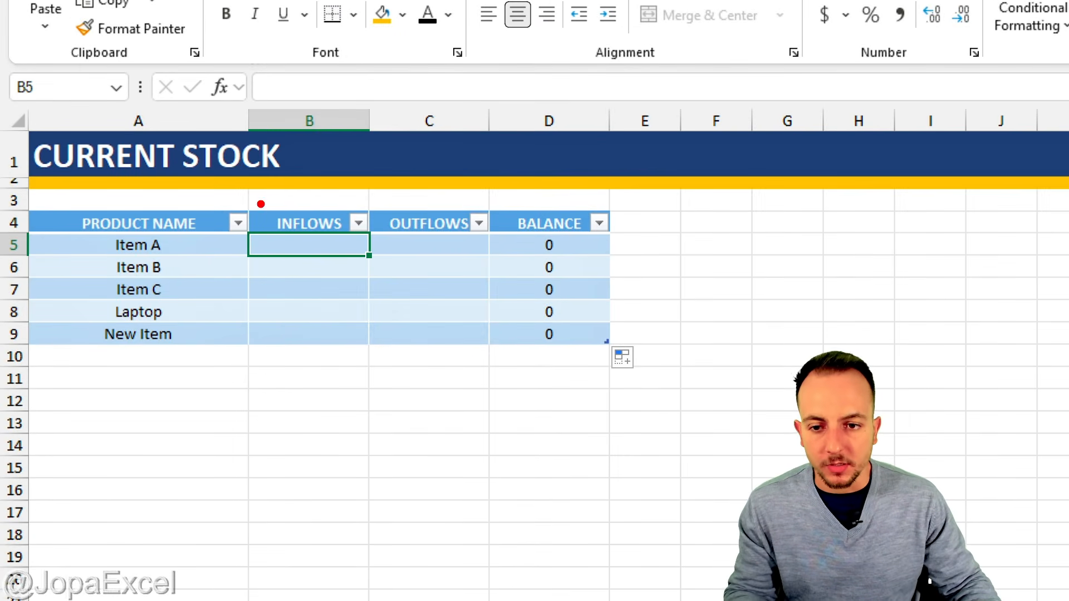
left_click_drag(258, 201, 360, 239)
mouse_move(96, 223)
left_mouse_down()
mouse_move(176, 260)
mouse_move(120, 275)
mouse_move(175, 306)
left_mouse_up()
key("ctrl+z")
key("ctrl+z")
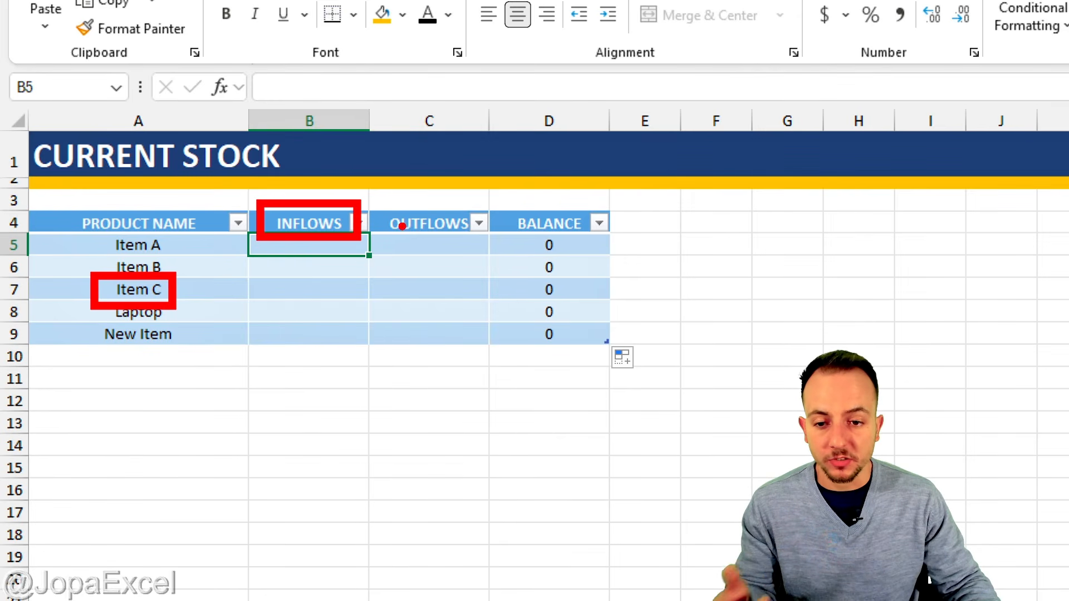
left_click_drag(365, 195, 437, 138)
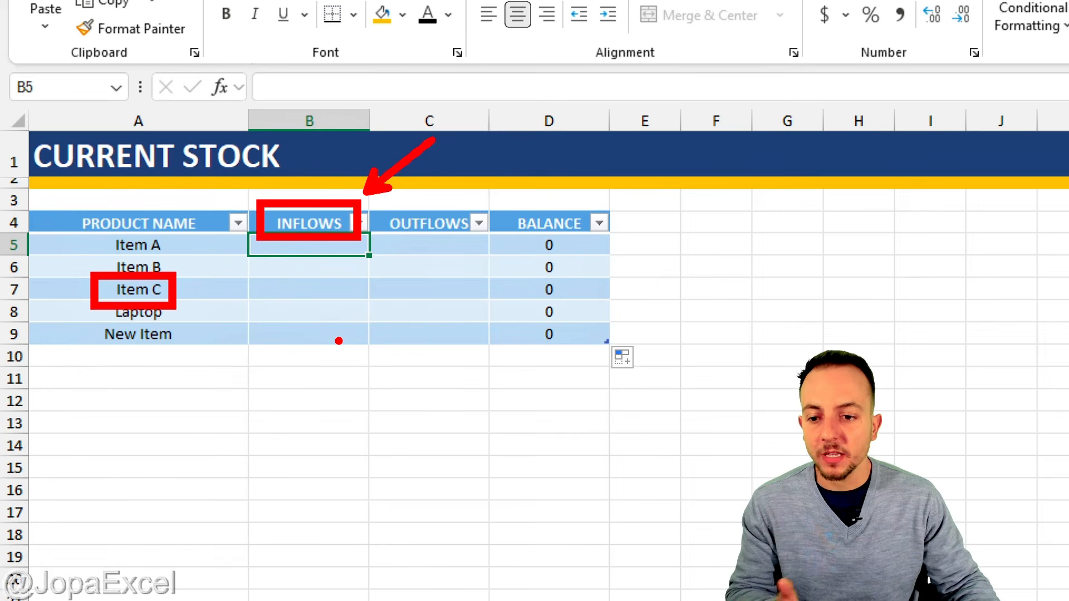
left_click_drag(192, 299, 251, 361)
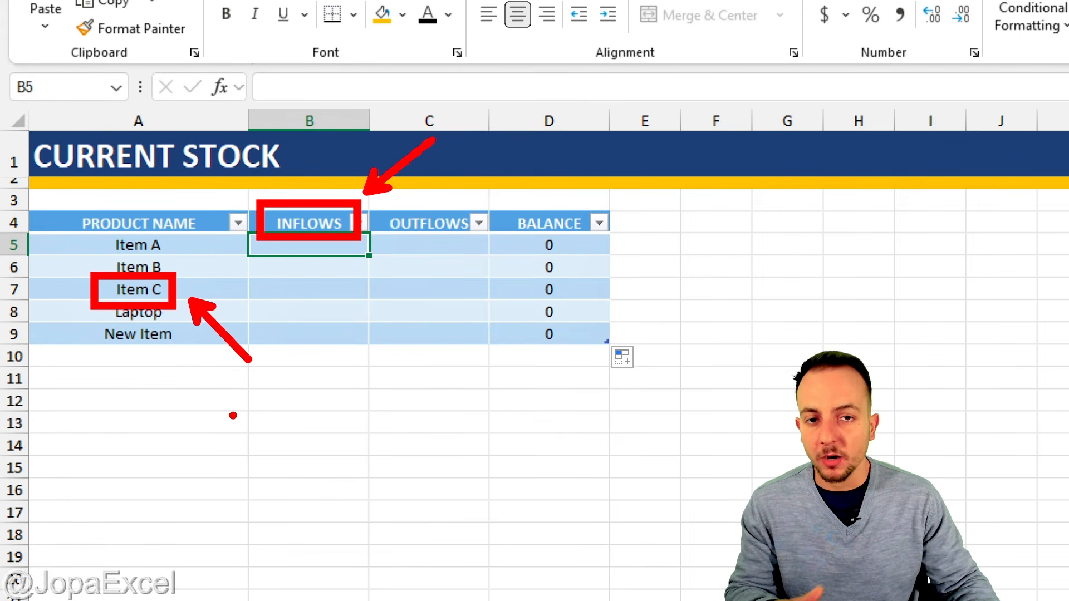
left_click_drag(148, 435, 148, 488)
type("SU")
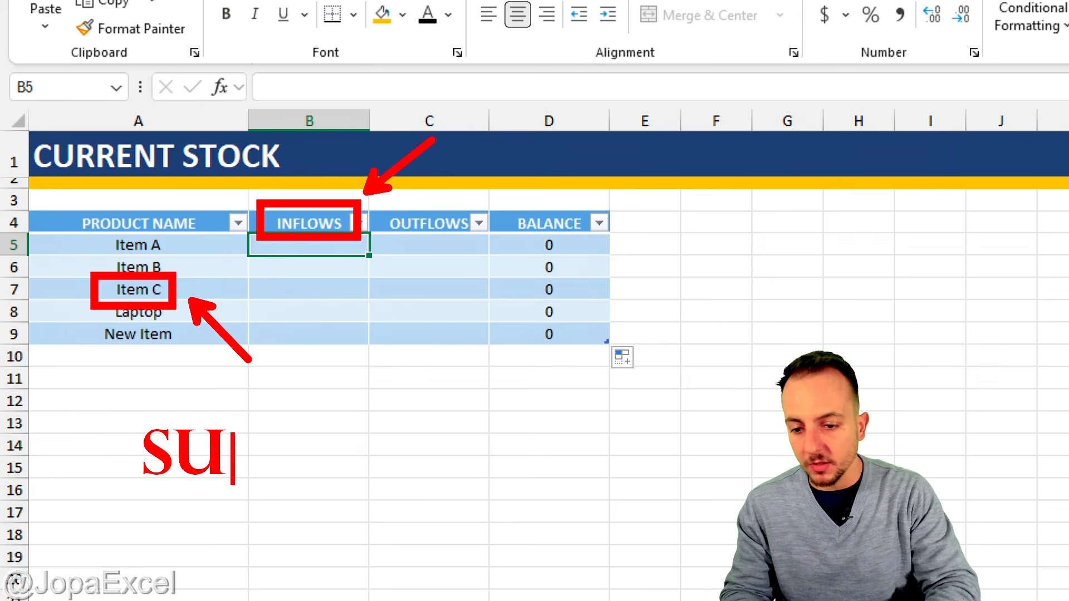
type("M IFS")
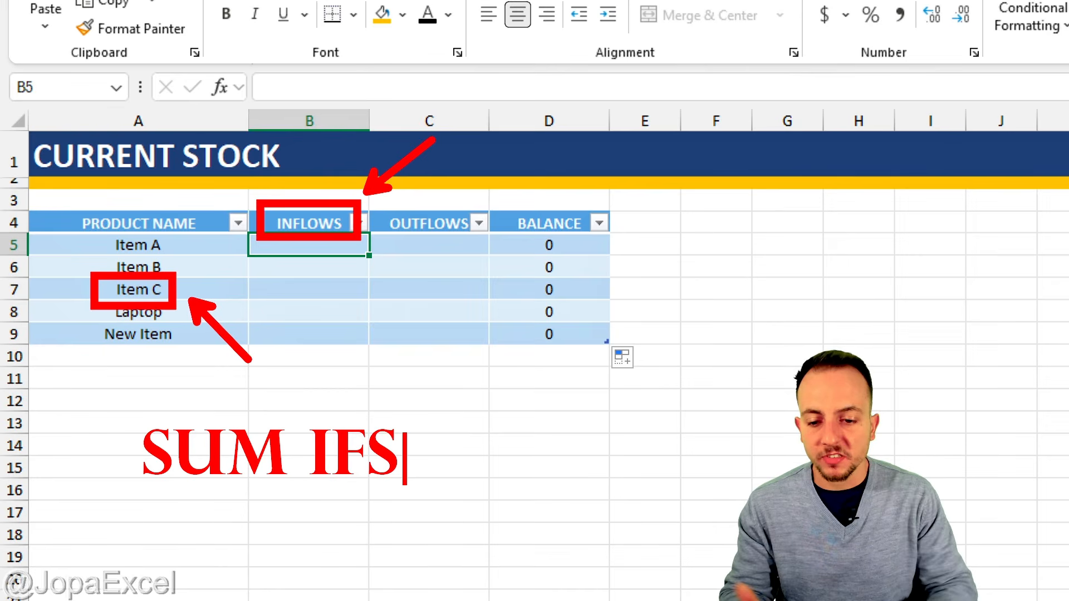
left_click_drag(123, 410, 302, 493)
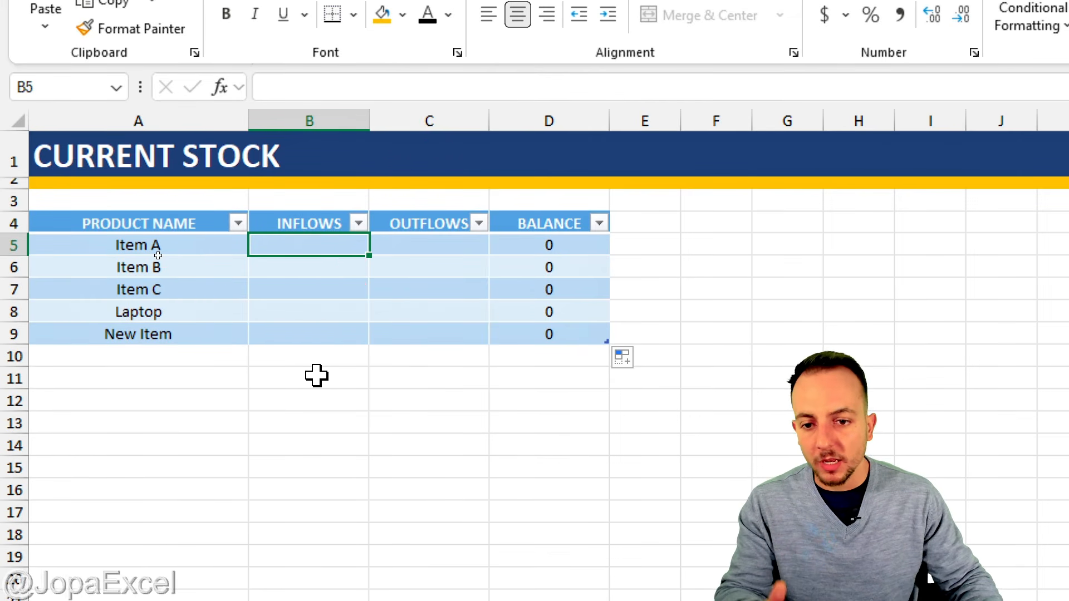
- Start a SUMIFS formula in B5 with the Quantity column of the Purchases and Sales table as the sum range
type("=")
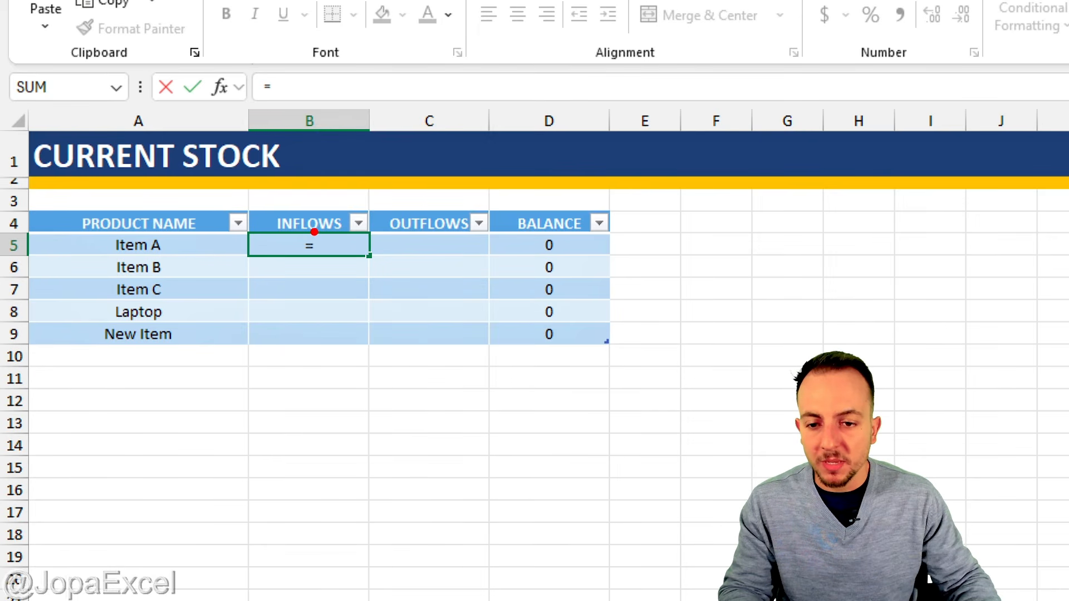
mouse_move(316, 233)
left_mouse_down()
mouse_move(289, 247)
mouse_move(328, 239)
mouse_move(306, 222)
mouse_move(194, 246)
mouse_move(120, 246)
left_mouse_up()
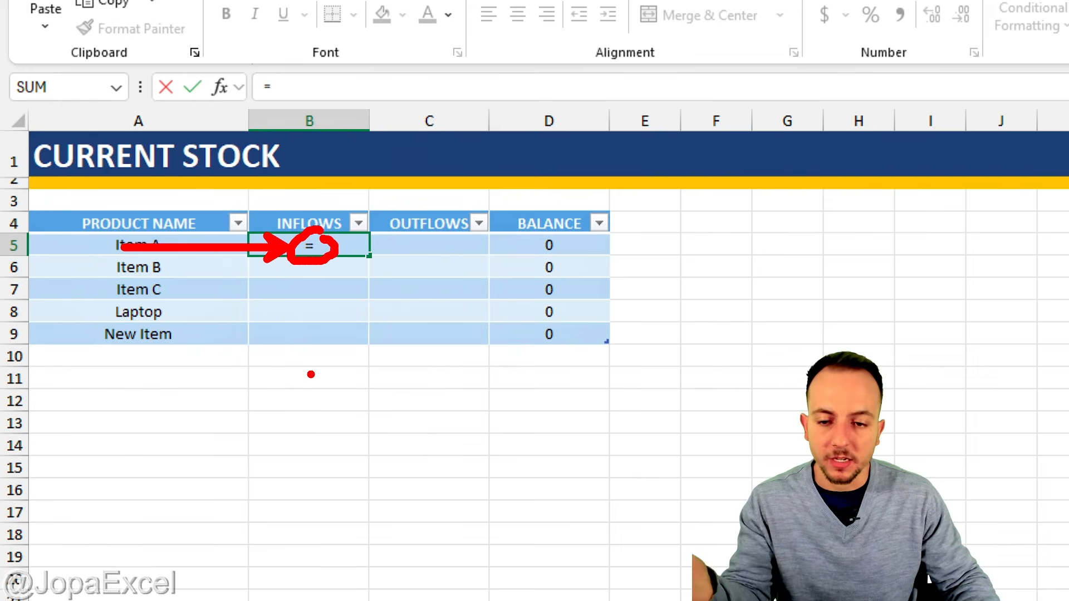
key("Escape")
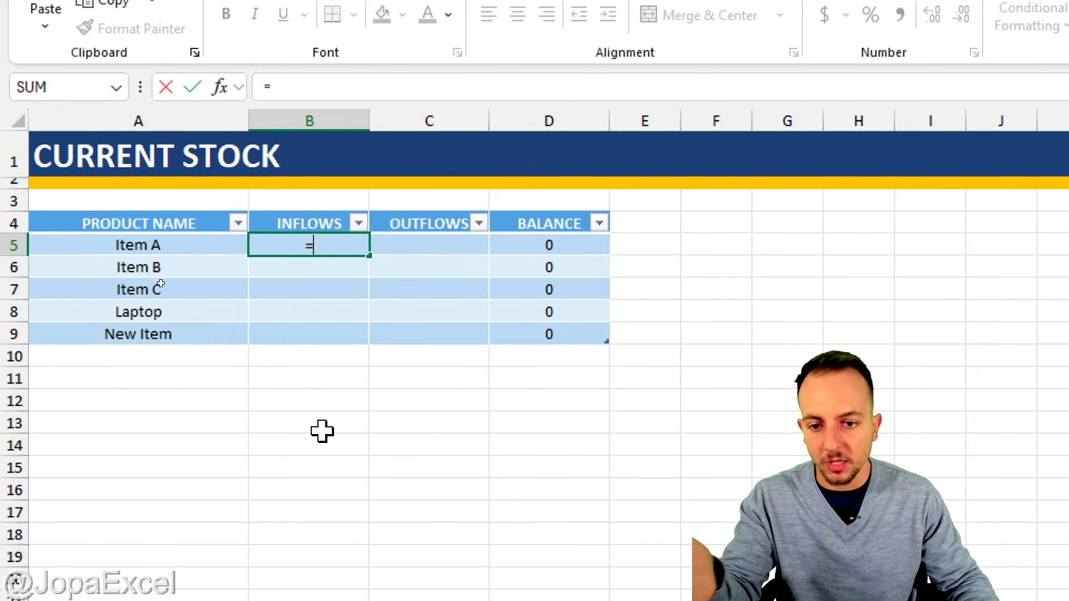
type("sumif")
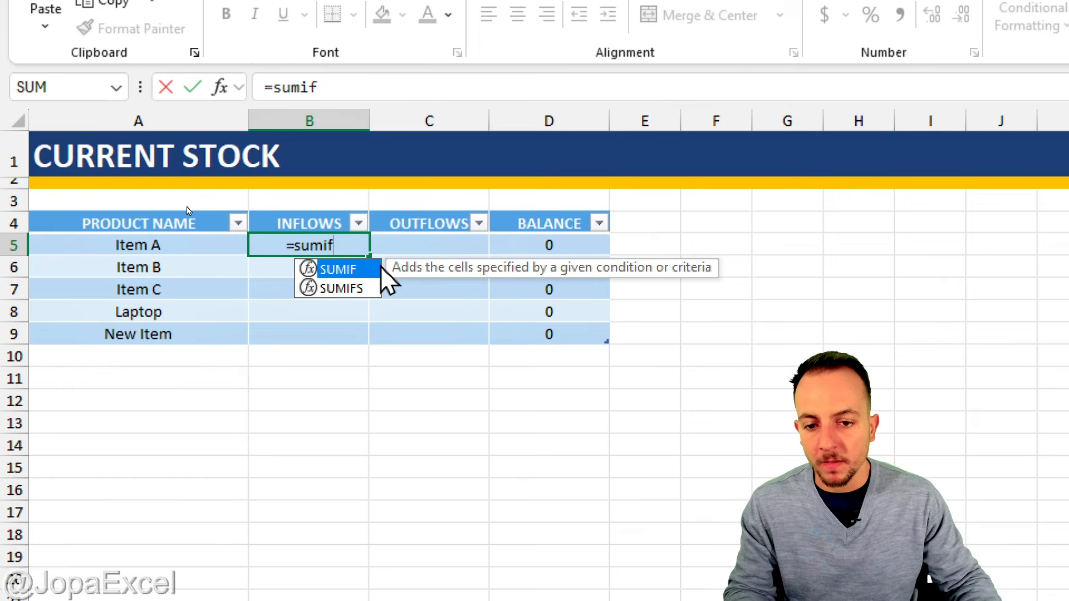
left_click(365, 292)
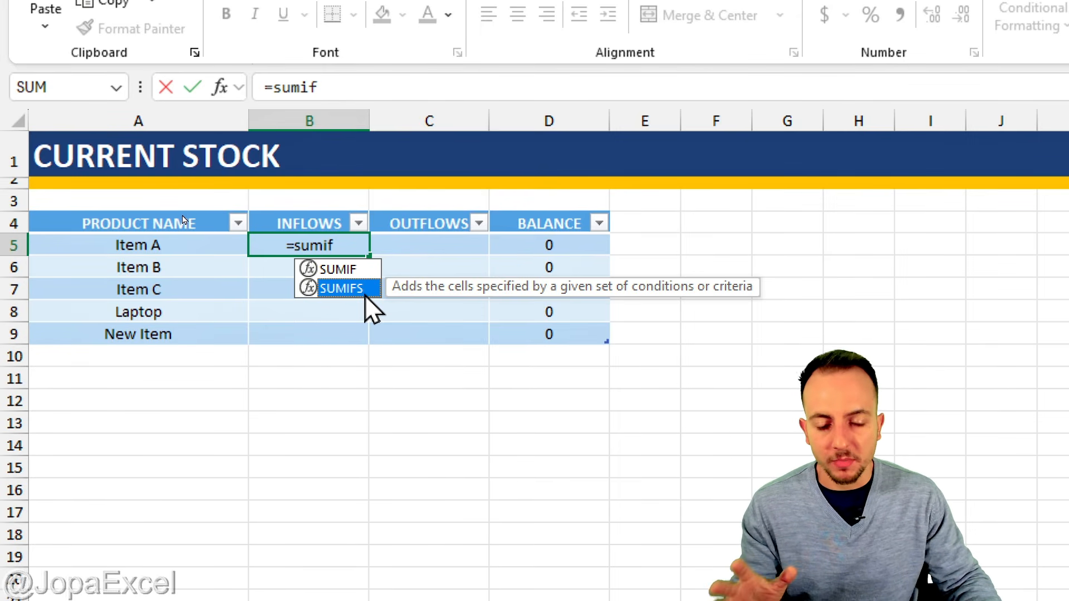
key("Tab")
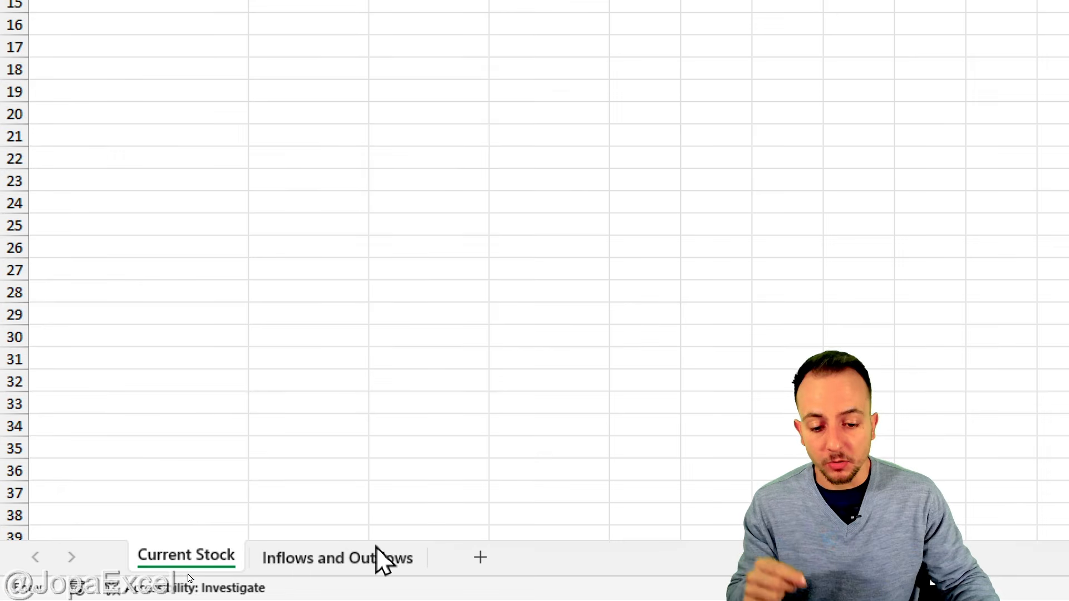
left_click(384, 557)
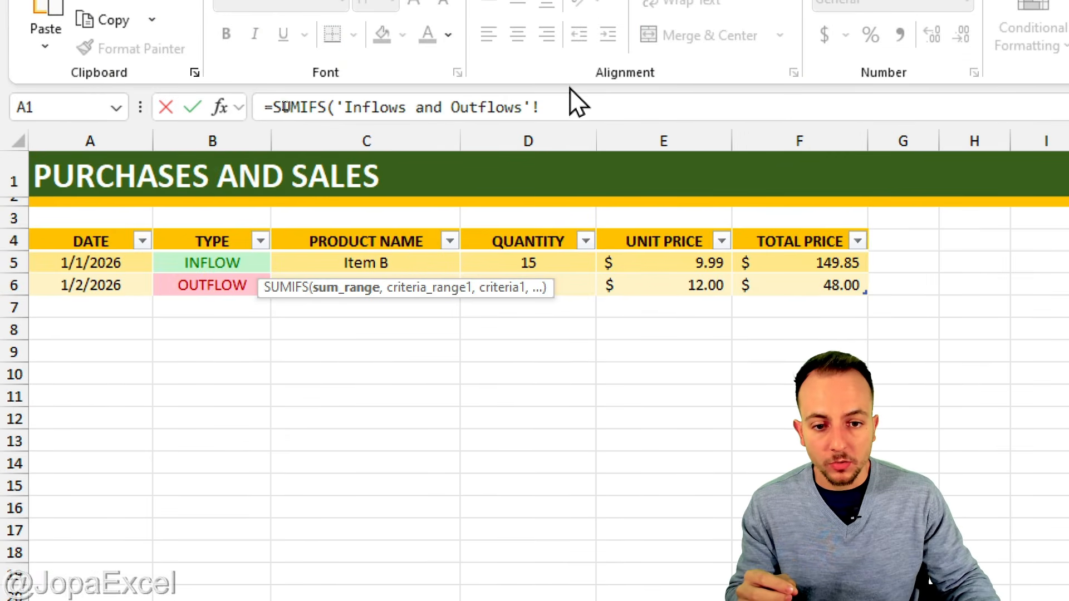
left_click(564, 263)
left_click_drag(564, 263, 573, 276)
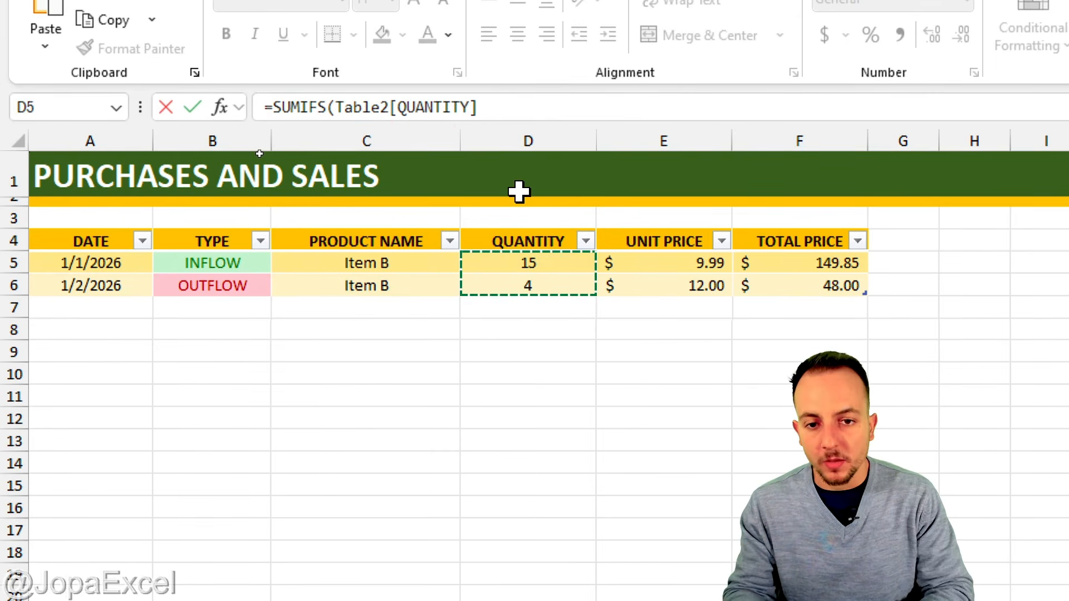
type(",")
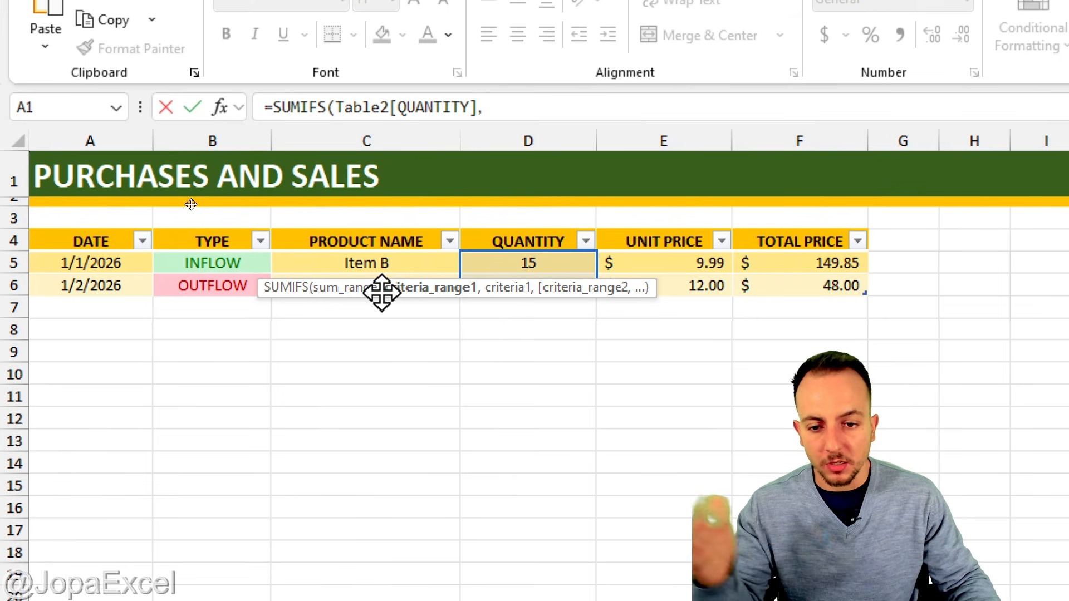
- Add the Type column as the first criteria range of the SUMIFS formula, with "INFLOW" as its criterion
left_click_drag(382, 293, 353, 72)
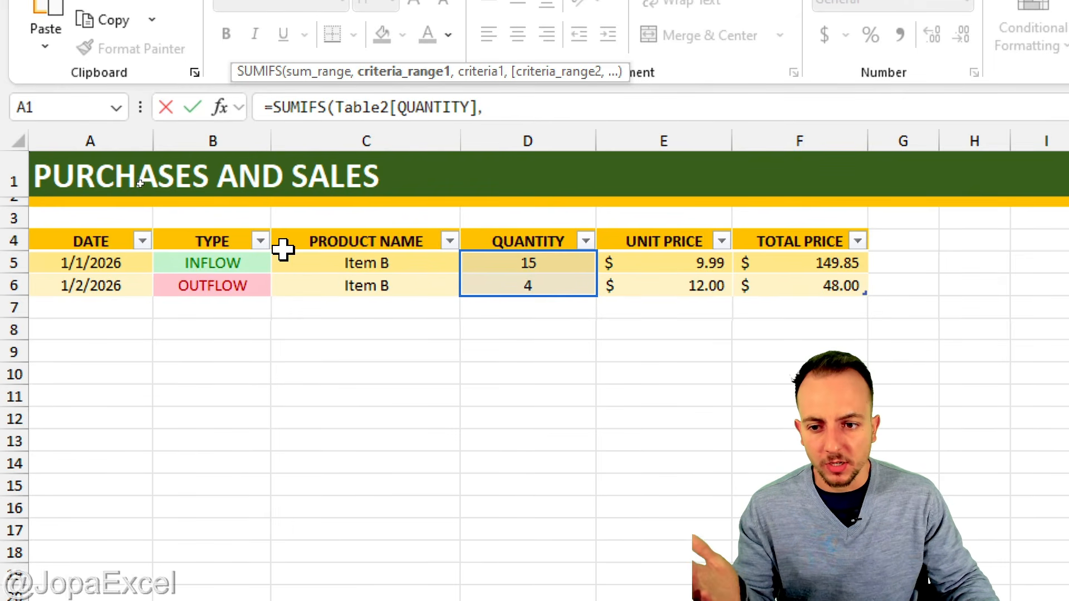
left_click_drag(249, 260, 247, 278)
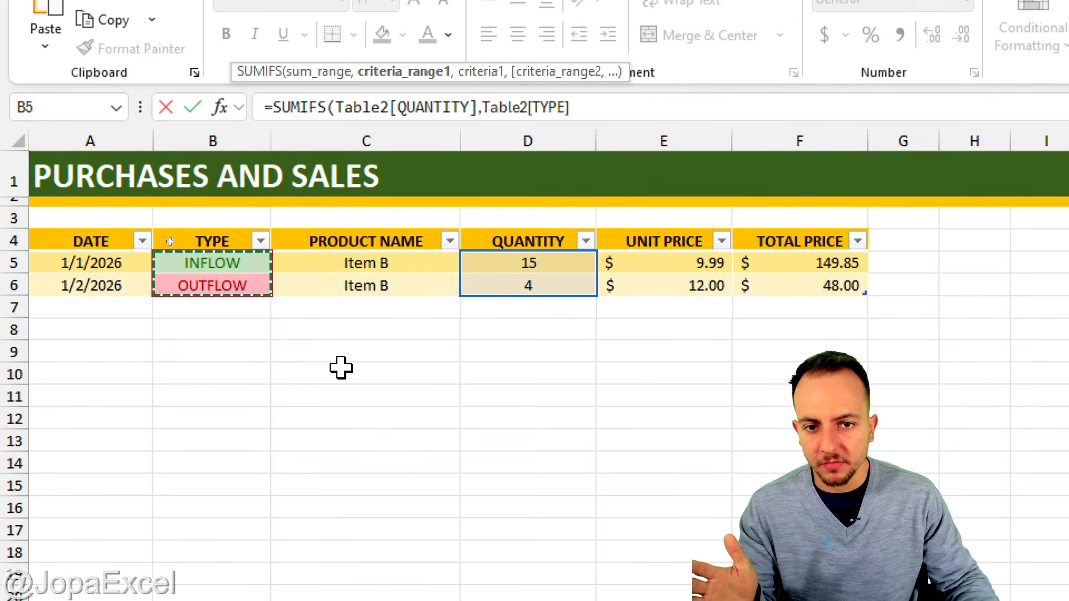
type(",")
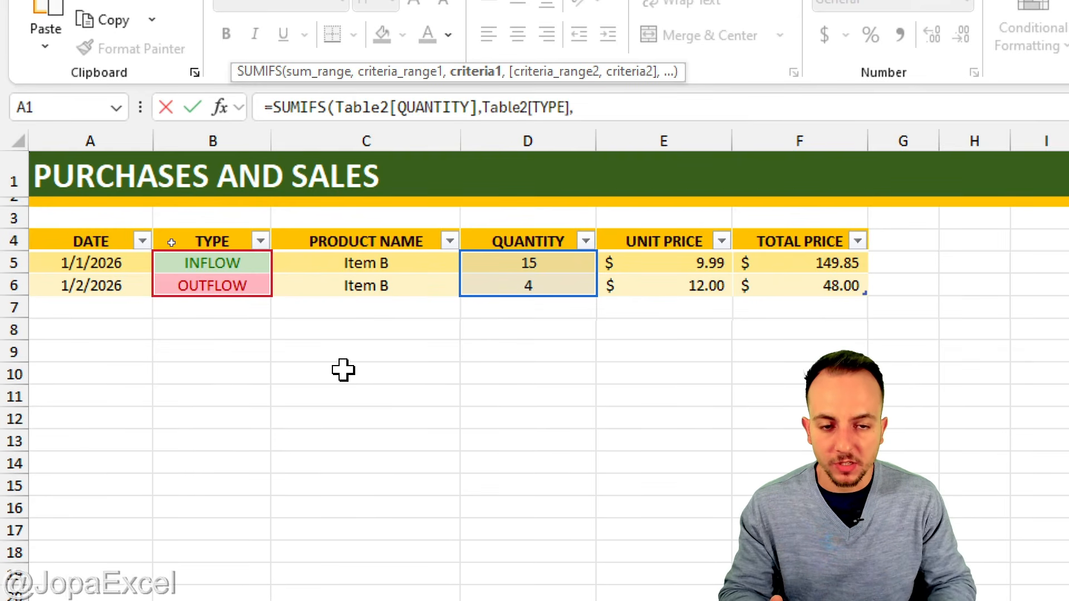
type("\"")
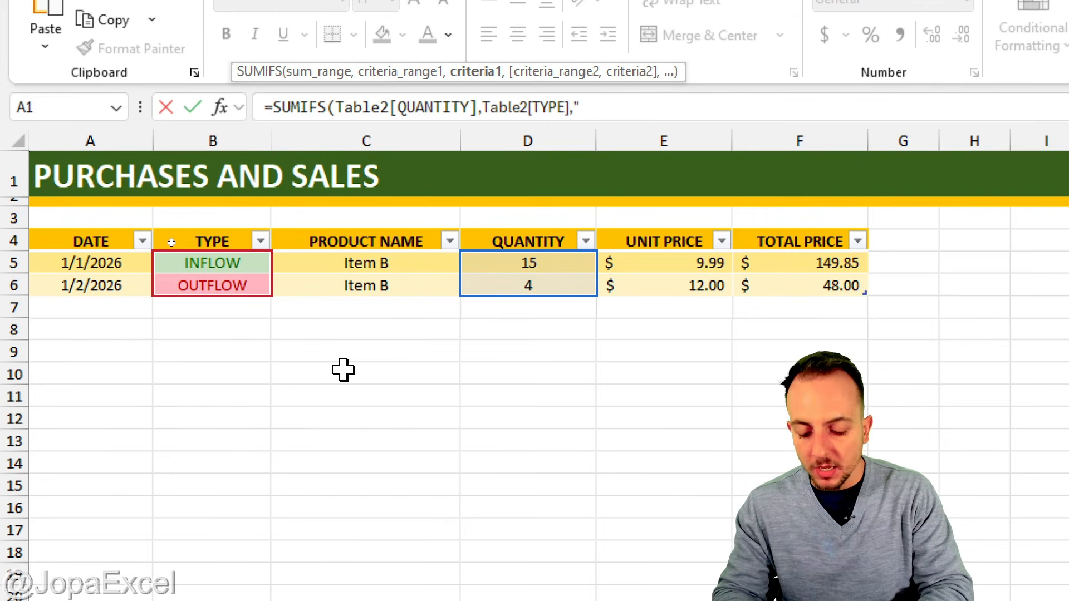
type("INFLOW")
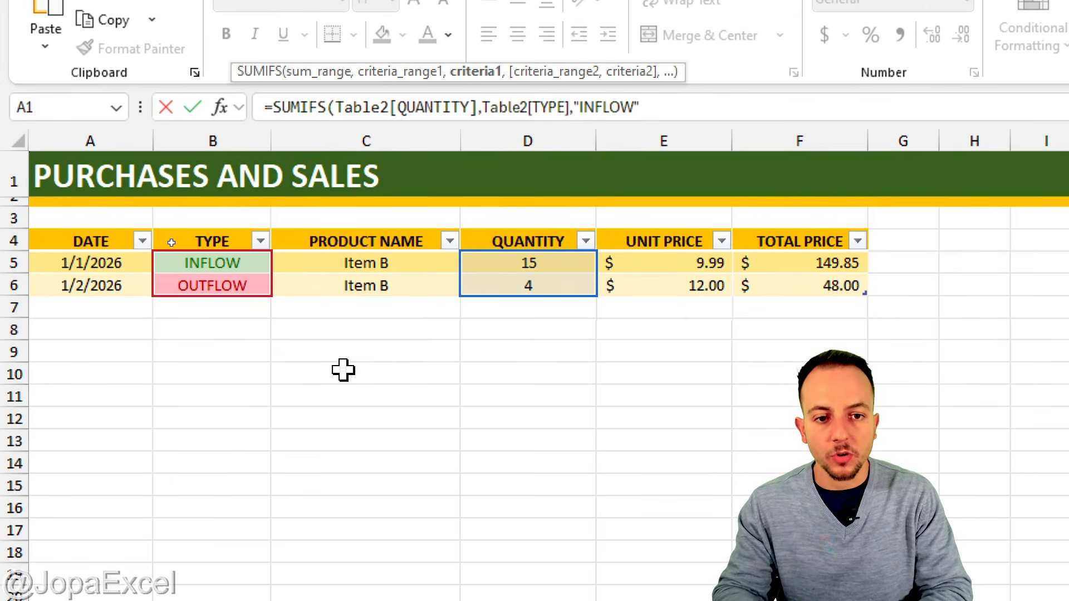
type("\"")
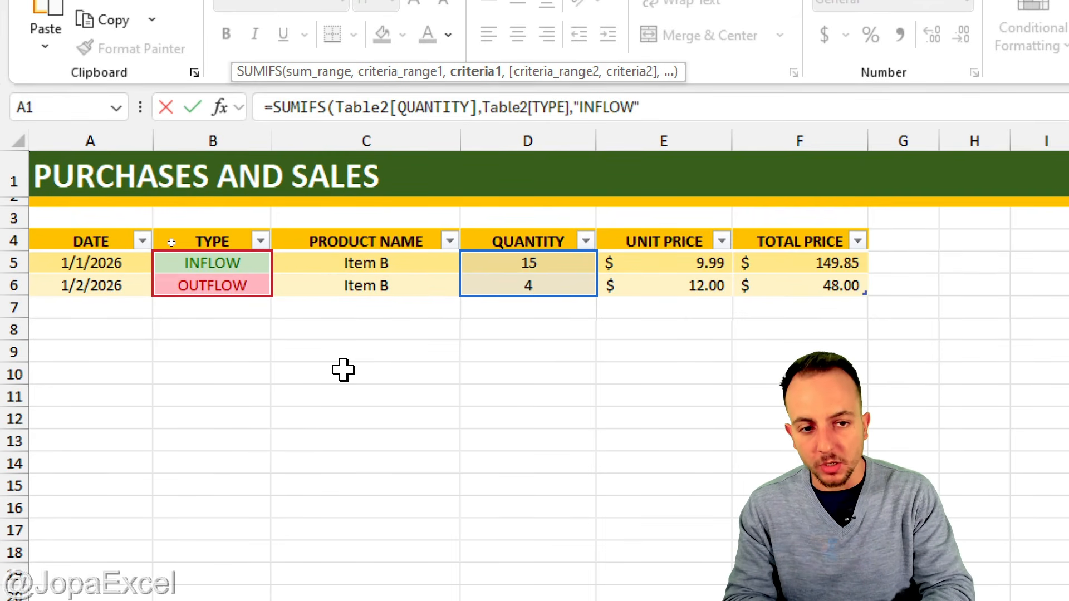
type(",")
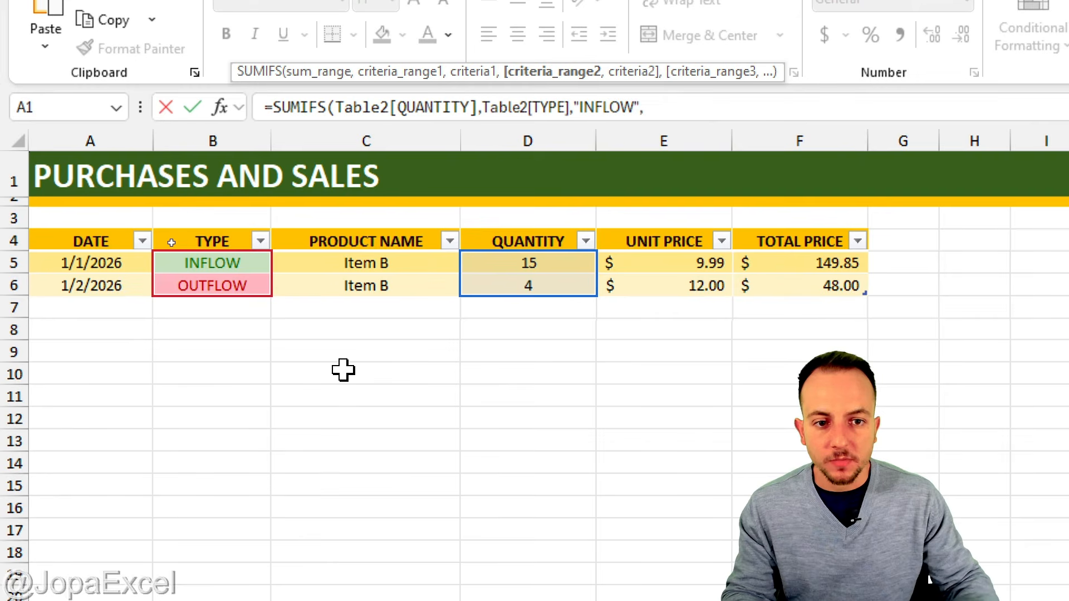
key("ctrl+2")
mouse_move(655, 83)
left_mouse_down()
mouse_move(507, 98)
mouse_move(643, 65)
left_mouse_up()
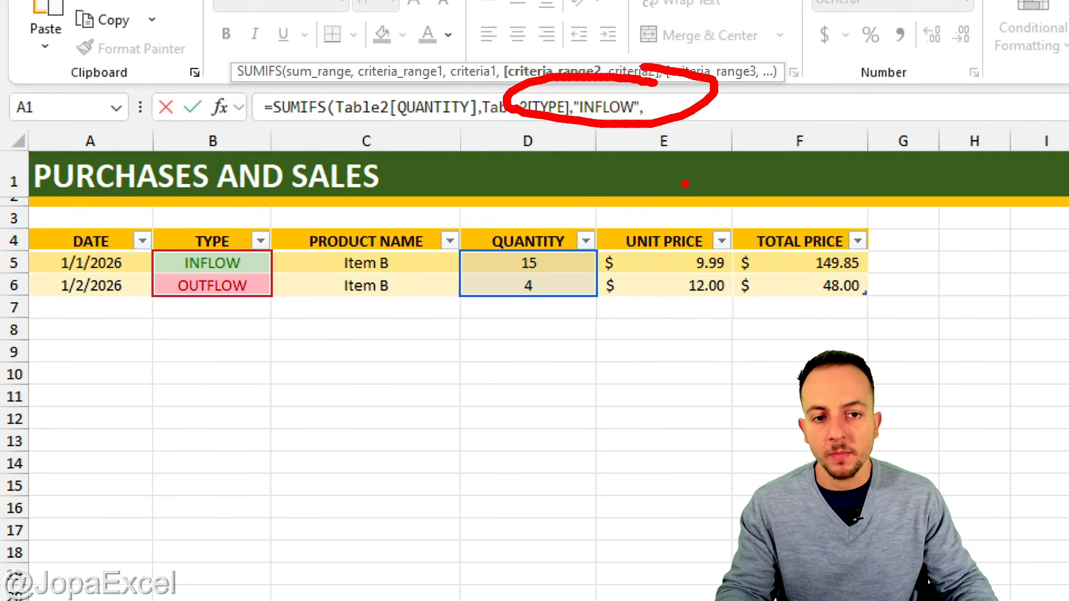
key("Escape")
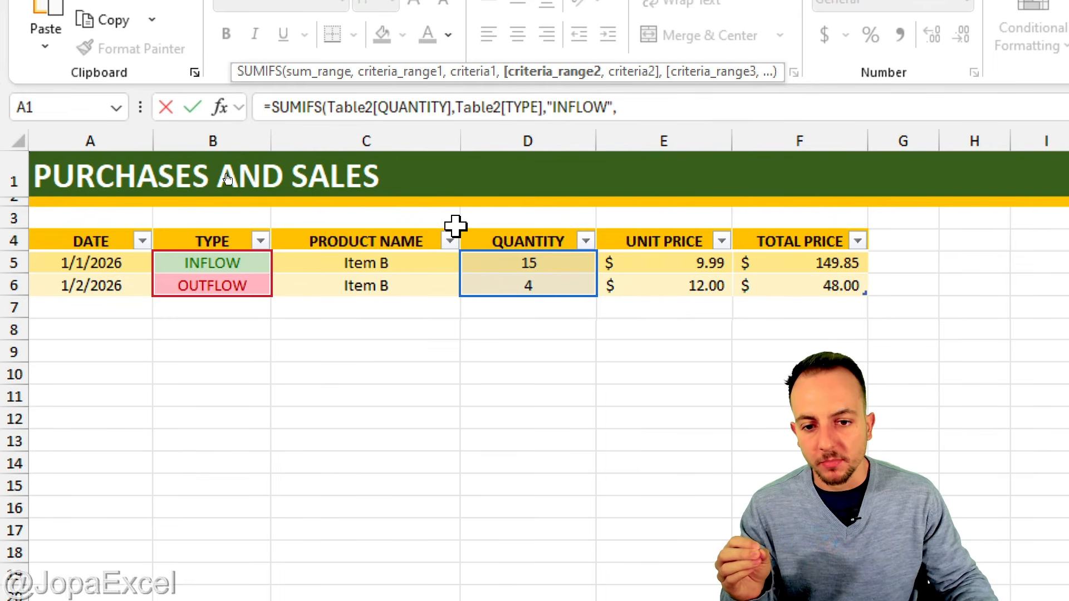
- Add the Product Name column as the second SUMIFS criteria range, with [@[PRODUCT NAME]] as its criterion, and complete the formula in B5
left_click_drag(425, 257, 415, 279)
type(",")
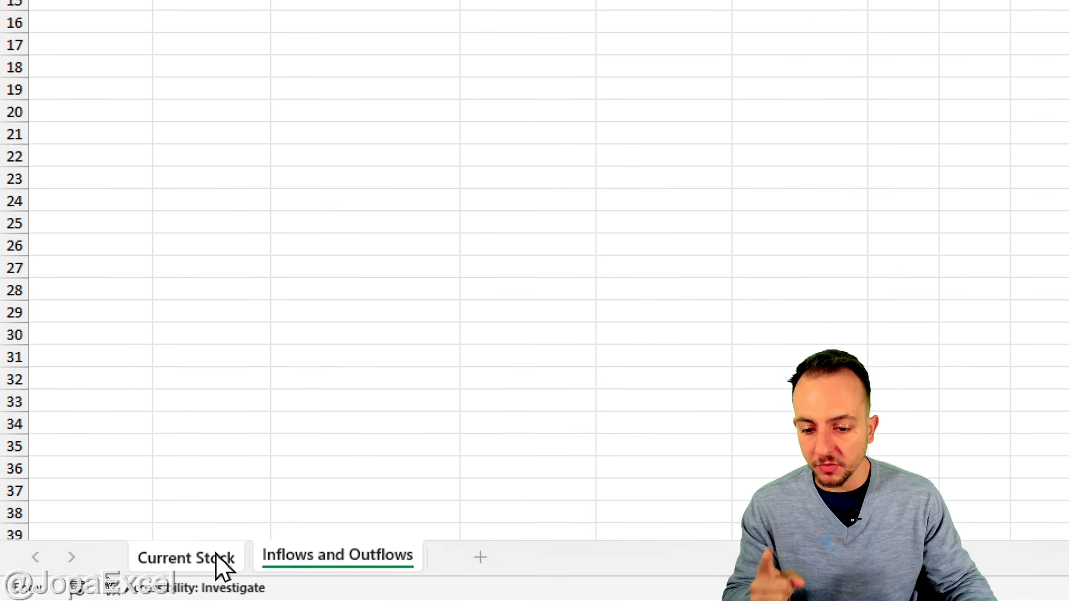
left_click(215, 553)
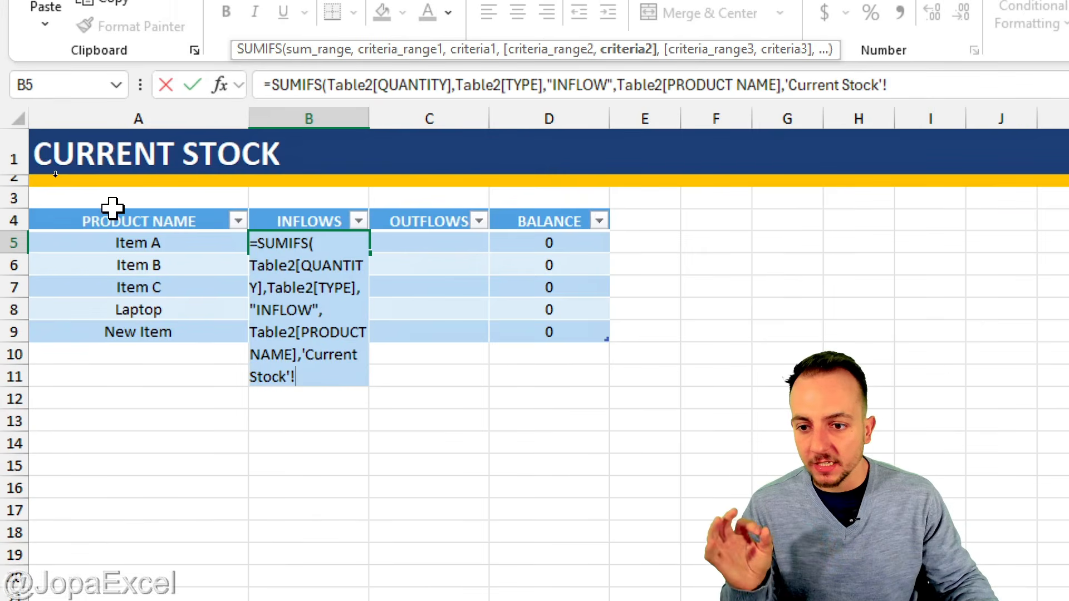
left_click(113, 248)
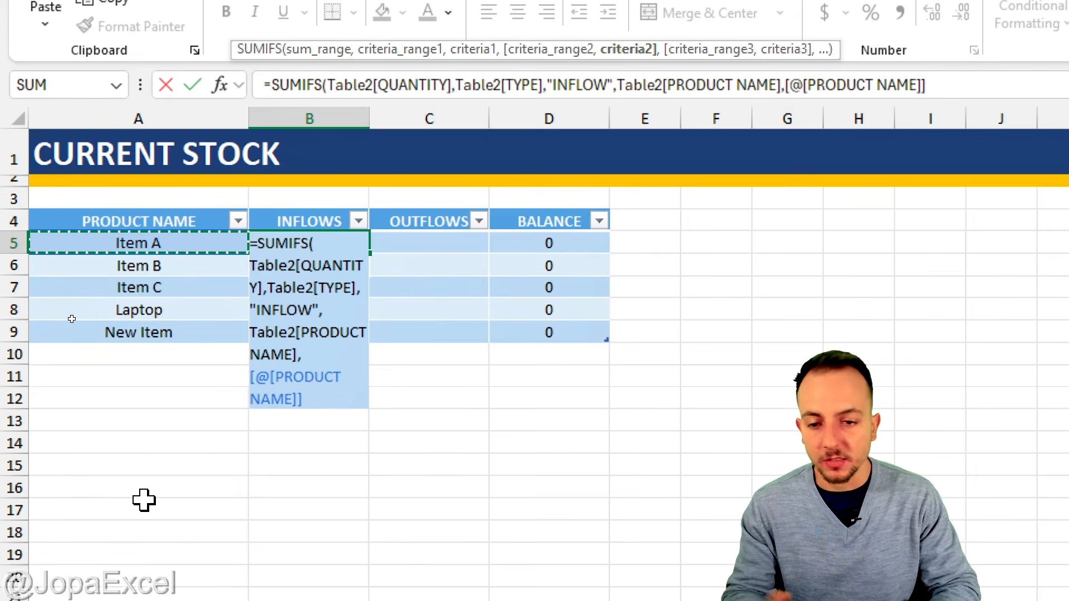
key("Return")
left_click(129, 470)
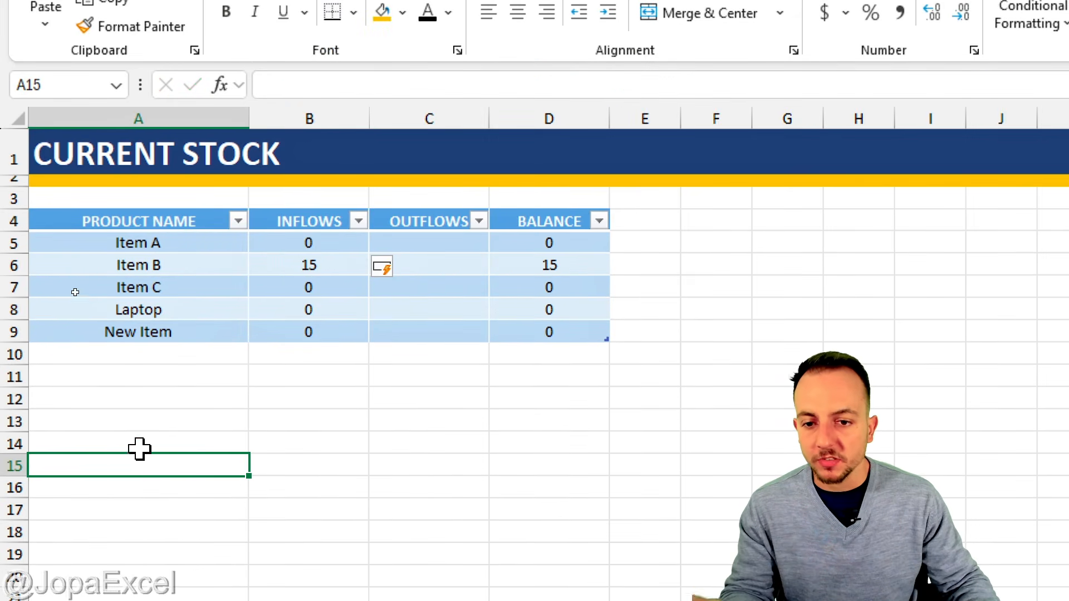
- Fill the Inflows formula from B5 down through B9
left_click(350, 246)
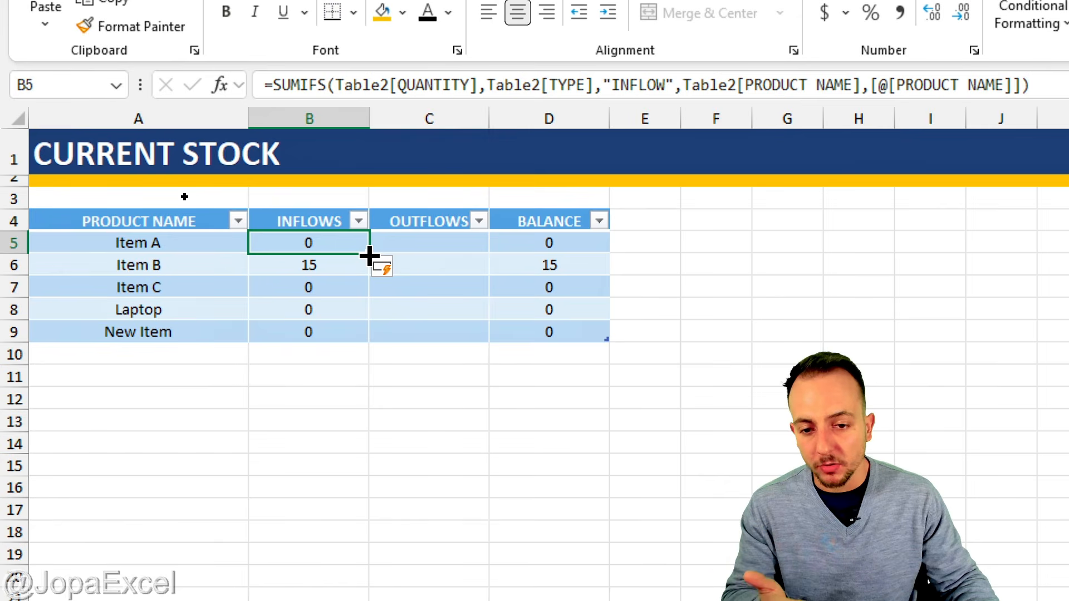
left_click_drag(370, 256, 369, 342)
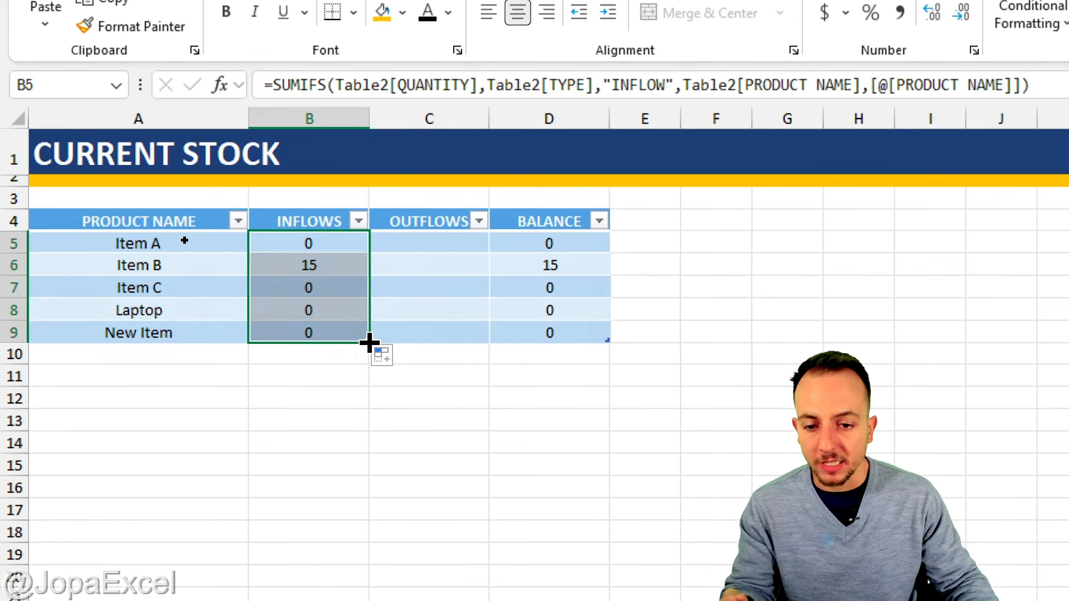
left_click(339, 399)
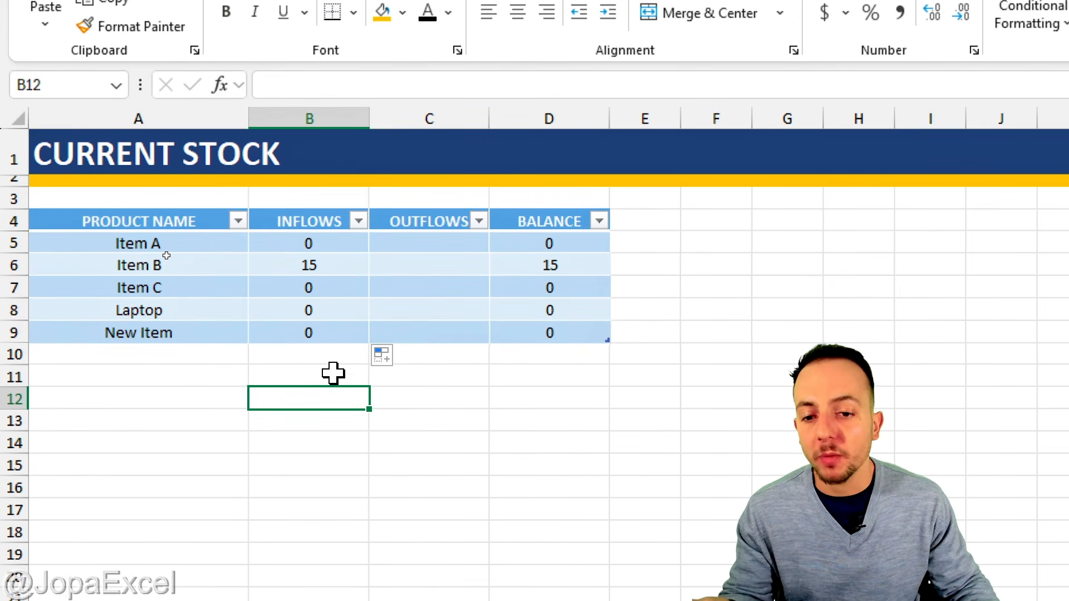
- Check Item B's inflows in Current Stock against its INFLOW row on the Inflows and Outflows sheet
left_click(331, 246)
left_click_drag(331, 246, 330, 339)
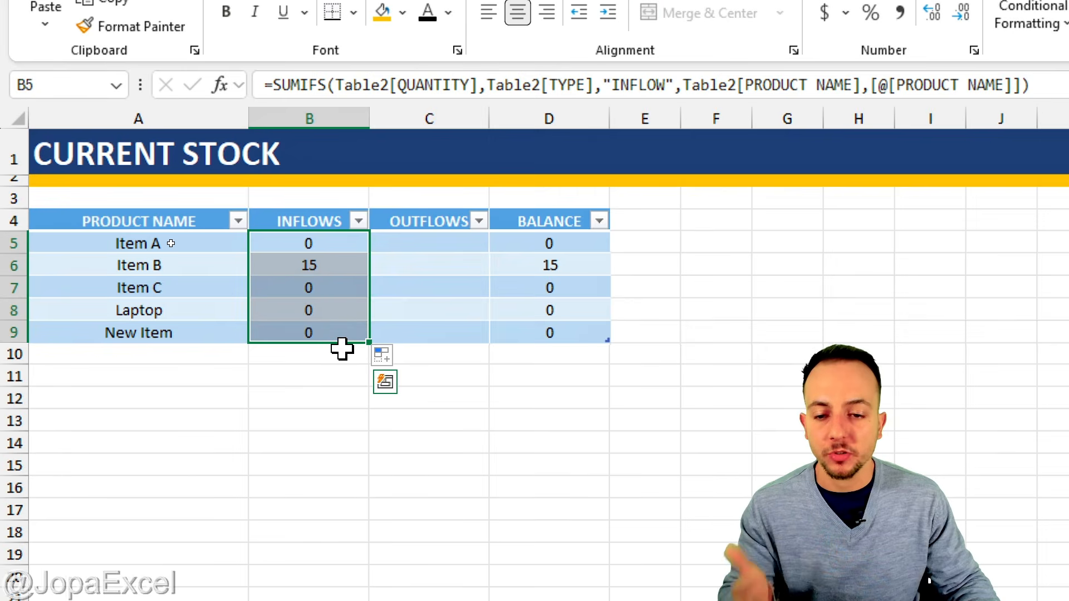
left_click(199, 240)
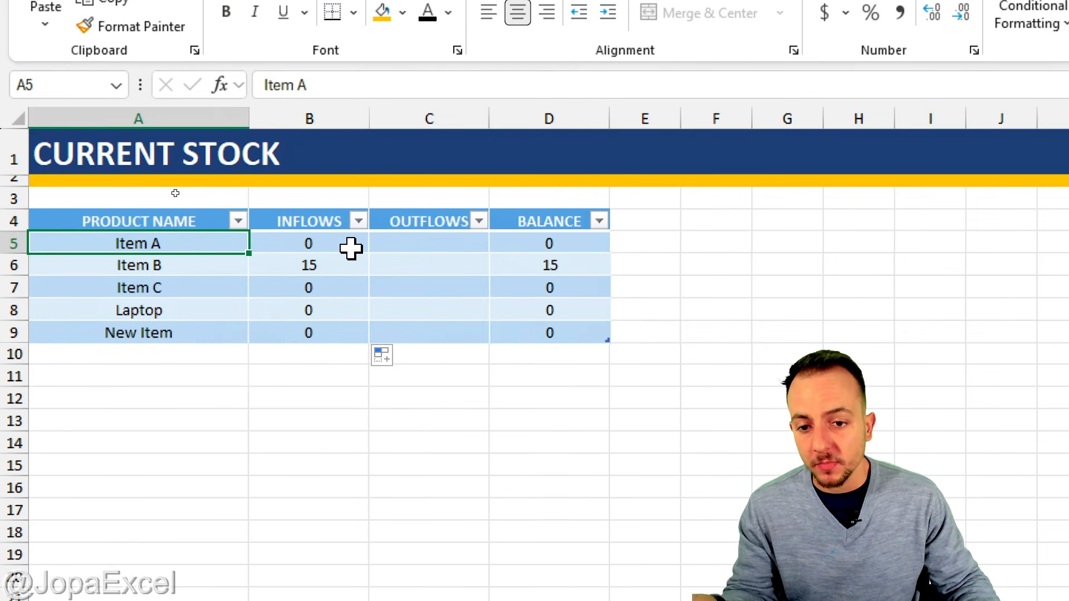
left_click(276, 417)
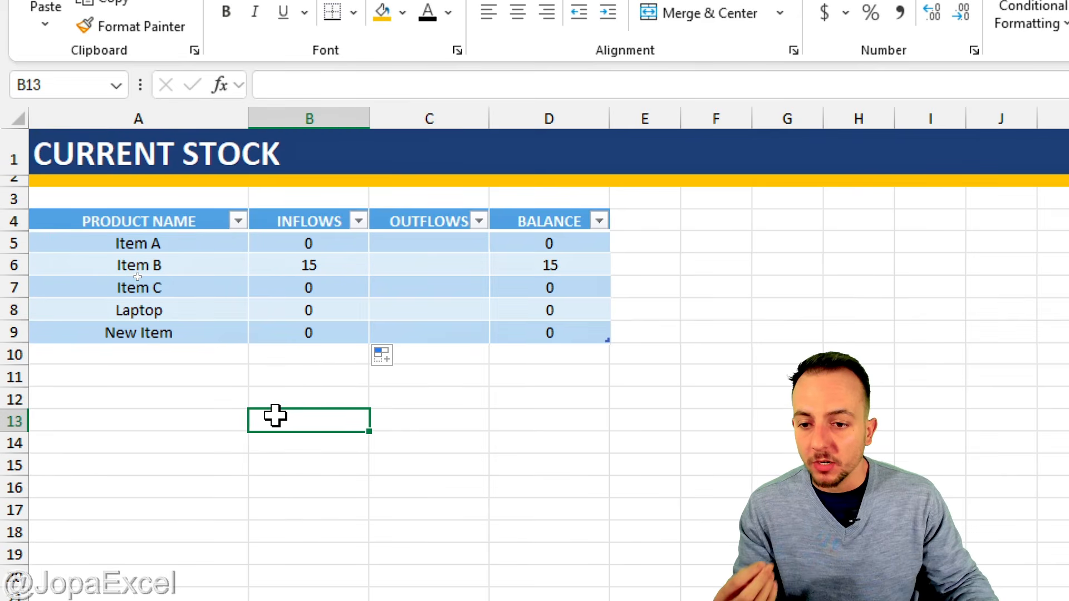
left_click_drag(105, 247, 178, 280)
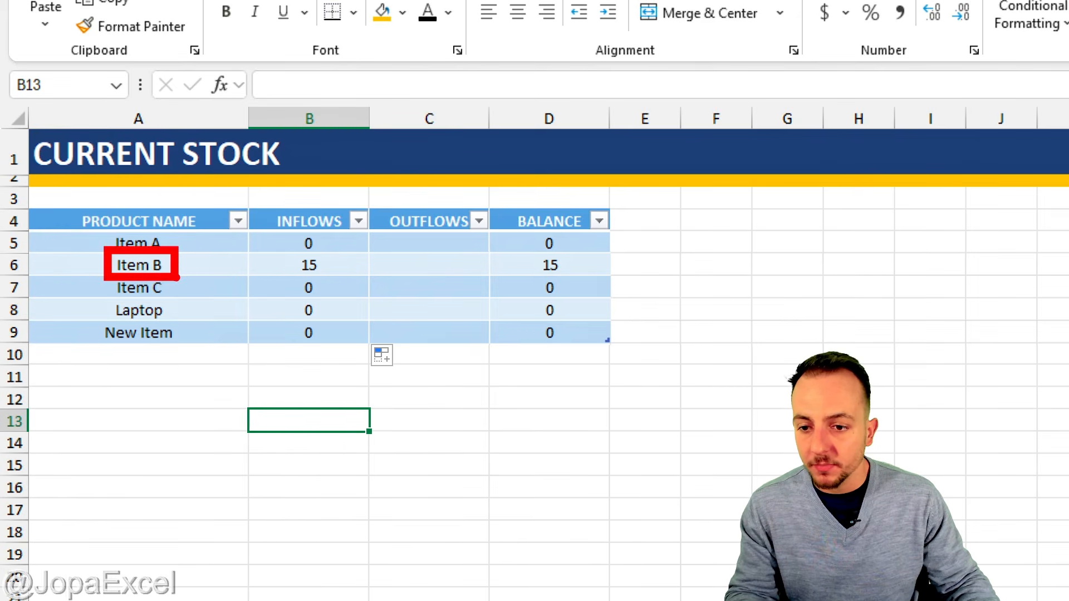
left_click_drag(257, 200, 363, 236)
left_click_drag(280, 247, 429, 351)
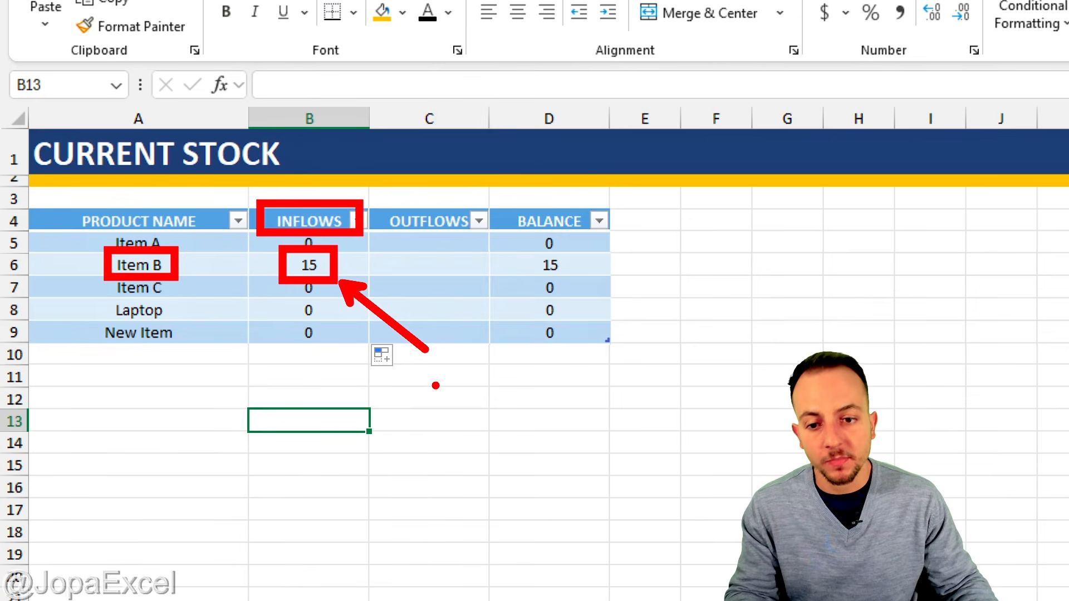
key("Escape")
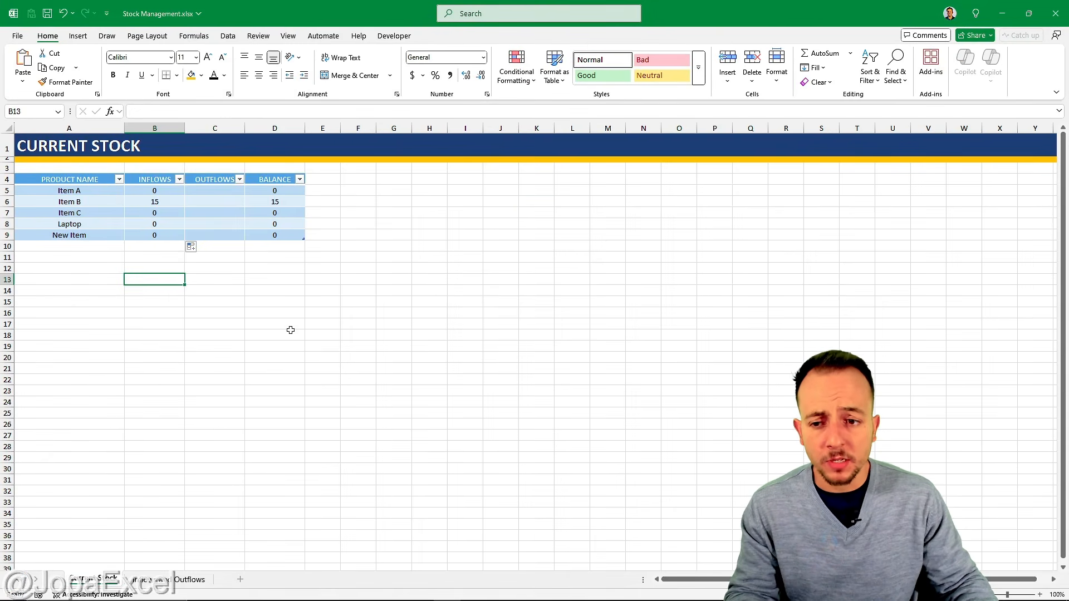
left_click(184, 579)
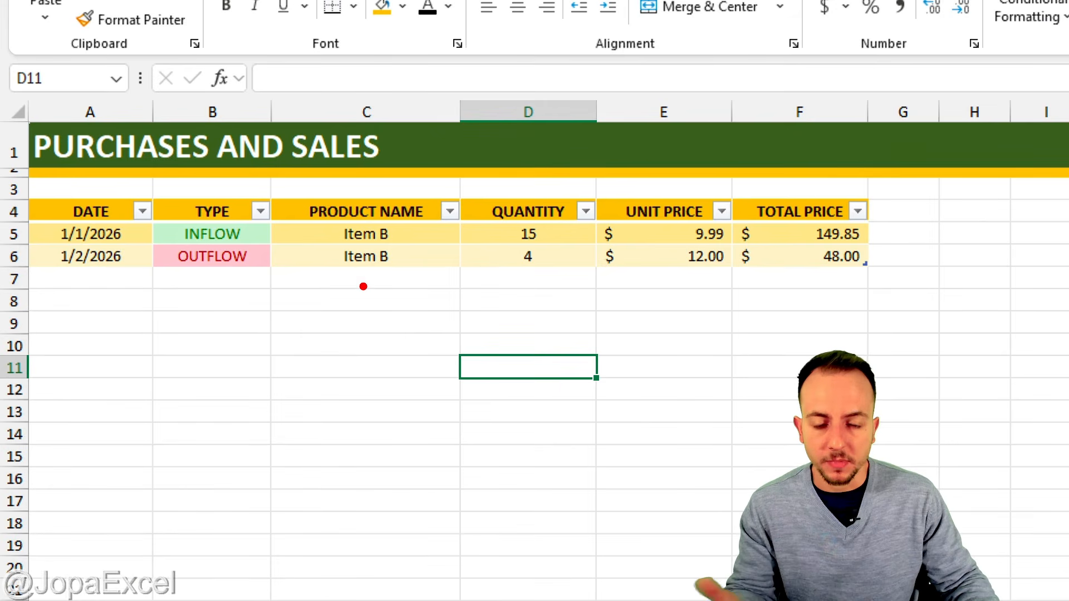
left_click_drag(338, 244, 391, 243)
left_click_drag(503, 245, 532, 245)
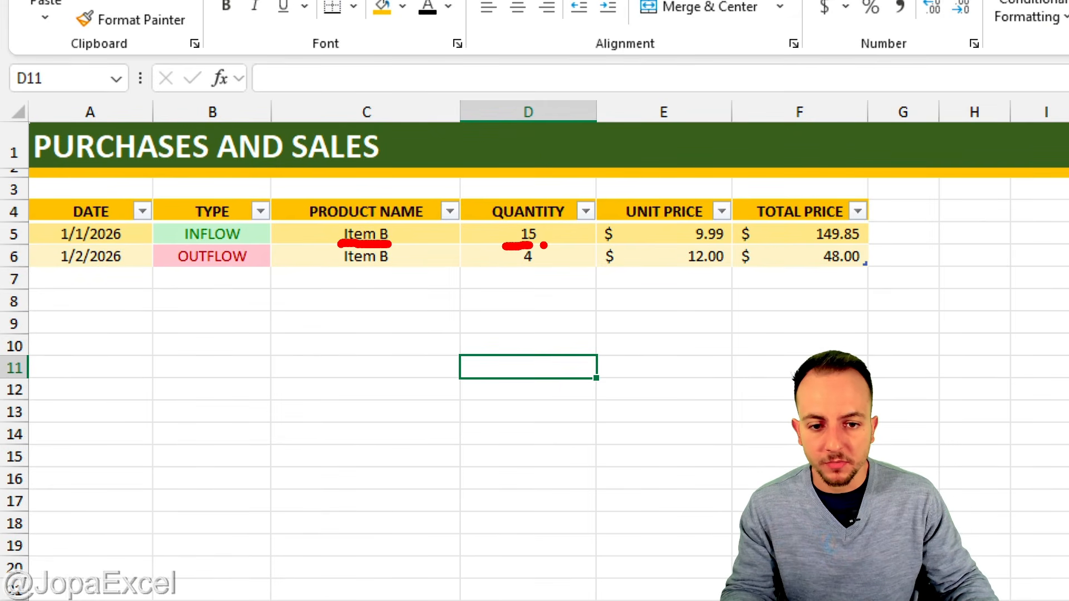
key("Escape")
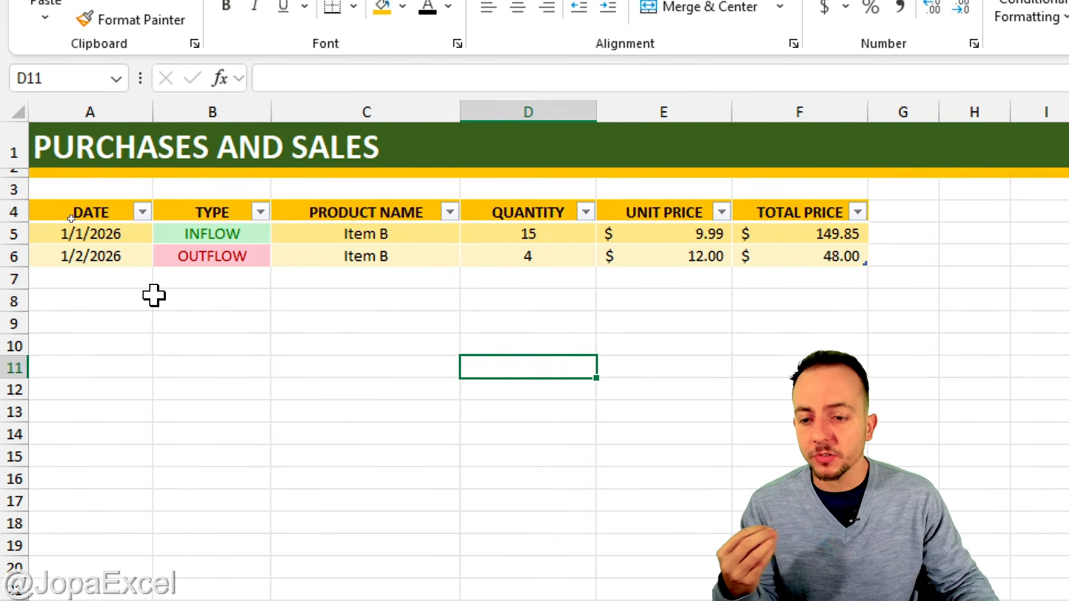
- Add a transaction in row 7 of the Purchases and Sales table with date 02/01/2026 and type INFLOW
left_click(112, 284)
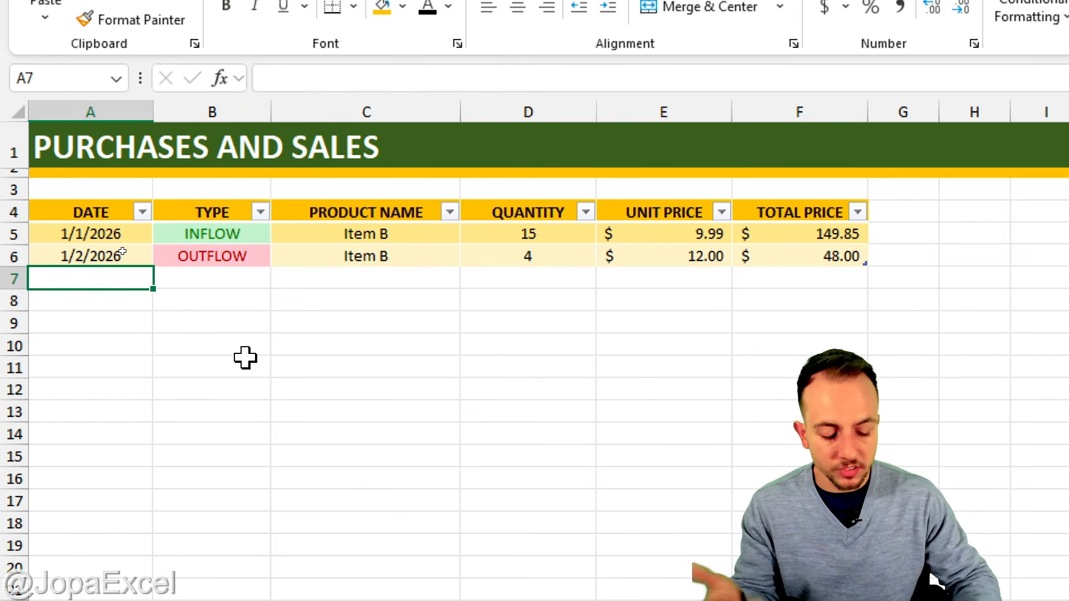
type("02")
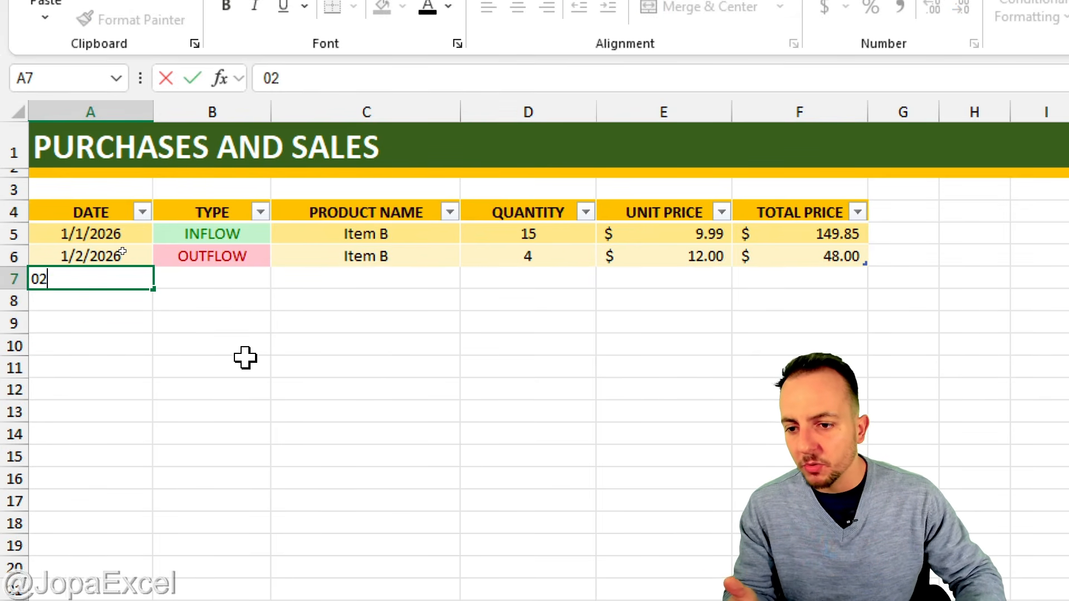
type("/01/2026")
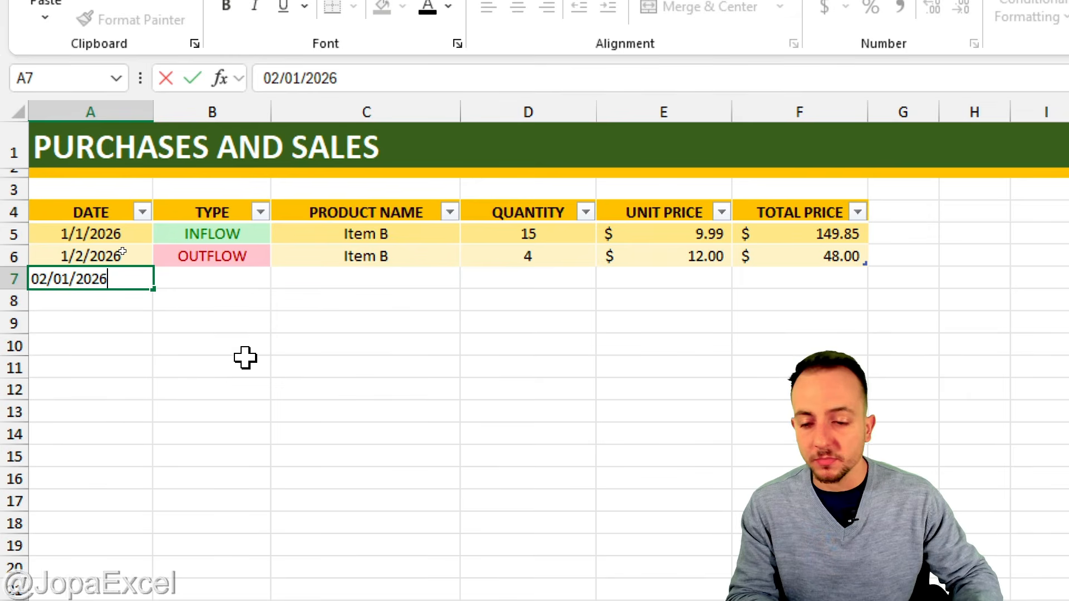
key("Return")
left_click(258, 281)
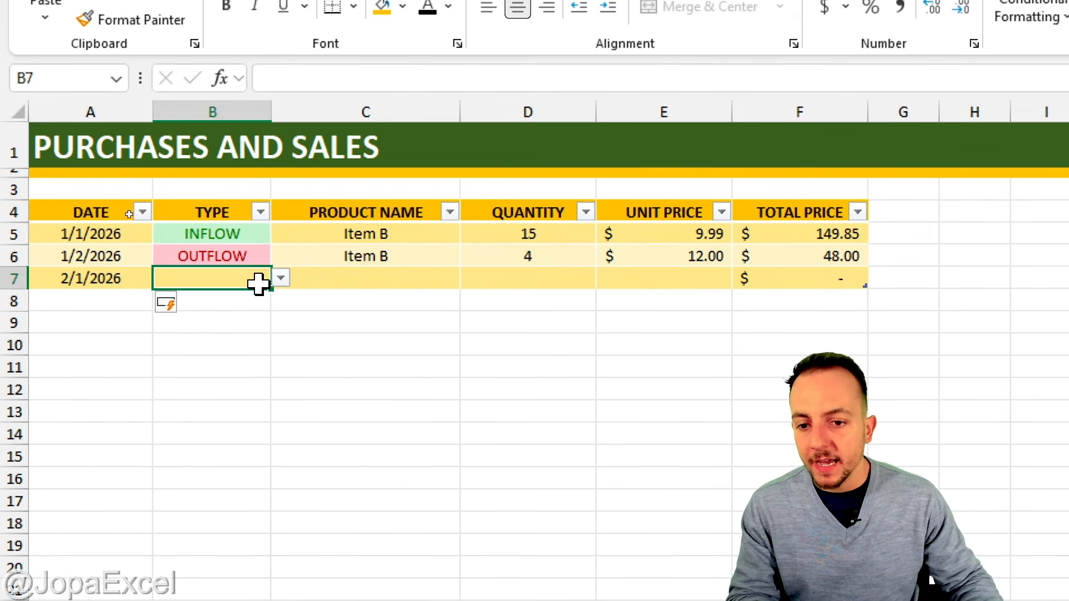
left_click(280, 278)
left_click(261, 299)
- Complete the row 7 transaction with product Item B, quantity 10 and unit price 11
left_click(385, 281)
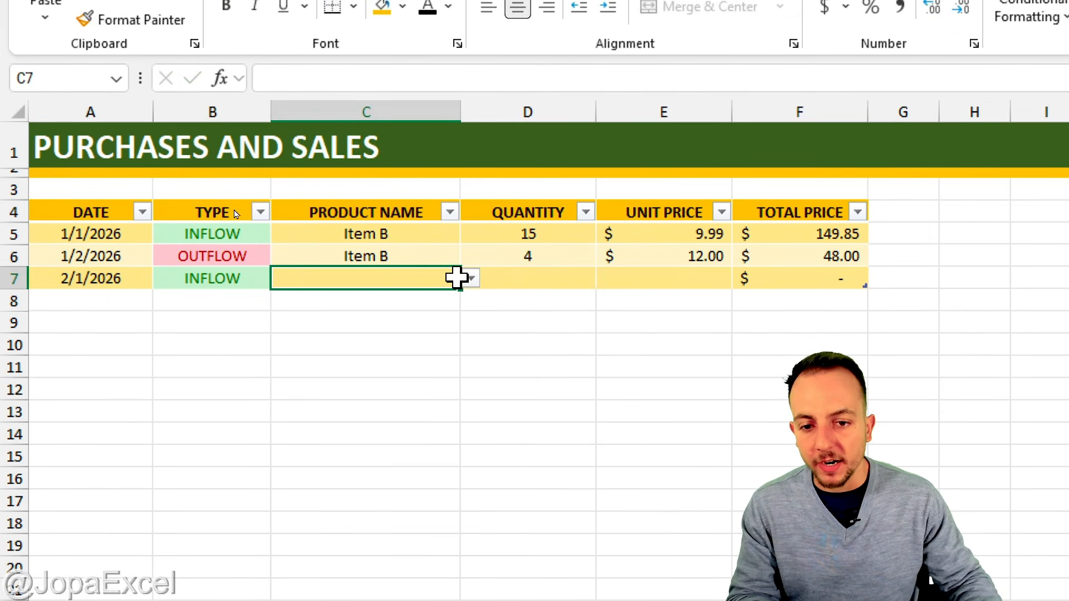
left_click(470, 277)
left_click(396, 320)
left_click(552, 272)
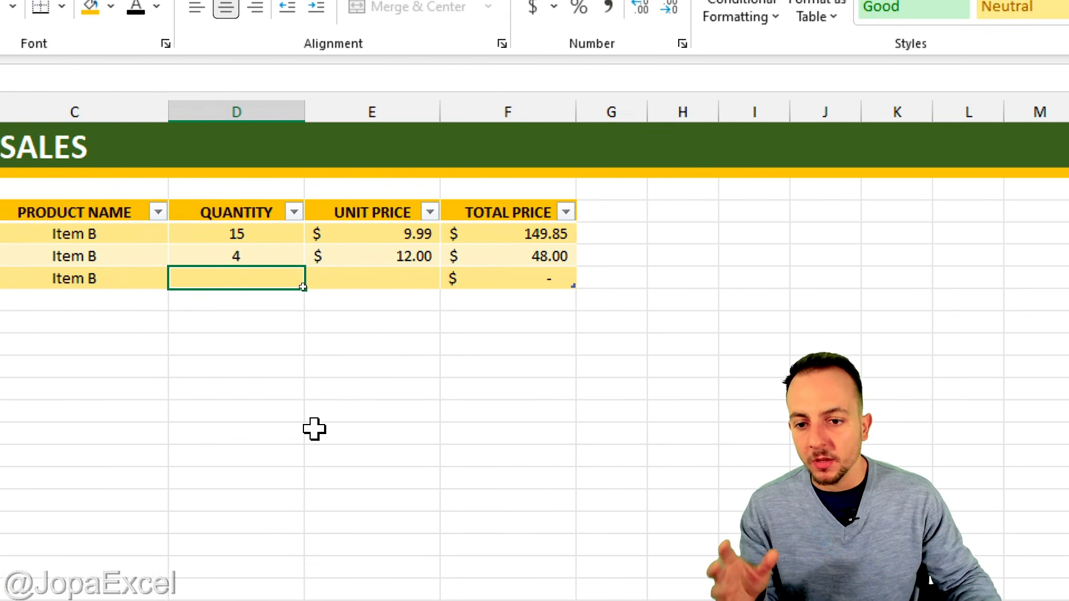
type("10")
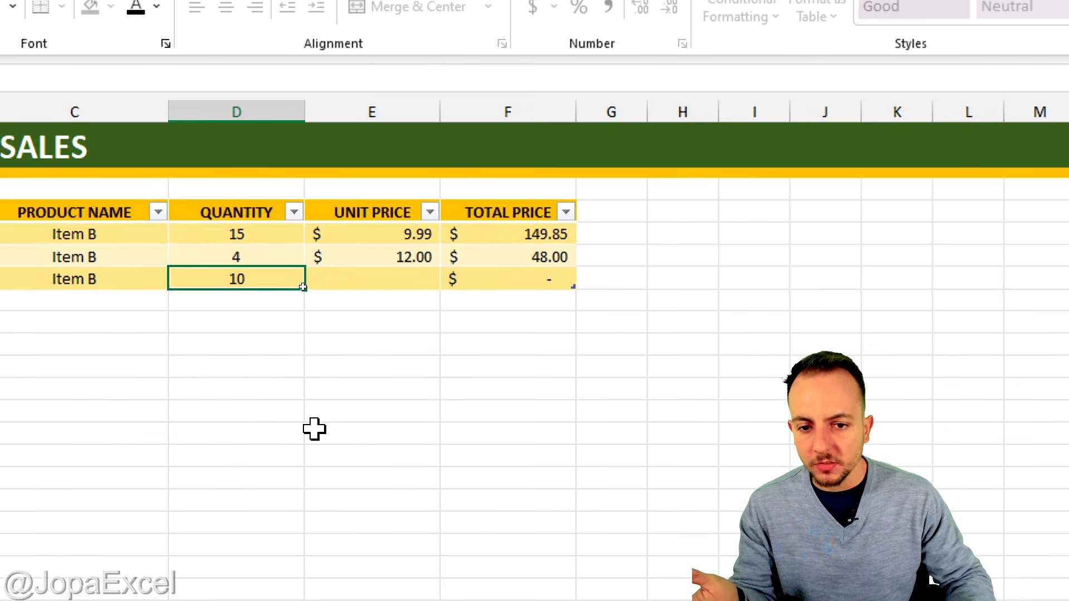
key("Return")
left_click(400, 278)
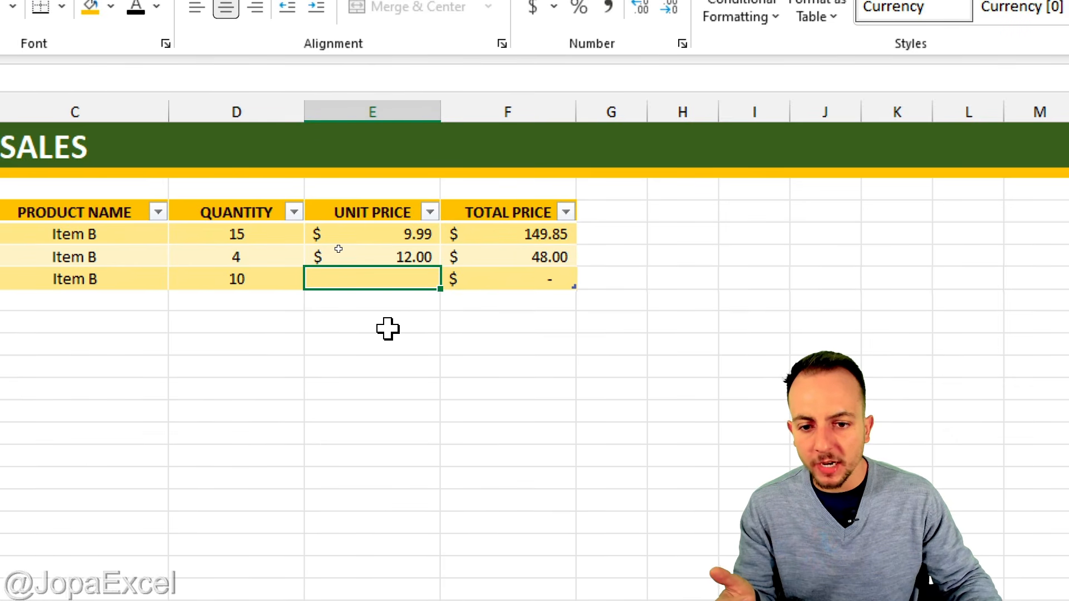
type("11")
key("Return")
left_click(383, 376)
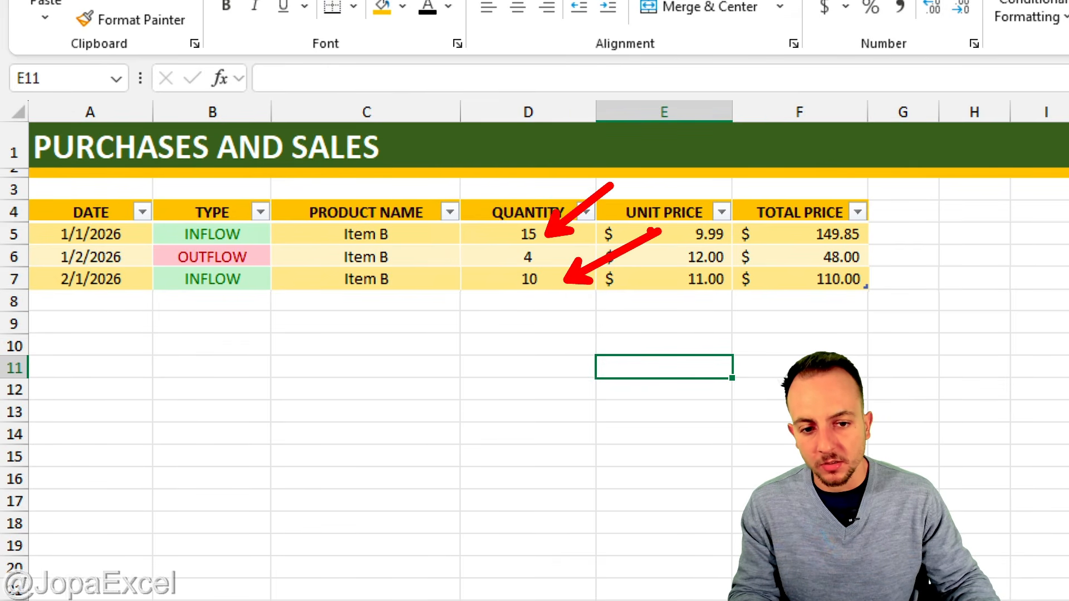
- Compare Item B's two inflow quantities with its inflows on the Current Stock sheet, and review the empty Outflows column
mouse_move(452, 396)
left_mouse_down()
mouse_move(481, 357)
mouse_move(507, 458)
left_mouse_up()
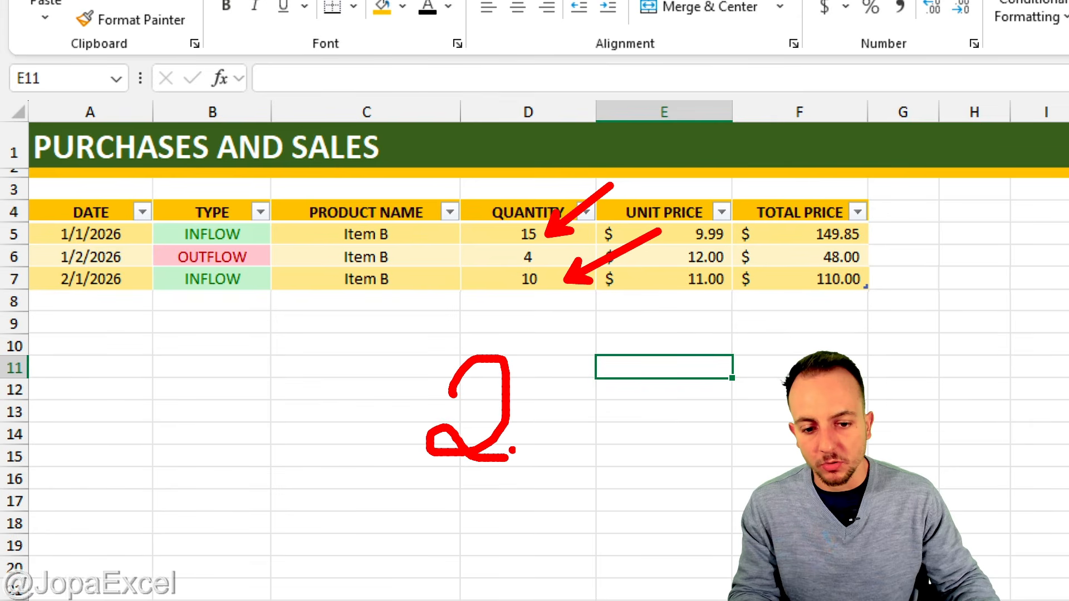
mouse_move(589, 383)
left_mouse_down()
mouse_move(526, 414)
mouse_move(519, 465)
left_mouse_up()
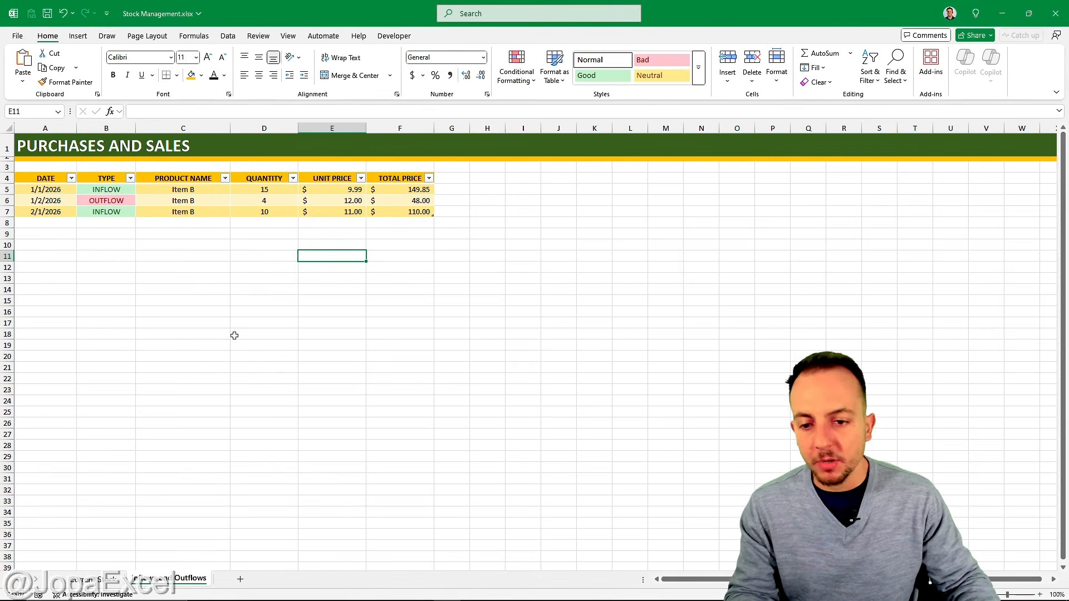
left_click(103, 580)
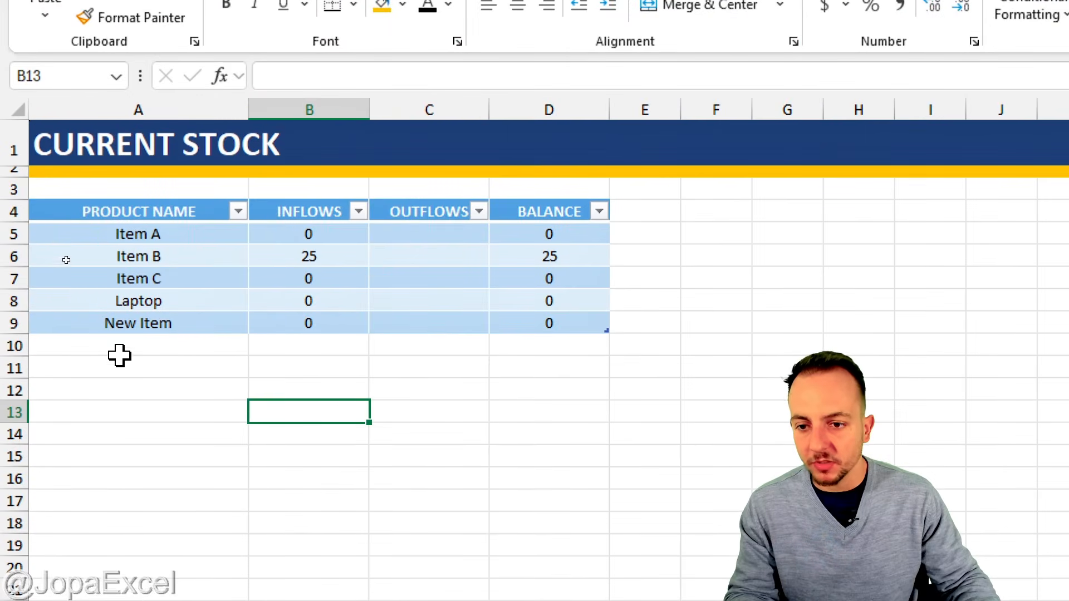
mouse_move(273, 238)
left_mouse_down()
mouse_move(338, 273)
mouse_move(393, 350)
left_mouse_up()
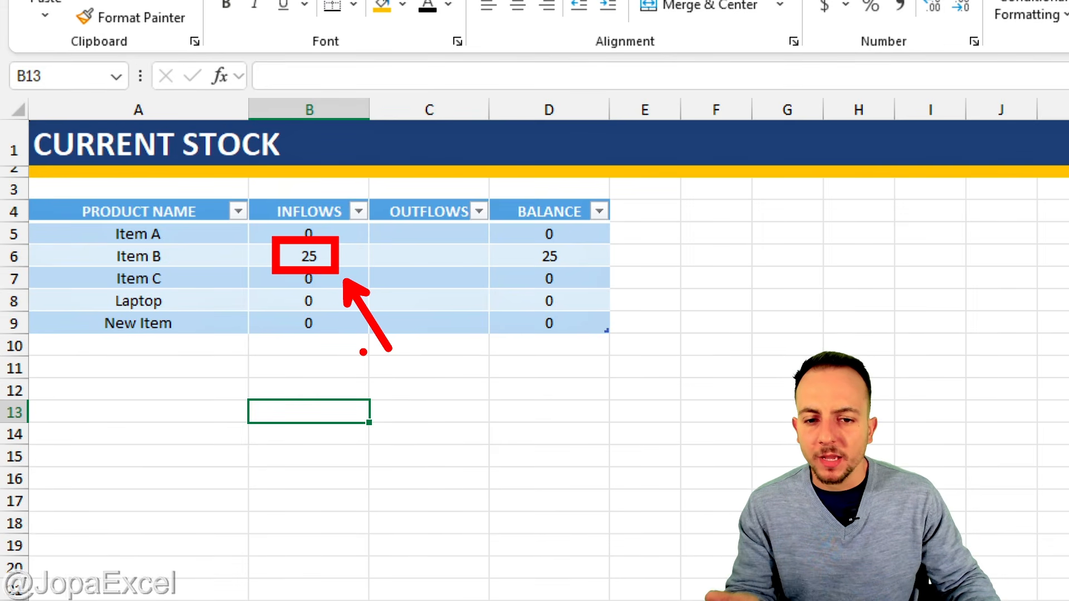
mouse_move(471, 165)
left_mouse_down()
mouse_move(362, 215)
mouse_move(437, 178)
left_mouse_up()
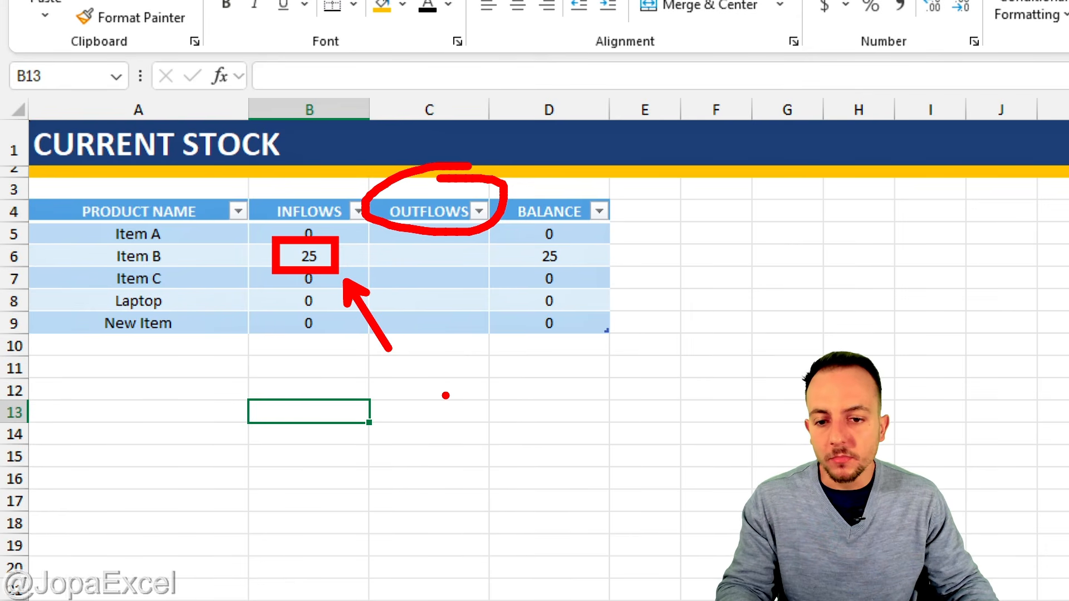
- Copy the full text of the SUMIFS formula in Inflows cell B5
left_click(333, 235)
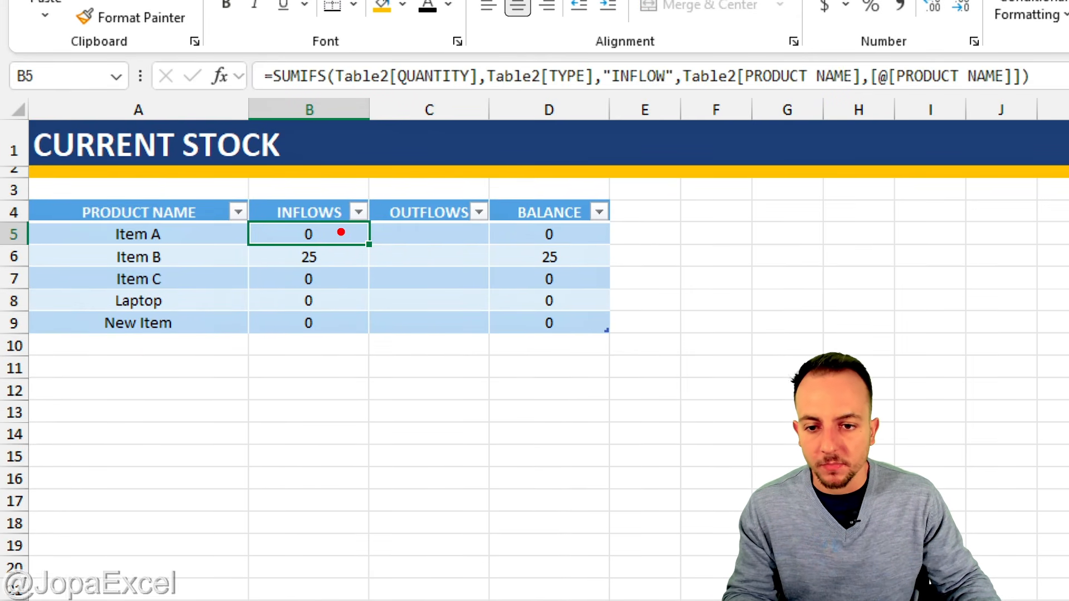
left_click_drag(332, 217, 280, 213)
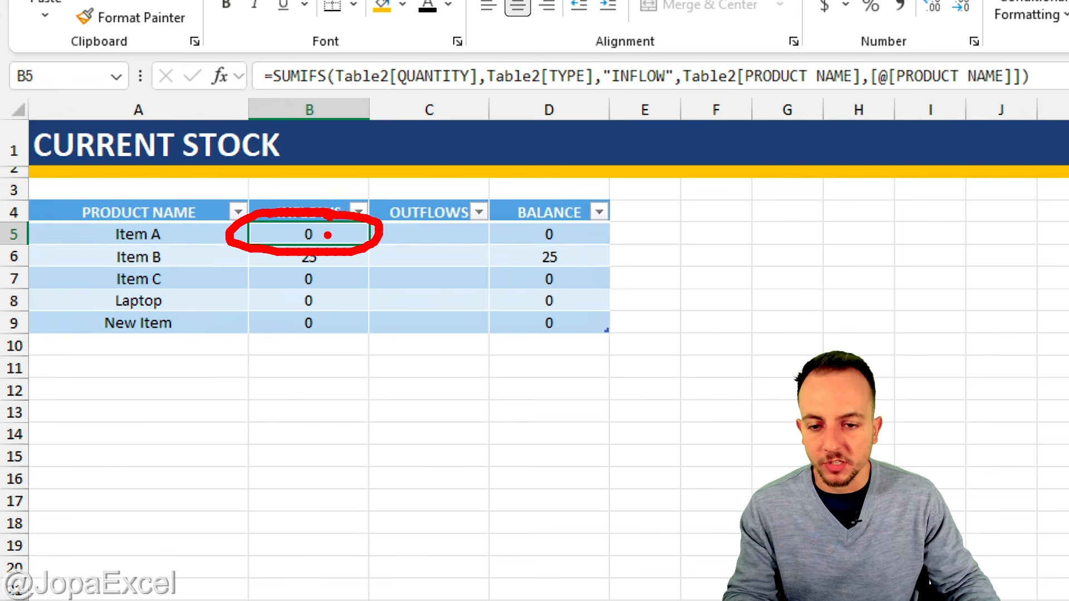
key("Escape")
double_click(327, 235)
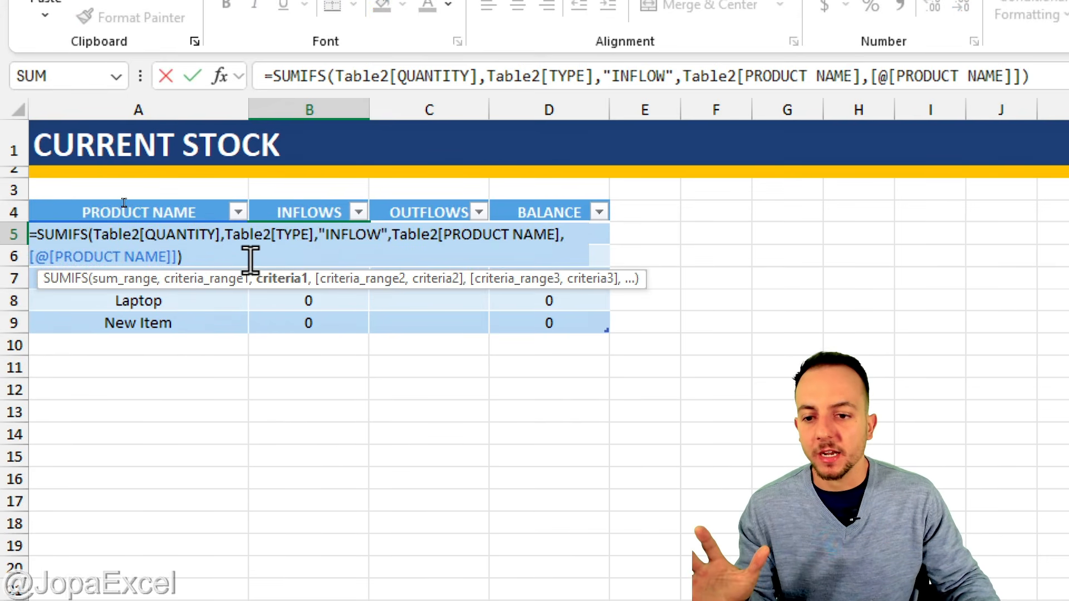
left_click_drag(248, 255, 12, 229)
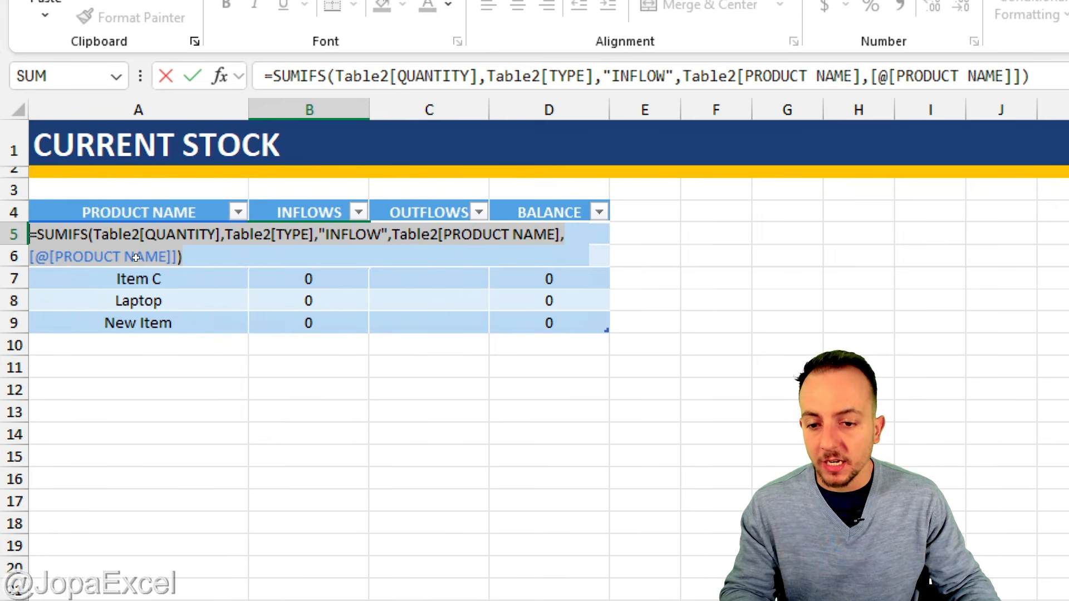
key("ctrl+c")
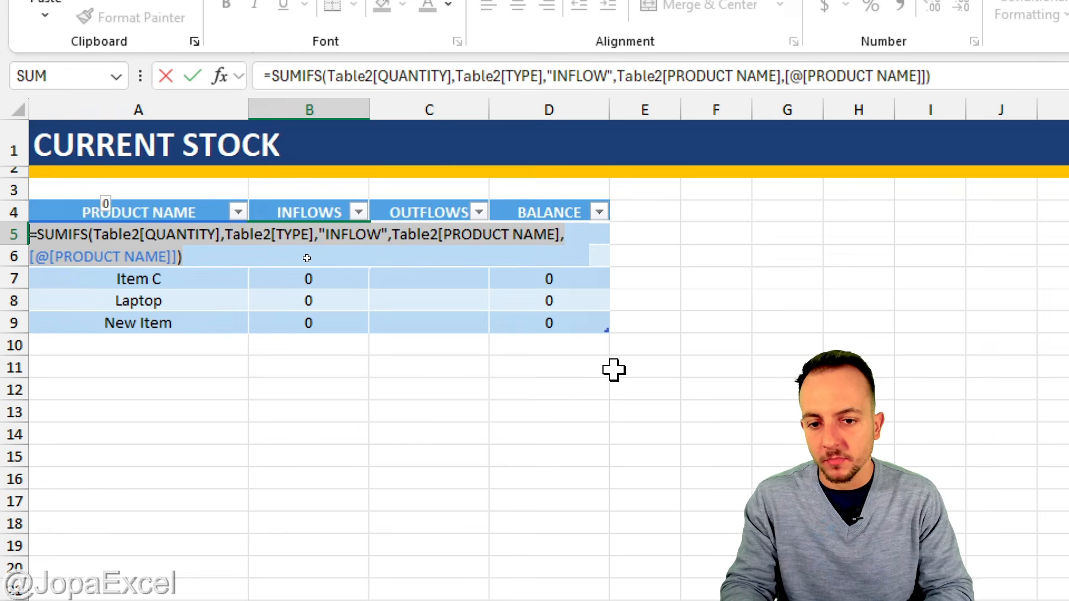
- Paste the copied SUMIFS formula into Outflows cell C5 of the Current Stock table, leaving the Inflows formula unchanged
key("Escape")
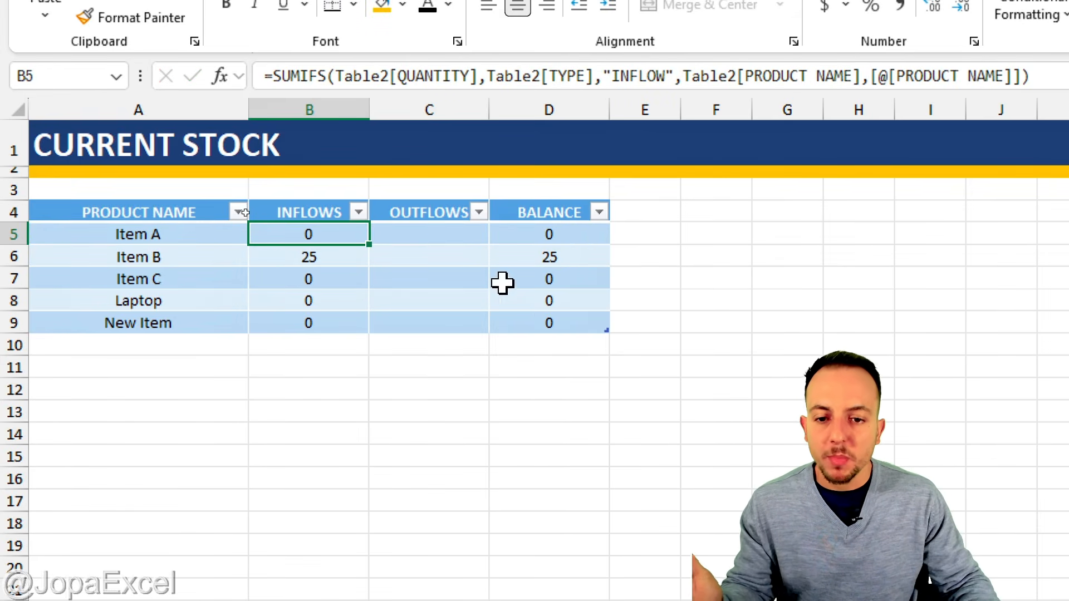
left_click(422, 233)
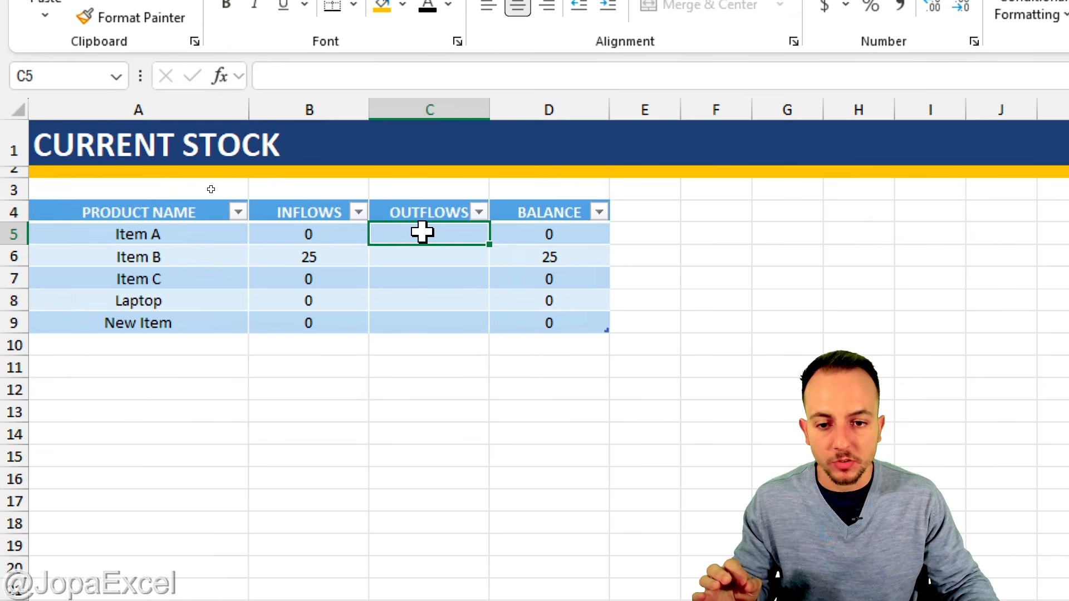
double_click(422, 232)
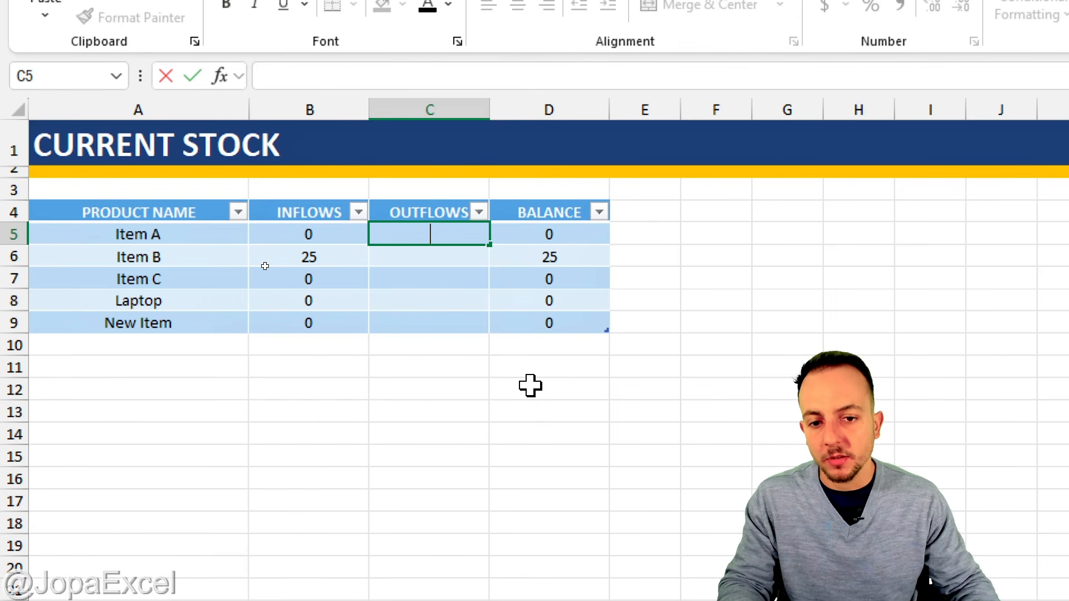
key("ctrl+v")
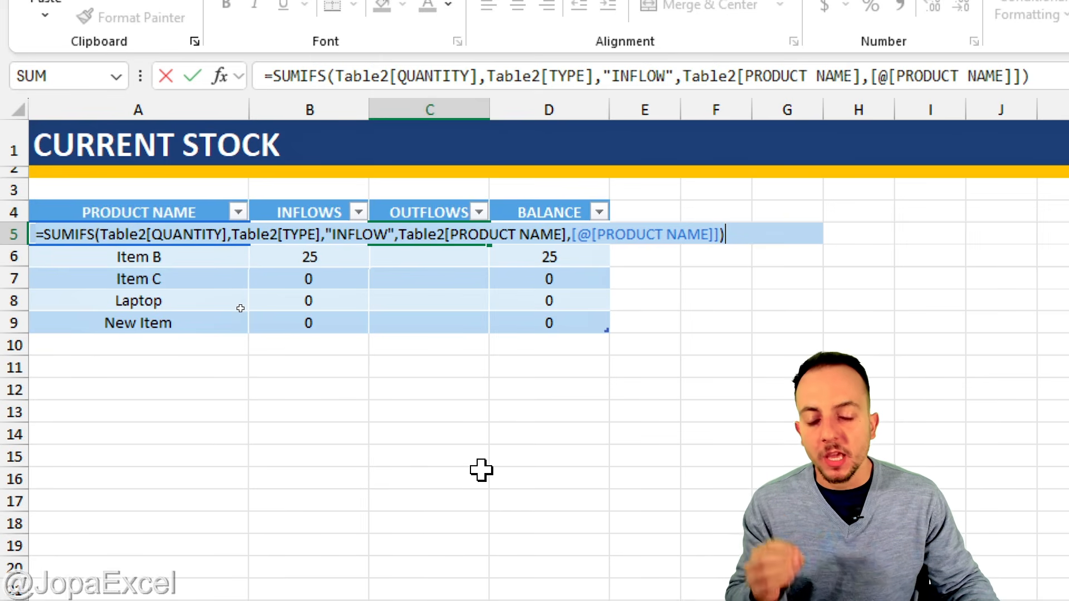
key("Return")
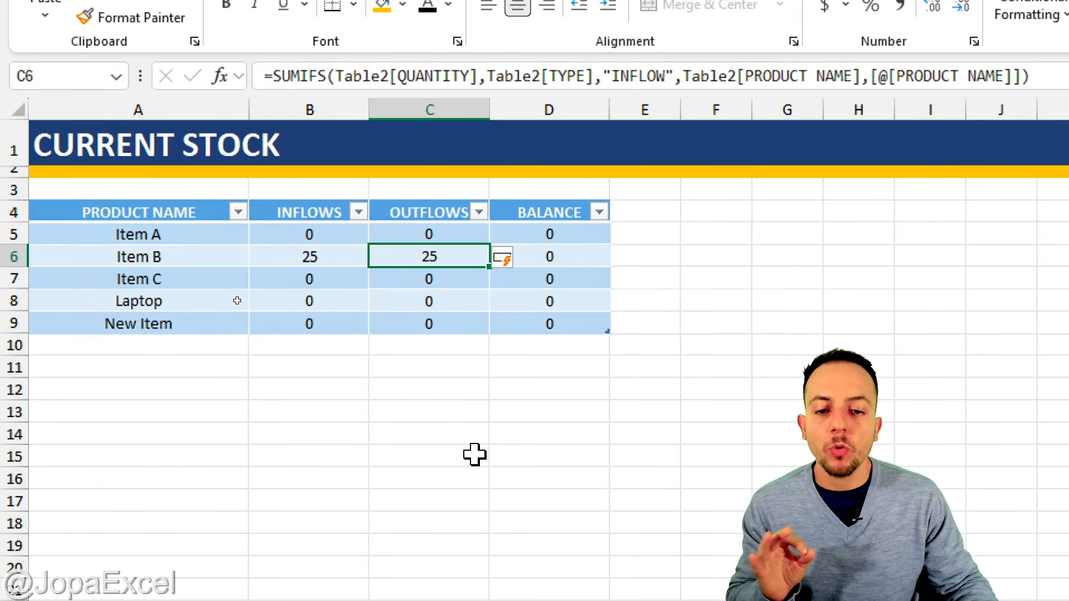
- Change the type criterion in the Outflows formula in C5 to "OUTFLOW"
left_click(447, 228)
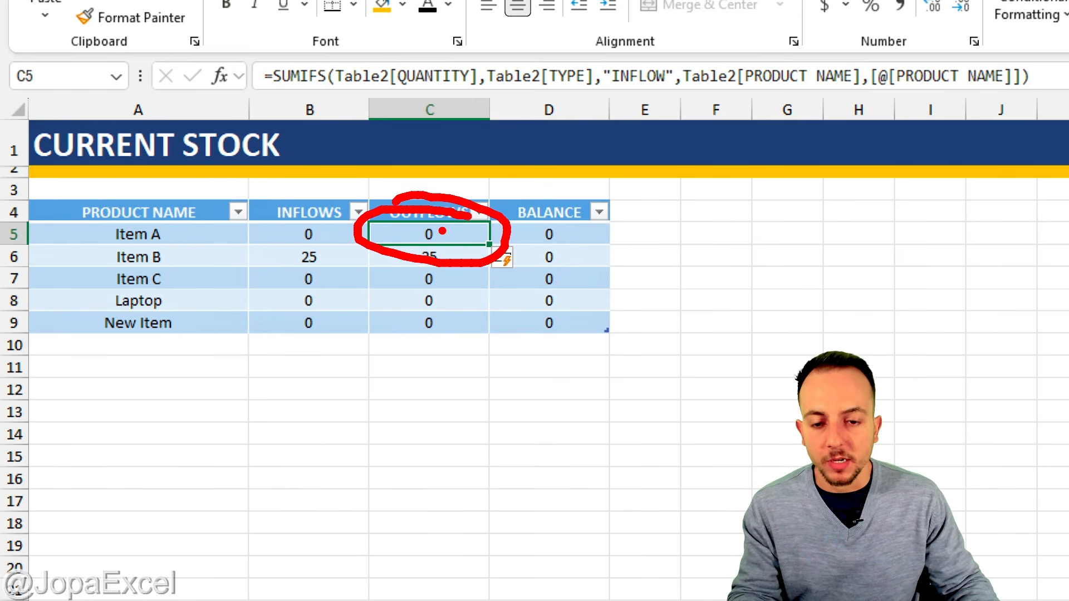
double_click(444, 233)
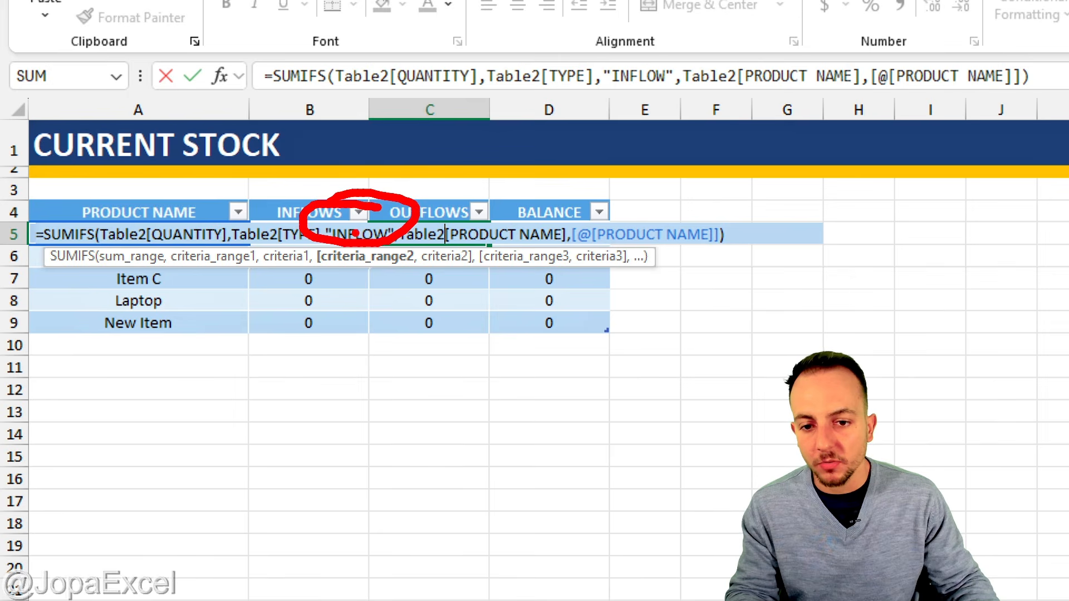
left_click_drag(331, 235, 388, 234)
type("OUTFL")
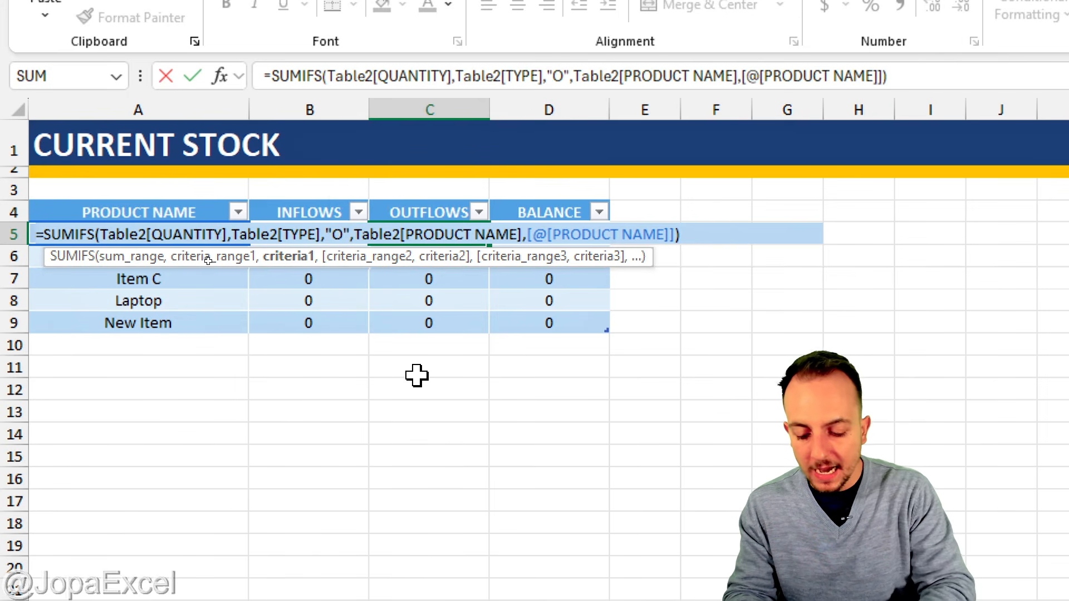
type("OW")
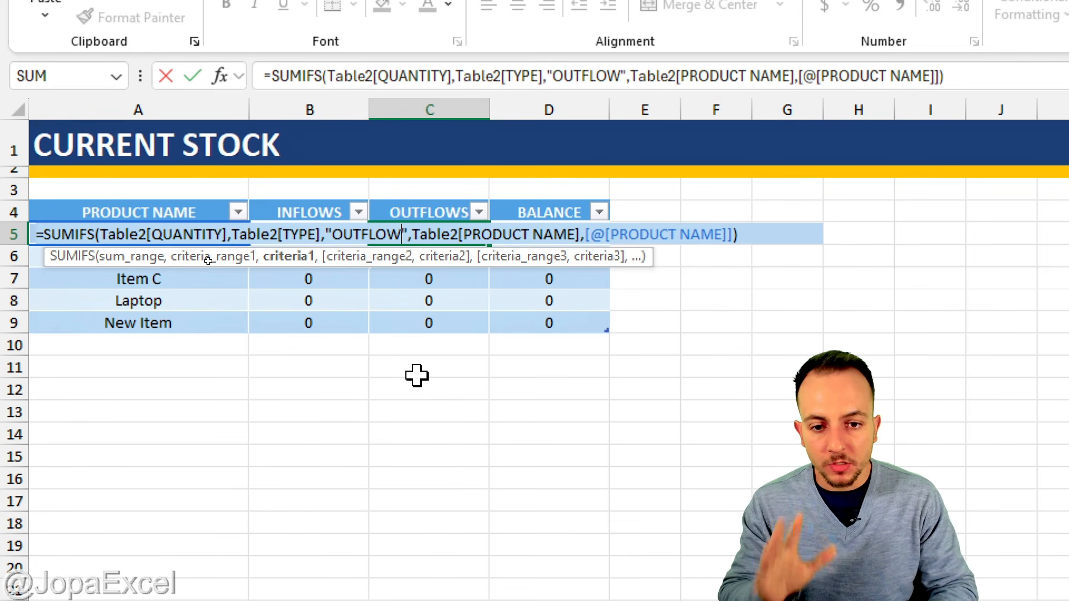
key("Return")
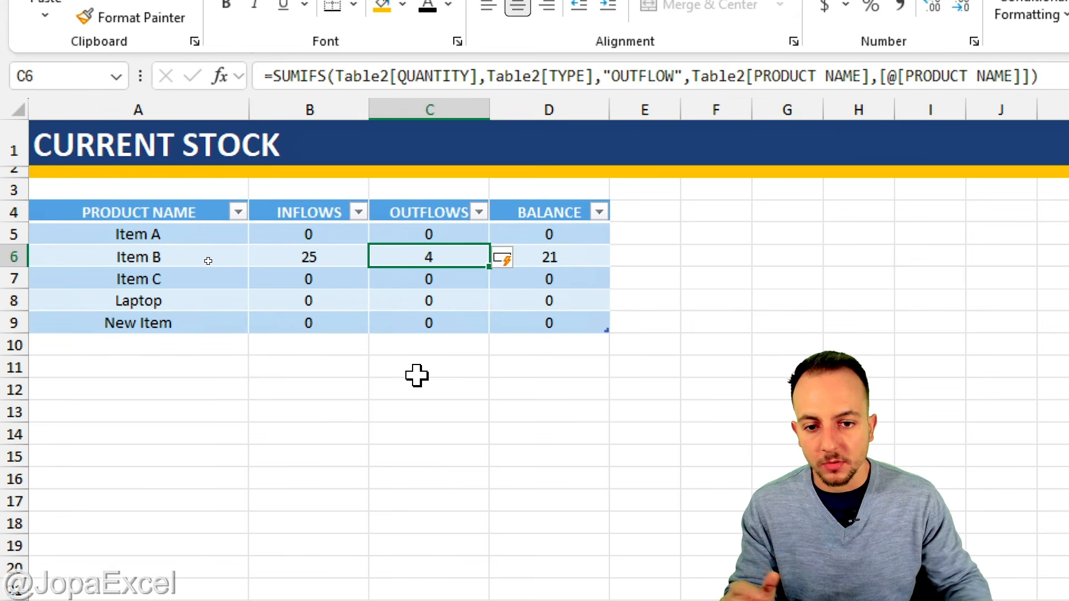
- Check Item B's inflows, outflows and balance in the Current Stock table
left_click(417, 374)
left_click(422, 433)
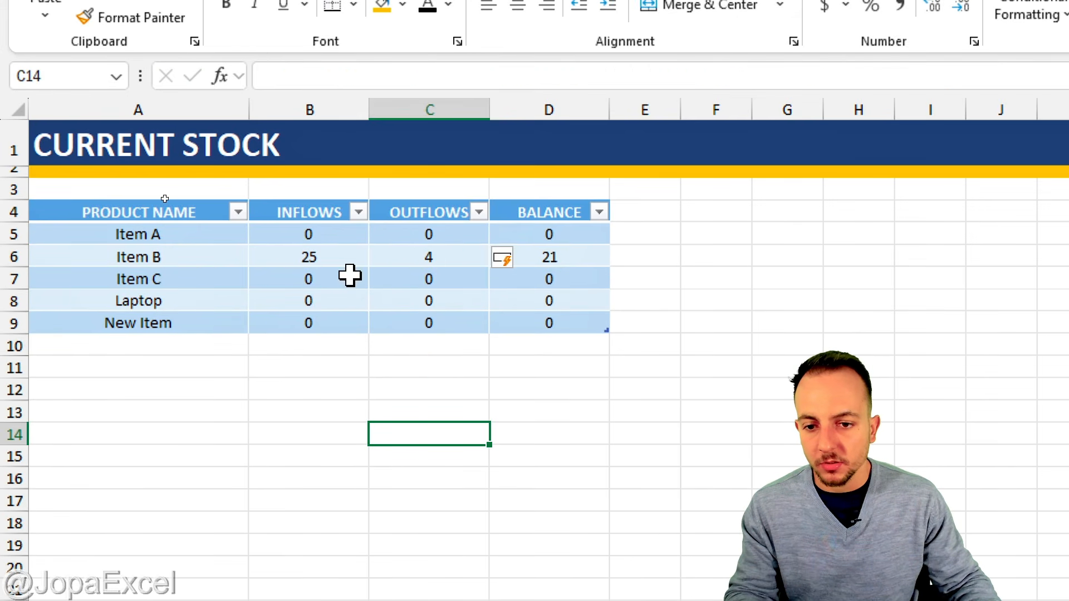
mouse_move(313, 222)
left_mouse_down()
mouse_move(284, 250)
mouse_move(314, 219)
left_mouse_up()
mouse_move(442, 239)
left_mouse_down()
mouse_move(407, 237)
mouse_move(446, 241)
left_mouse_up()
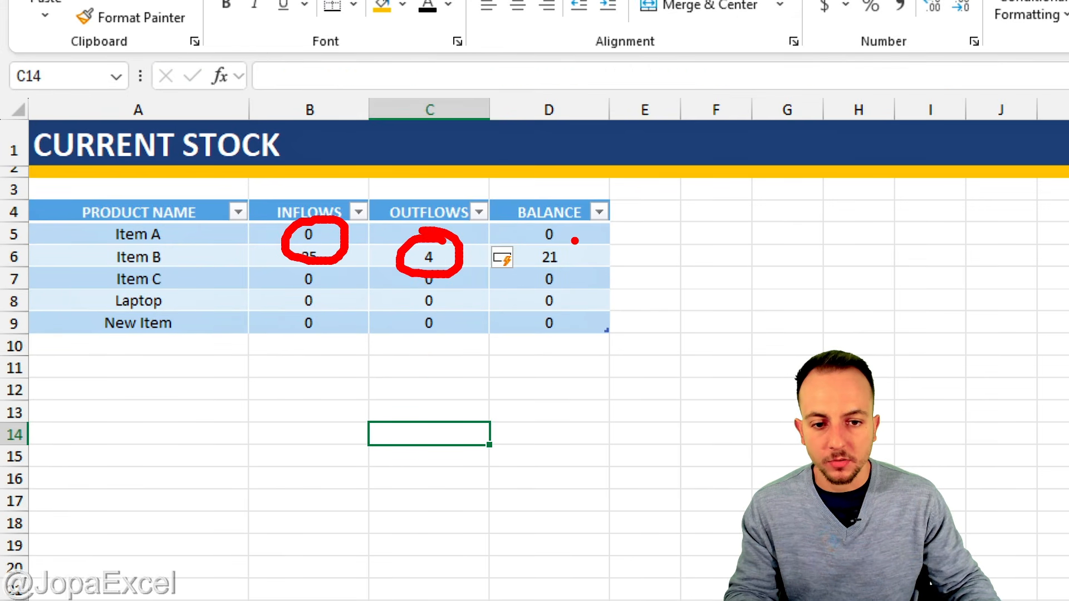
left_click_drag(574, 241, 571, 241)
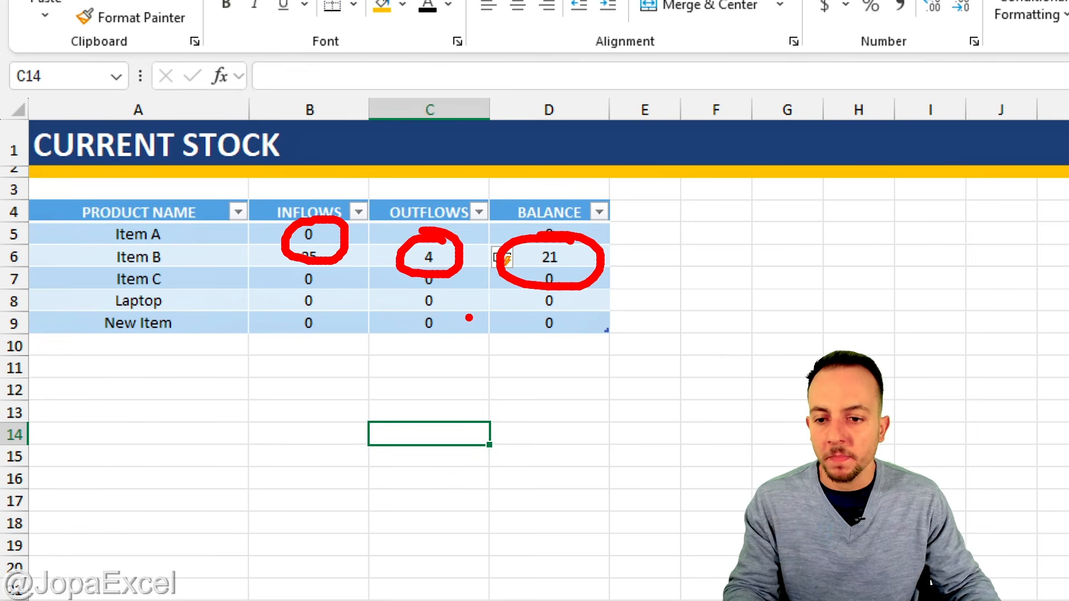
key("Escape")
- Add a transaction in row 8 of the Purchases and Sales table with date 01/01/2026 and type INFLOW
left_click(175, 580)
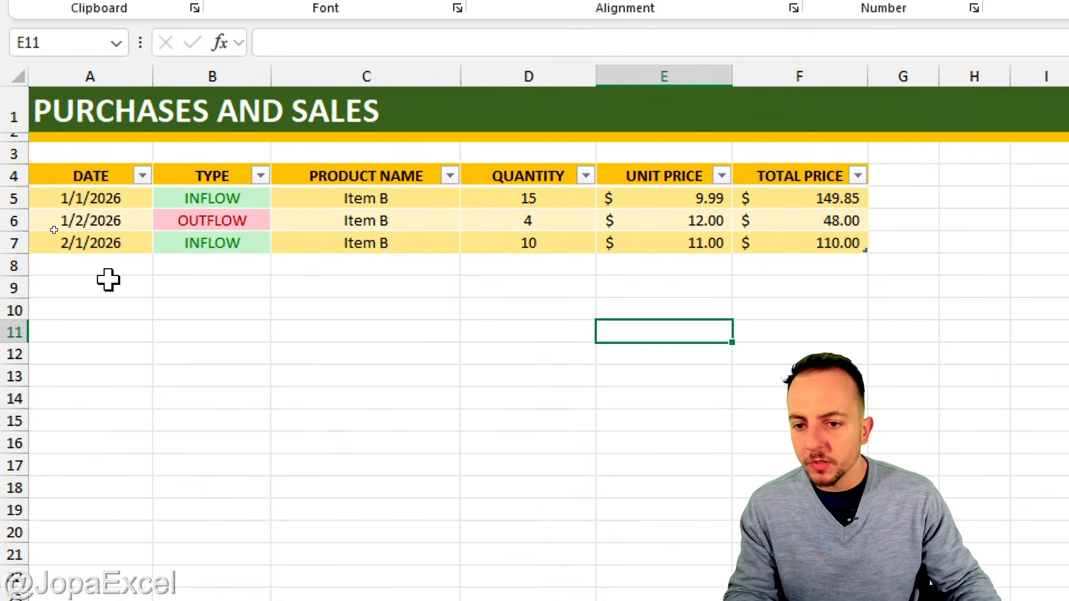
left_click(108, 269)
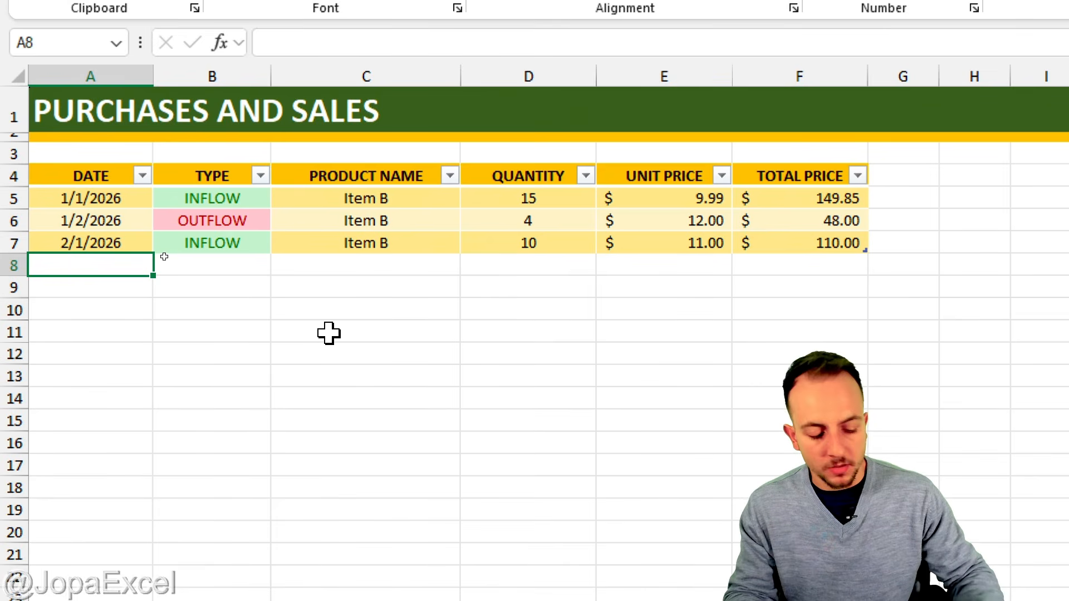
type("01/01/2026")
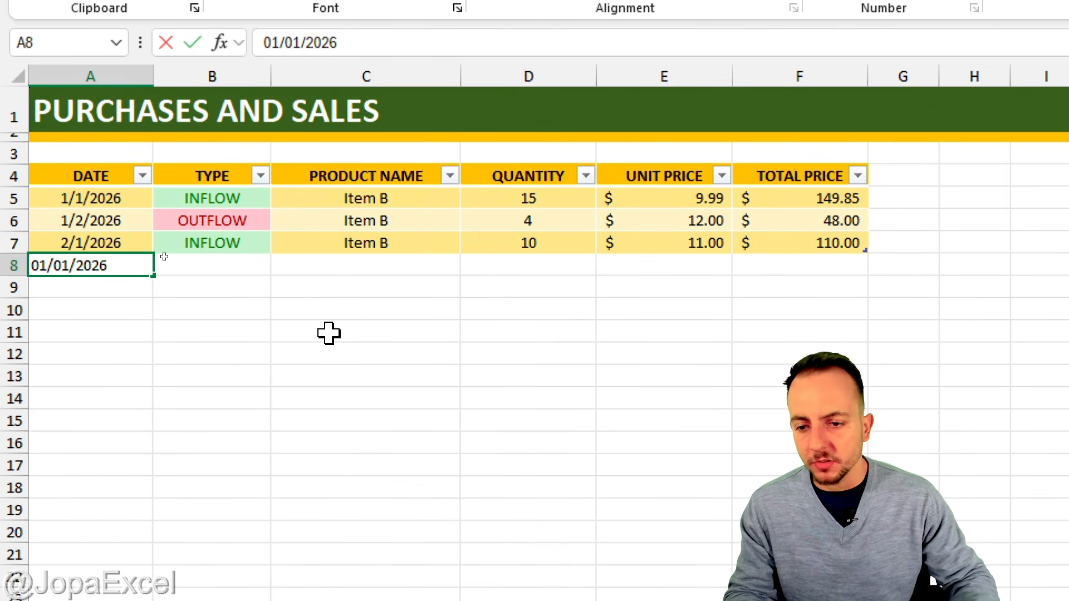
key("Return")
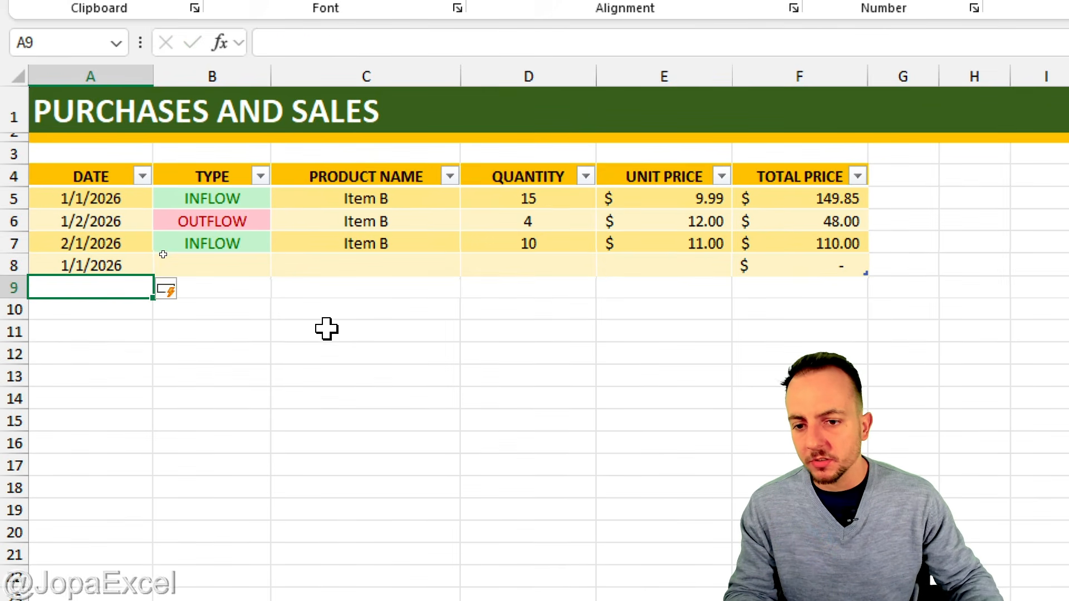
left_click(243, 267)
left_click(281, 265)
left_click(263, 289)
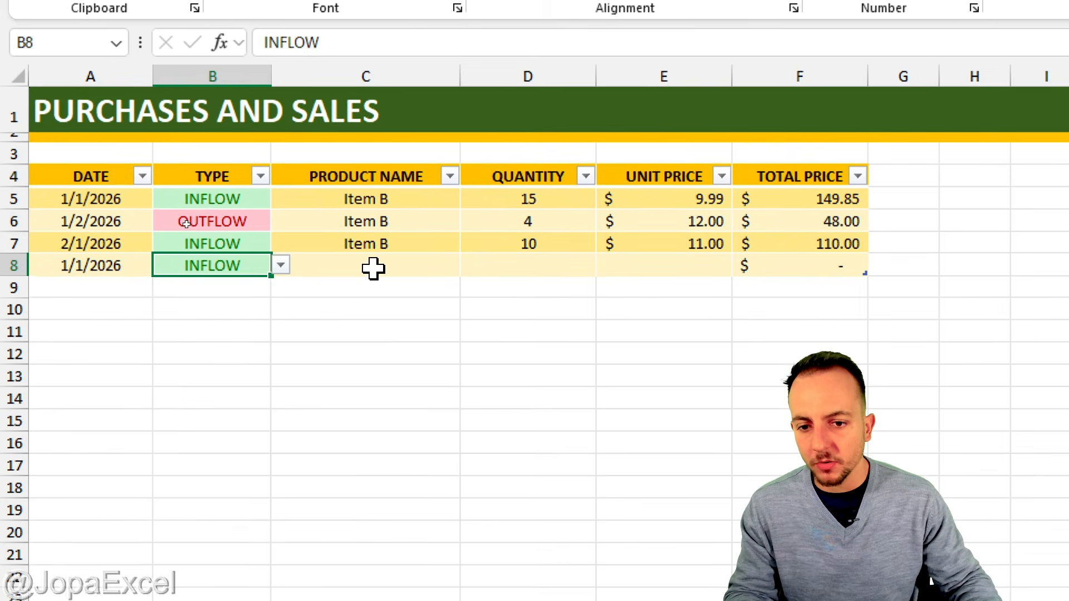
- Complete the row 8 transaction with product Item A, quantity 1 and unit price 100
left_click(370, 267)
left_click(469, 266)
left_click(450, 287)
left_click(503, 265)
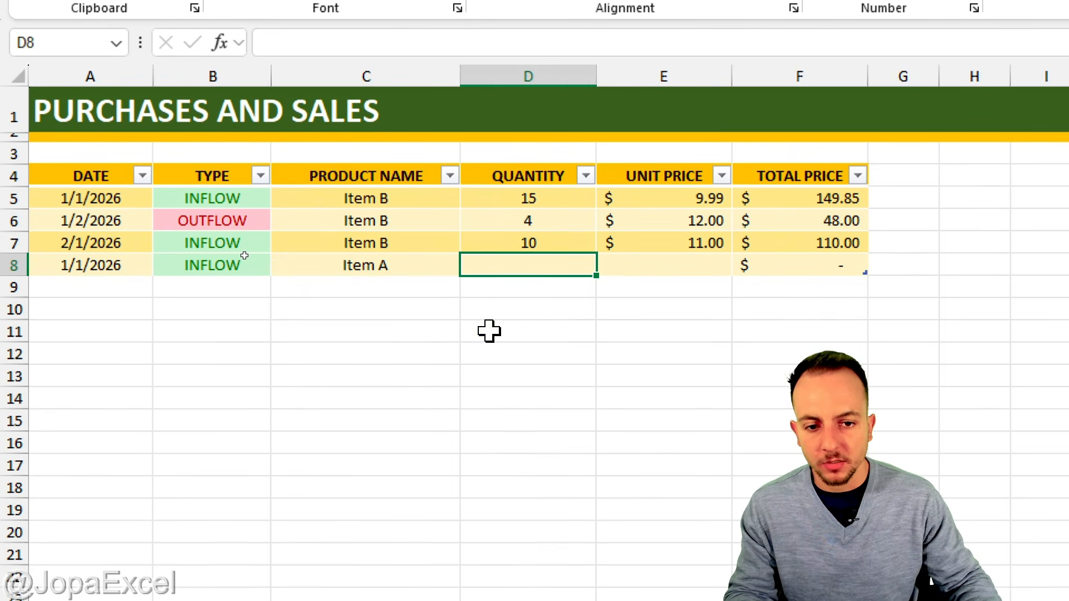
type("1")
key("Return")
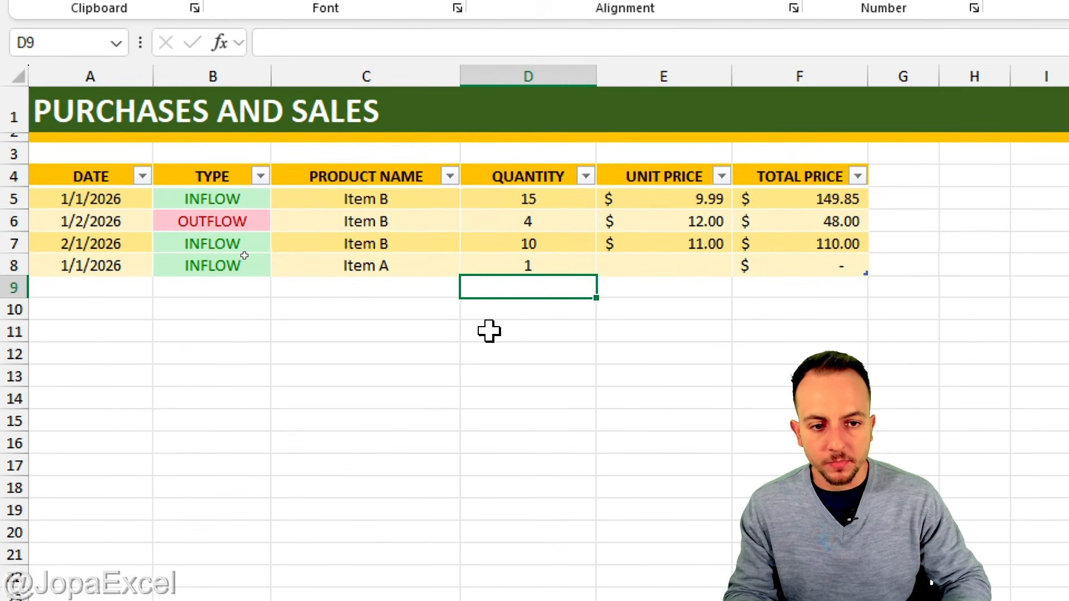
key("Up")
key("Right")
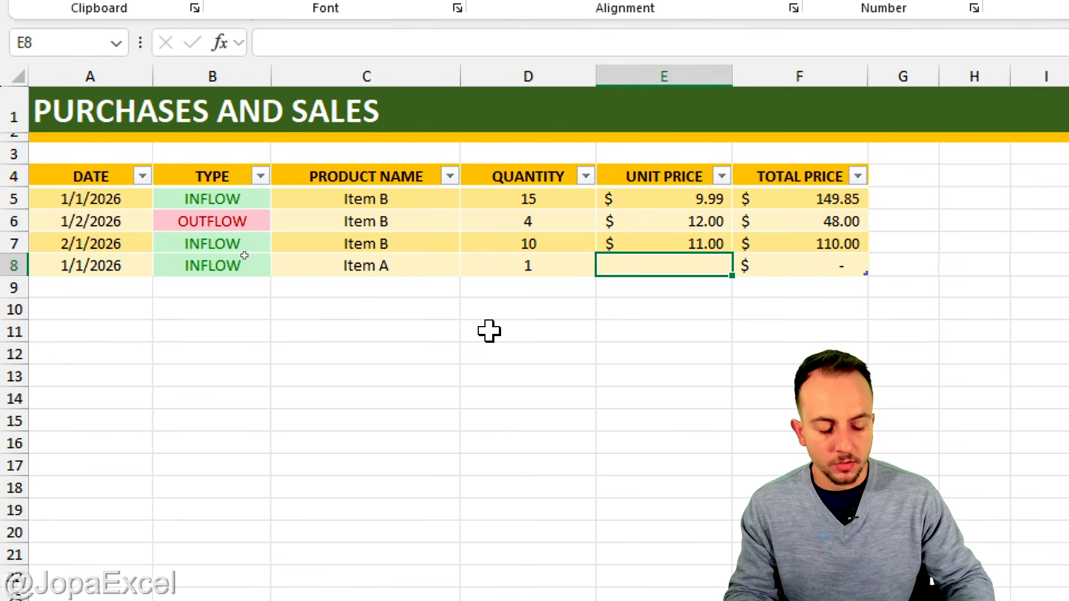
type("100")
key("Return")
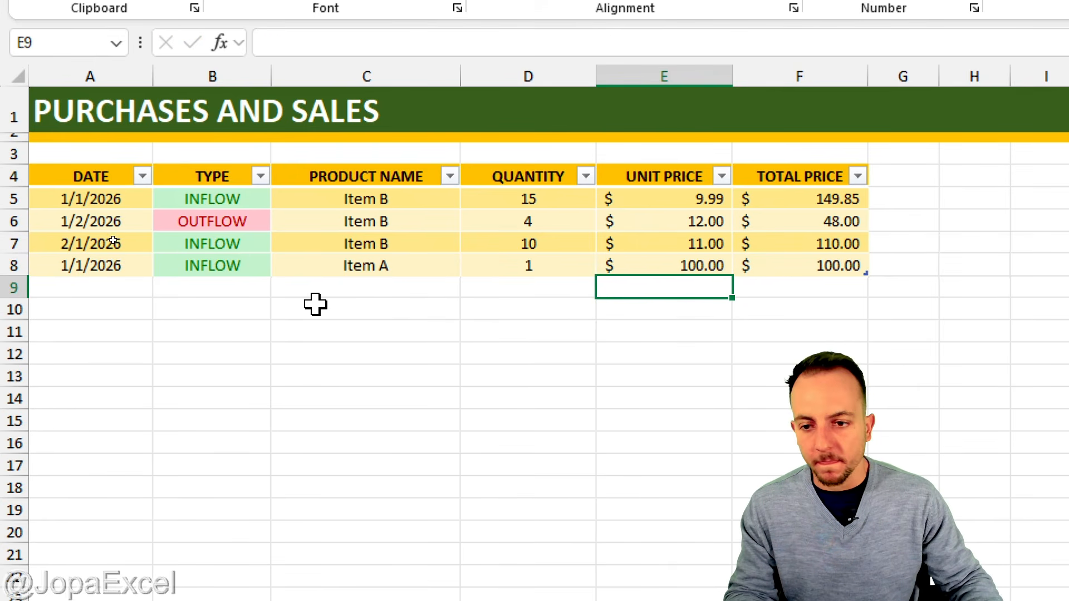
- Add a transaction in row 9 of the Purchases and Sales table with date 01/02/2026 and type OUTFLOW
left_click(110, 293)
type("01/0")
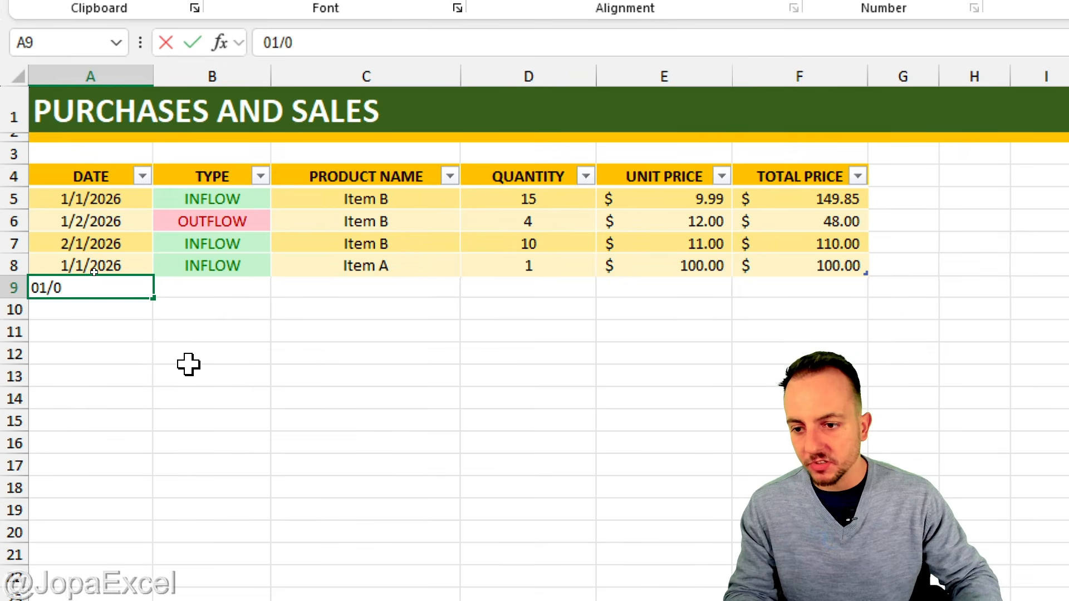
type("2/2026")
key("Return")
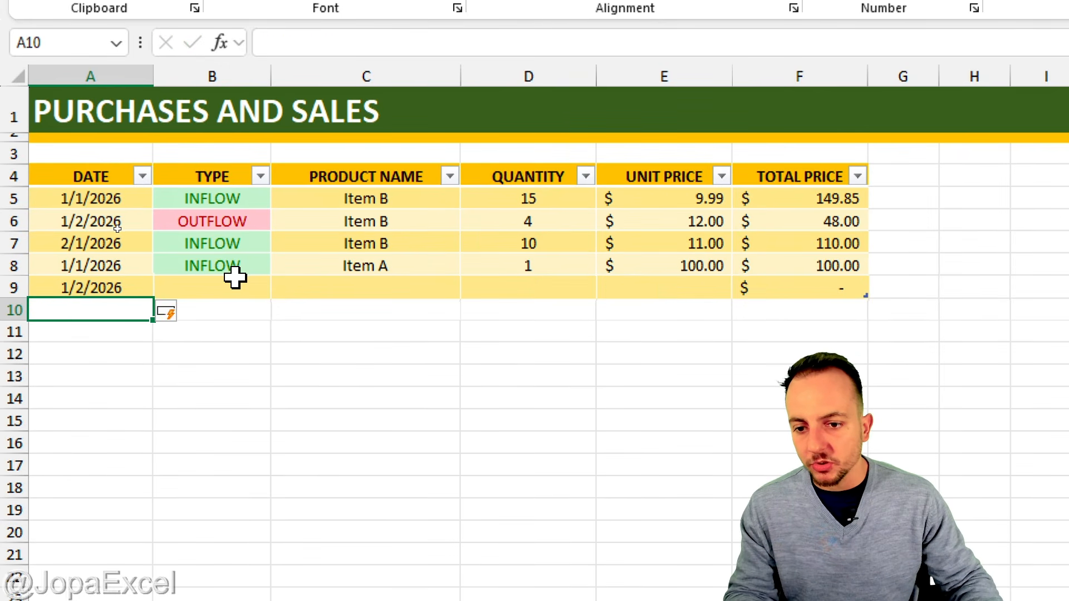
left_click(256, 286)
left_click(281, 287)
left_click(256, 330)
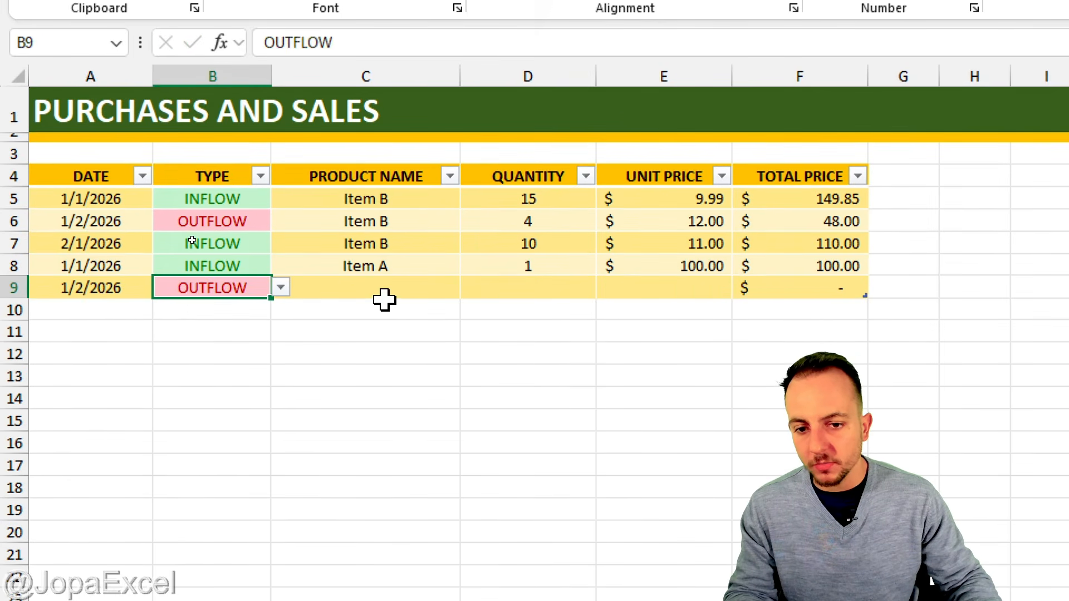
- Complete the row 9 transaction with product Item A, quantity 1 and unit price 200
left_click(429, 291)
left_click(470, 288)
left_click(428, 309)
left_click(547, 286)
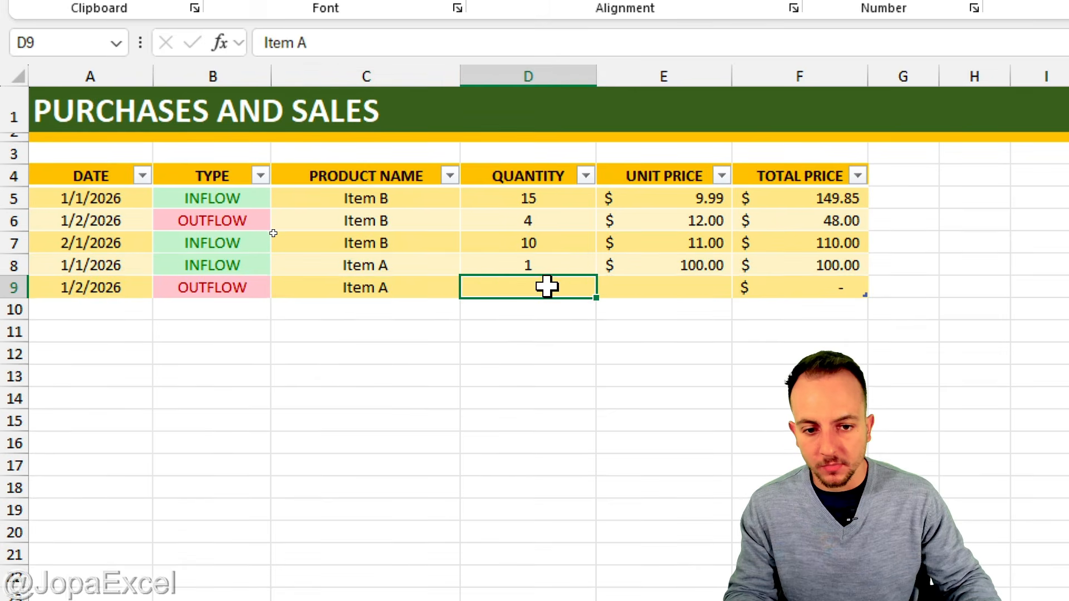
type("1")
key("Return")
left_click(677, 295)
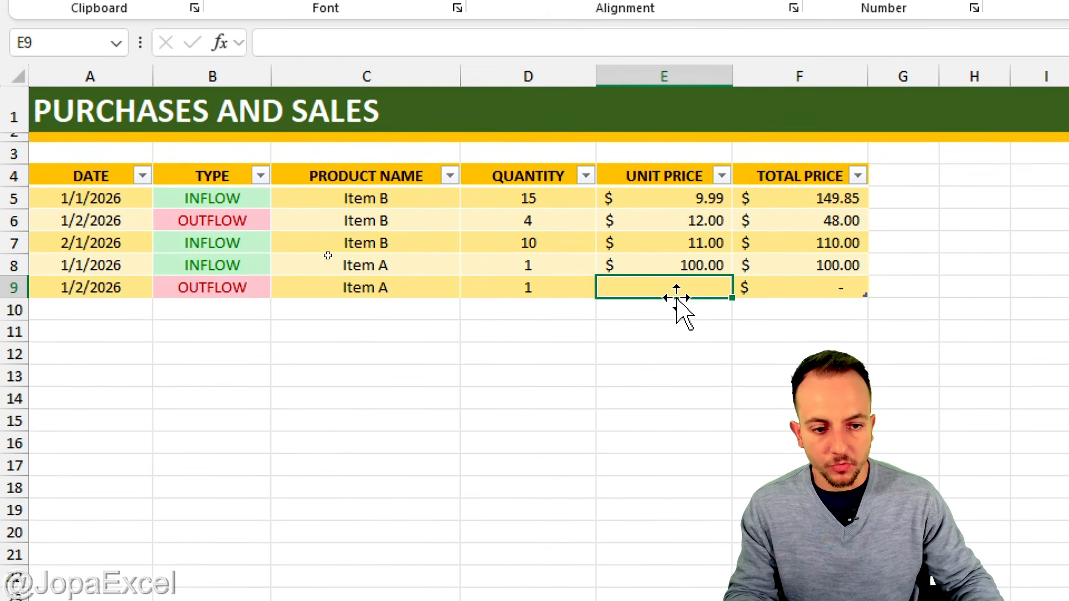
type("2000")
key("BackSpace")
key("Return")
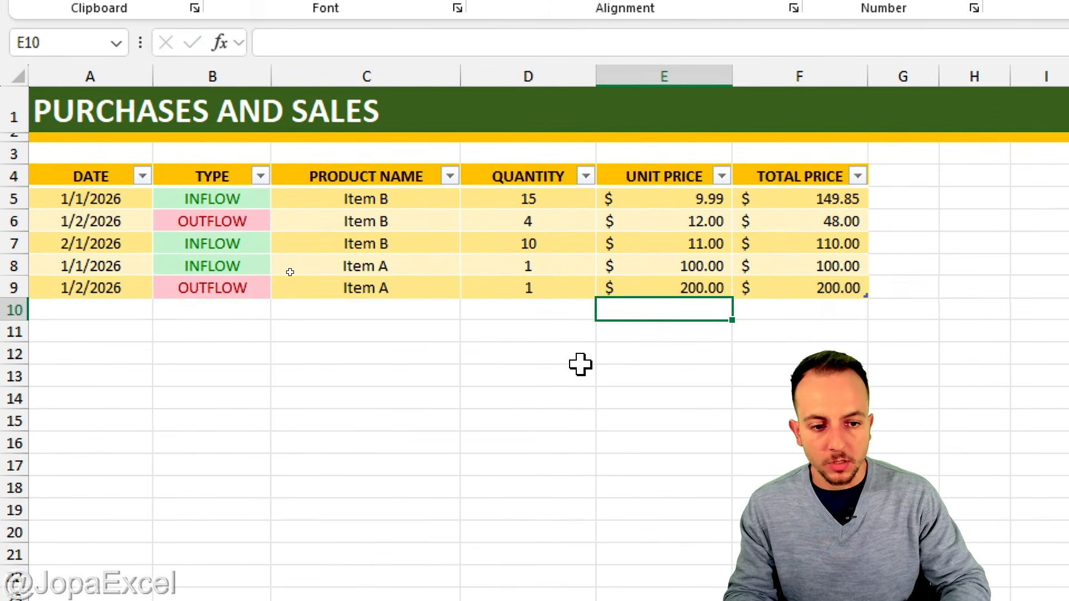
- Sort the Purchases and Sales table by date from oldest to newest
left_click(111, 393)
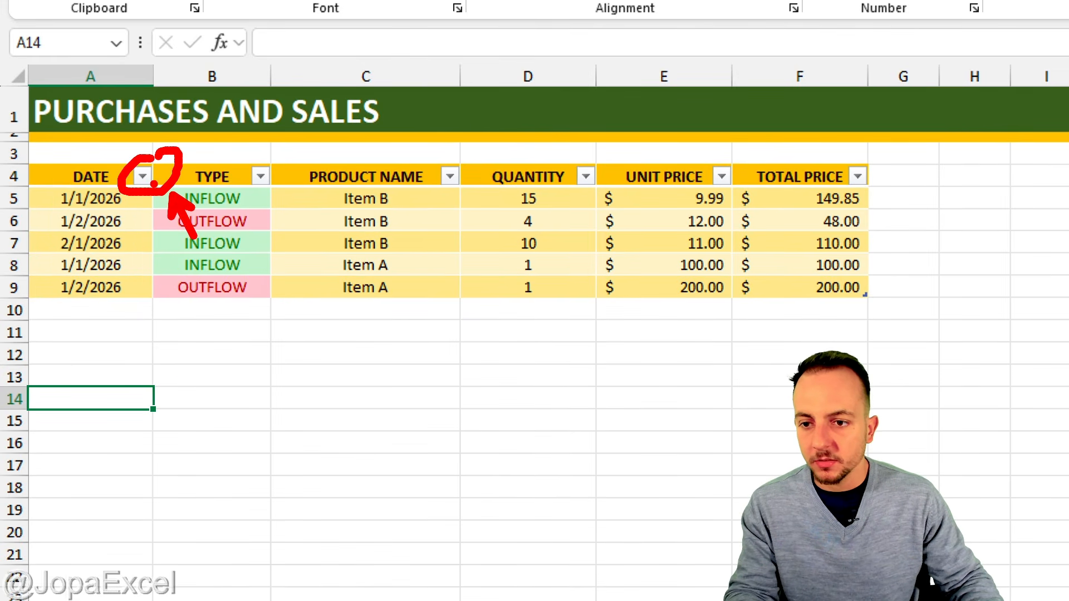
left_click(143, 177)
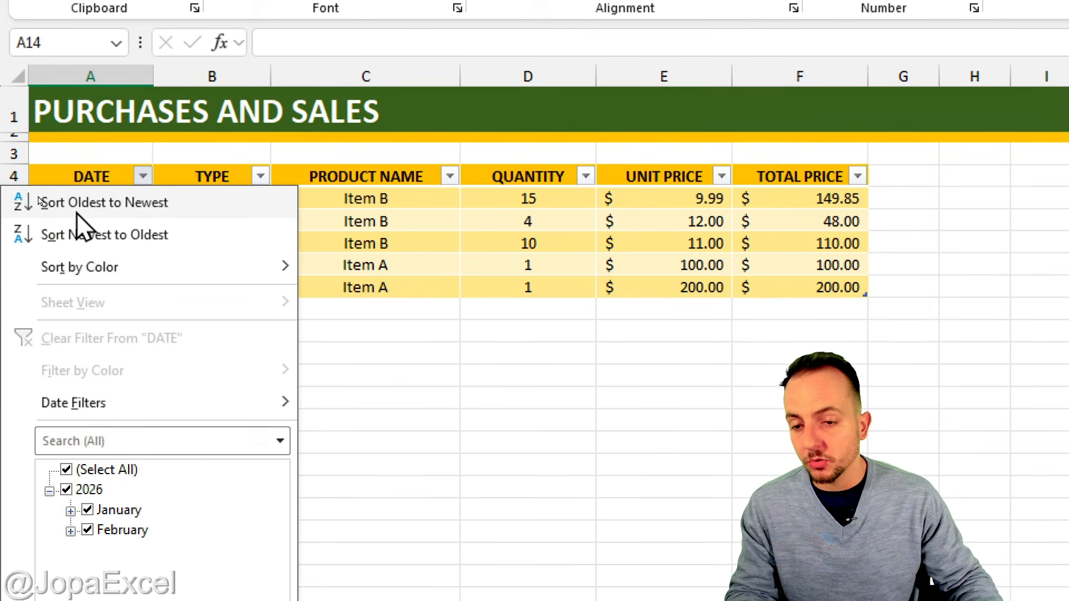
left_click(92, 203)
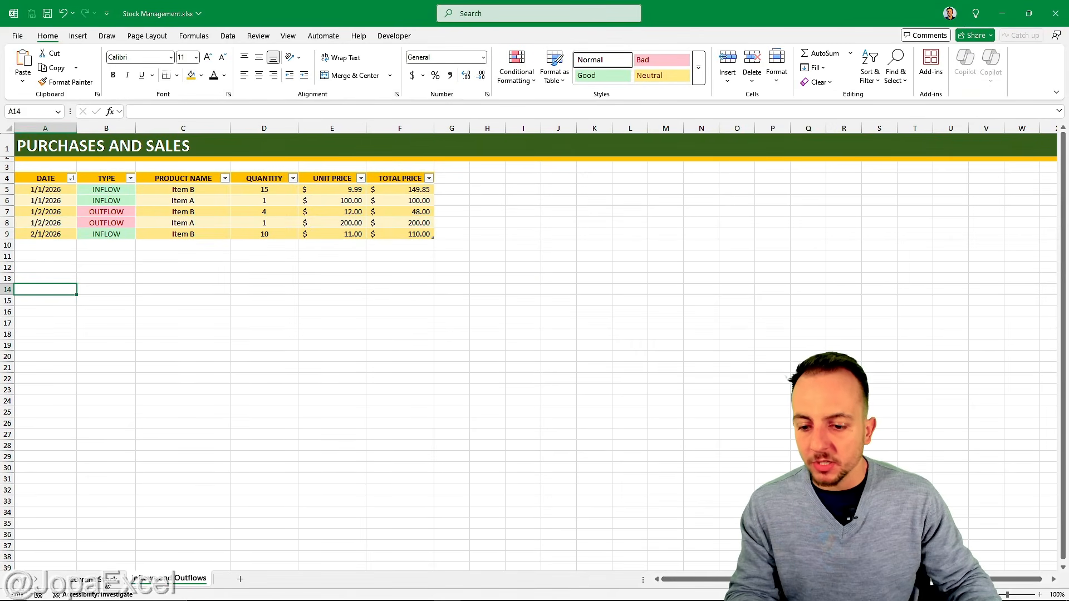
- Review Item A's inflows, outflows and balance on the Current Stock sheet, and return to the Purchases and Sales table
left_click(108, 582)
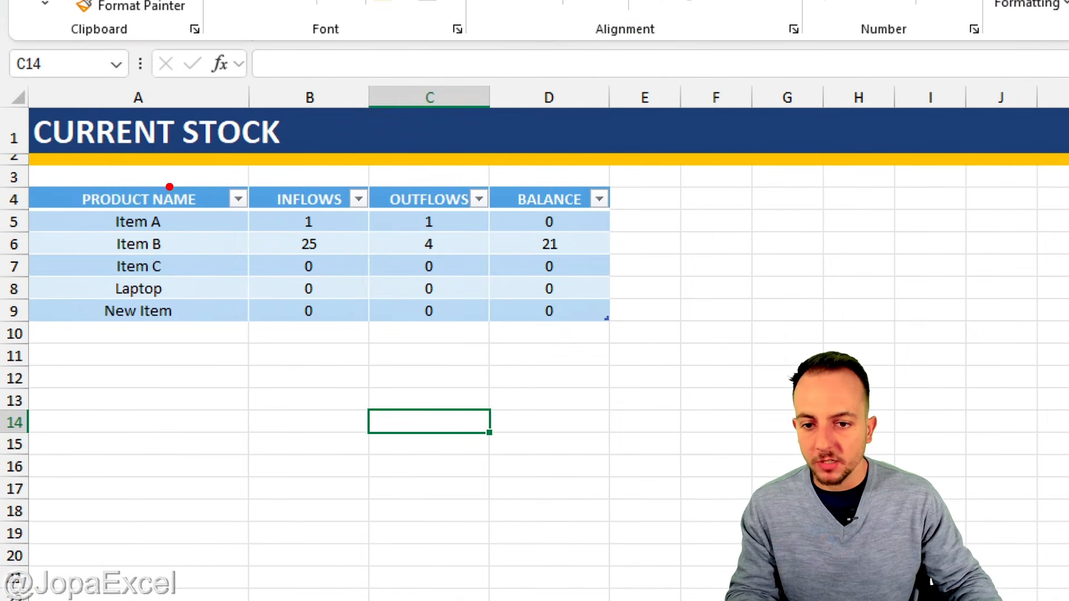
mouse_move(319, 202)
left_mouse_down()
mouse_move(322, 241)
mouse_move(315, 204)
left_mouse_up()
mouse_move(440, 199)
left_mouse_down()
mouse_move(453, 205)
mouse_move(435, 196)
left_mouse_up()
left_click_drag(449, 244, 486, 288)
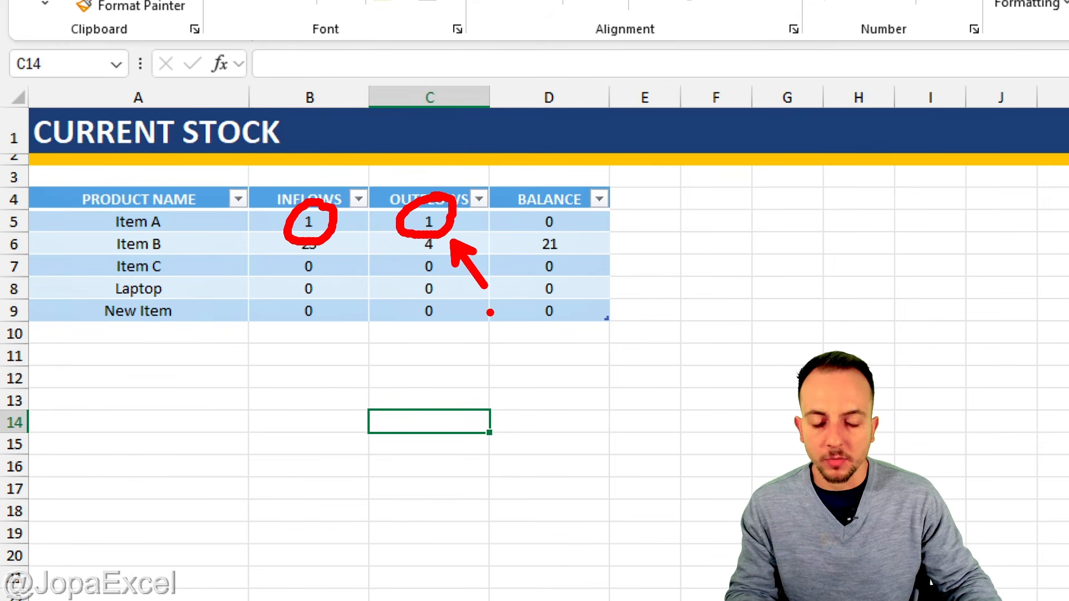
mouse_move(568, 202)
left_mouse_down()
mouse_move(579, 240)
mouse_move(563, 198)
left_mouse_up()
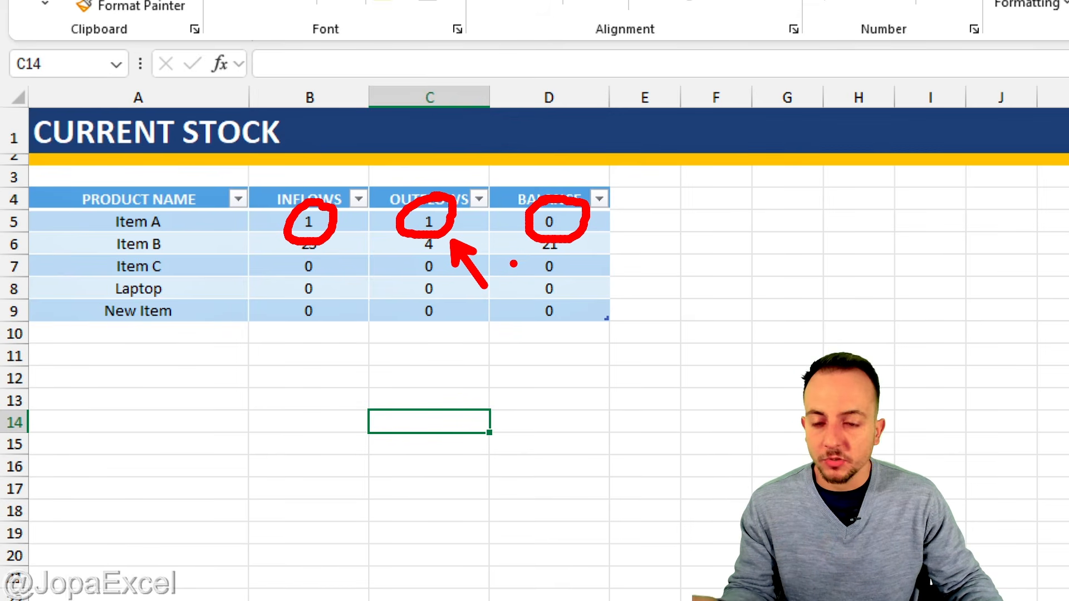
key("Escape")
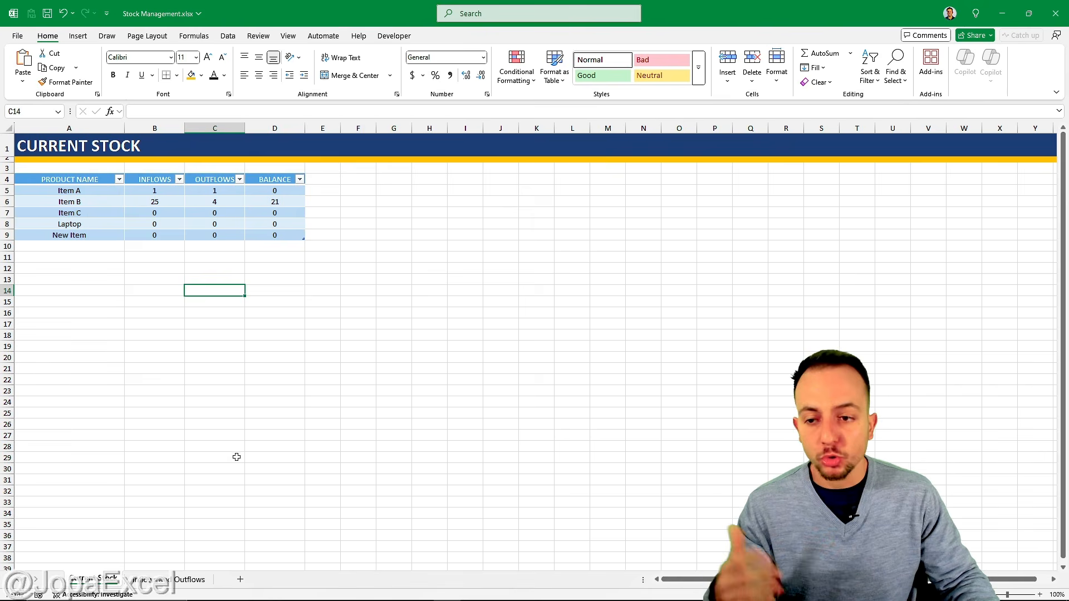
left_click(192, 579)
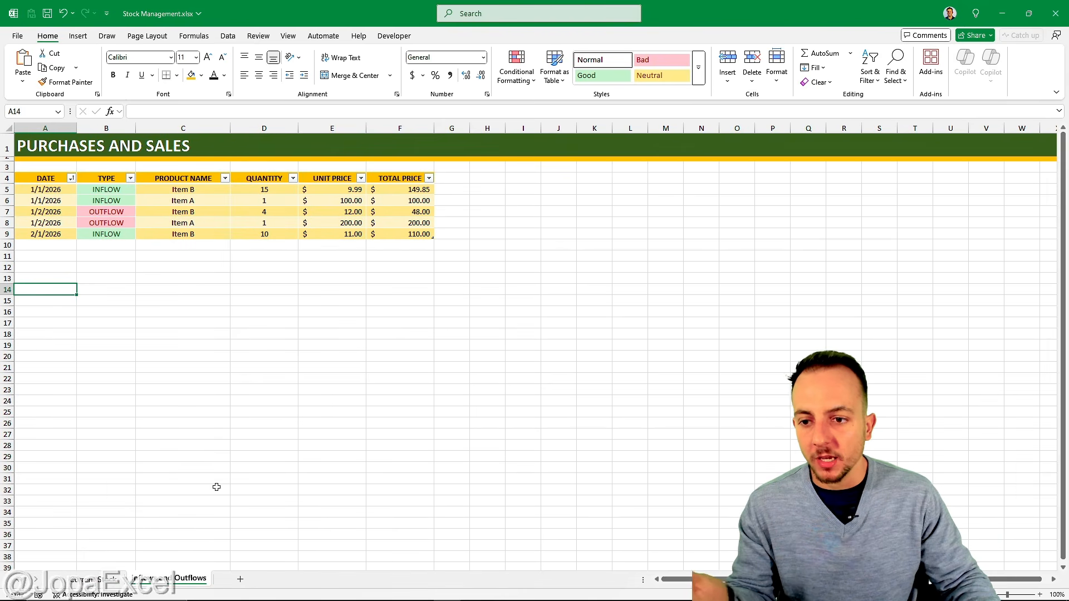